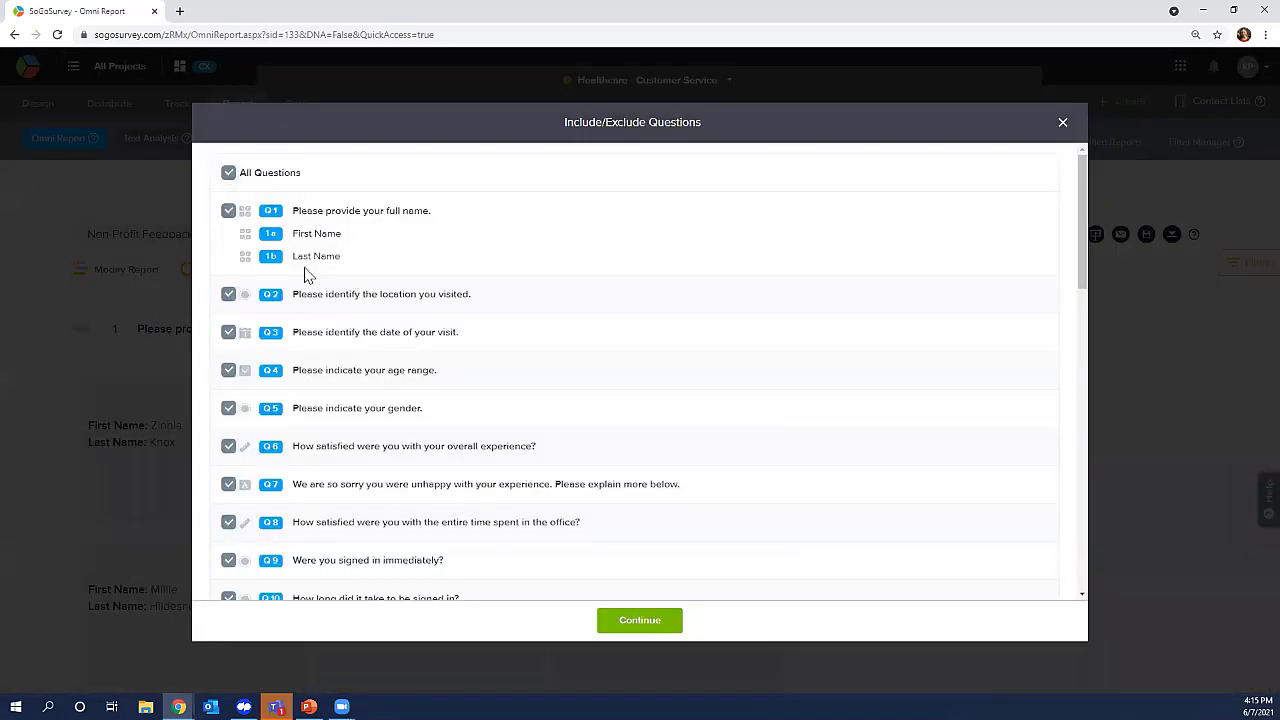
Exclude question 1 (full name) and question 3 (date of visit) from the report and generate it in the existing order.
click(229, 213)
click(228, 333)
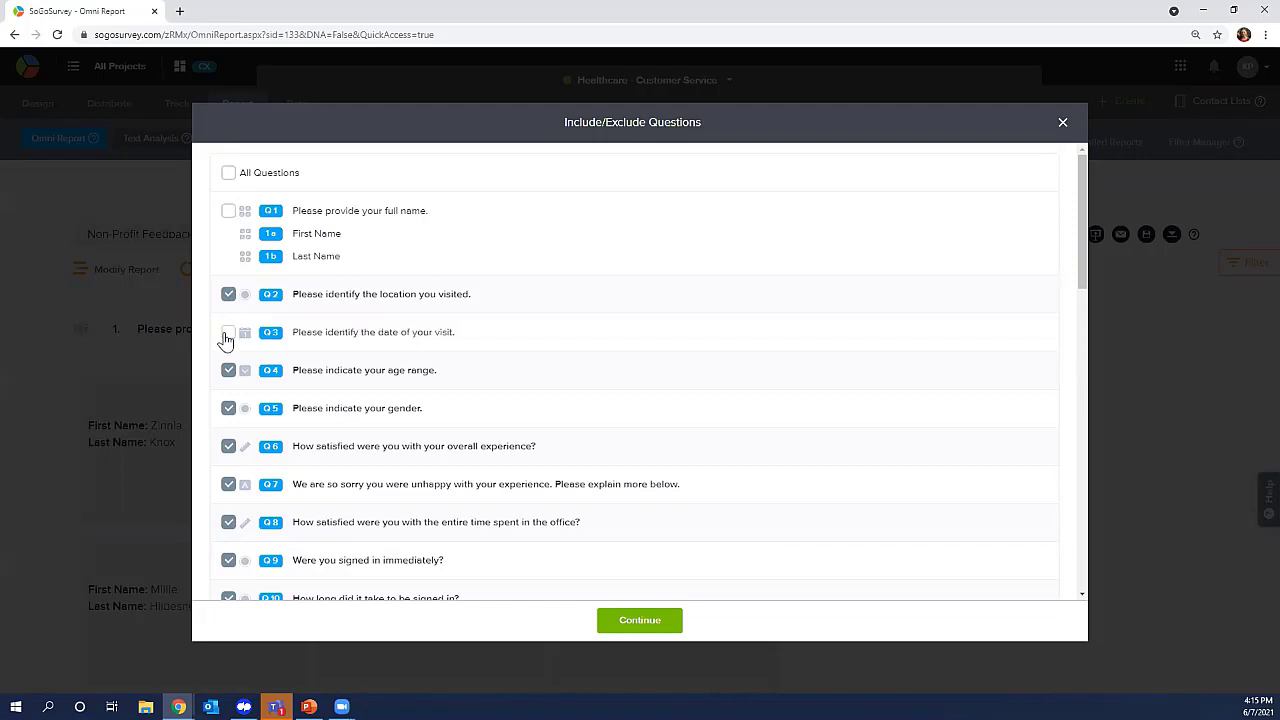
click(640, 622)
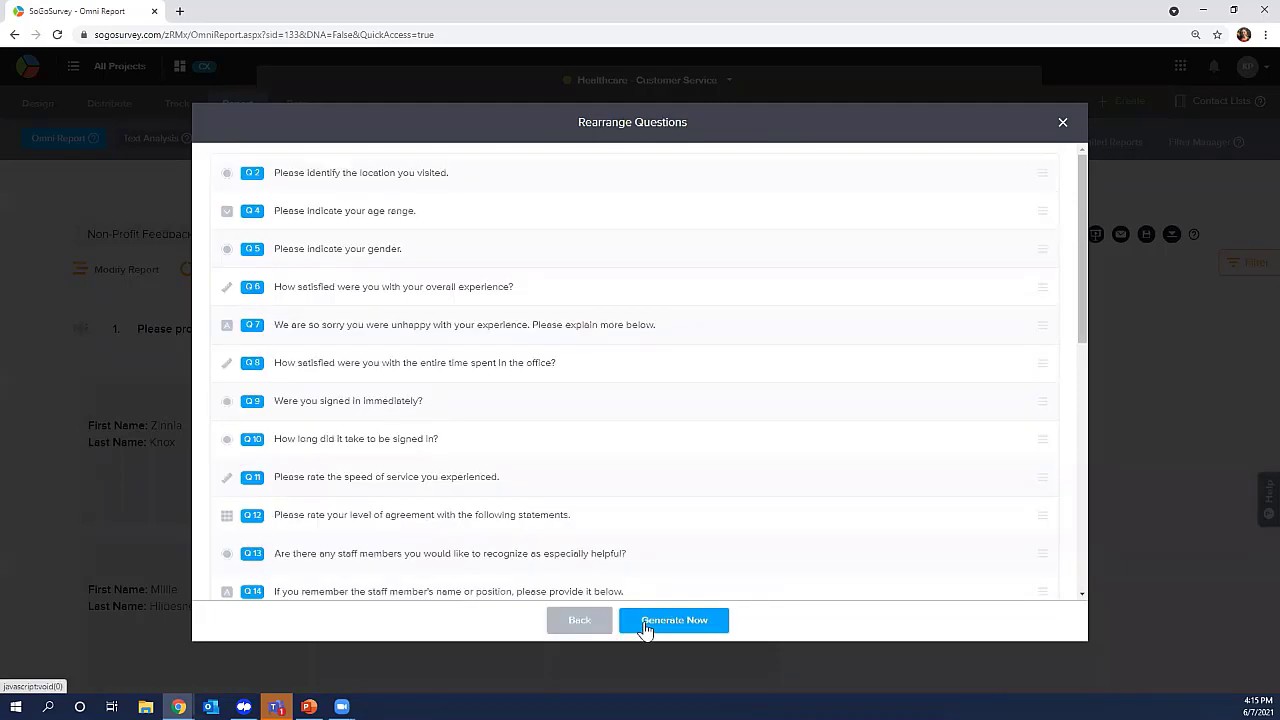
click(674, 622)
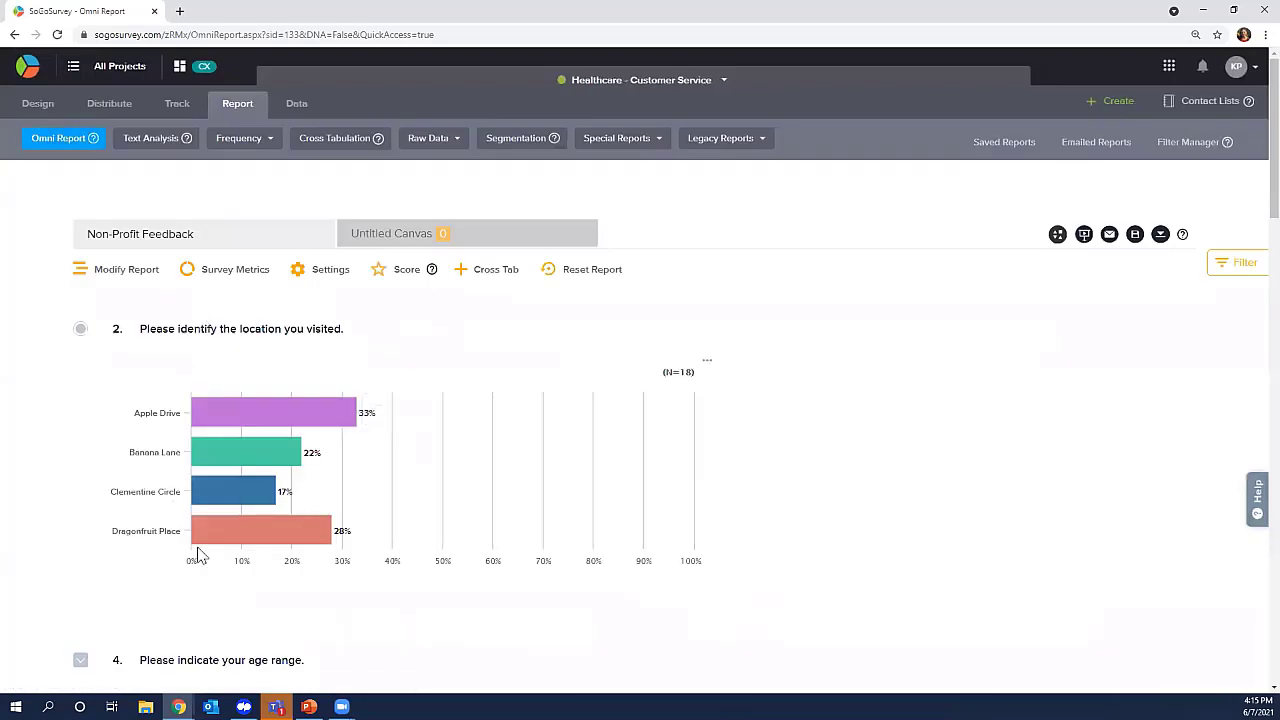
Change the graph type of question 2, the visited location, to a pie chart.
scroll(200, 557, down, 6)
scroll(200, 557, up, 8)
click(708, 364)
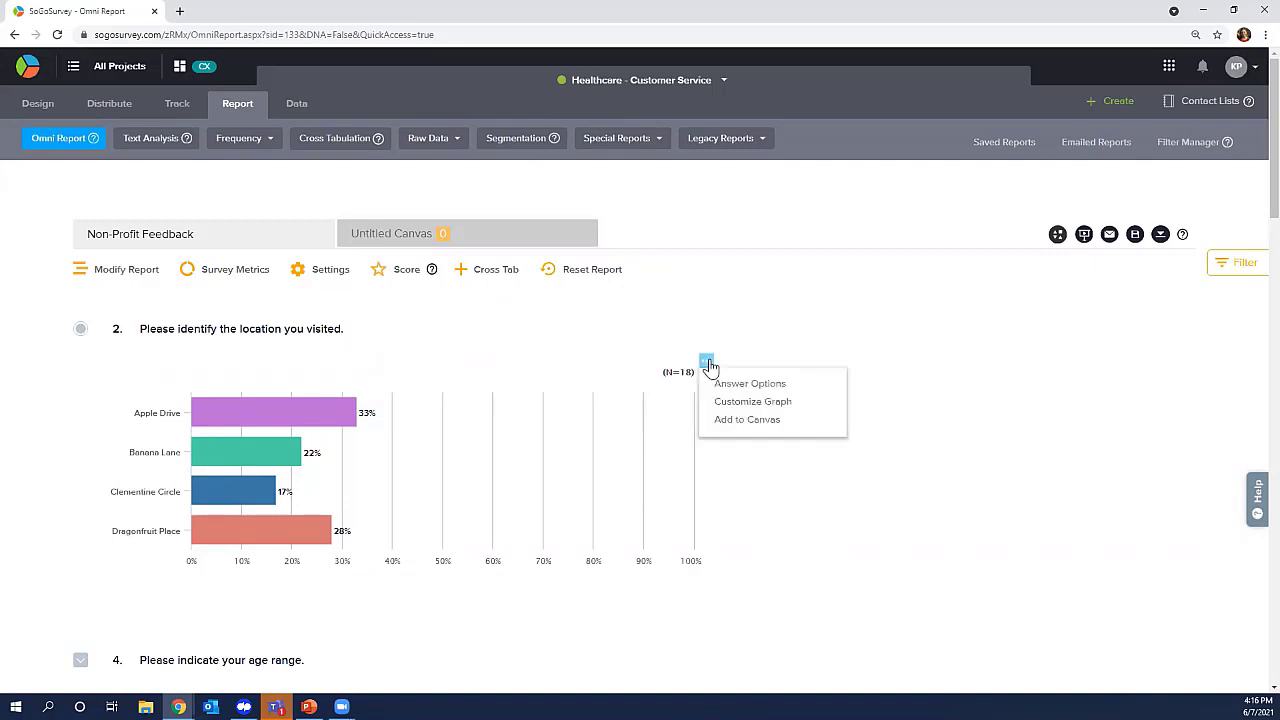
click(740, 410)
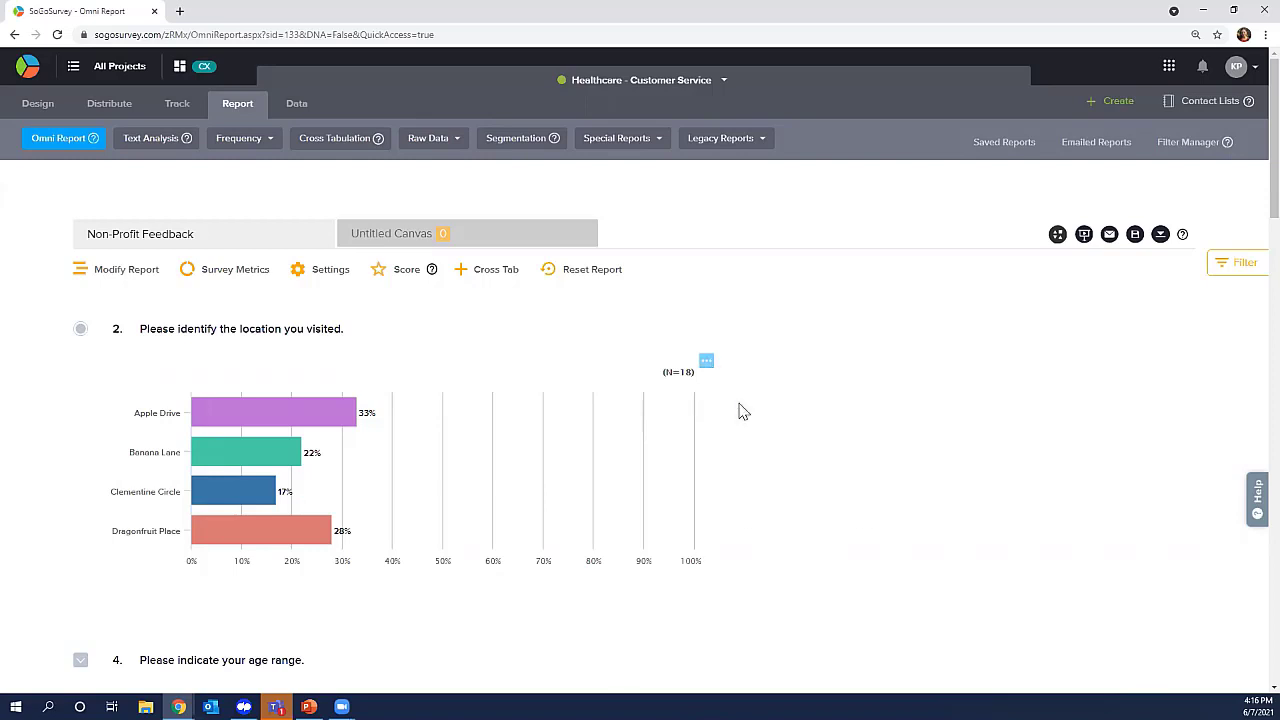
scroll(714, 535, down, 1)
scroll(714, 535, down, 1)
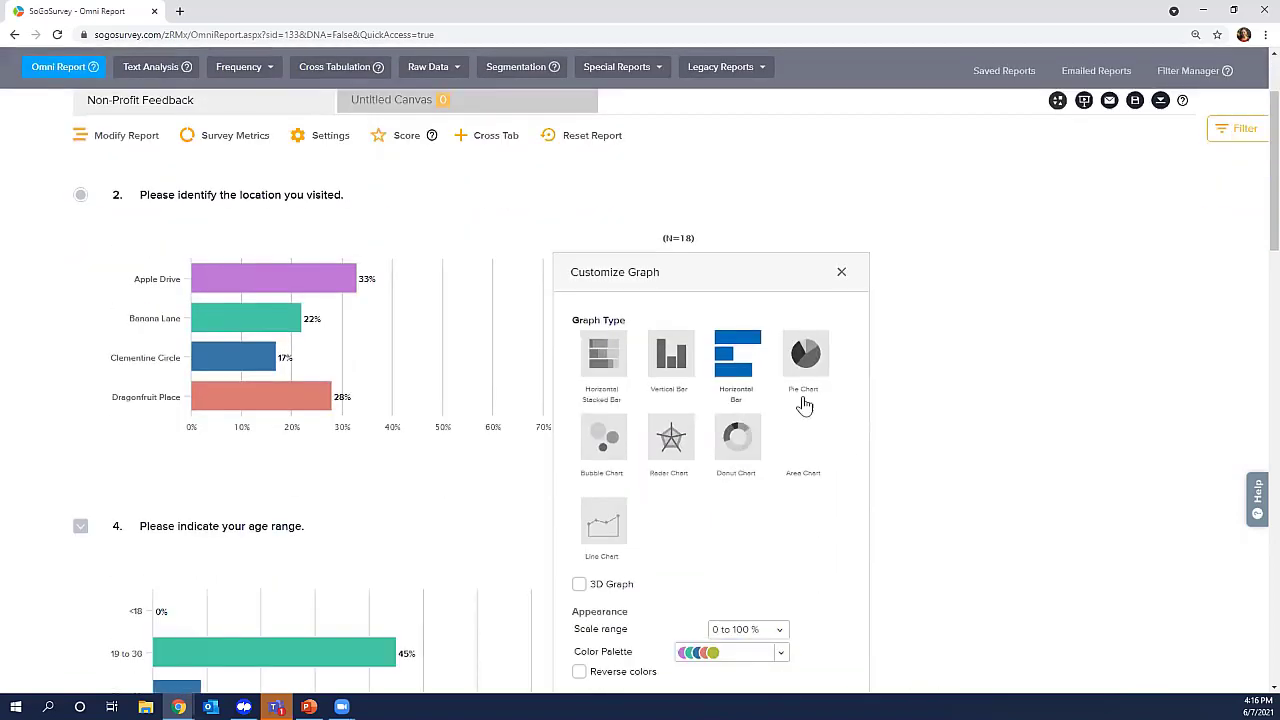
click(816, 376)
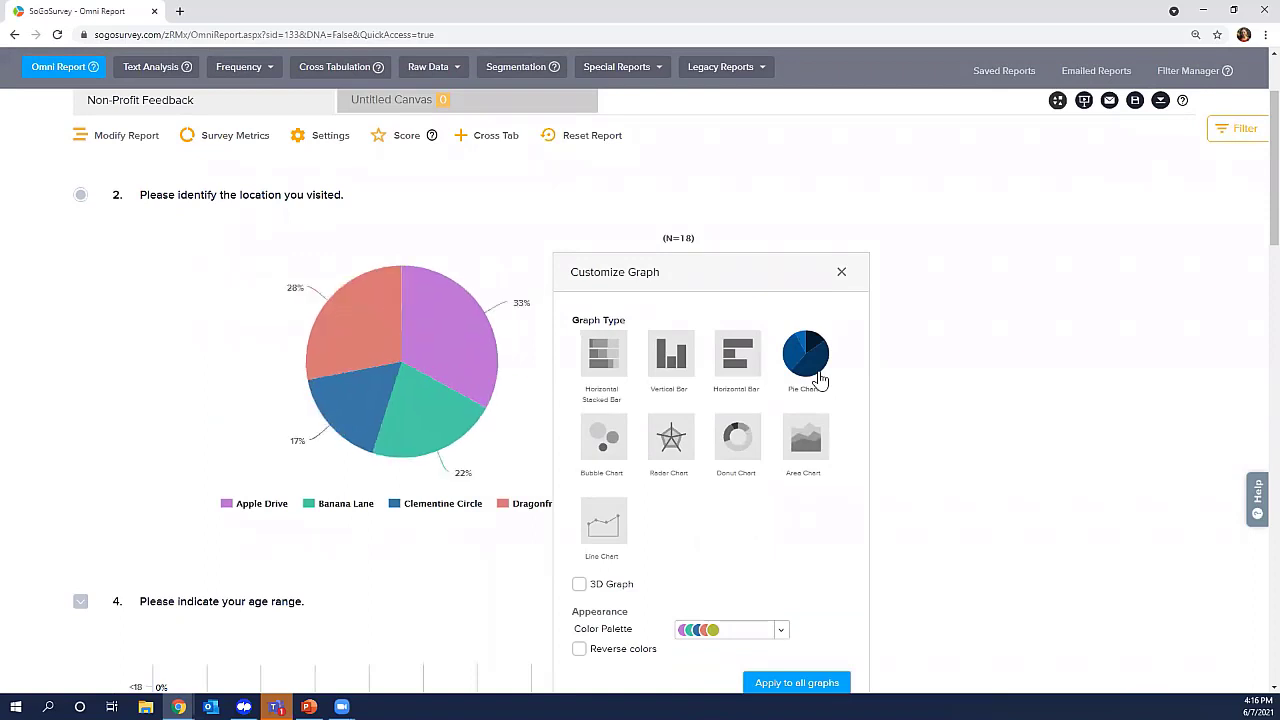
Browse the color palettes offered for the location pie chart and close the graph customization without choosing one.
scroll(756, 487, down, 1)
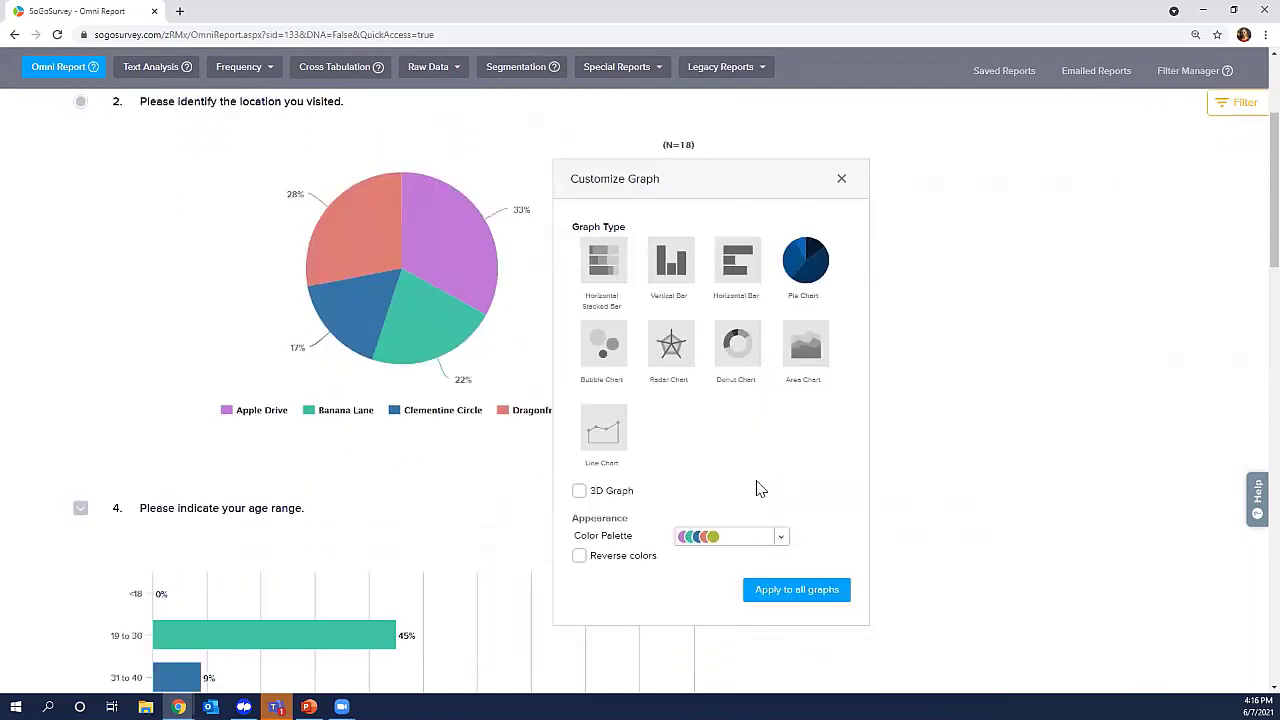
click(784, 542)
scroll(809, 494, down, 1)
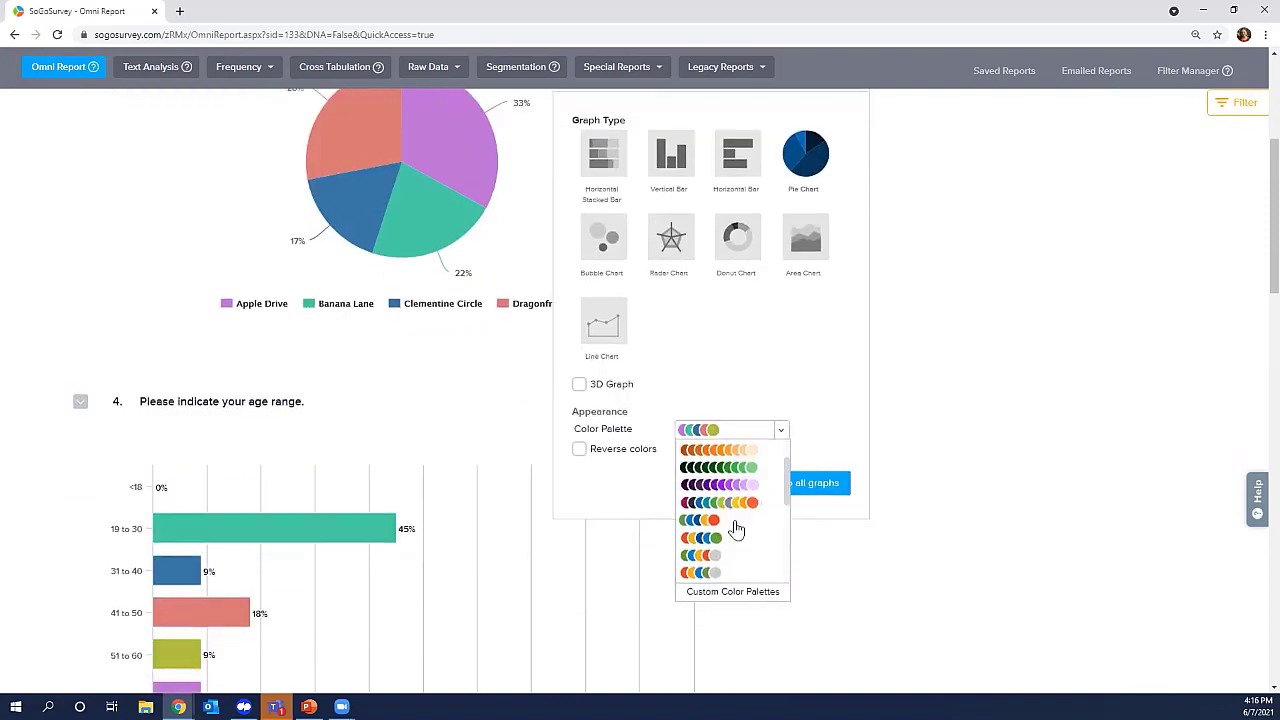
scroll(736, 528, down, 4)
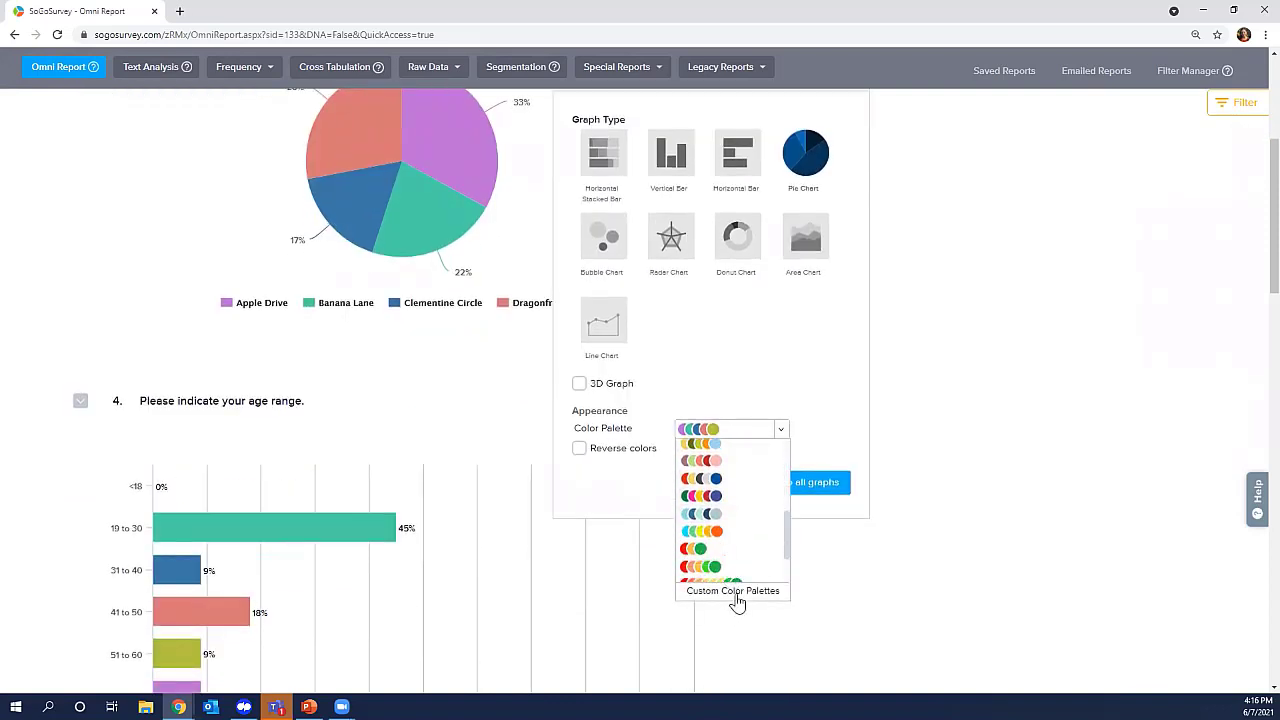
scroll(740, 530, down, 3)
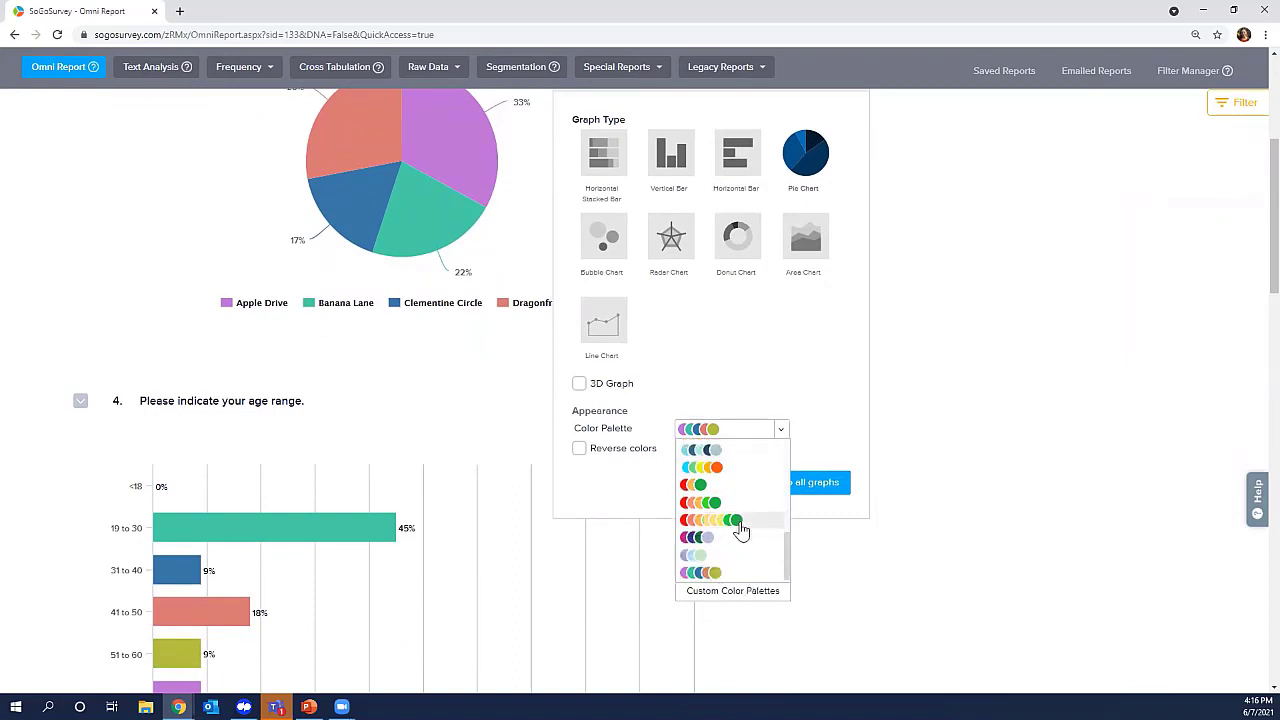
scroll(740, 530, up, 4)
click(752, 397)
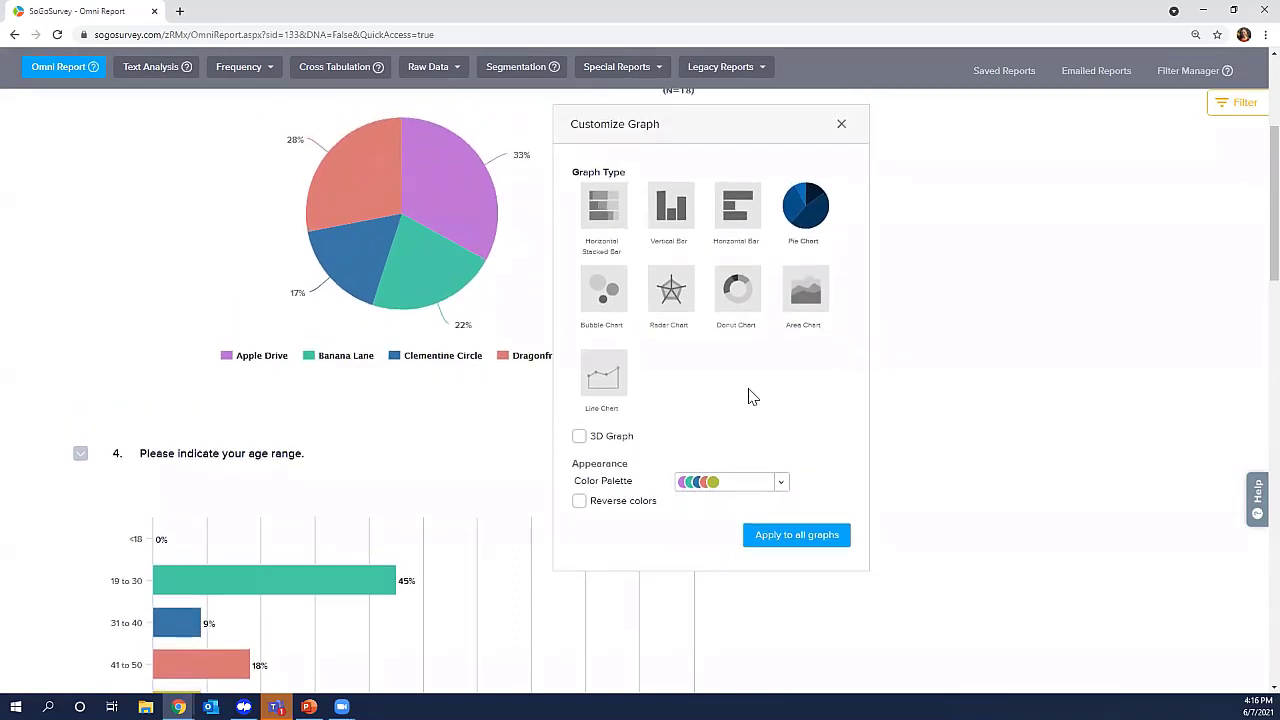
scroll(752, 397, up, 3)
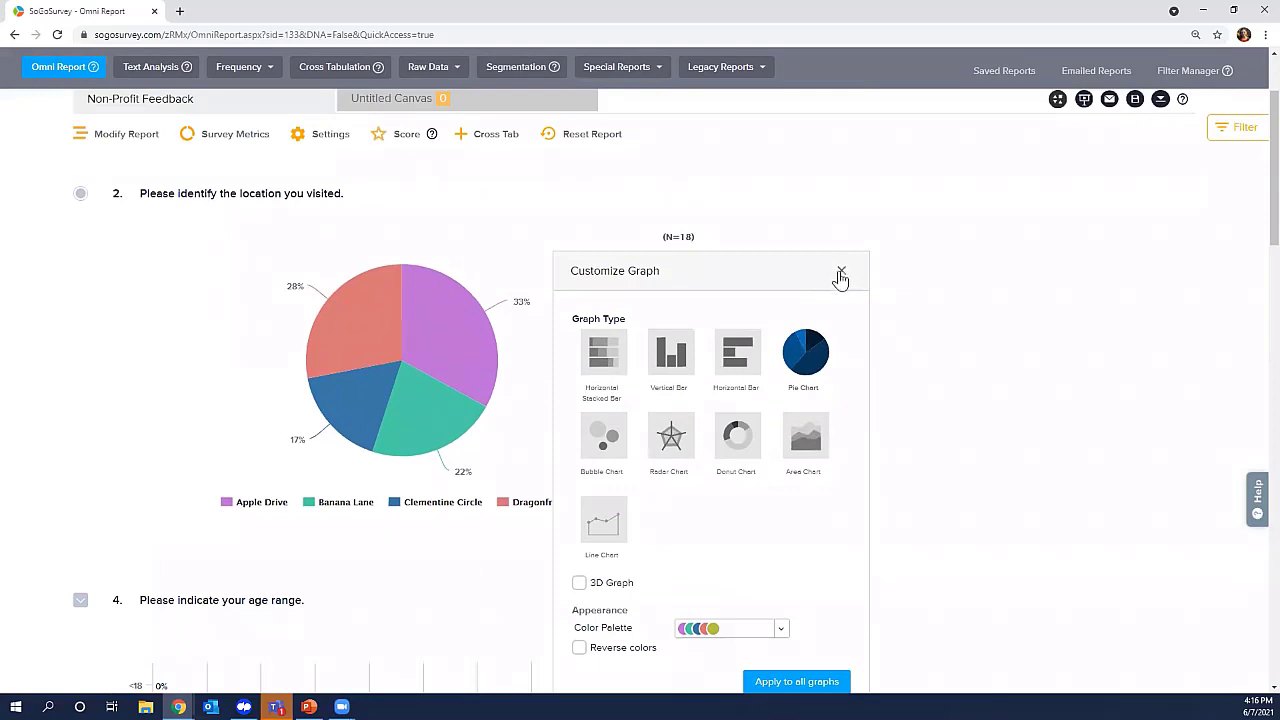
click(840, 273)
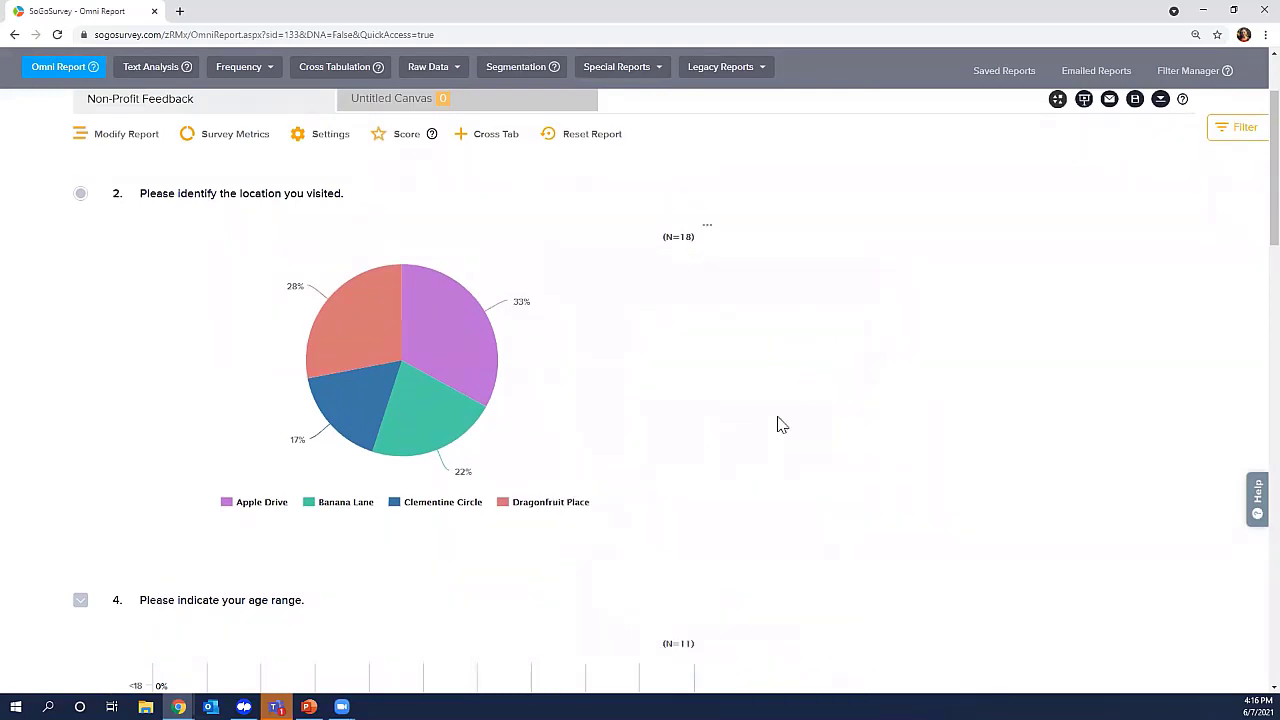
Set the graph metric of question 6, overall experience satisfaction, to Weighted Score and close its question options.
scroll(782, 425, up, 2)
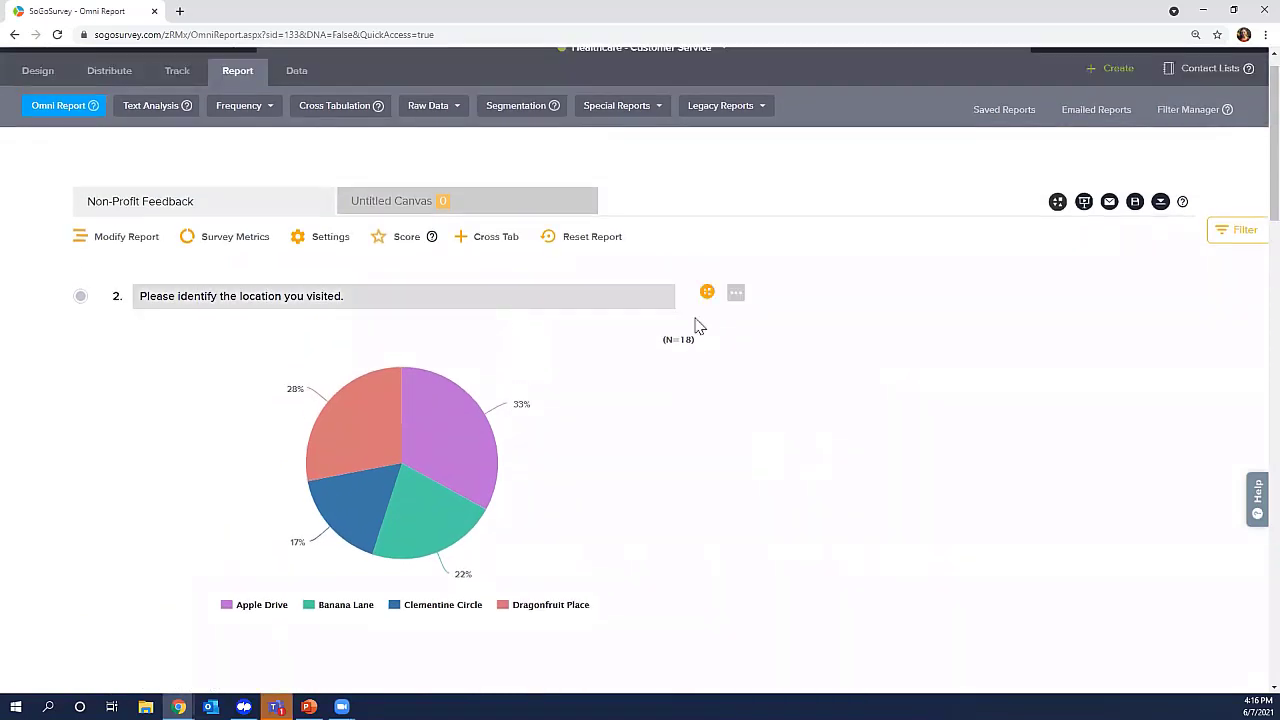
scroll(716, 465, down, 3)
scroll(716, 465, down, 3)
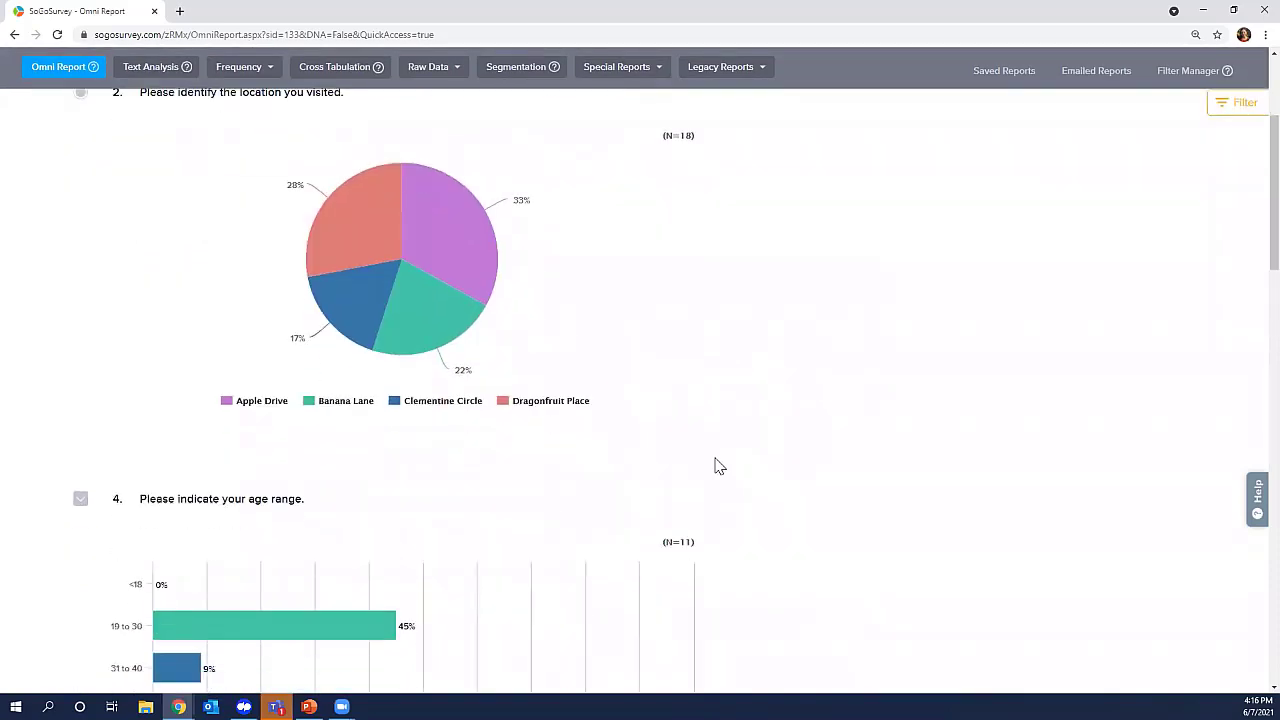
scroll(716, 465, down, 6)
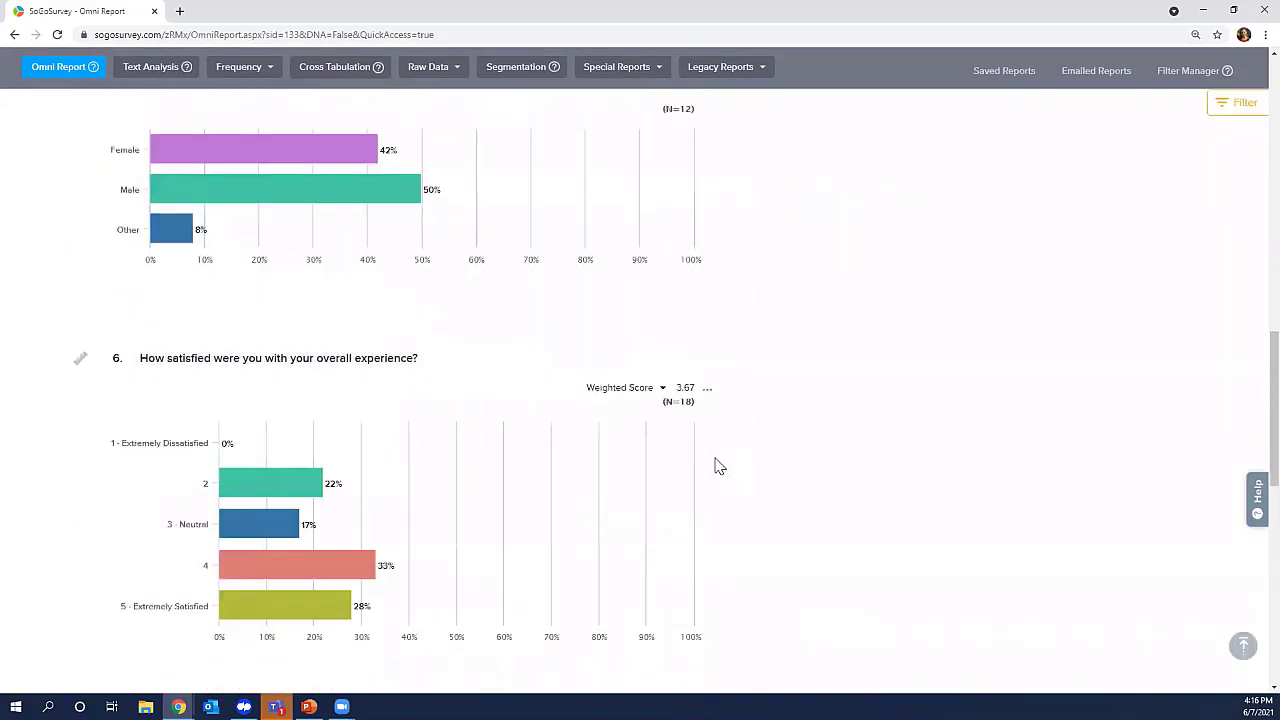
scroll(716, 465, down, 1)
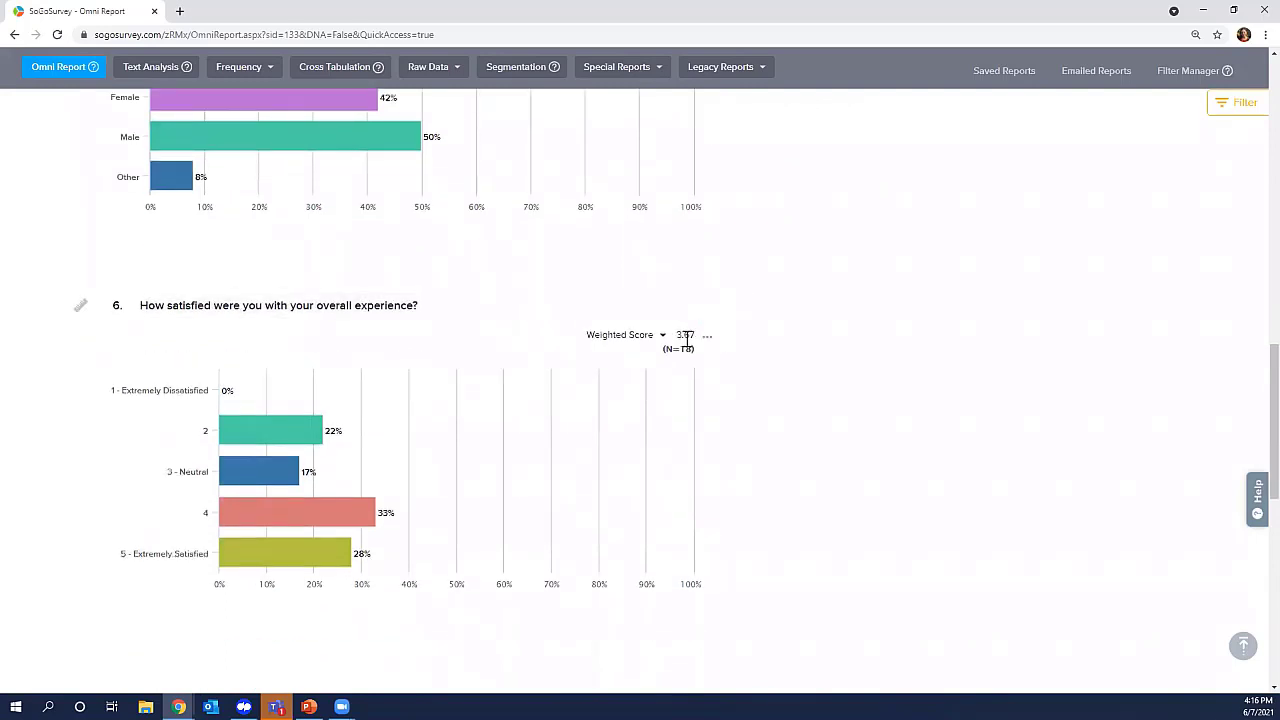
scroll(286, 456, down, 1)
mouse_move(271, 423)
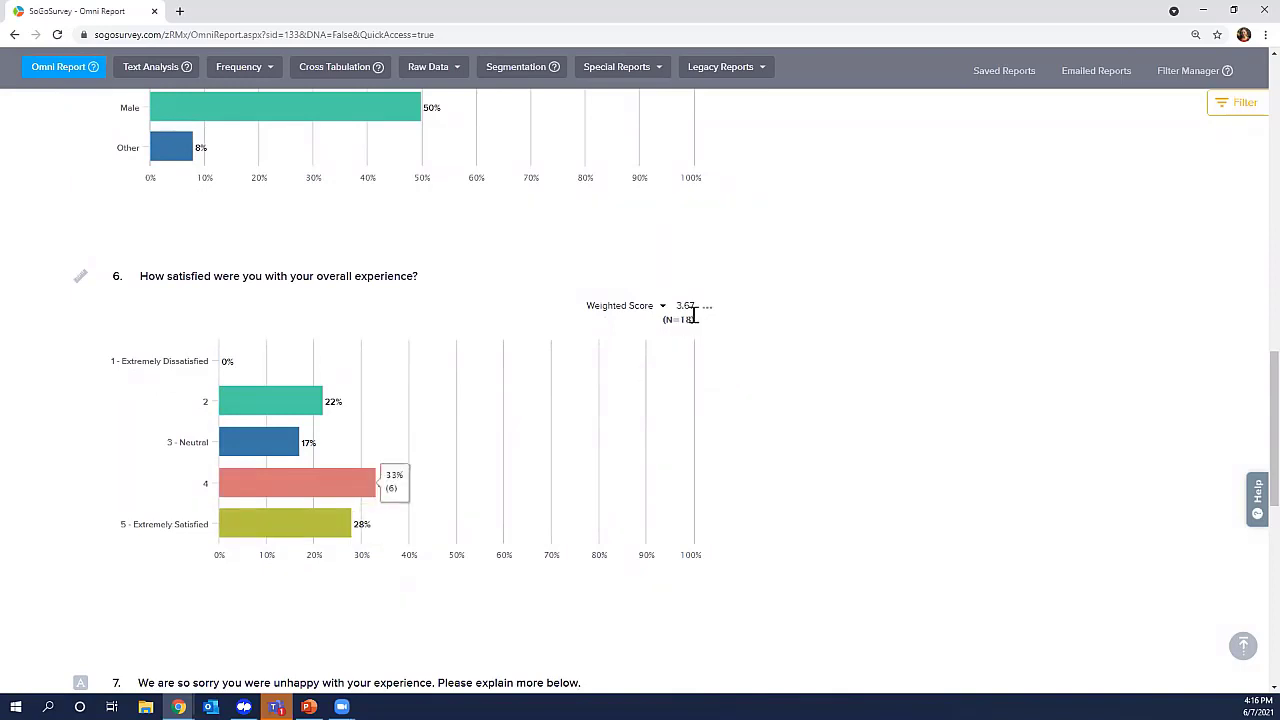
mouse_move(737, 276)
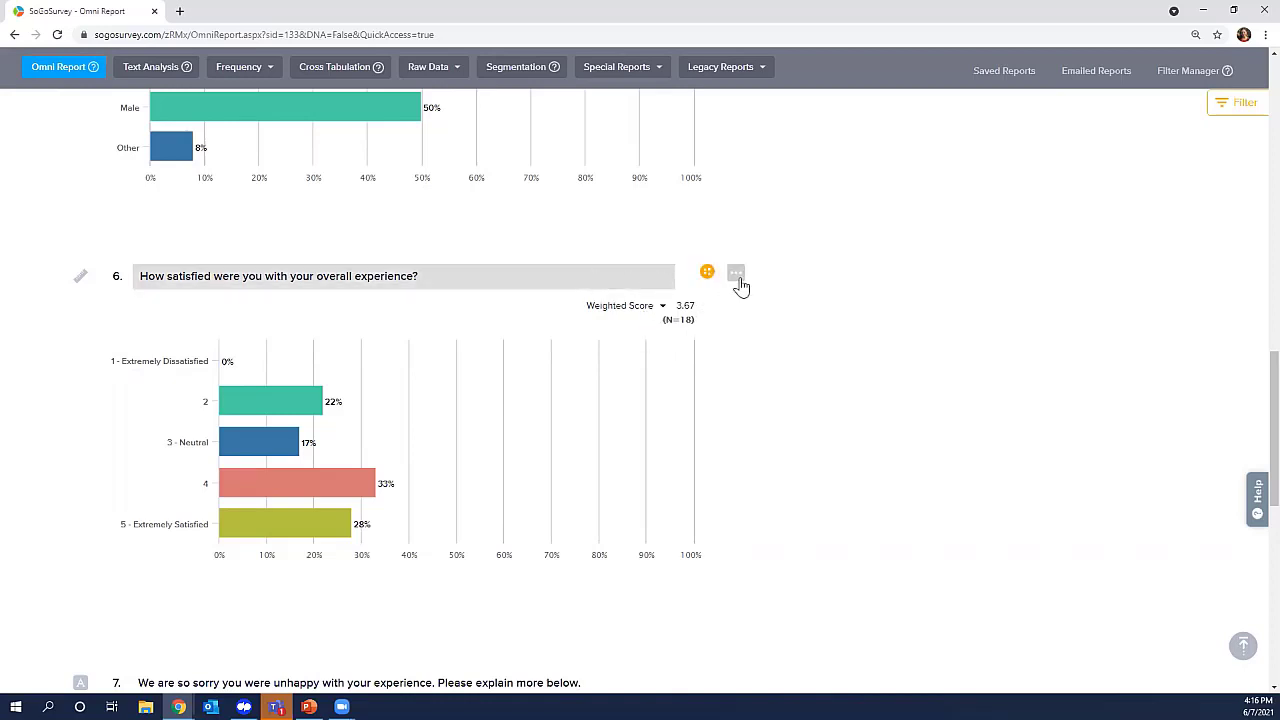
click(736, 275)
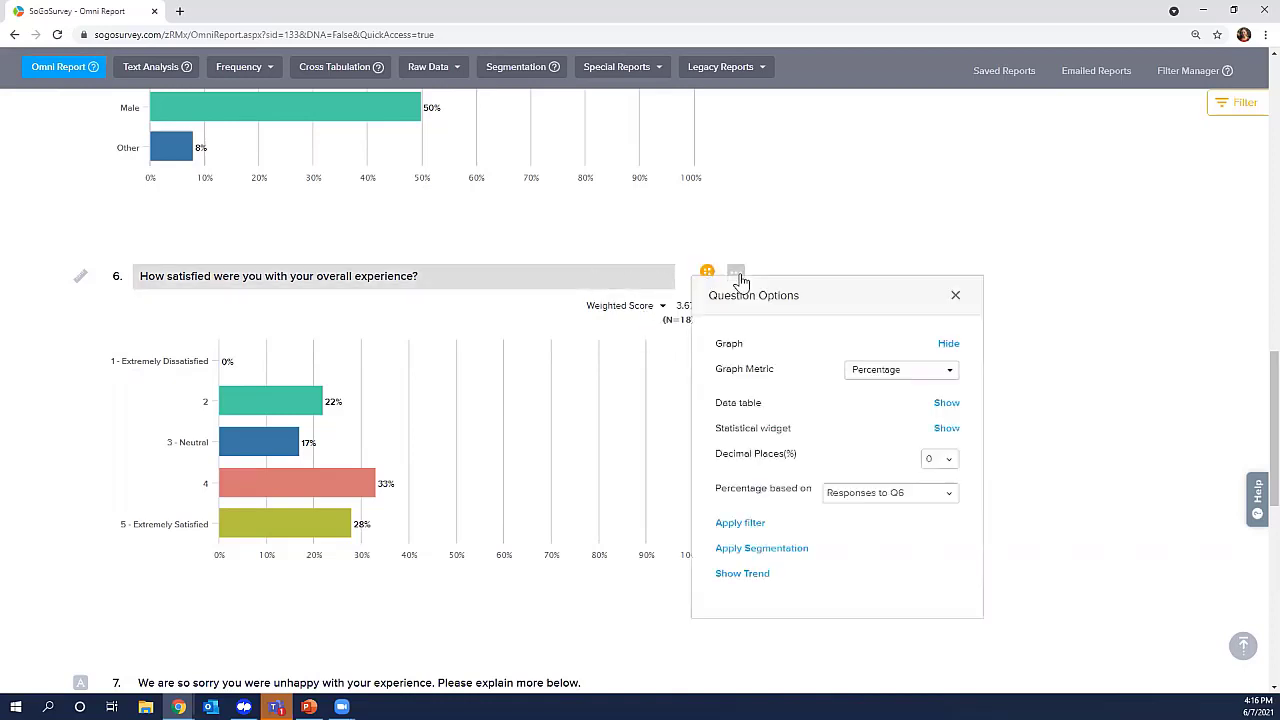
click(843, 378)
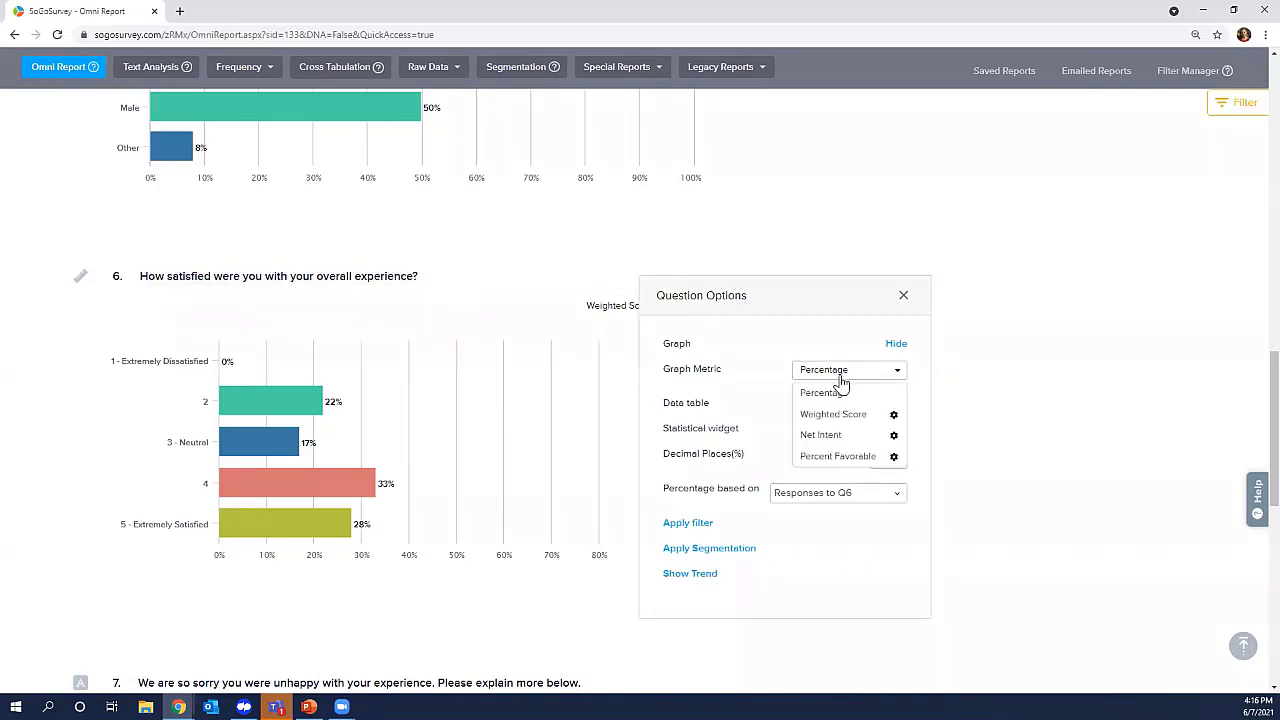
click(836, 416)
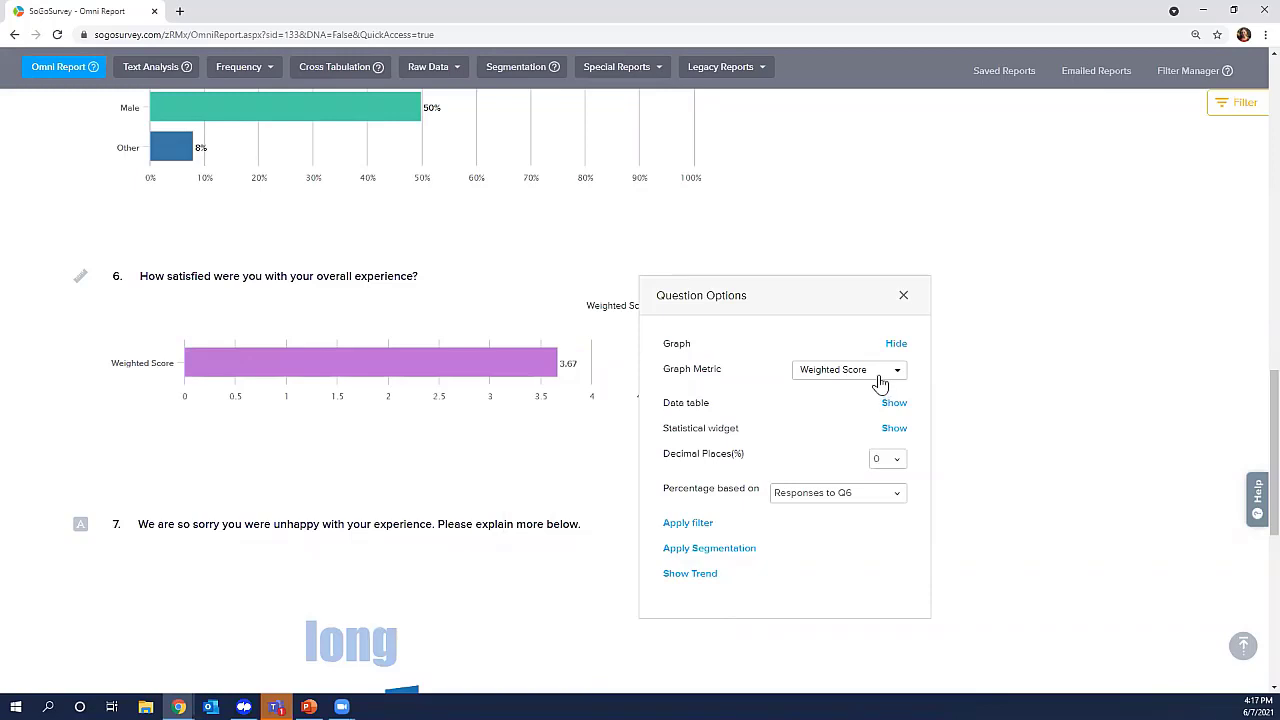
click(879, 378)
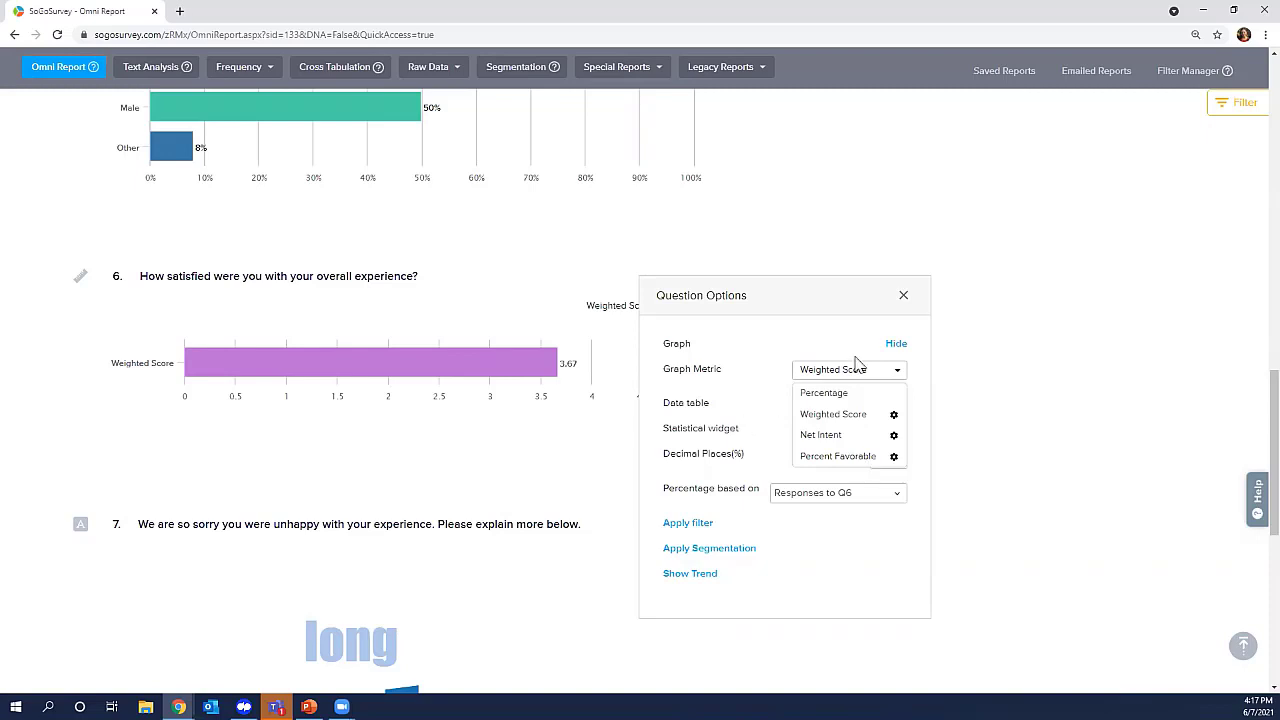
click(903, 296)
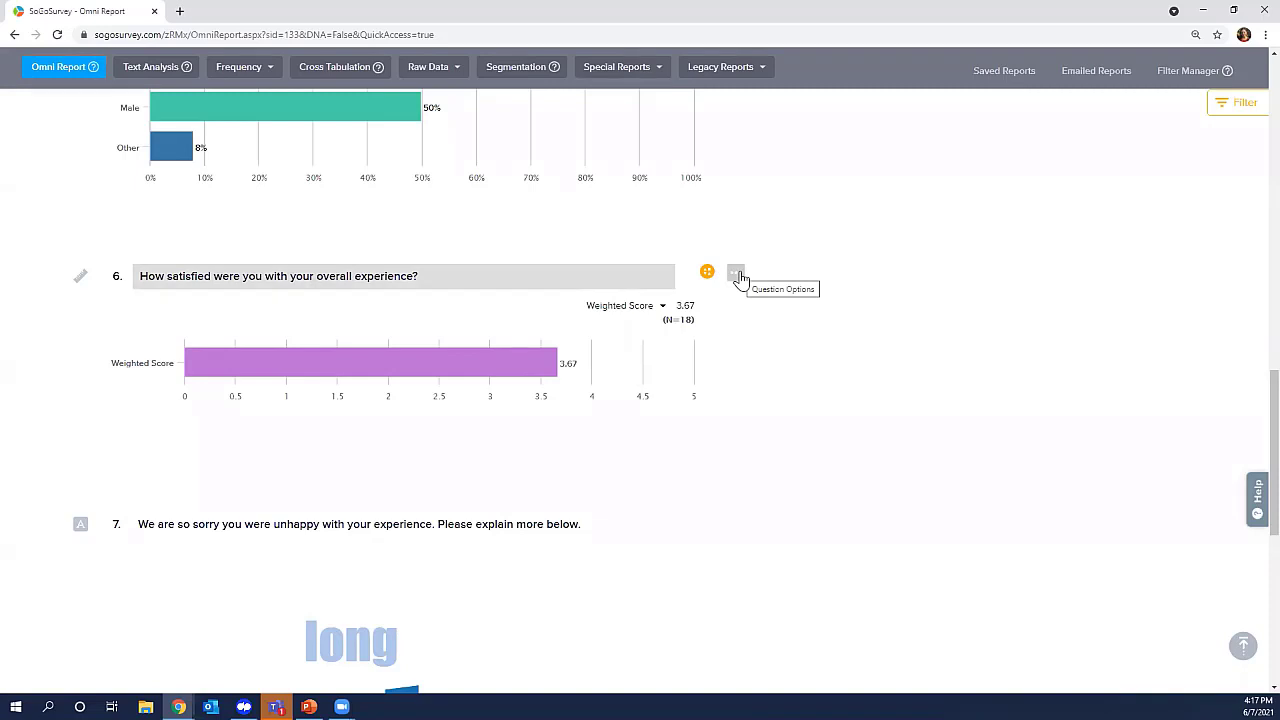
Add question 2, "Please identify the location you visited.", as a filter element for the report.
scroll(794, 314, up, 1)
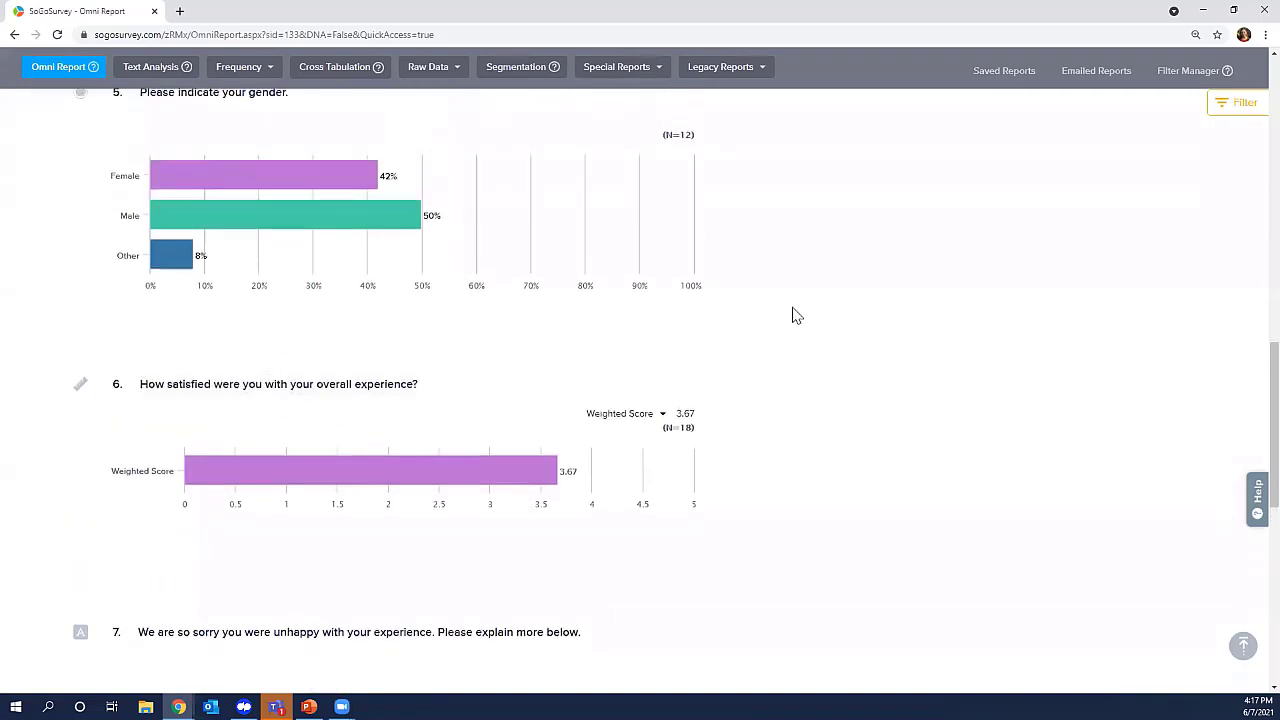
scroll(794, 314, up, 4)
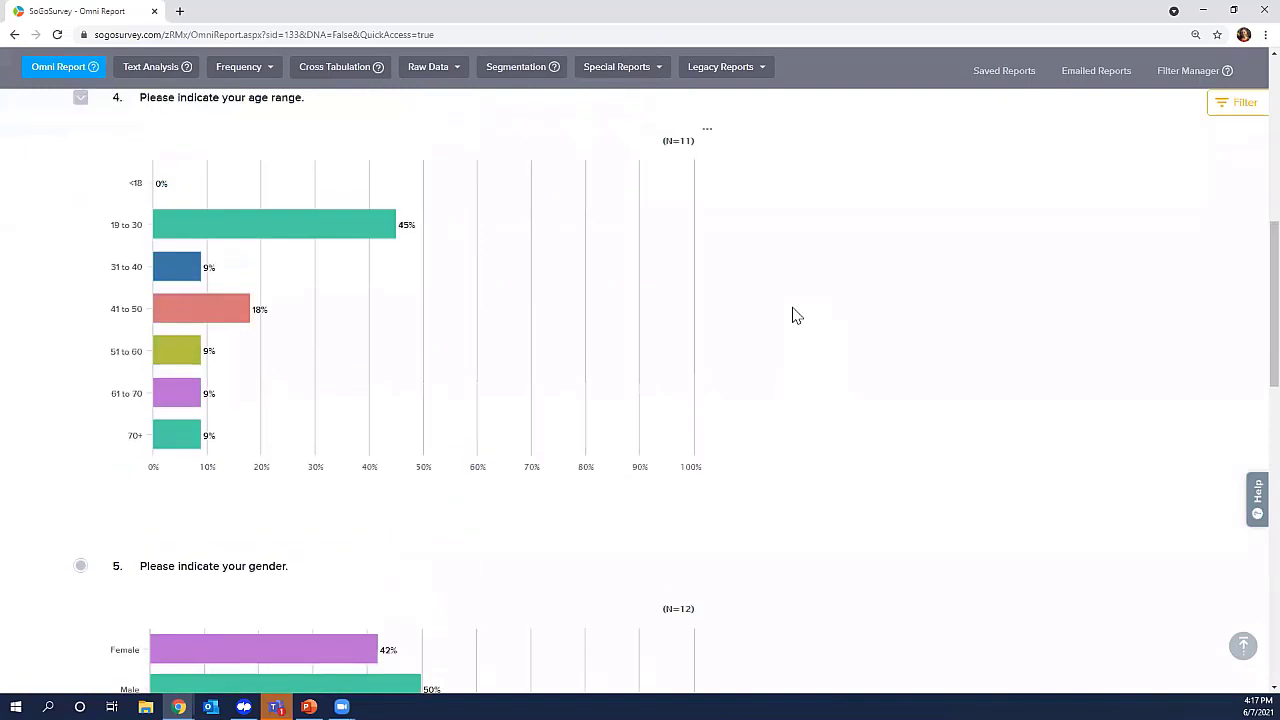
click(1244, 106)
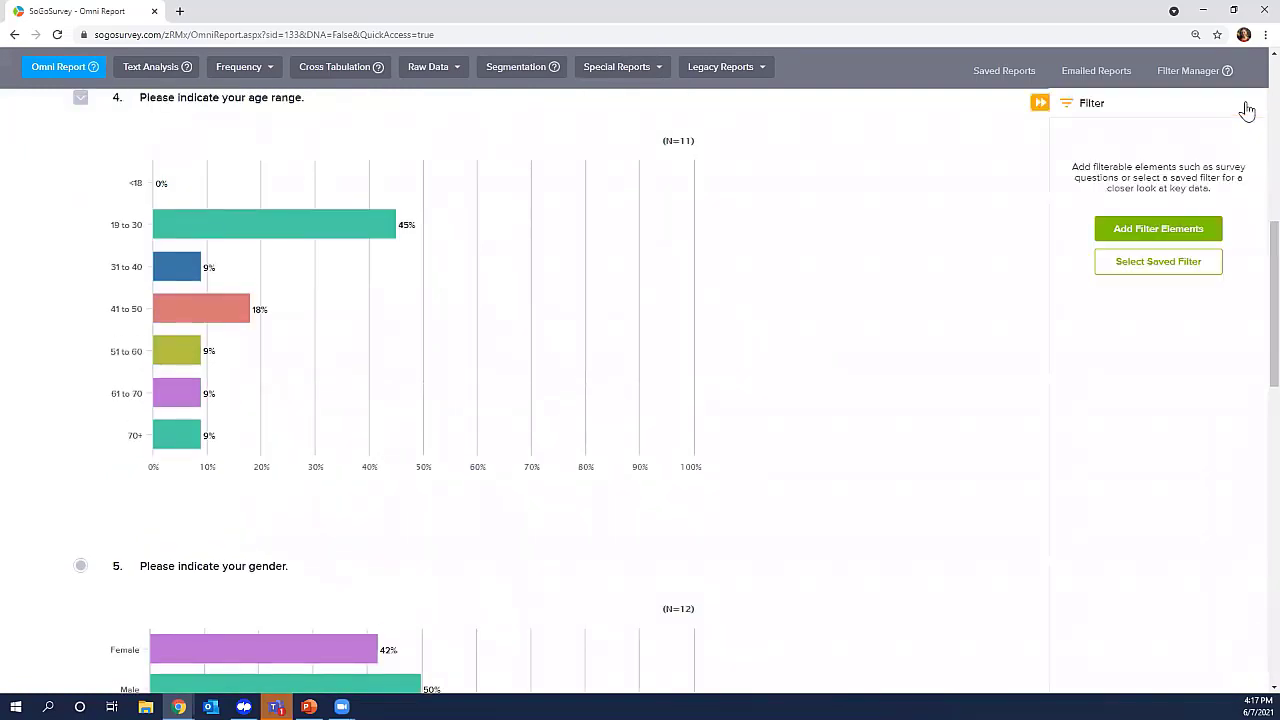
click(1188, 234)
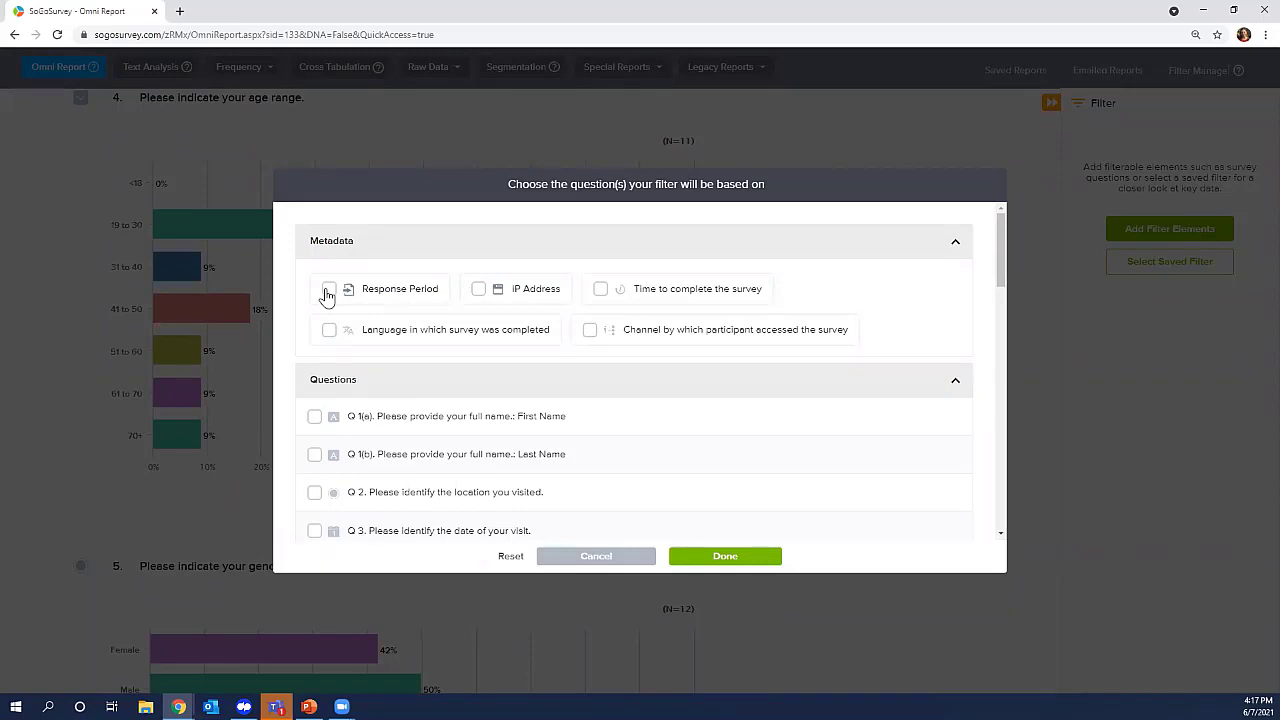
scroll(405, 470, down, 1)
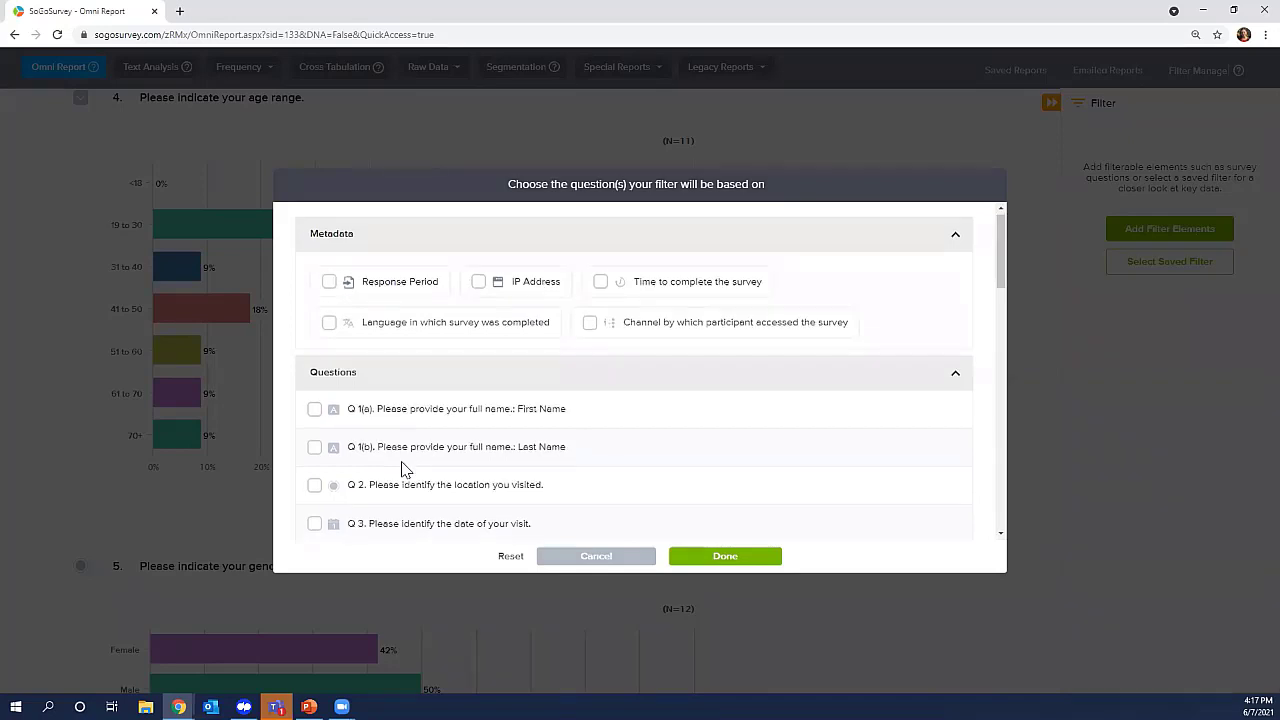
scroll(405, 470, down, 2)
scroll(345, 448, down, 3)
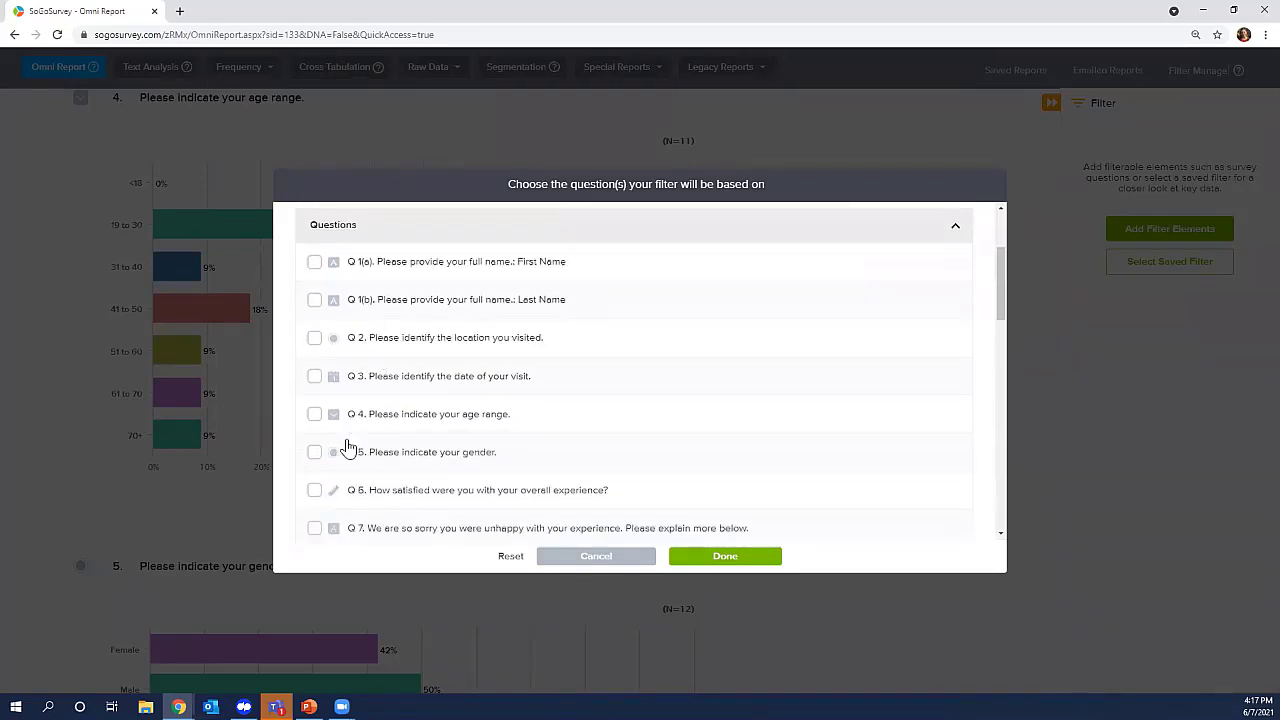
scroll(347, 447, up, 1)
scroll(347, 448, up, 2)
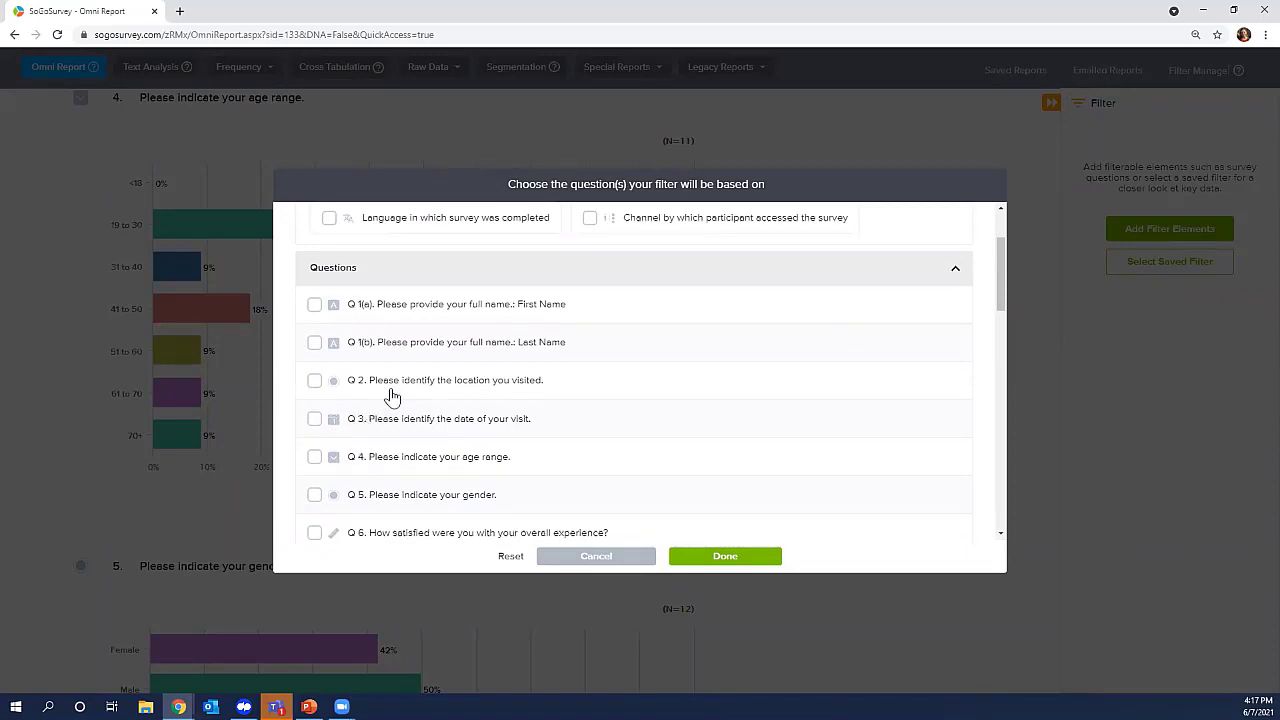
scroll(395, 408, down, 2)
scroll(395, 408, up, 1)
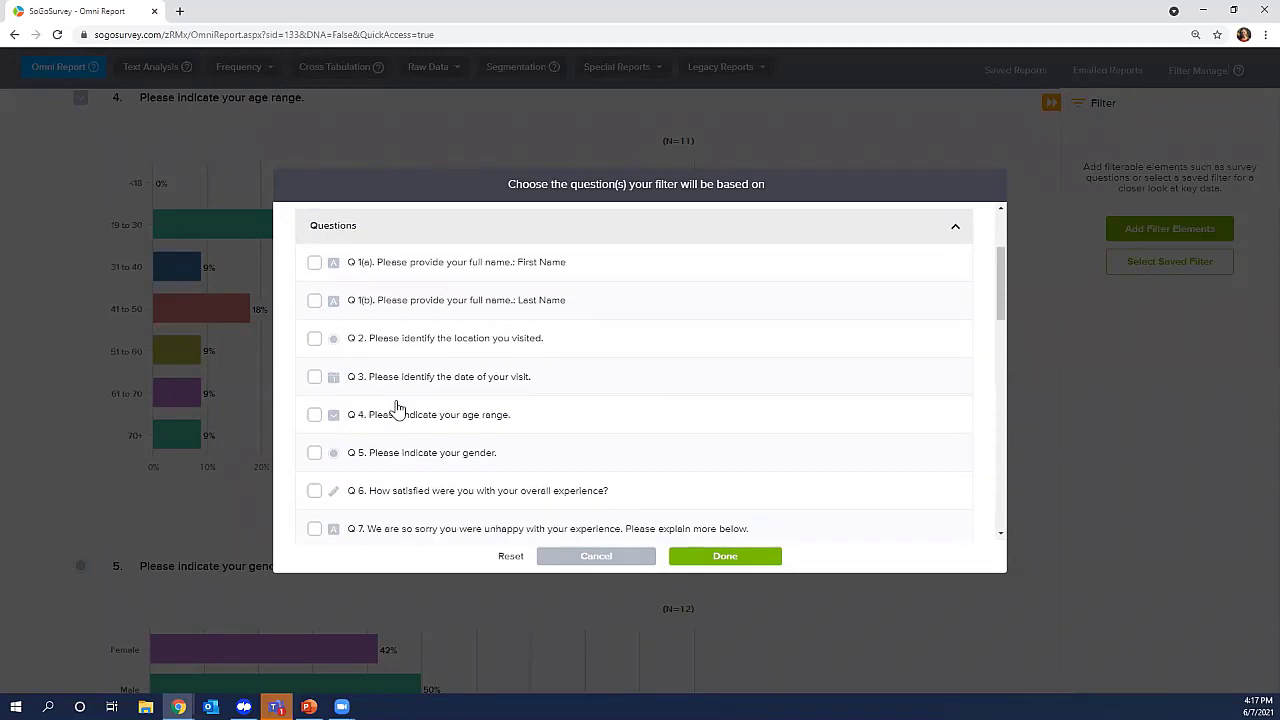
click(315, 341)
click(727, 556)
Filter the report to responses where the visited location is one of Apple Drive or Banana Lane.
scroll(1068, 443, up, 4)
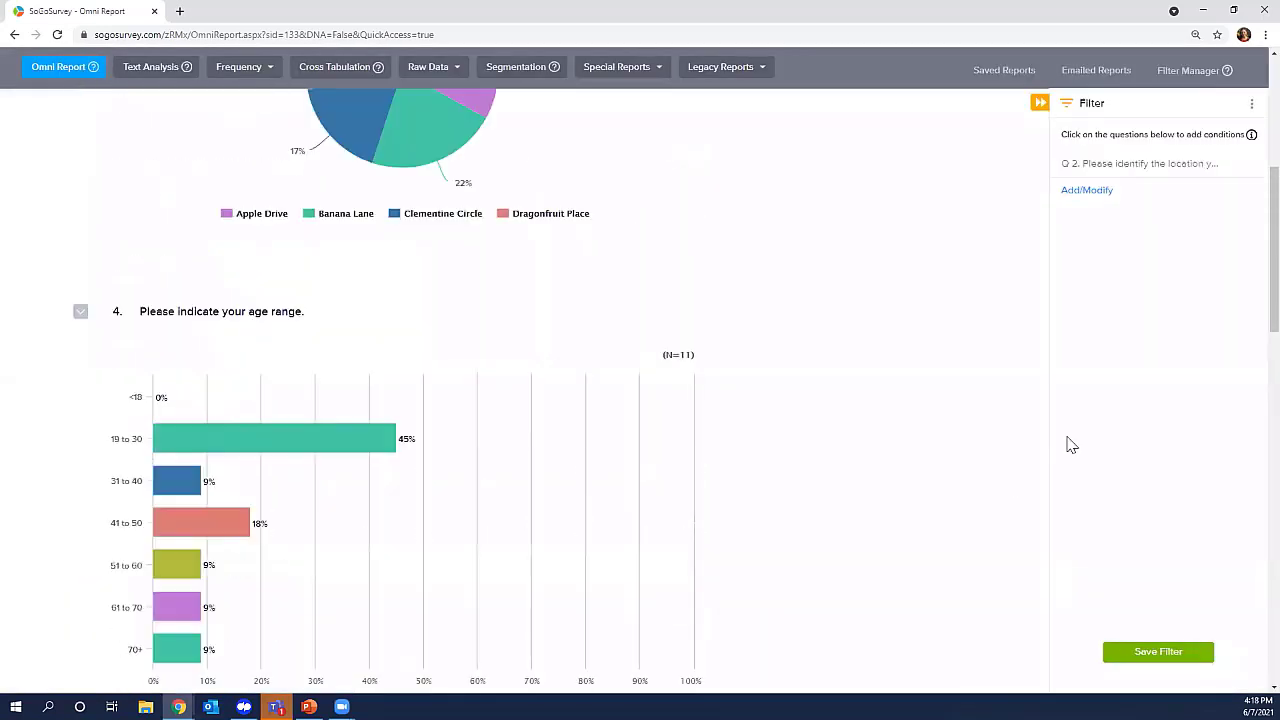
click(1155, 168)
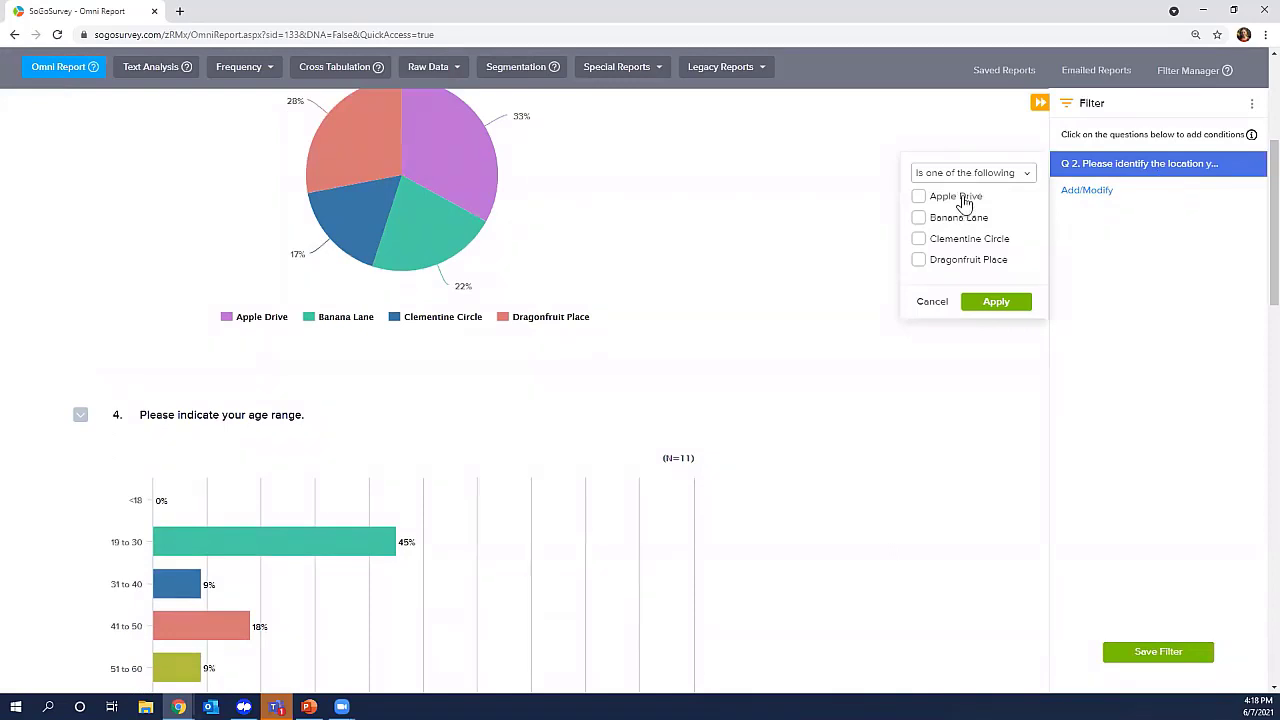
click(963, 200)
click(952, 219)
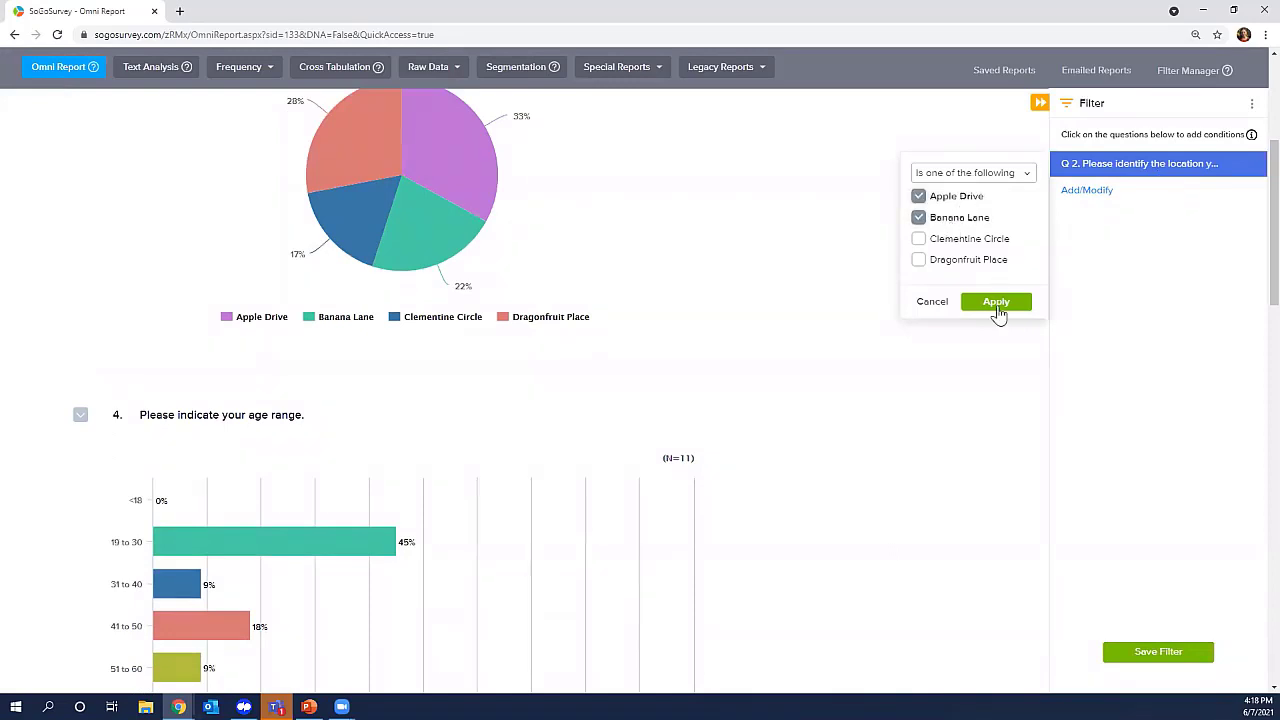
click(1000, 310)
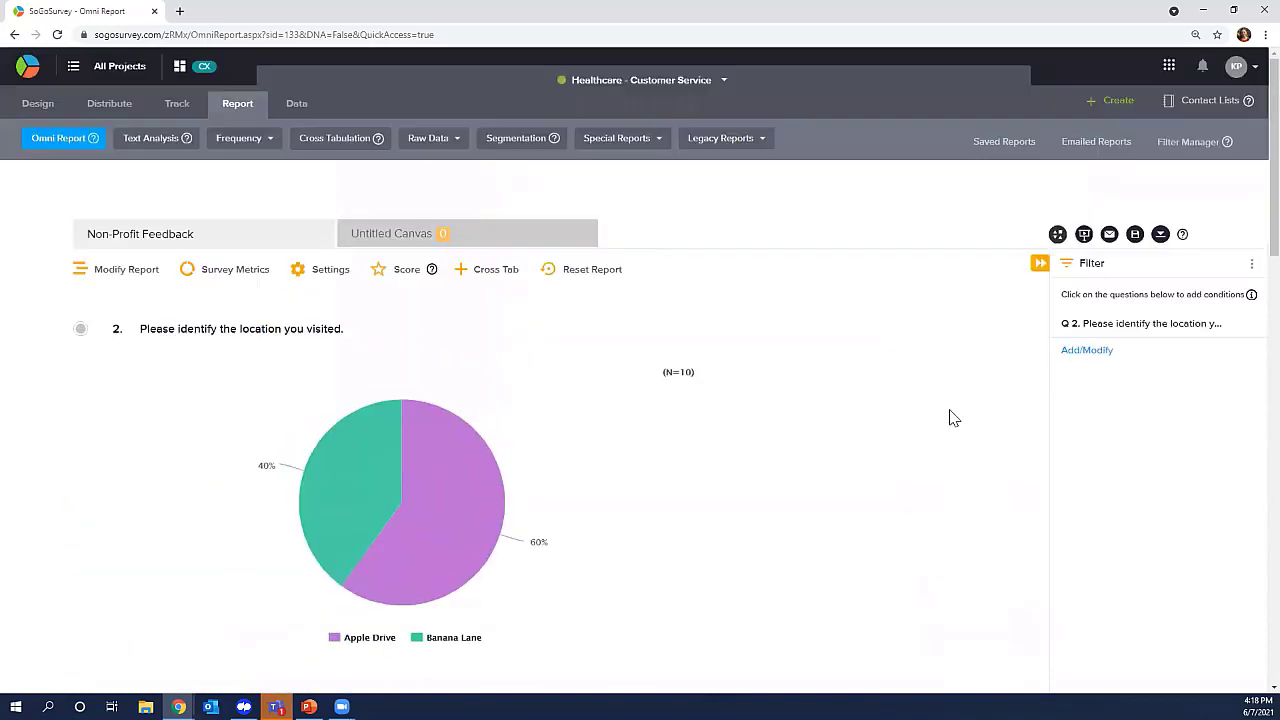
Review the filtered charts for location, age range, gender, overall experience and time spent in the office.
scroll(953, 418, down, 2)
mouse_move(374, 294)
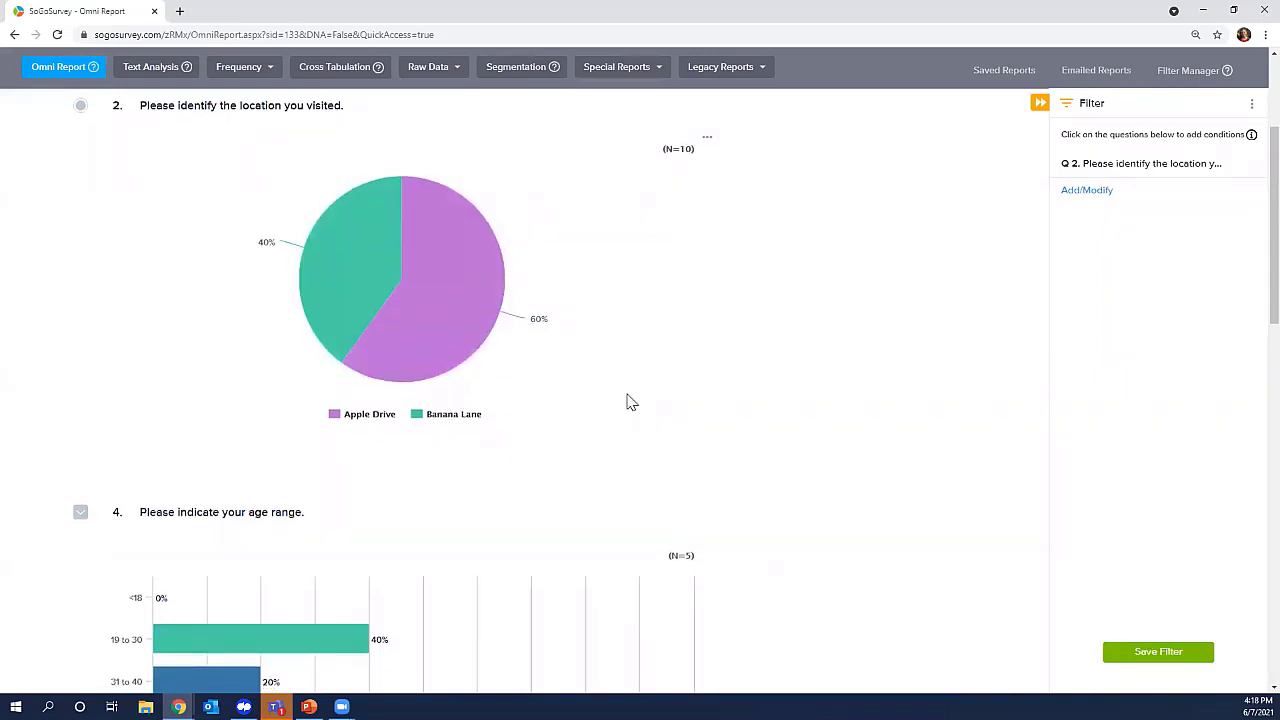
scroll(629, 400, down, 1)
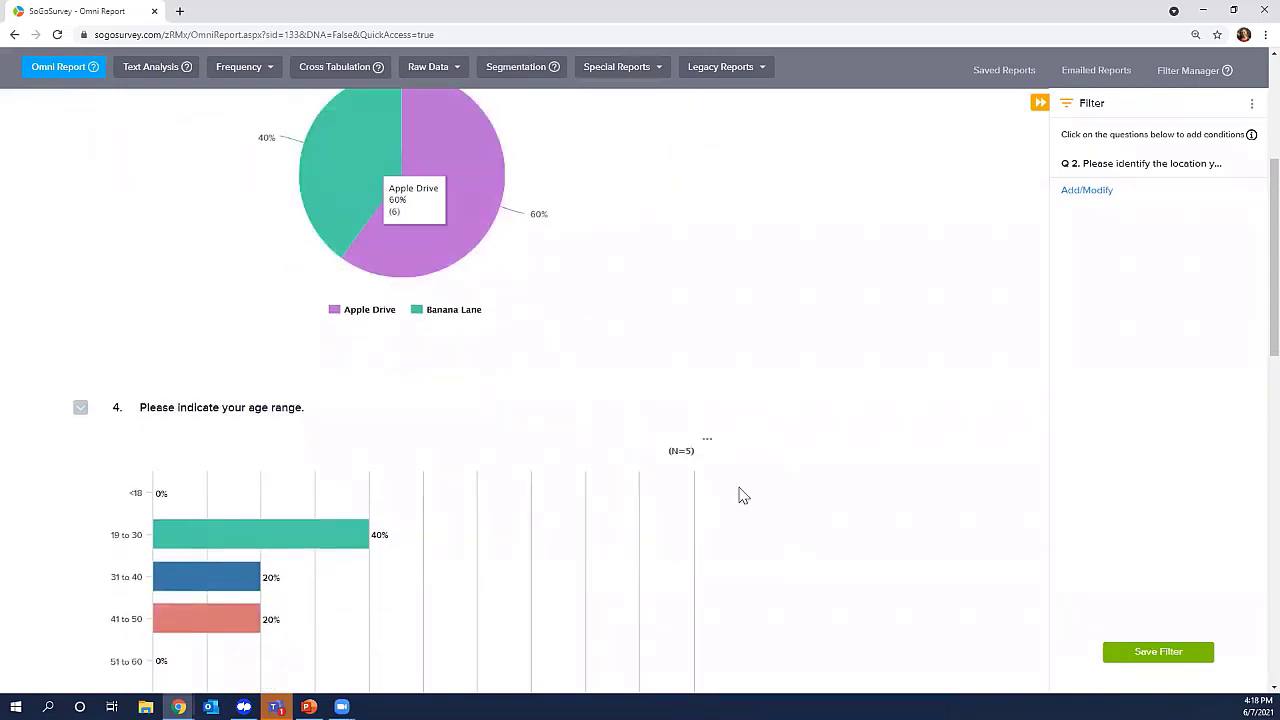
scroll(740, 494, down, 2)
scroll(742, 494, down, 7)
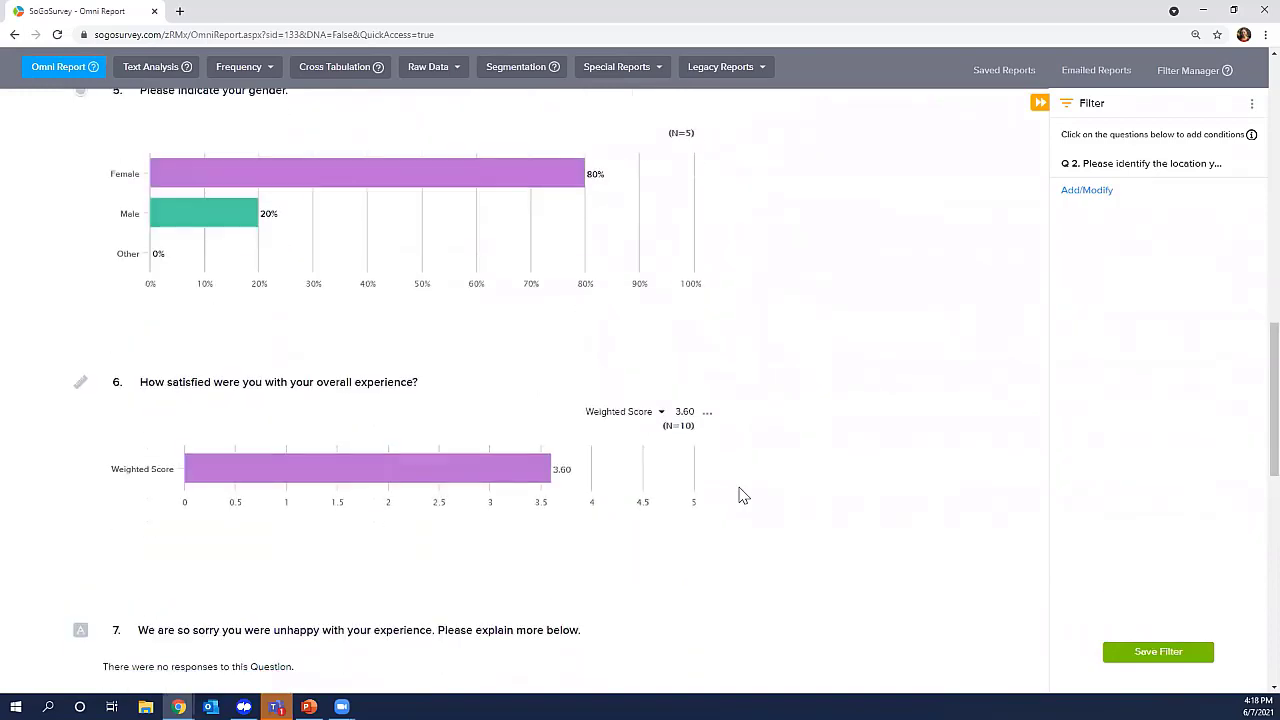
scroll(742, 494, down, 3)
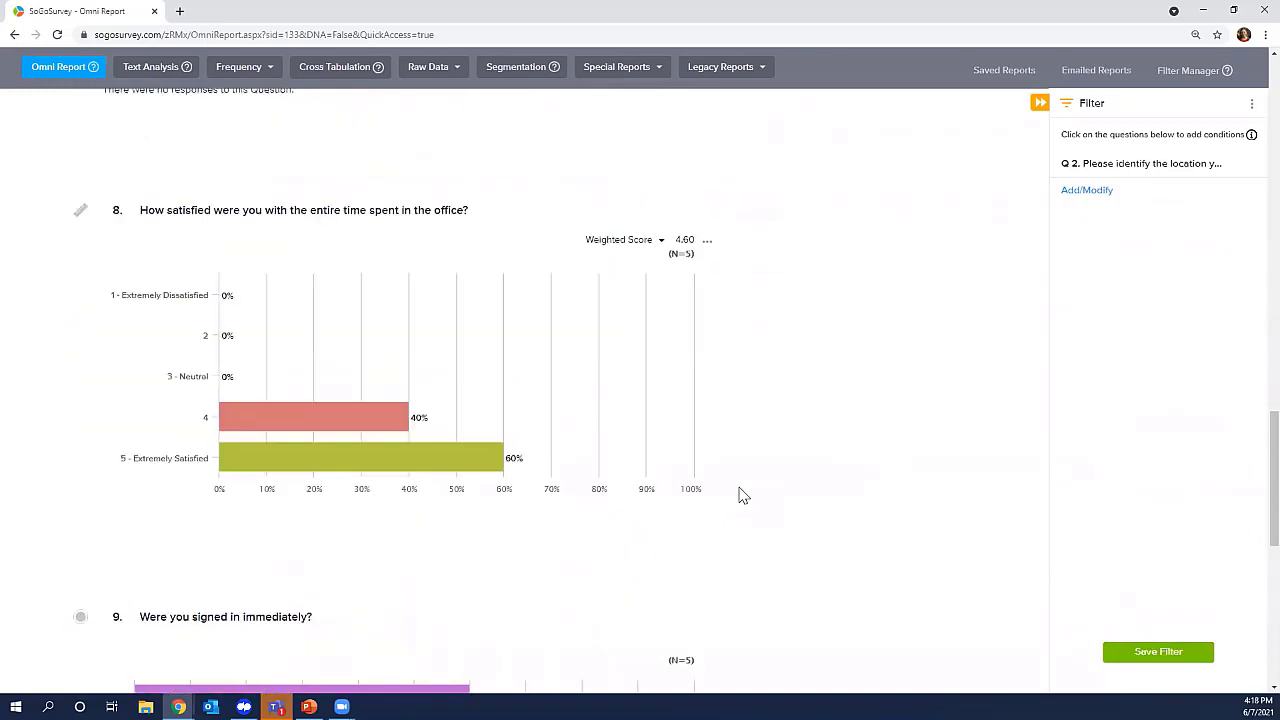
scroll(740, 494, up, 5)
scroll(740, 494, up, 10)
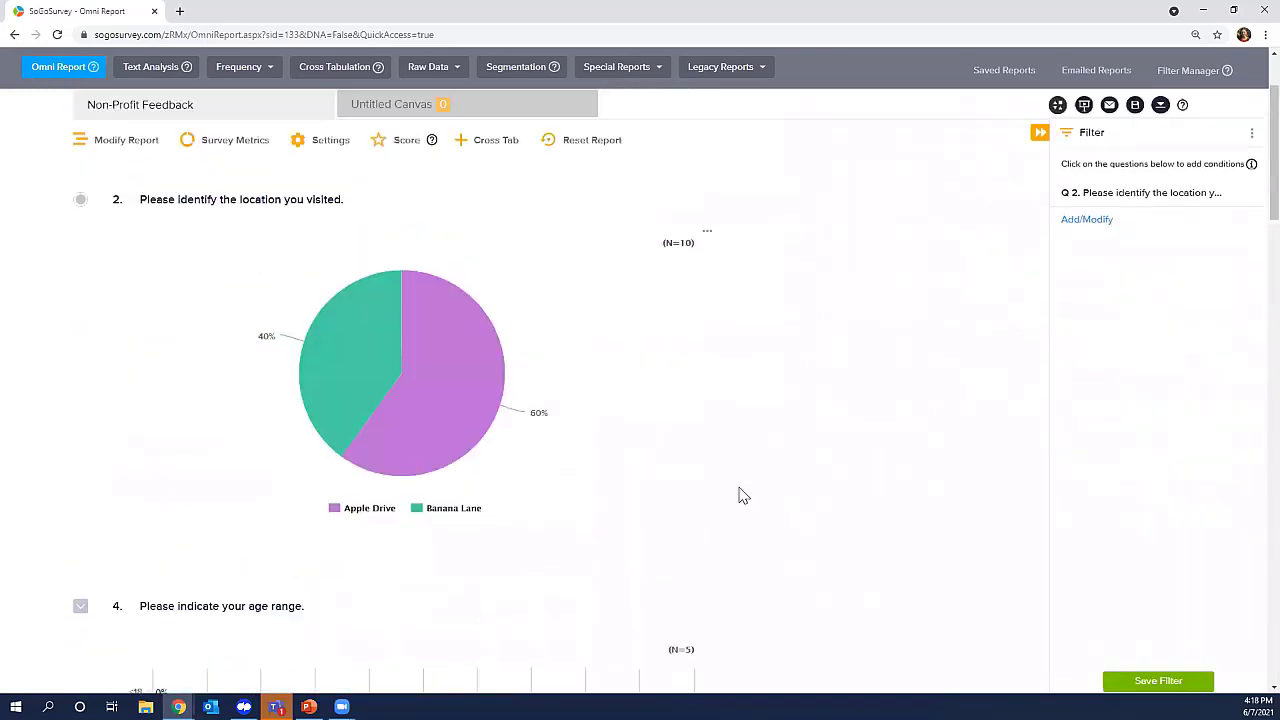
scroll(1140, 471, down, 1)
scroll(1140, 471, up, 1)
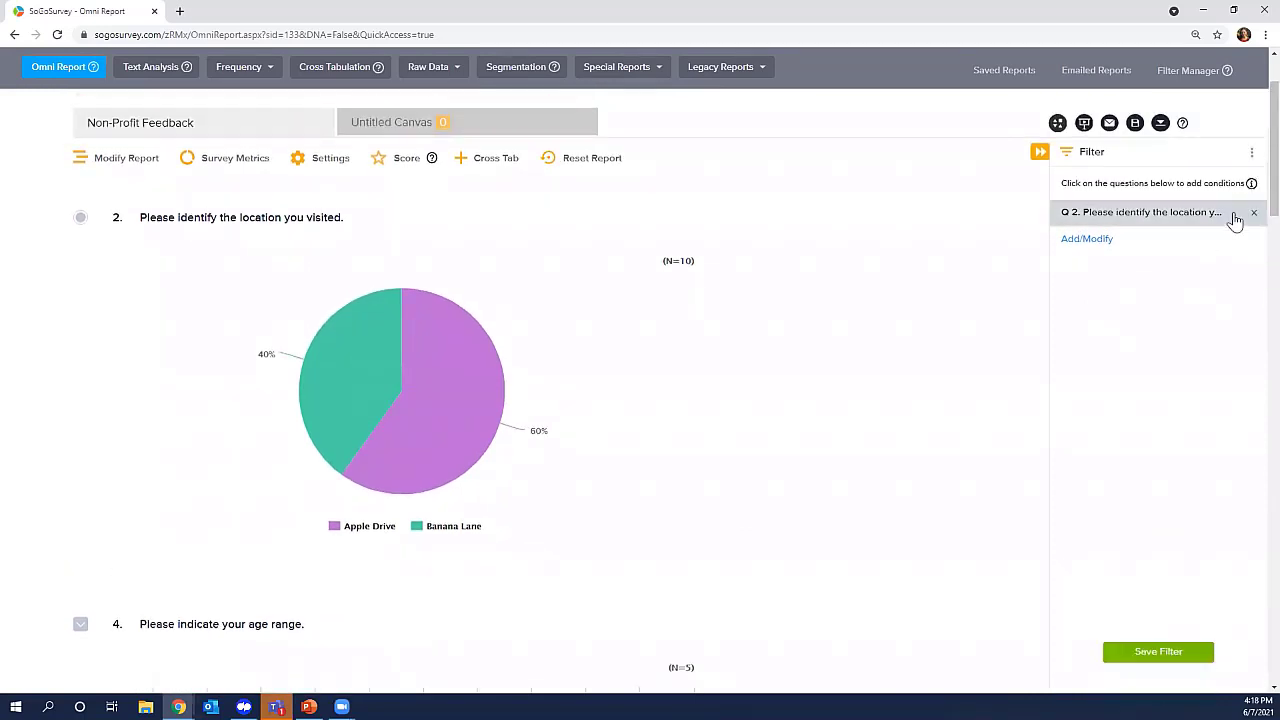
Remove the question 2 location condition from the report filter and collapse the filter pane.
click(1254, 216)
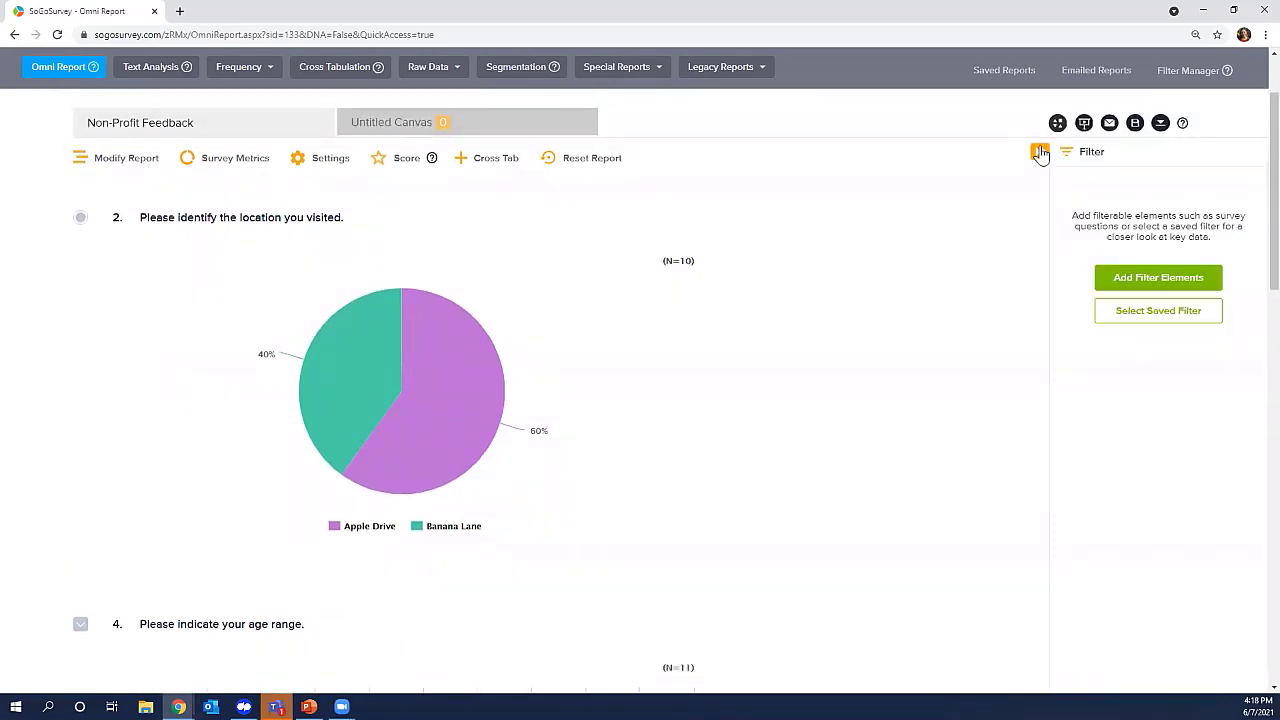
click(1040, 152)
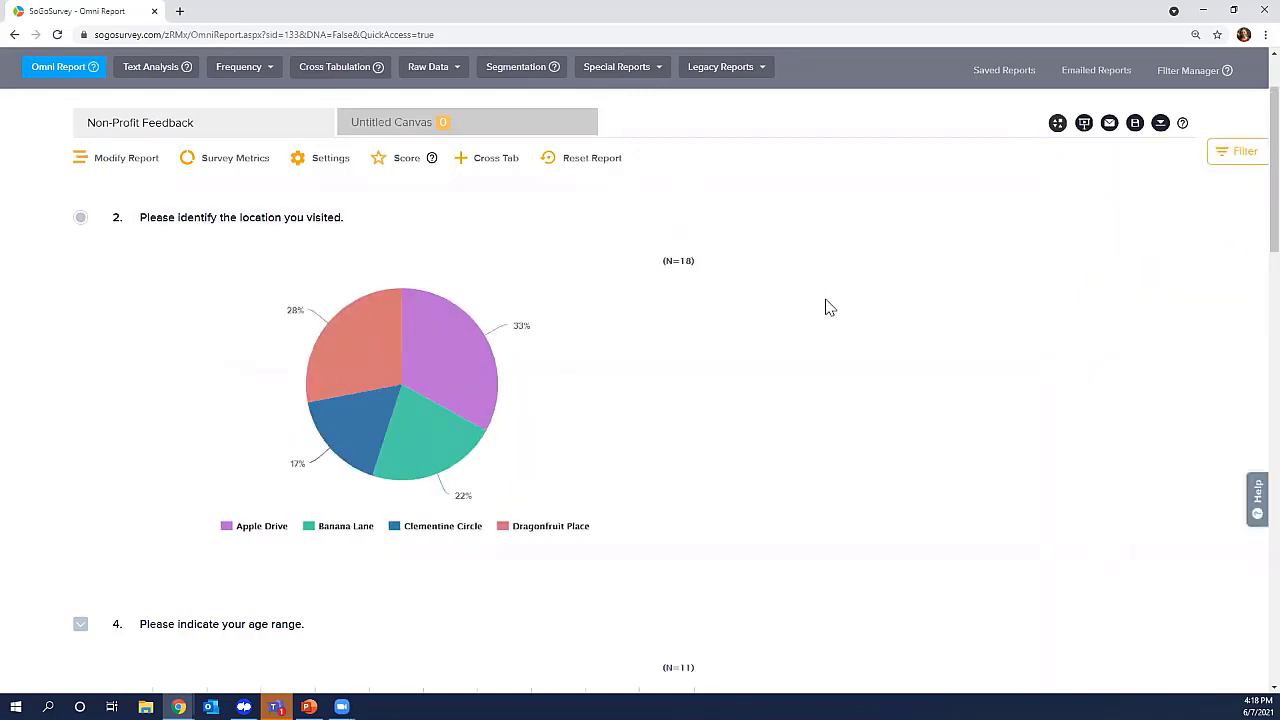
Open the question options for question 8, "How satisfied were you with the entire time spent in the office?".
scroll(826, 307, down, 3)
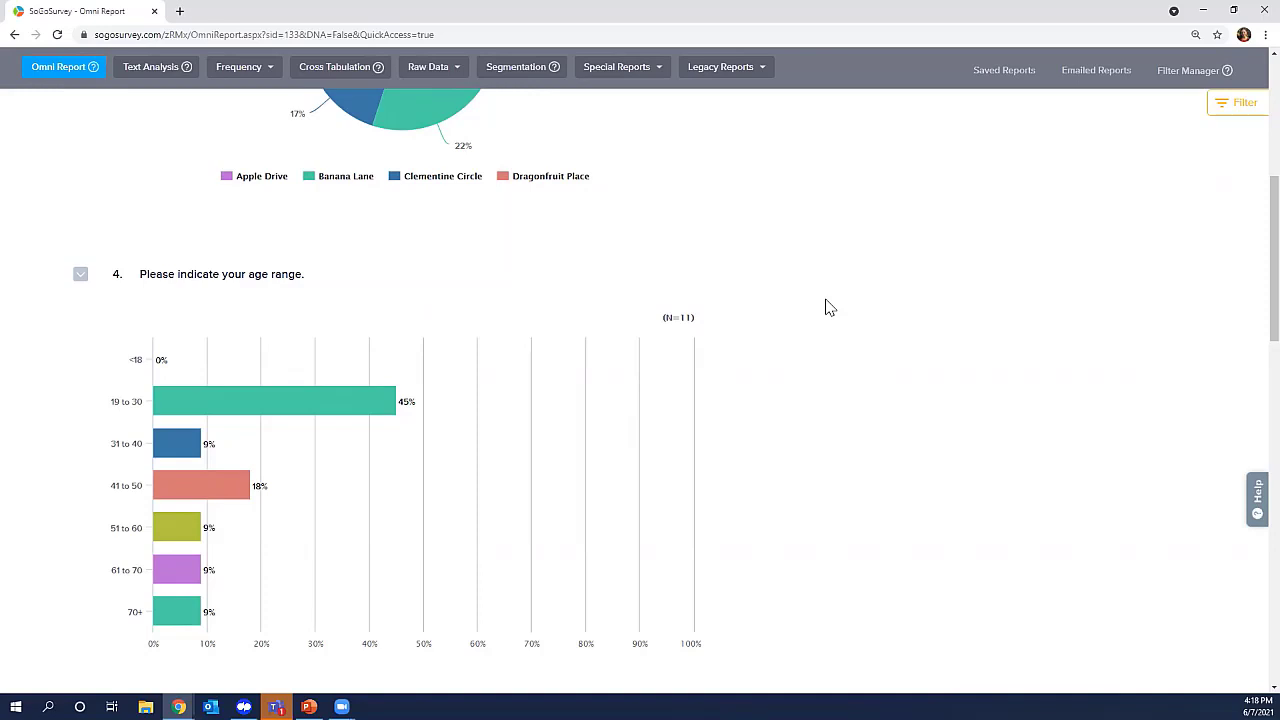
scroll(826, 307, down, 5)
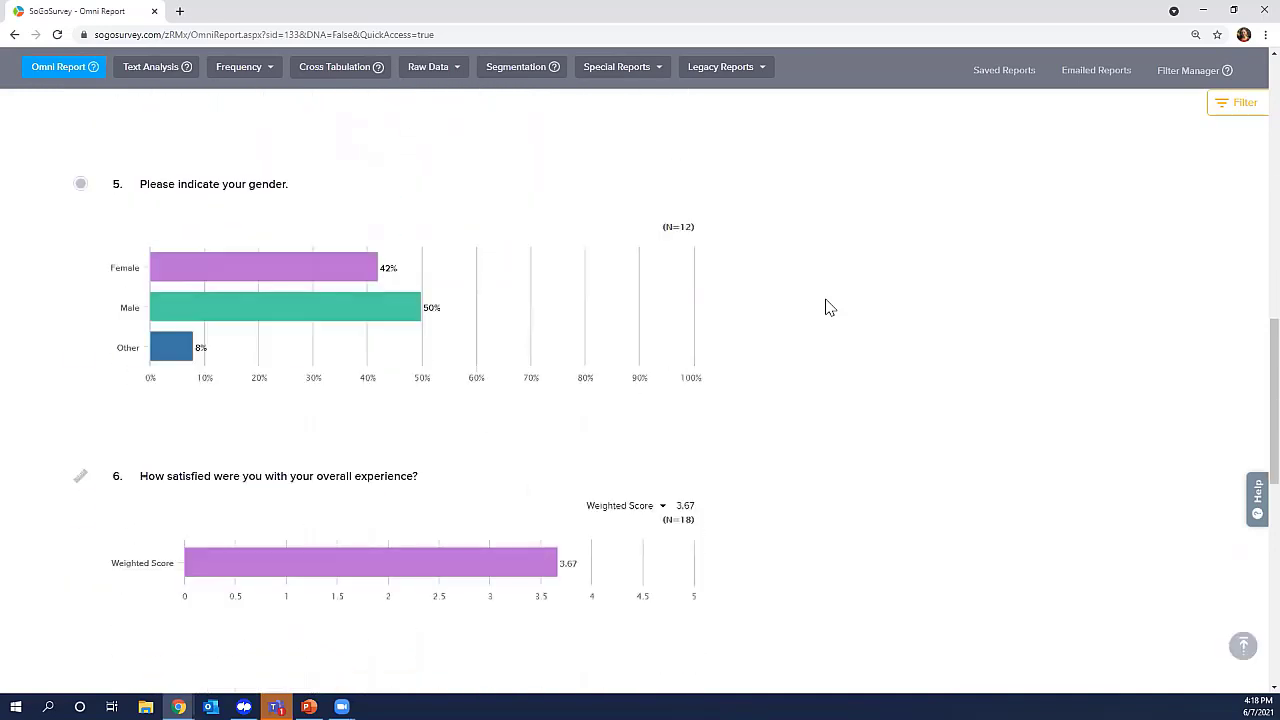
scroll(826, 307, down, 8)
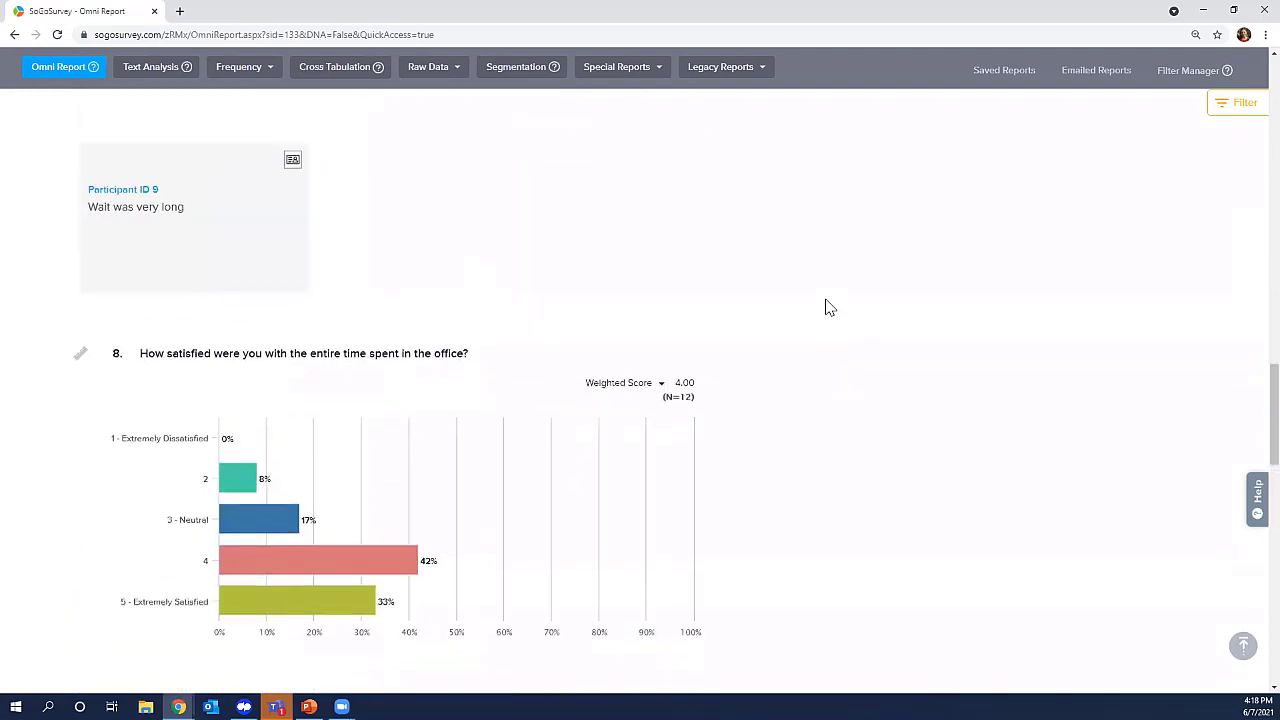
scroll(826, 307, down, 1)
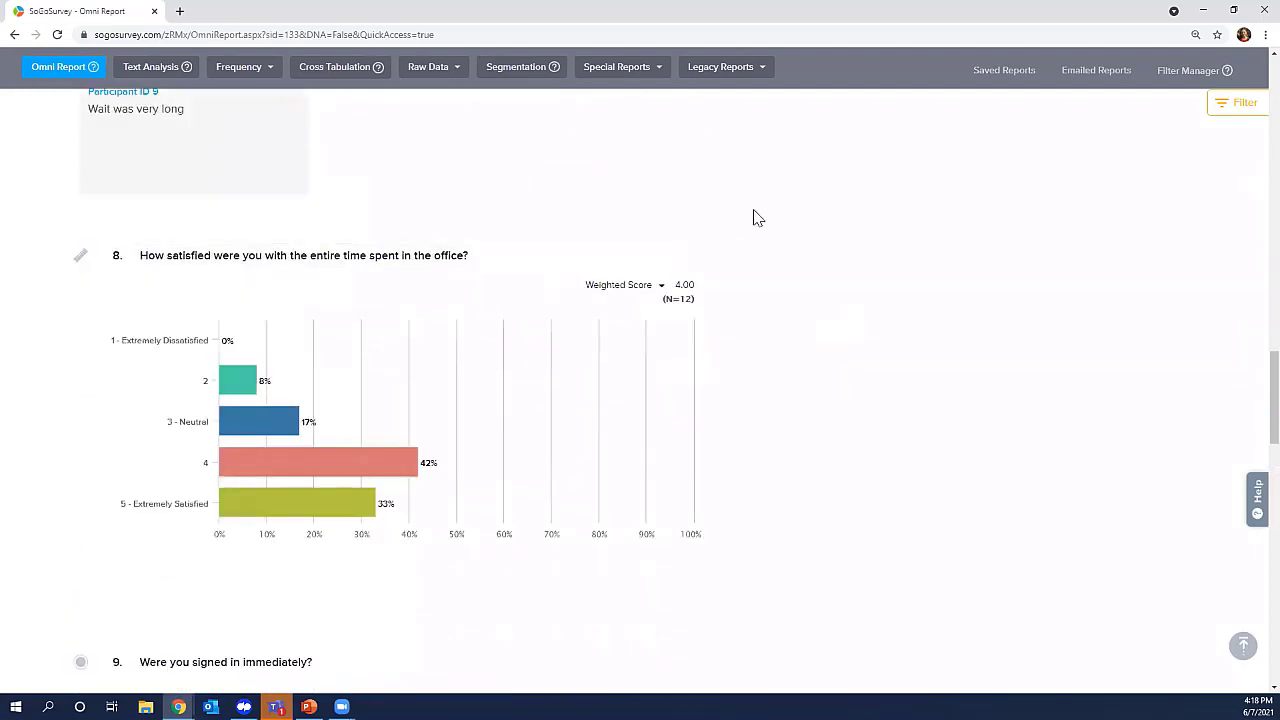
mouse_move(740, 257)
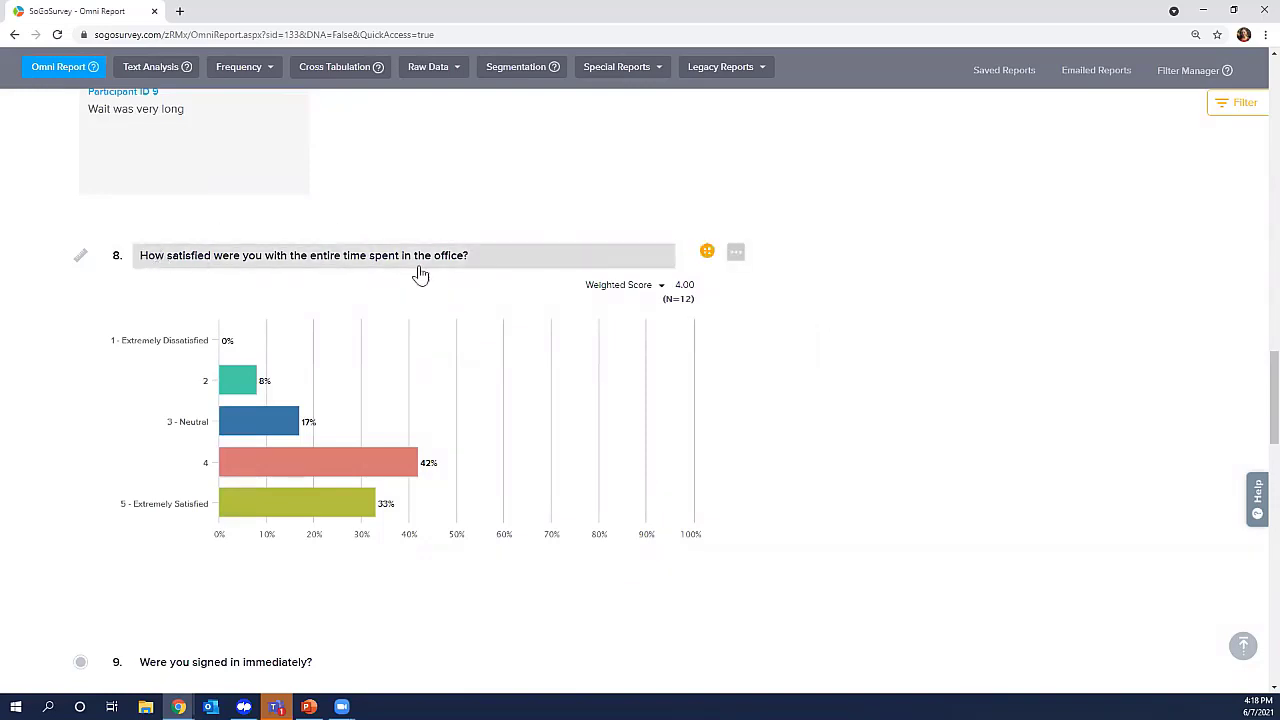
click(738, 256)
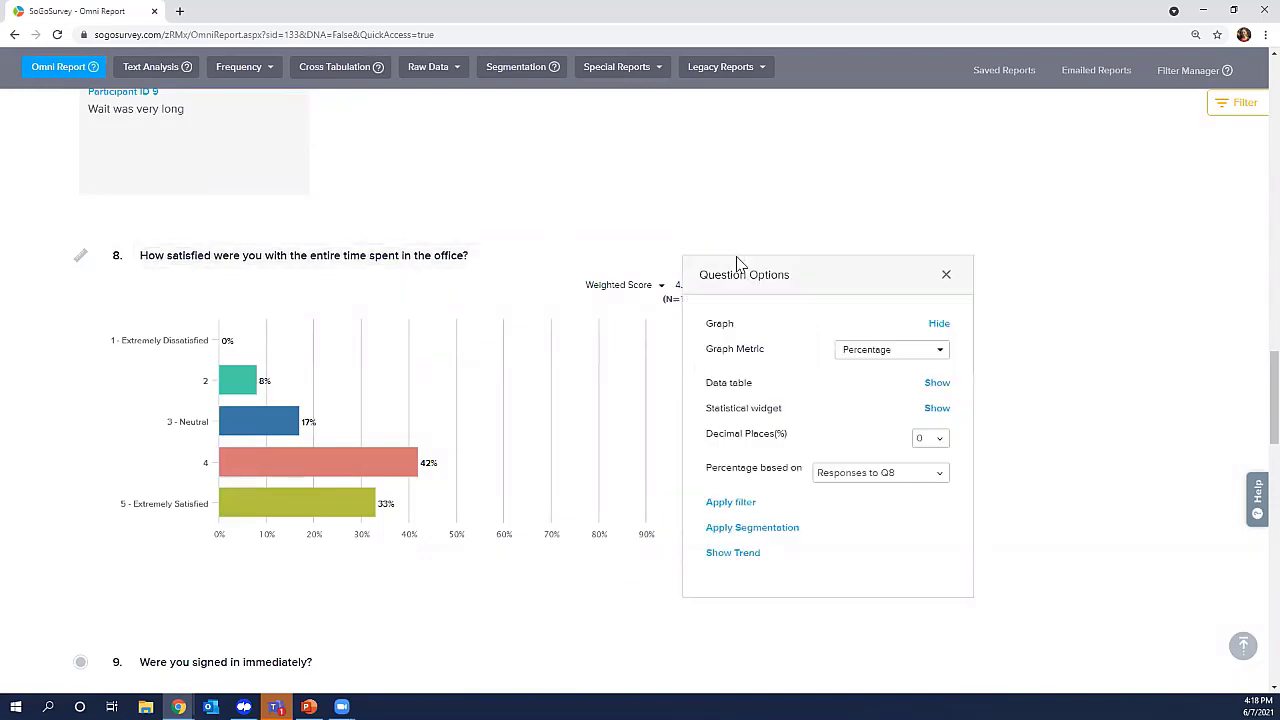
click(855, 349)
click(903, 278)
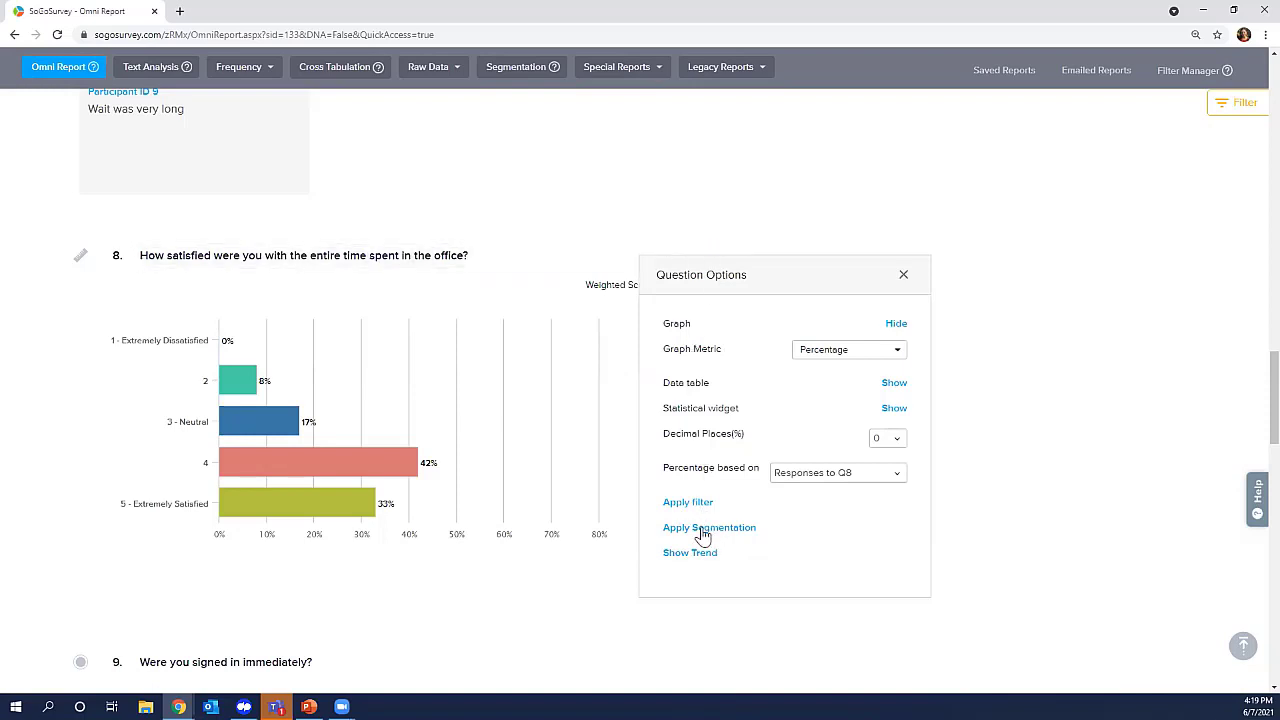
Segment question 8 by question 2, the visited location, with all answer options selected, for this question only.
click(703, 530)
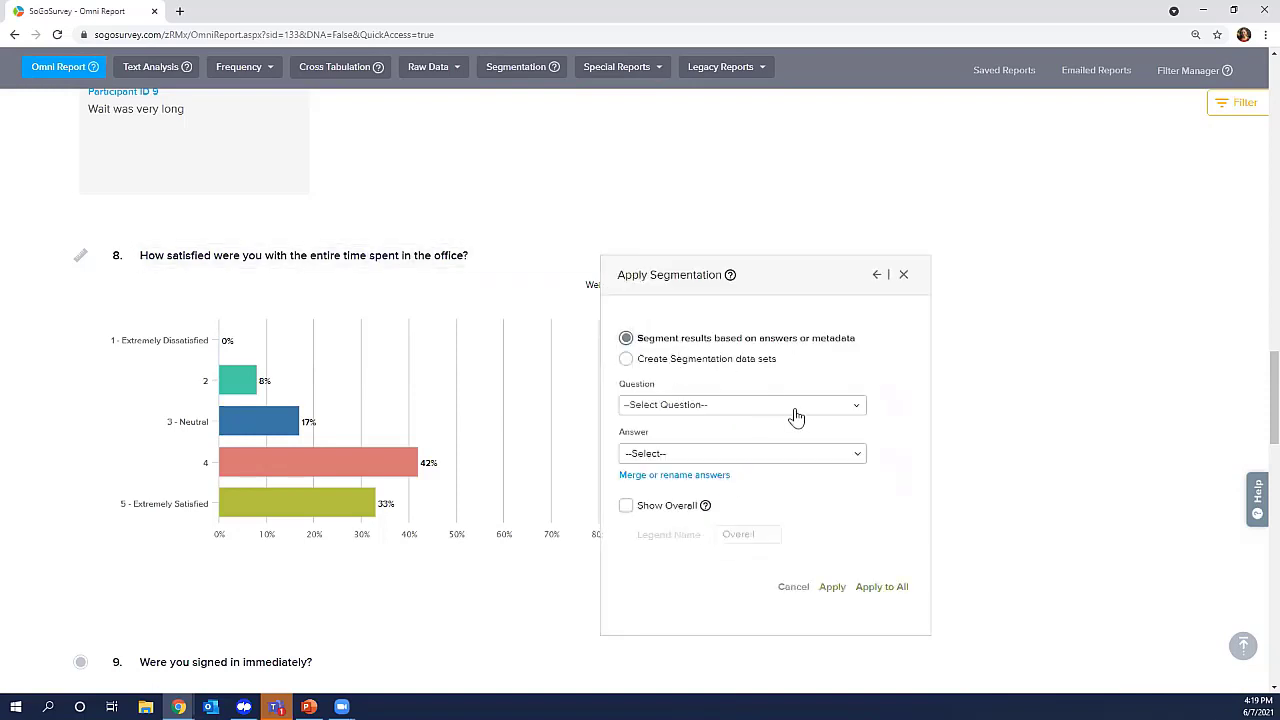
click(796, 405)
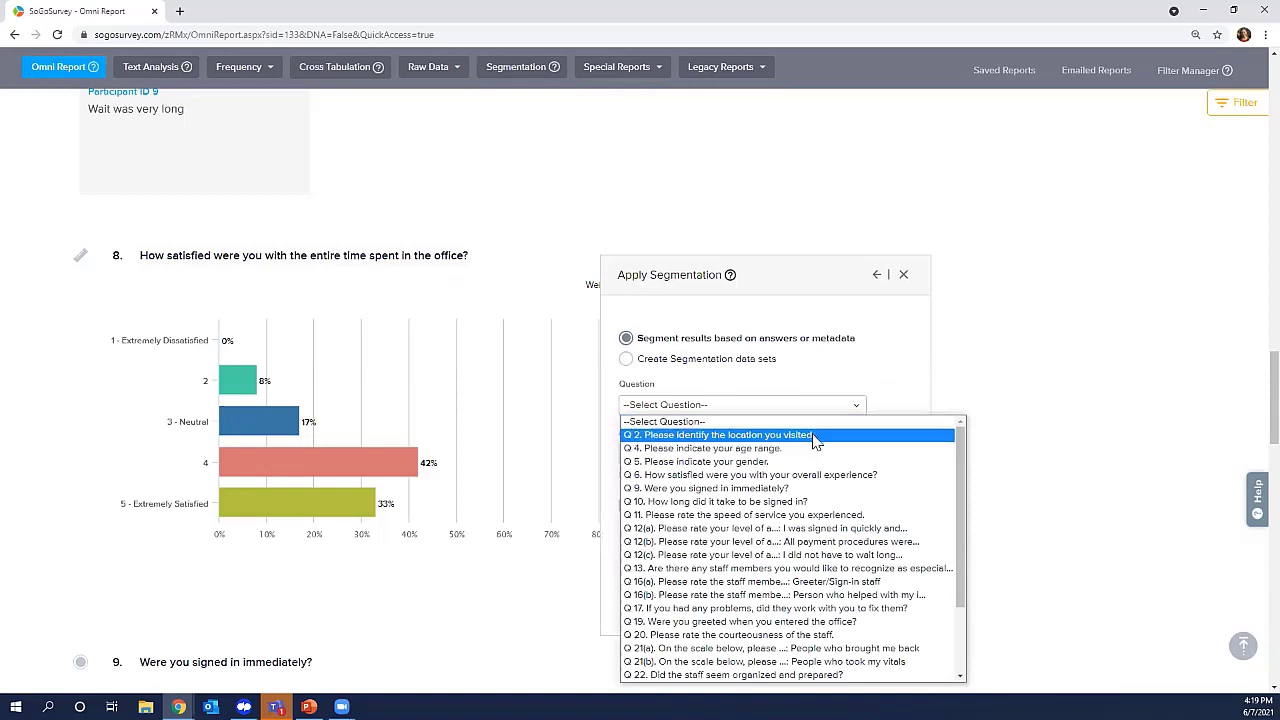
click(822, 437)
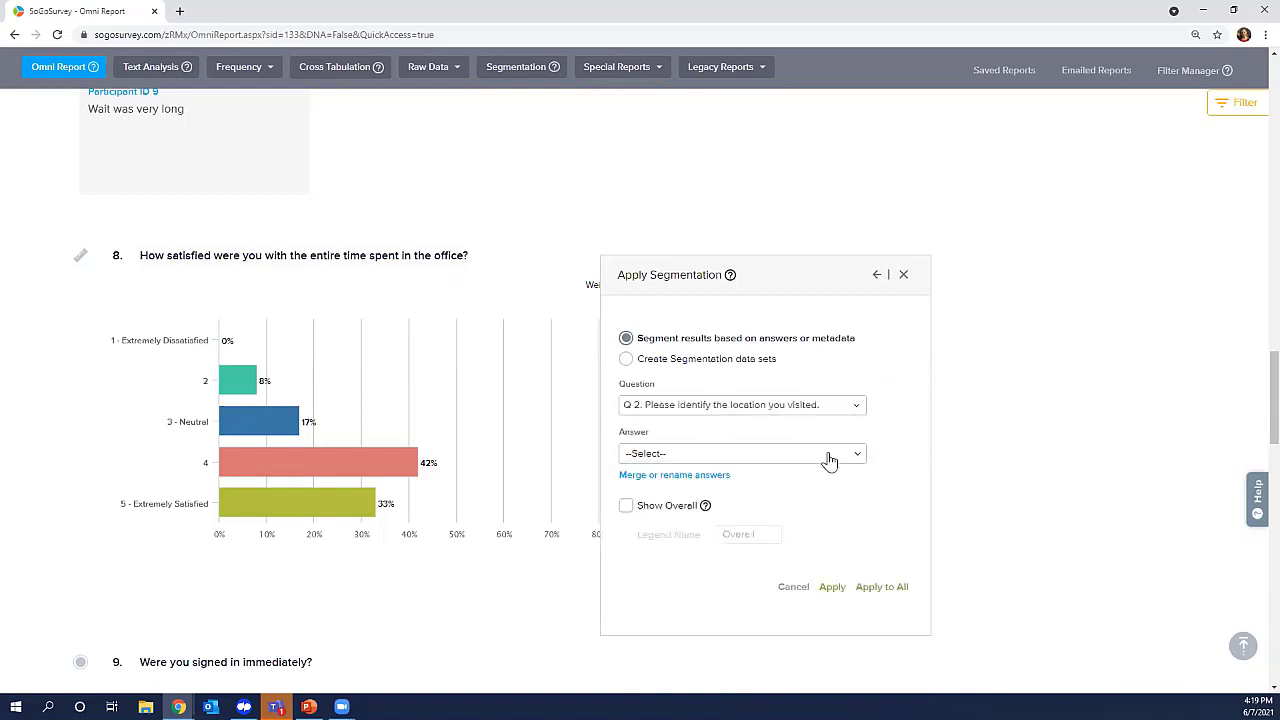
click(829, 457)
scroll(775, 487, down, 1)
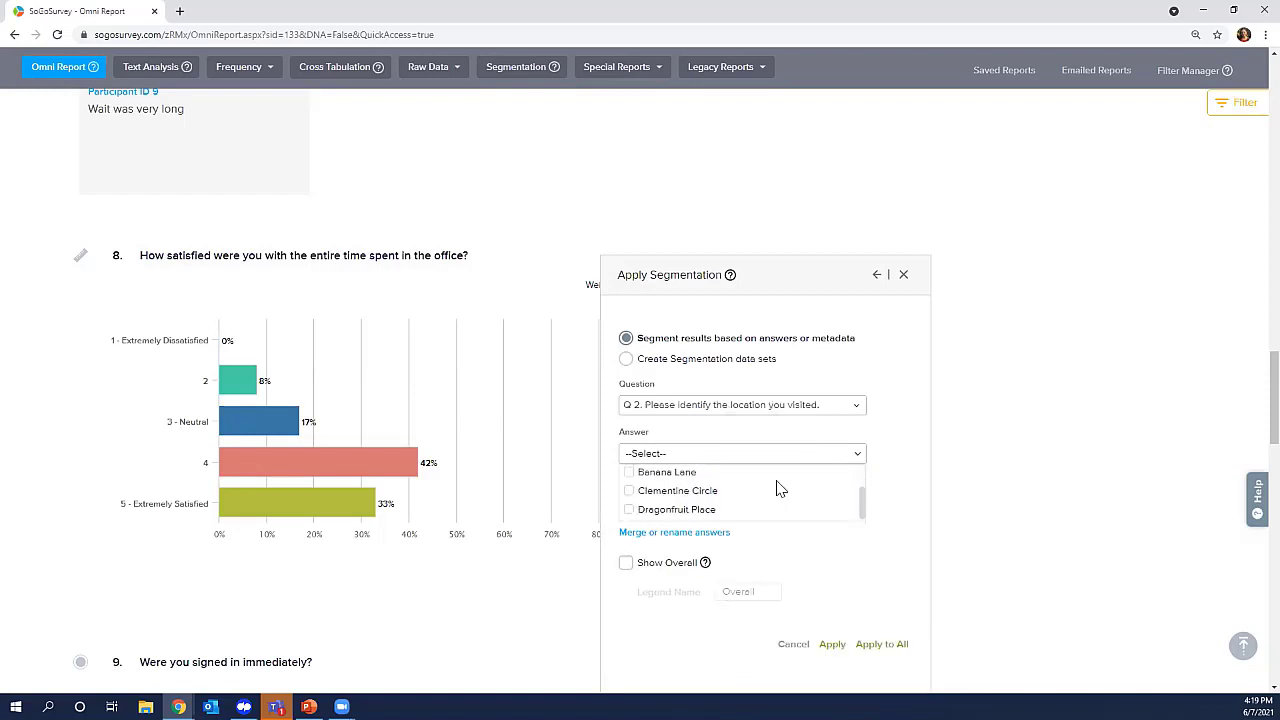
scroll(775, 487, up, 1)
click(665, 480)
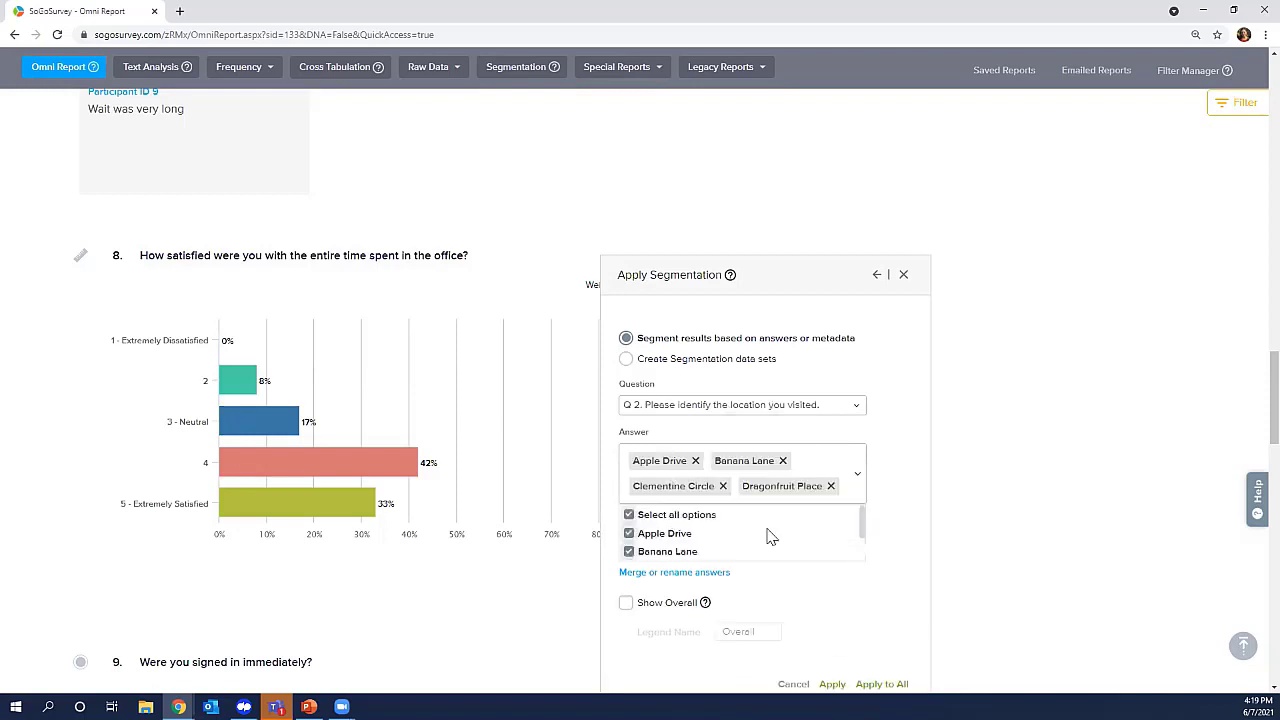
scroll(829, 594, down, 1)
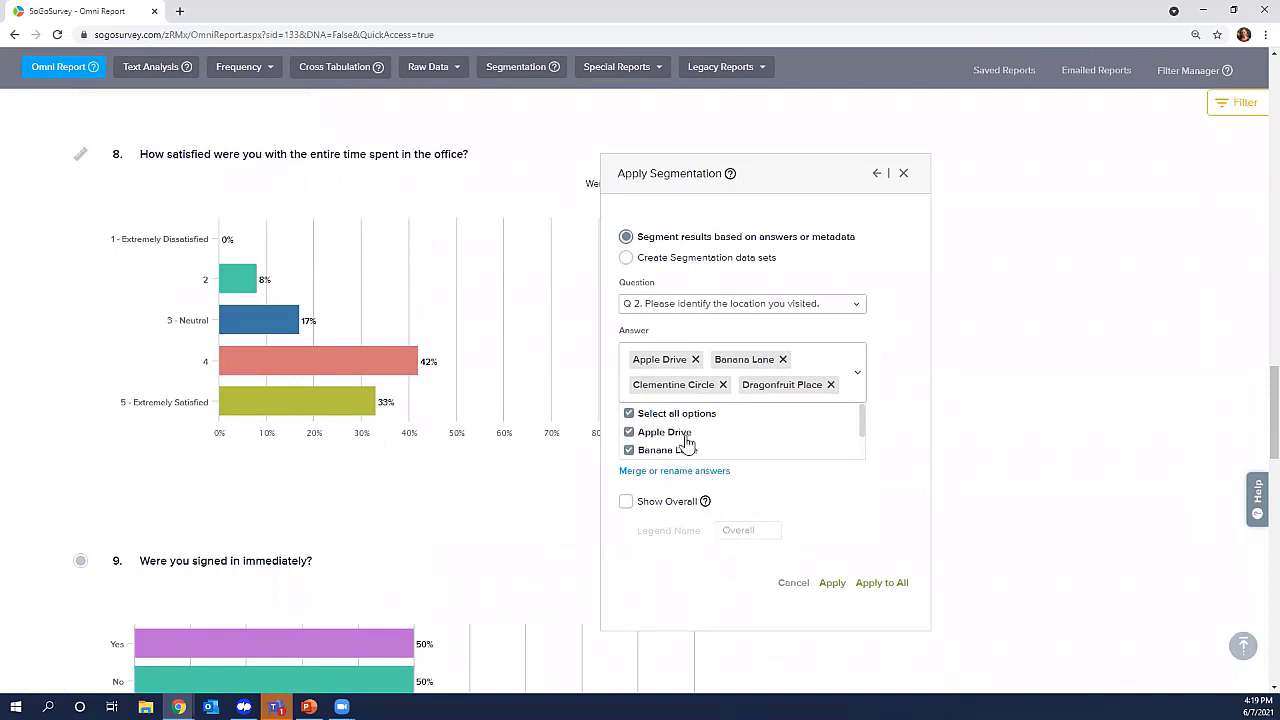
scroll(806, 527, down, 1)
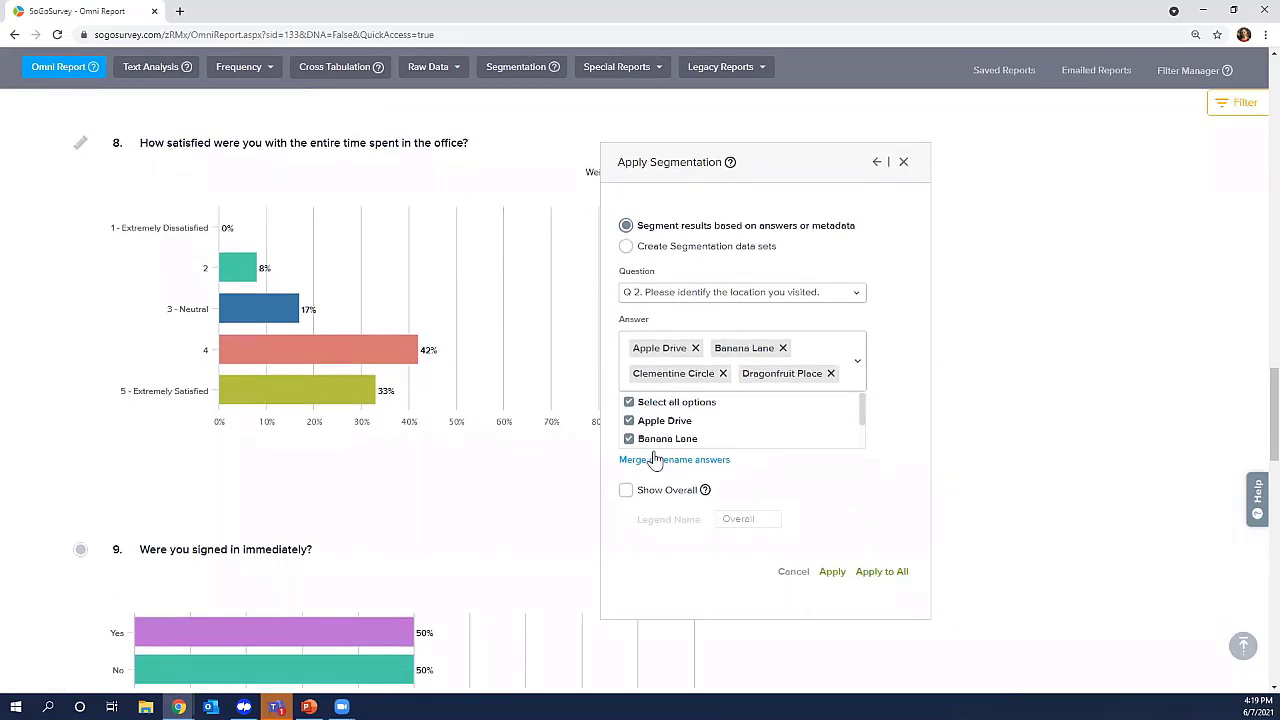
click(832, 573)
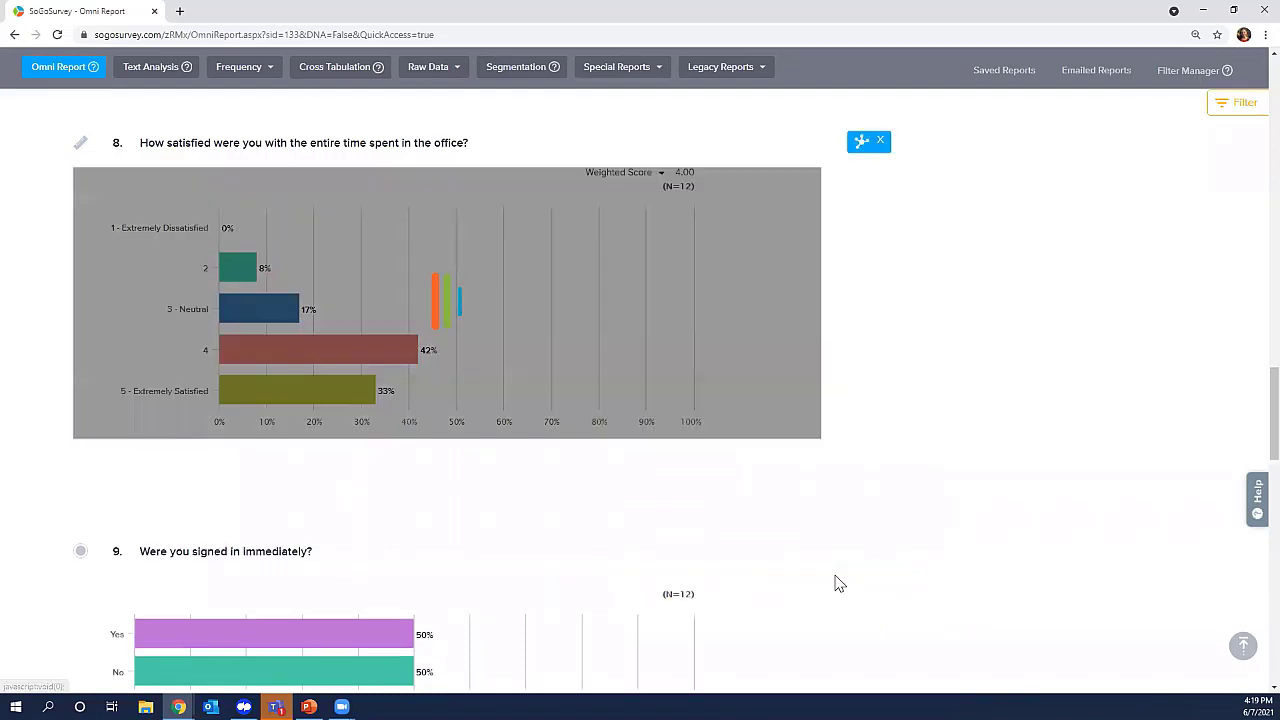
Examine how the satisfaction ratings of question 8 compare across the four locations in the segmented chart.
scroll(838, 584, down, 2)
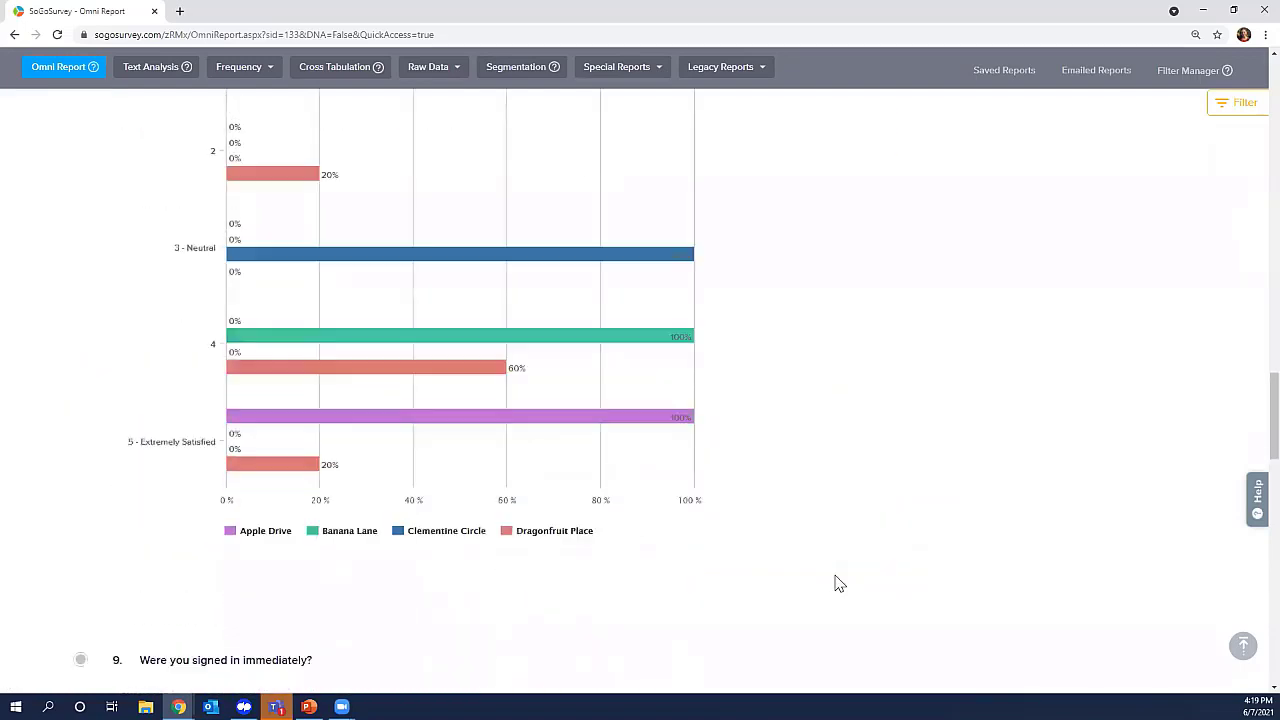
scroll(838, 584, up, 1)
scroll(258, 181, up, 1)
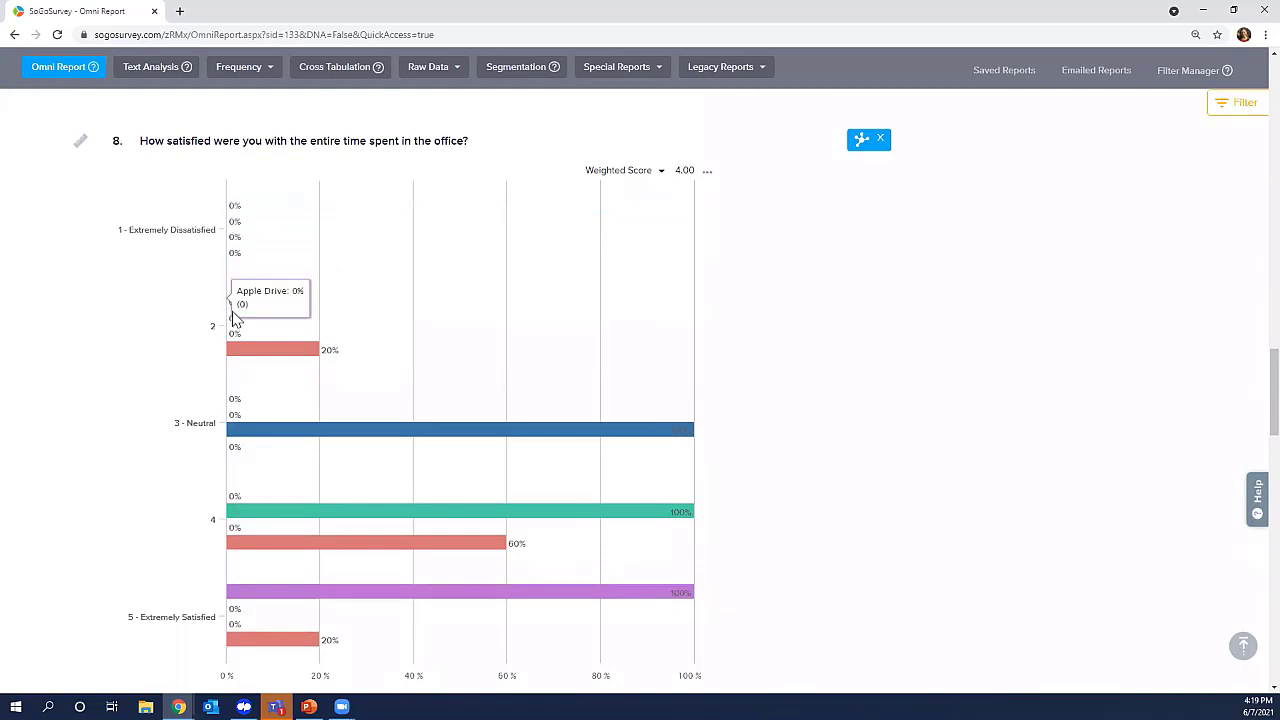
mouse_move(257, 353)
scroll(258, 357, down, 1)
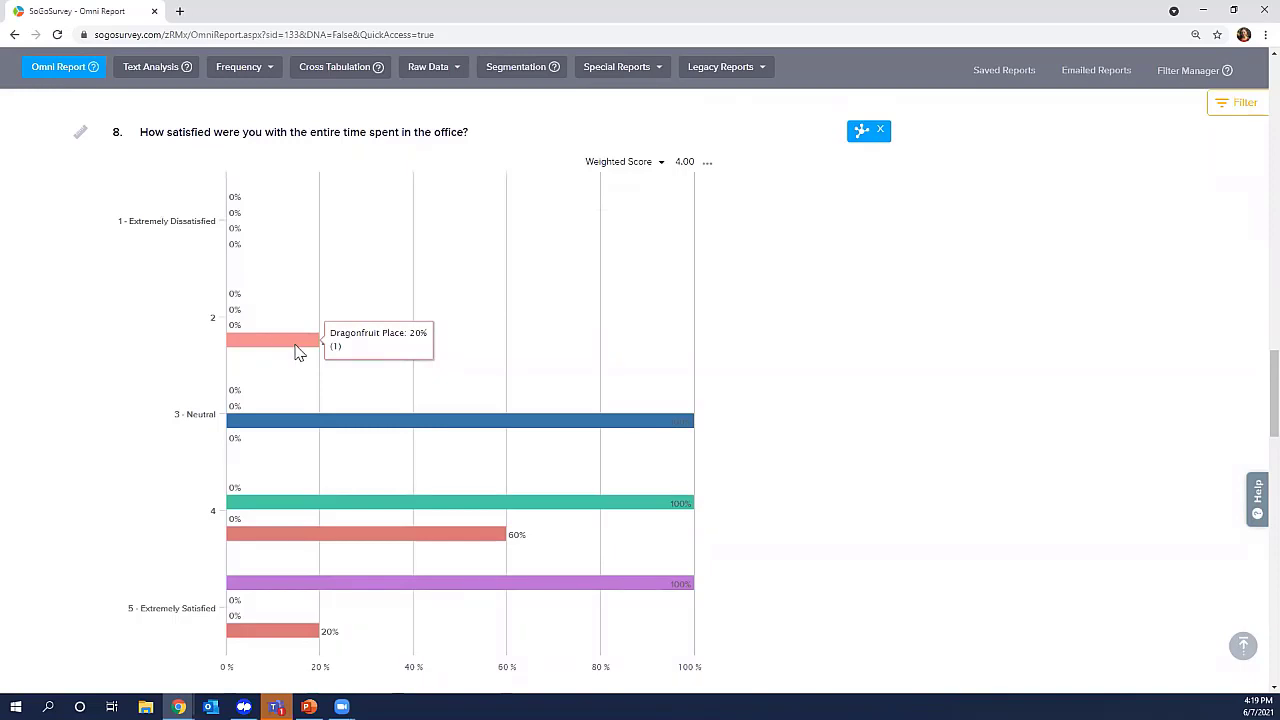
scroll(310, 340, down, 2)
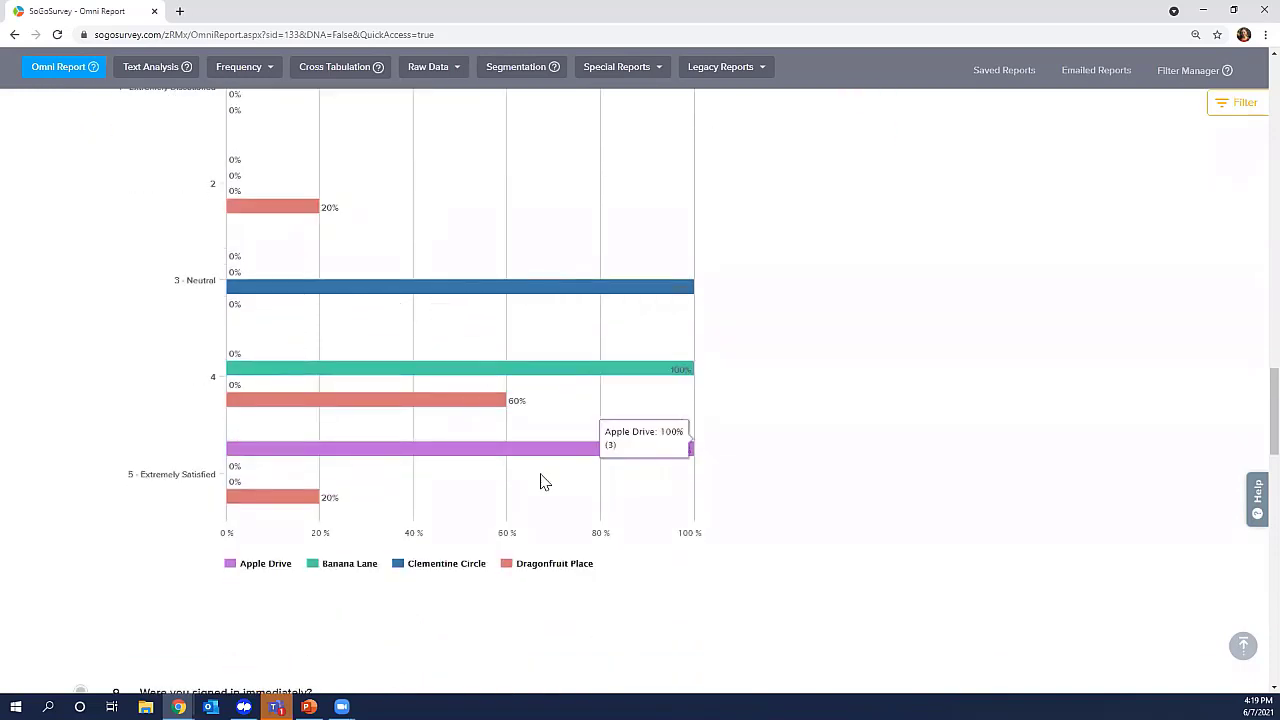
scroll(540, 482, up, 3)
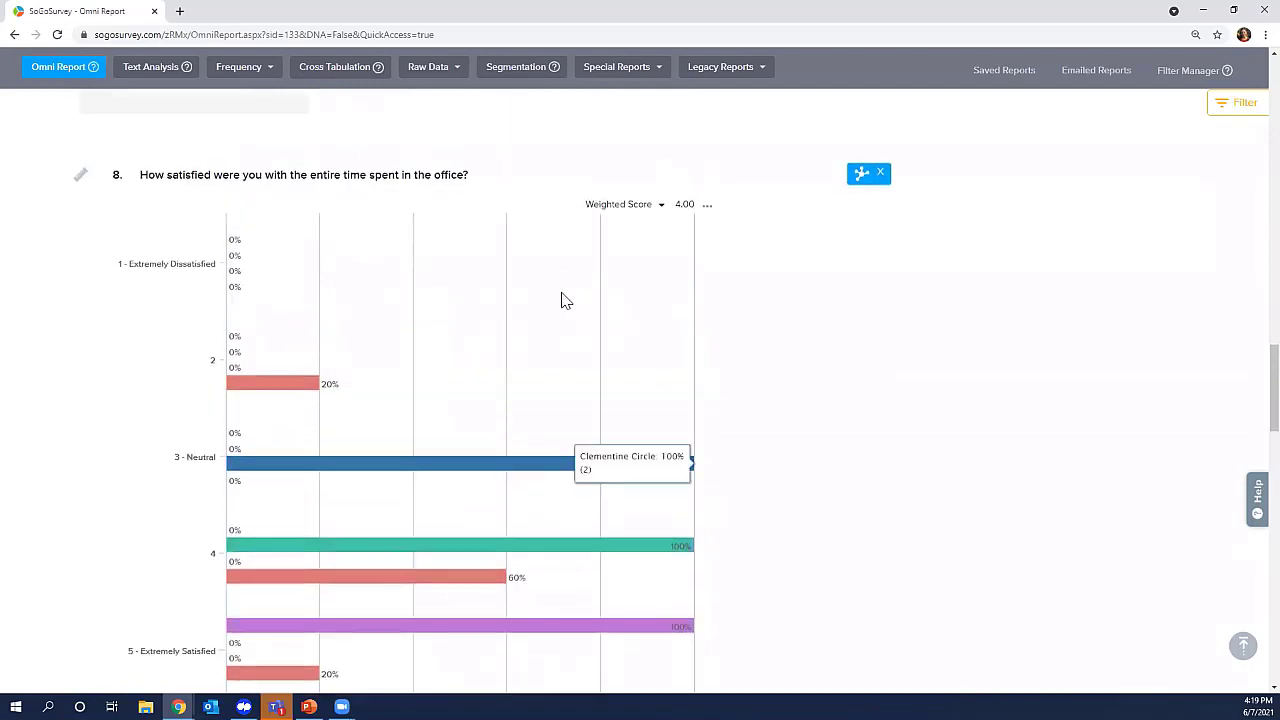
Set the graph metric of the segmented question 8 to Weighted Score and close its question options.
click(736, 173)
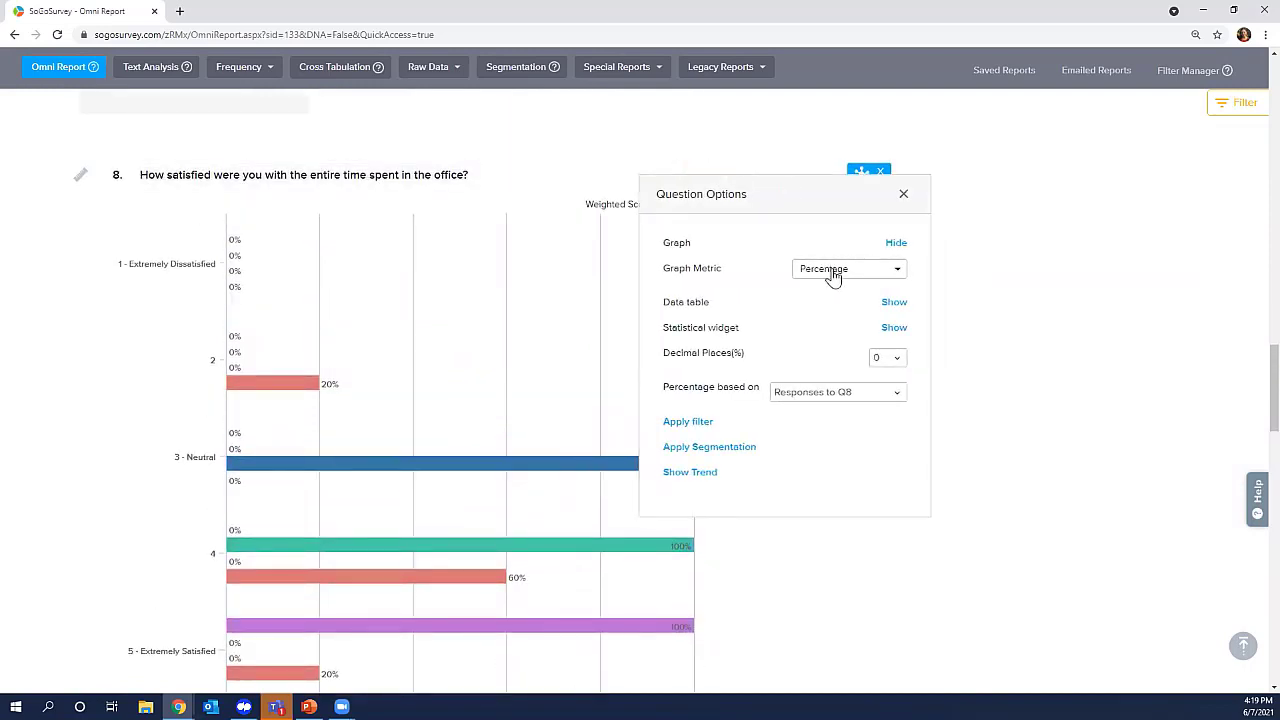
click(833, 272)
click(846, 317)
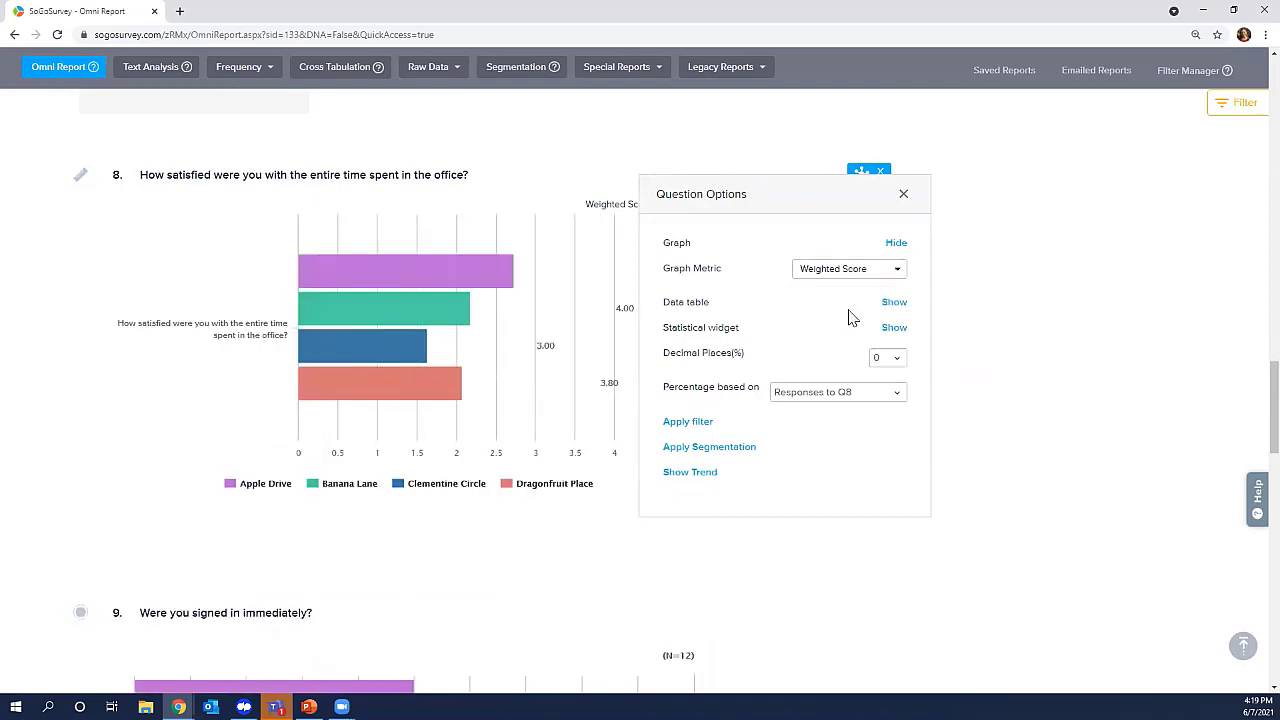
click(904, 196)
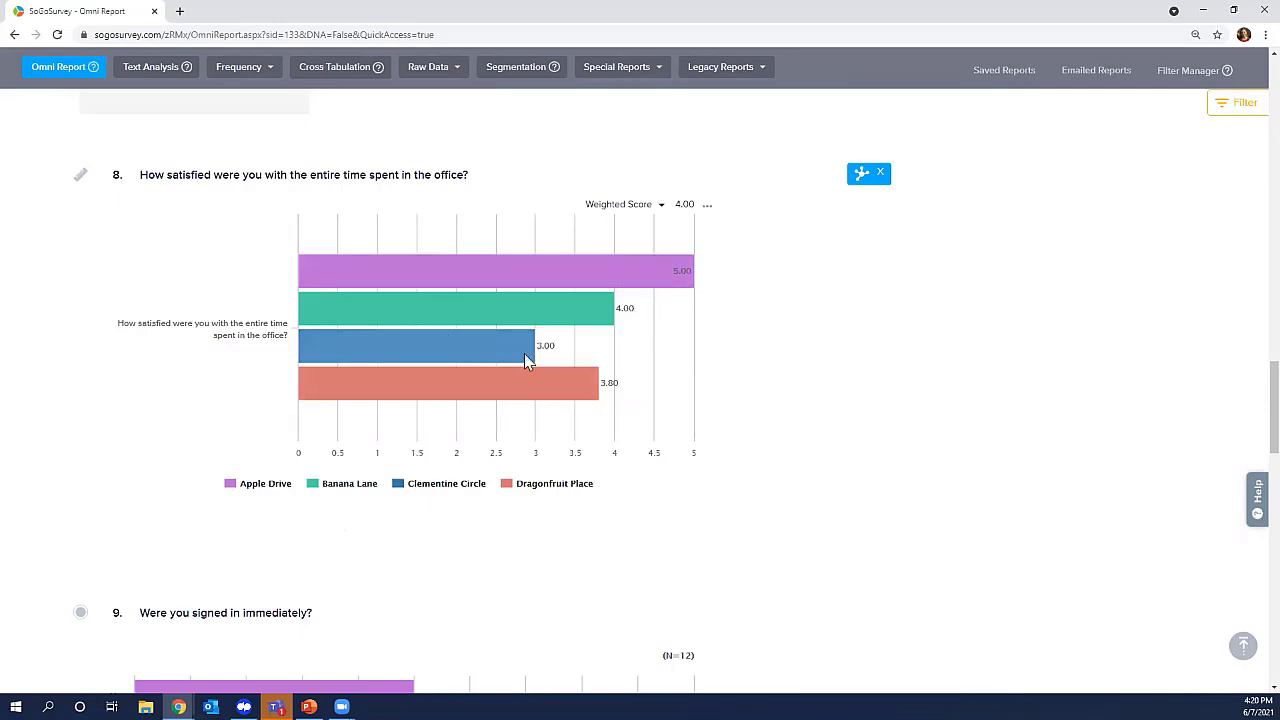
Start setting up a score for the report and enter "Example" as its description.
scroll(666, 603, down, 1)
scroll(666, 603, up, 1)
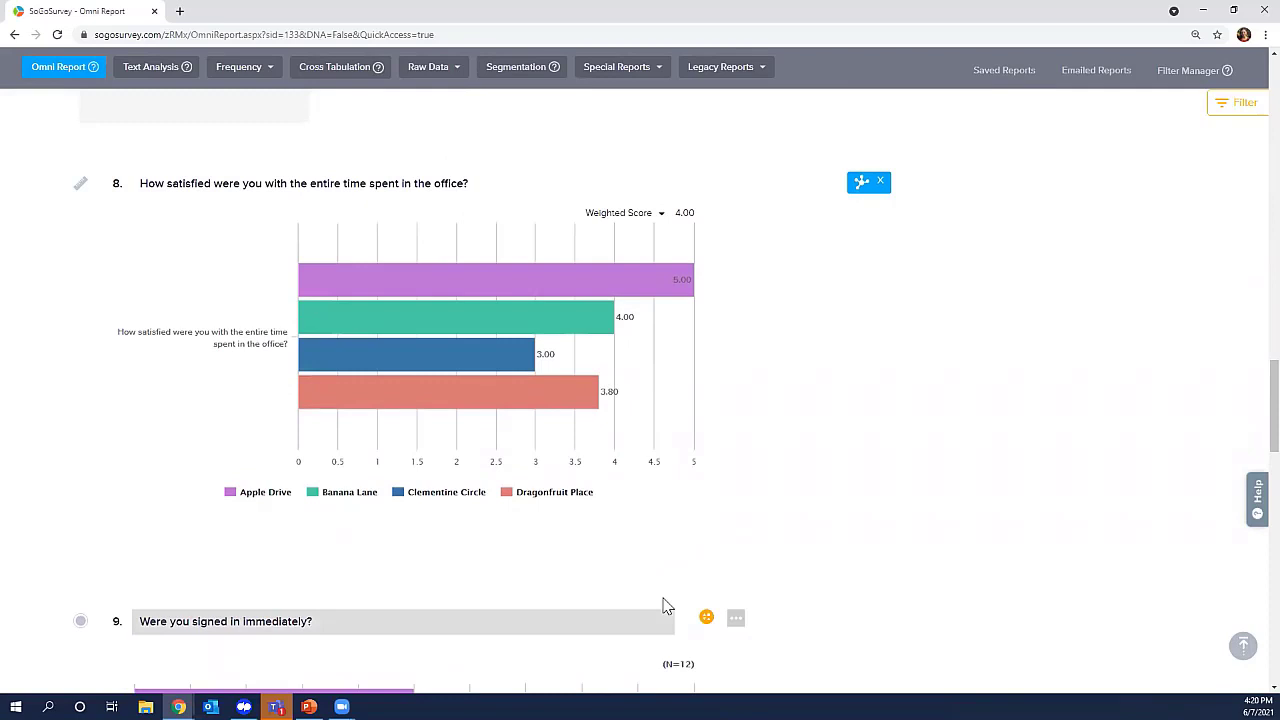
scroll(666, 606, up, 8)
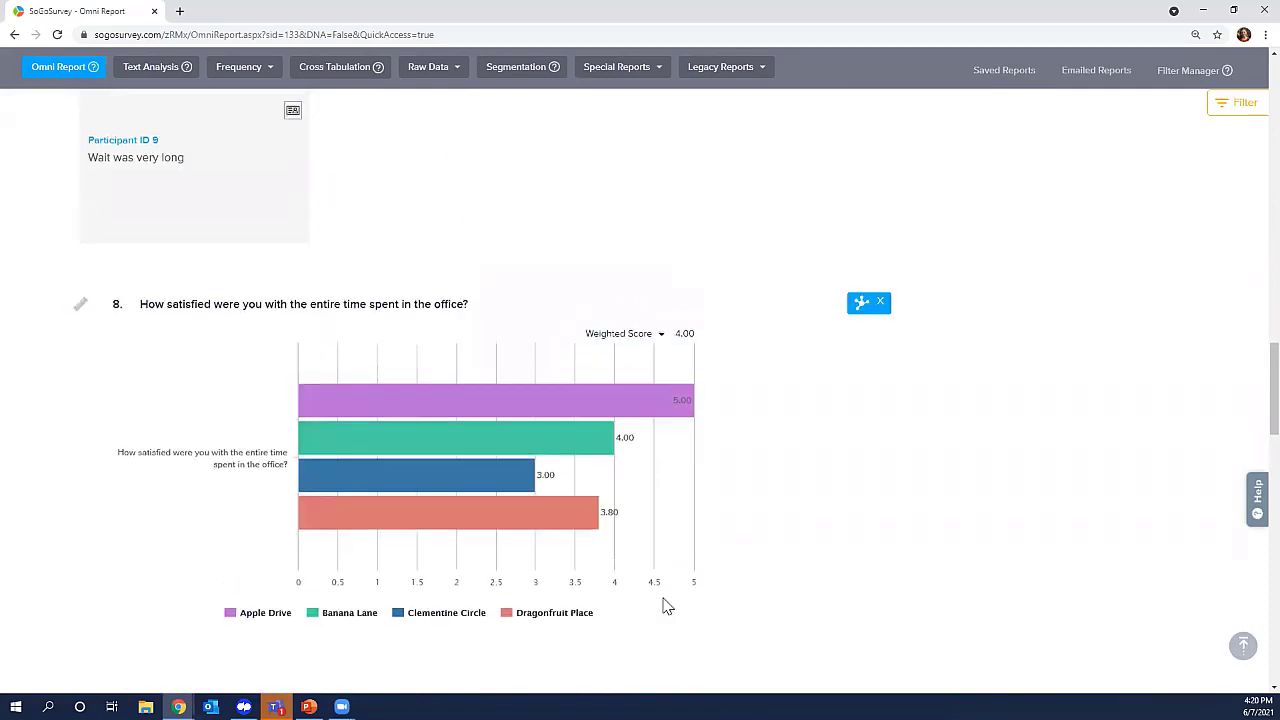
scroll(666, 606, up, 15)
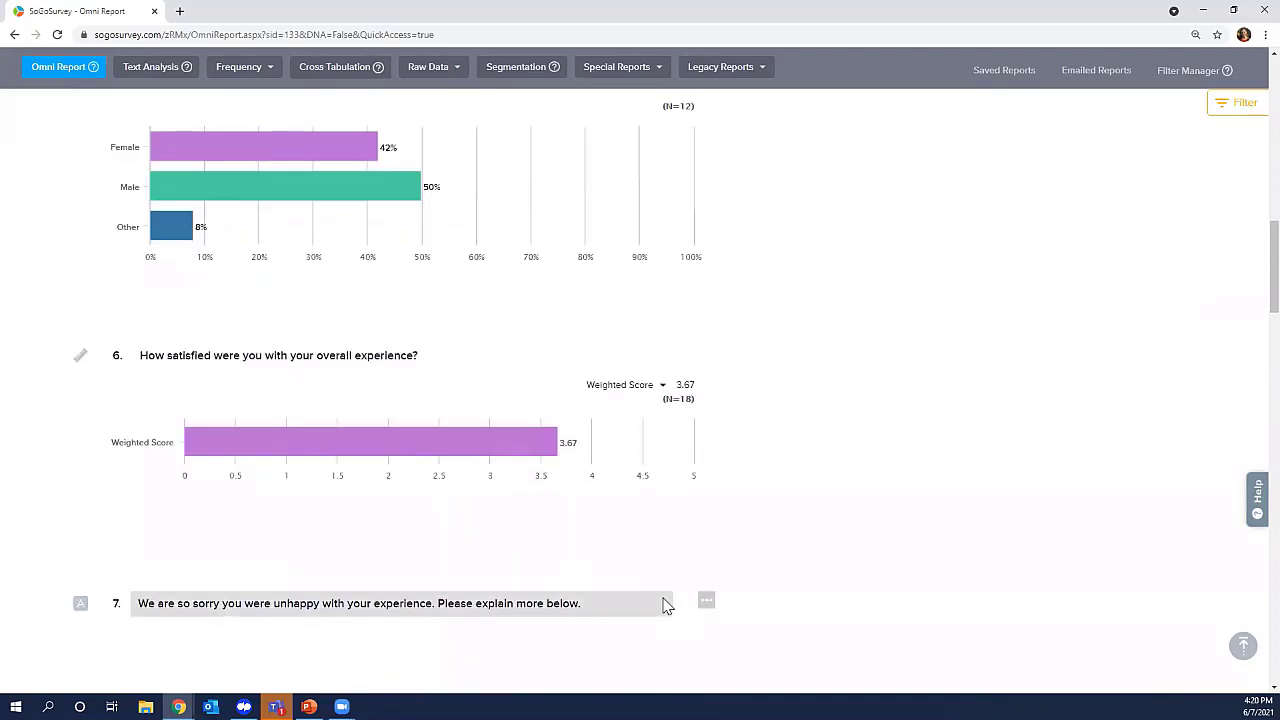
scroll(667, 605, up, 1)
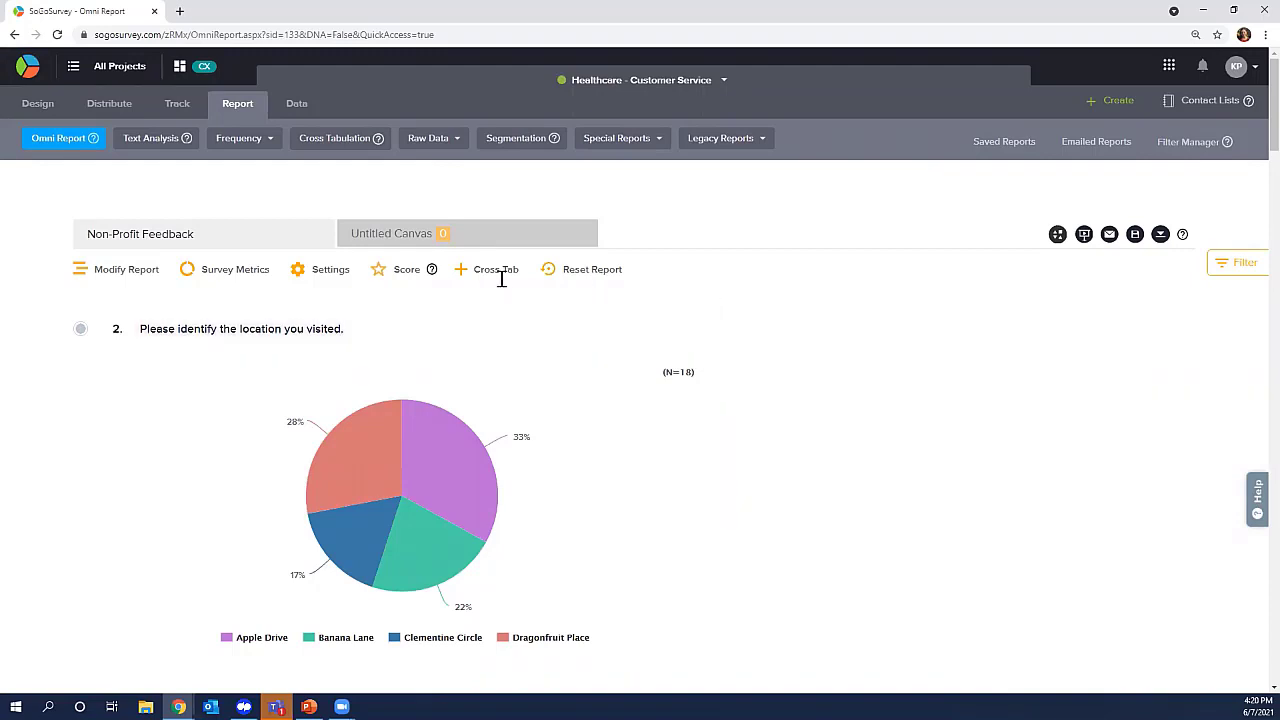
click(407, 270)
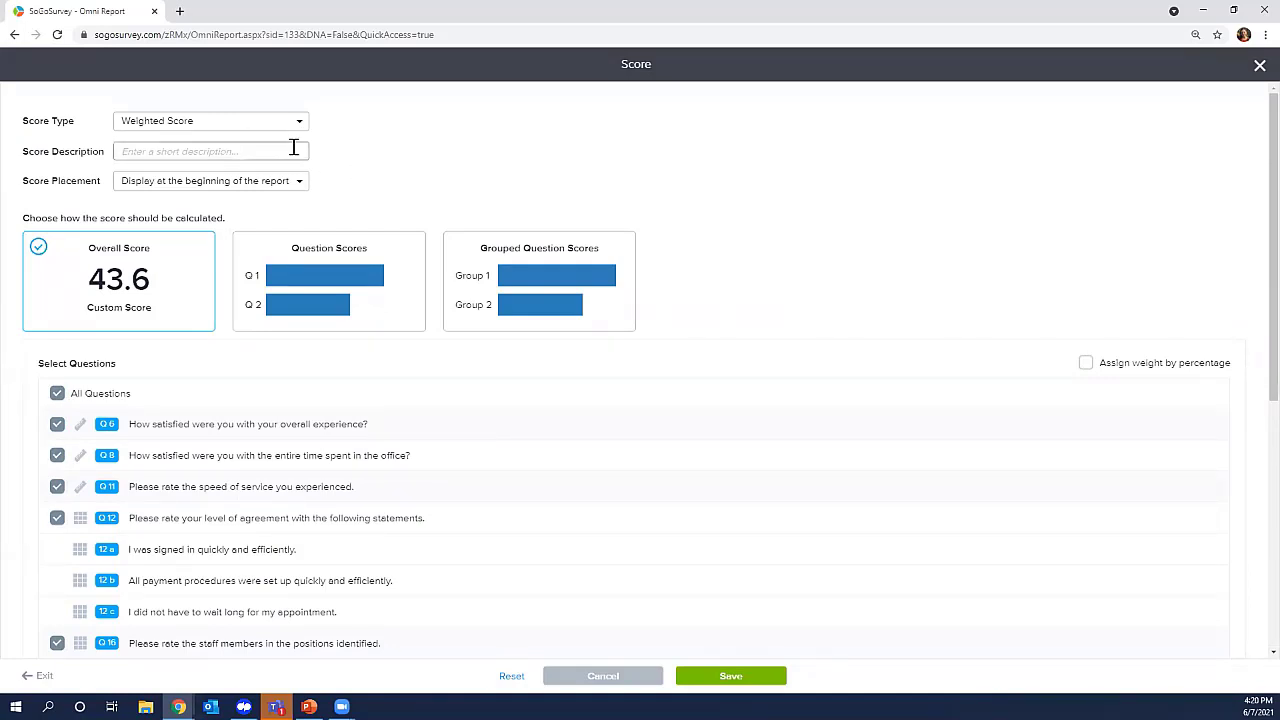
text(Example)
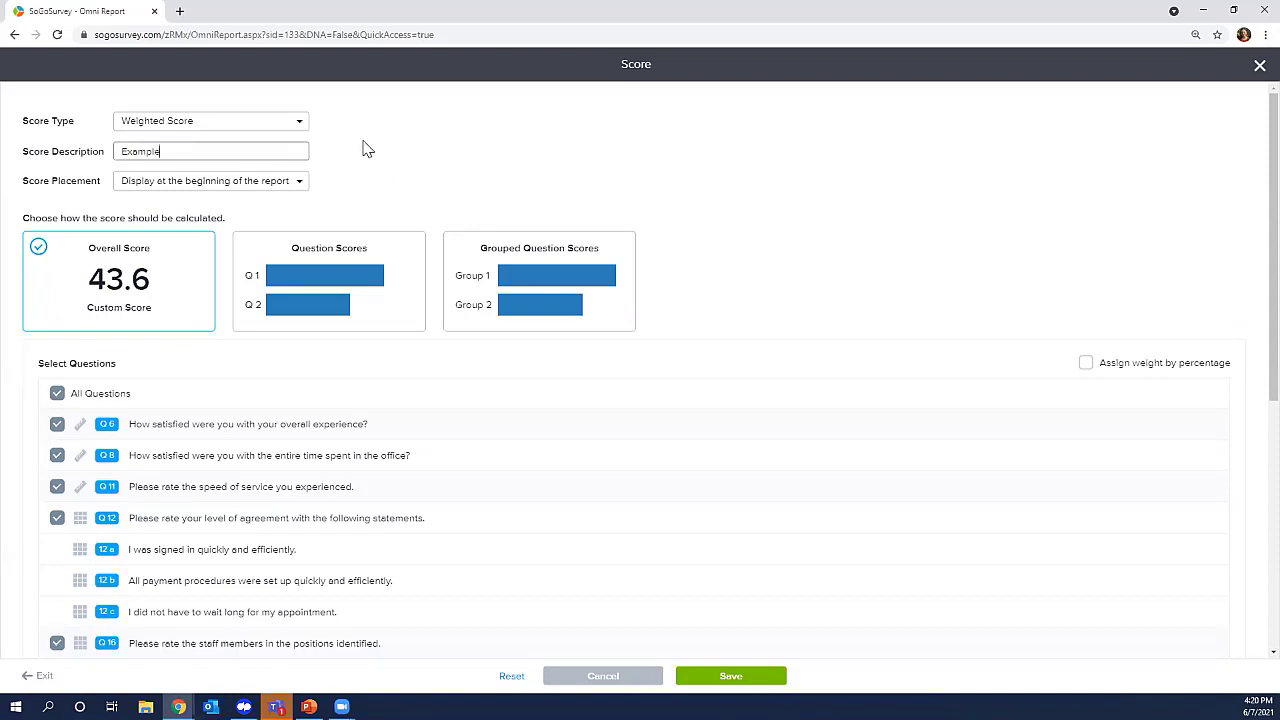
Save the score as an overall Weighted Score of all listed questions, displayed at the beginning of the report.
click(300, 125)
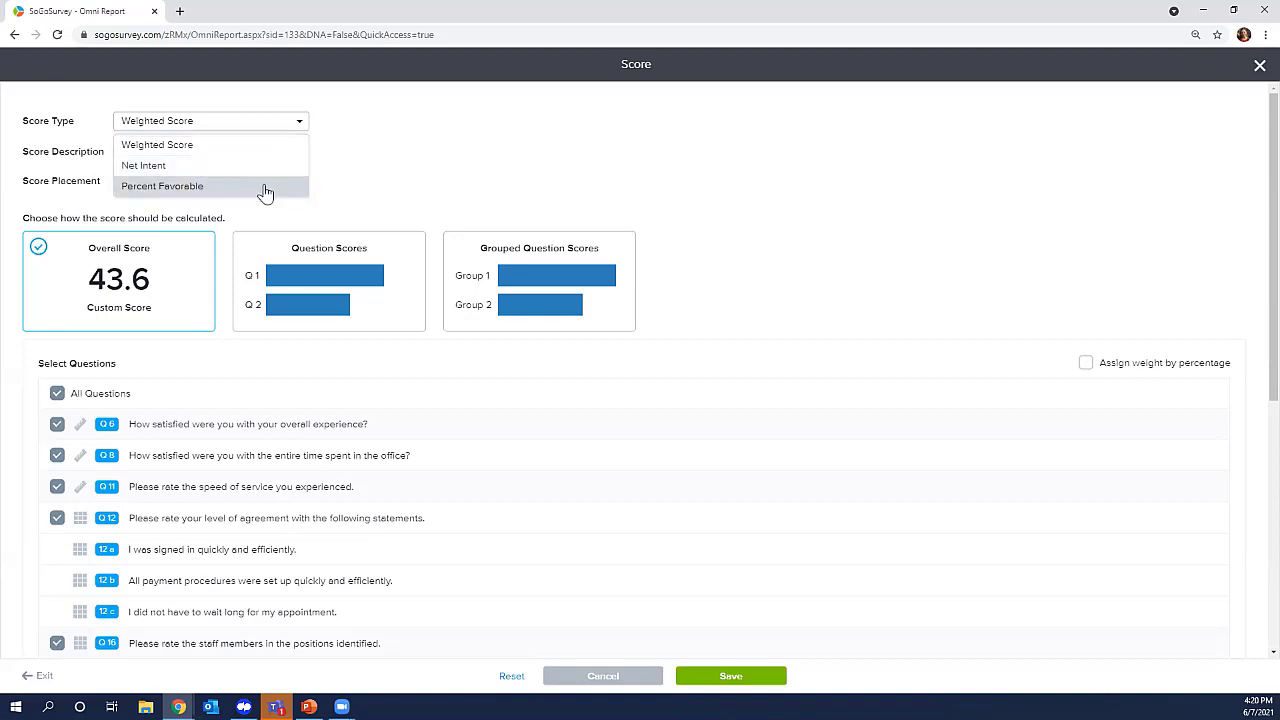
click(406, 190)
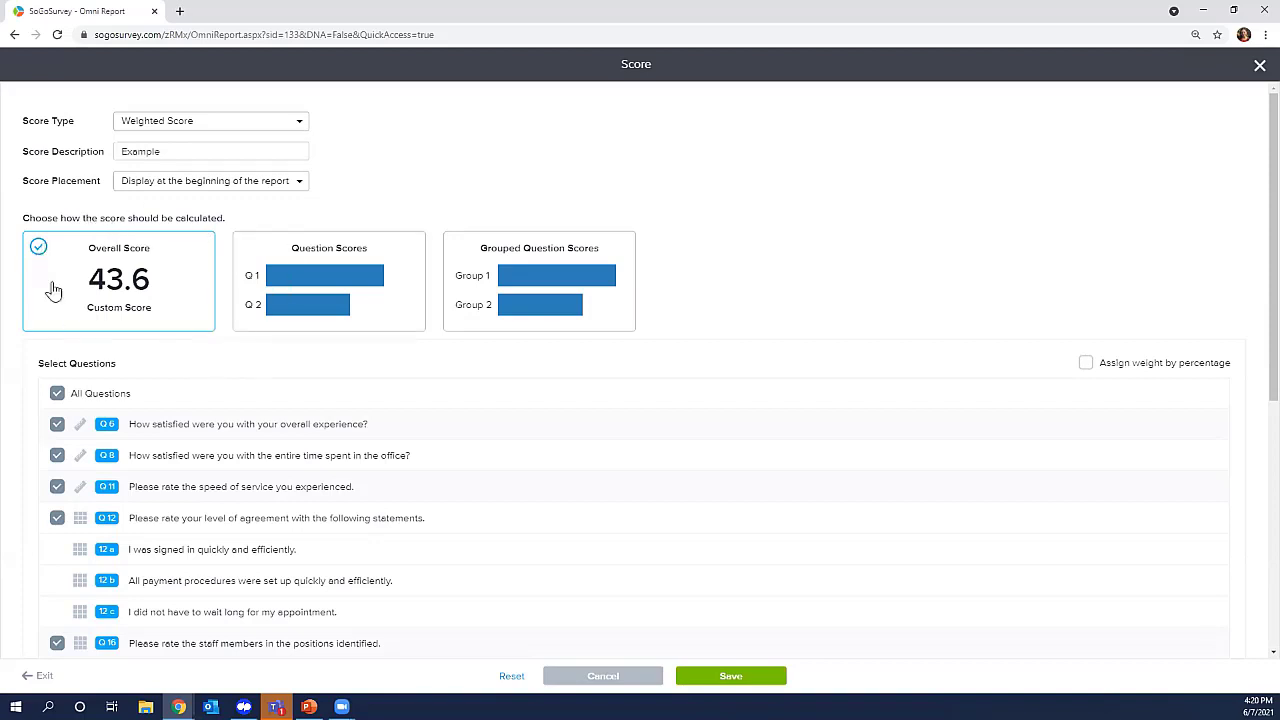
scroll(55, 313, down, 1)
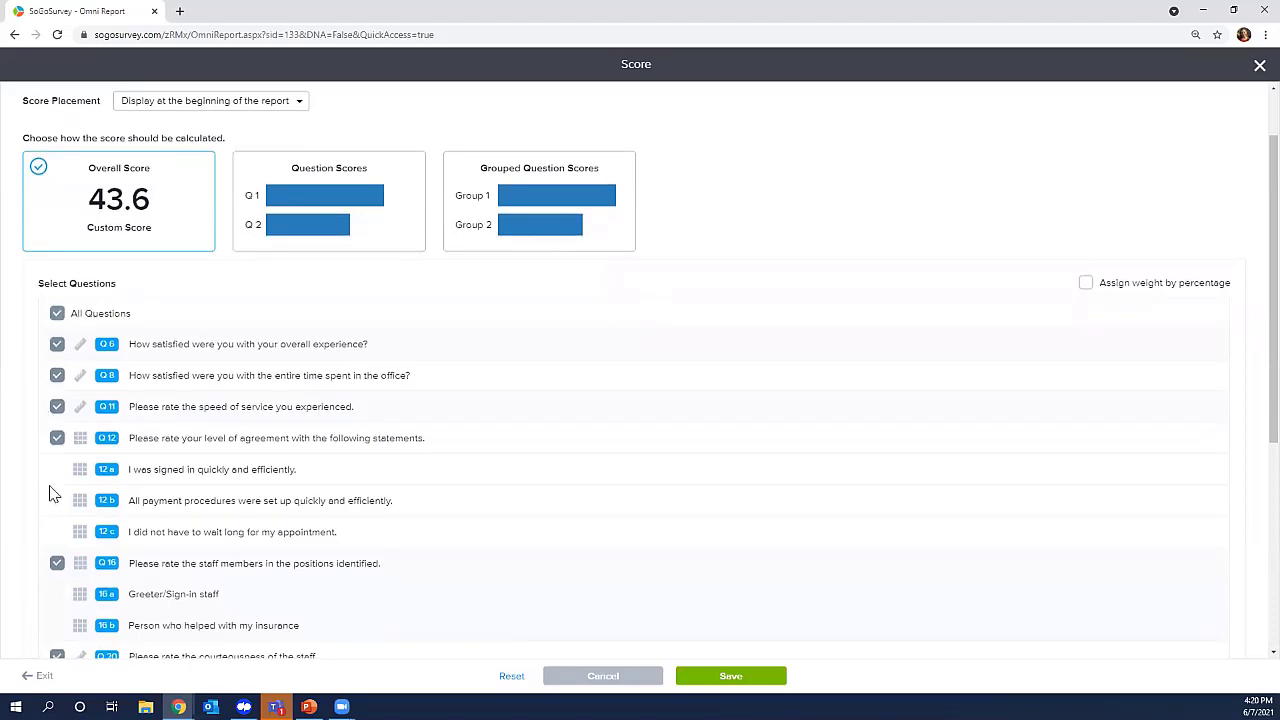
scroll(54, 493, down, 5)
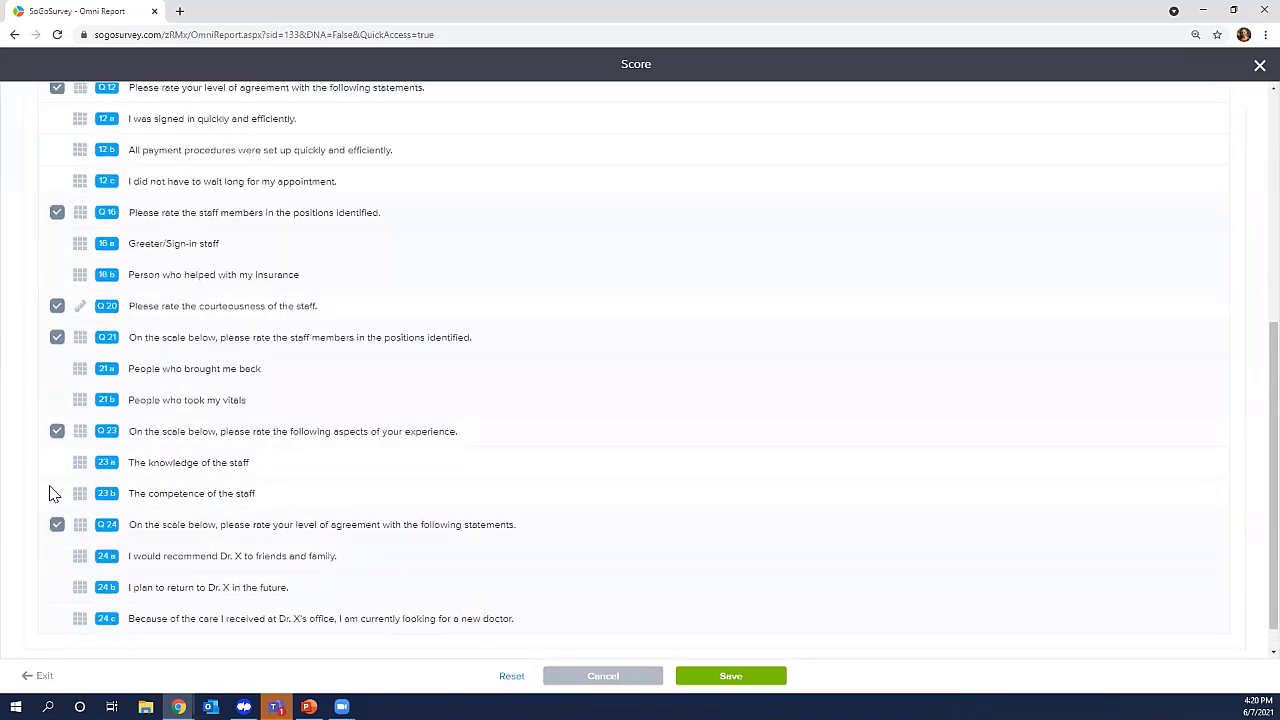
scroll(54, 493, up, 5)
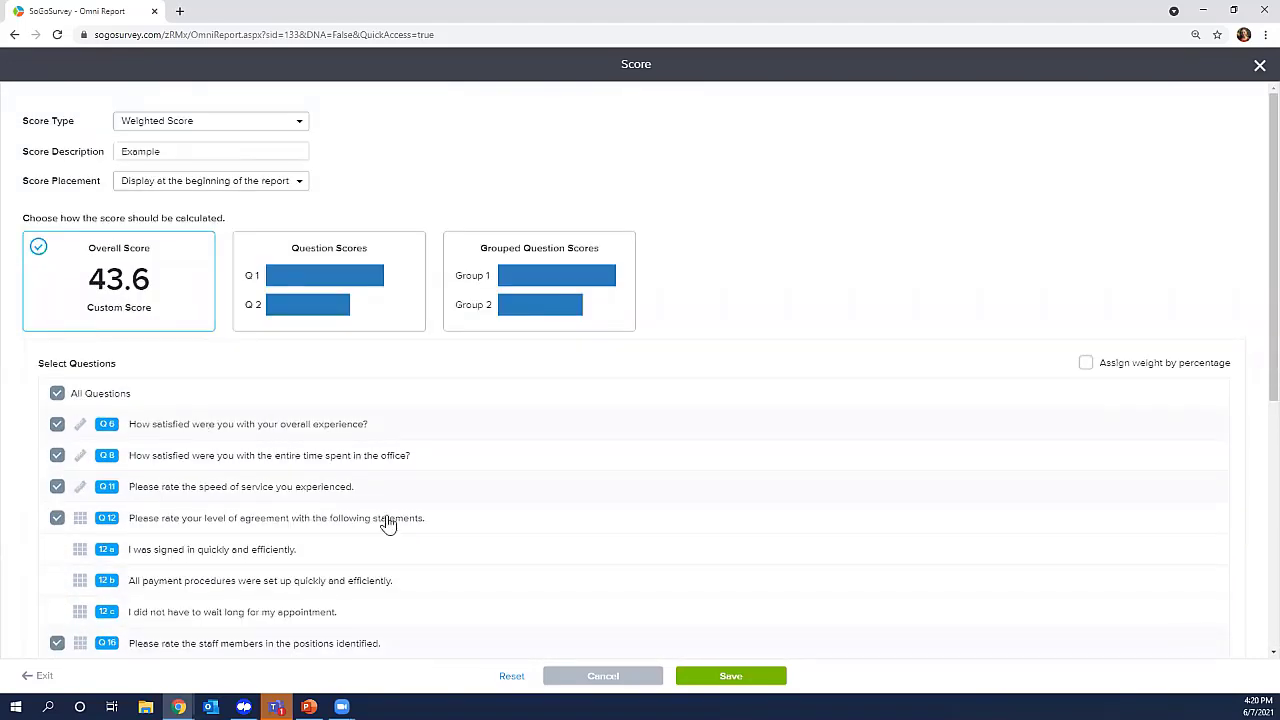
click(771, 680)
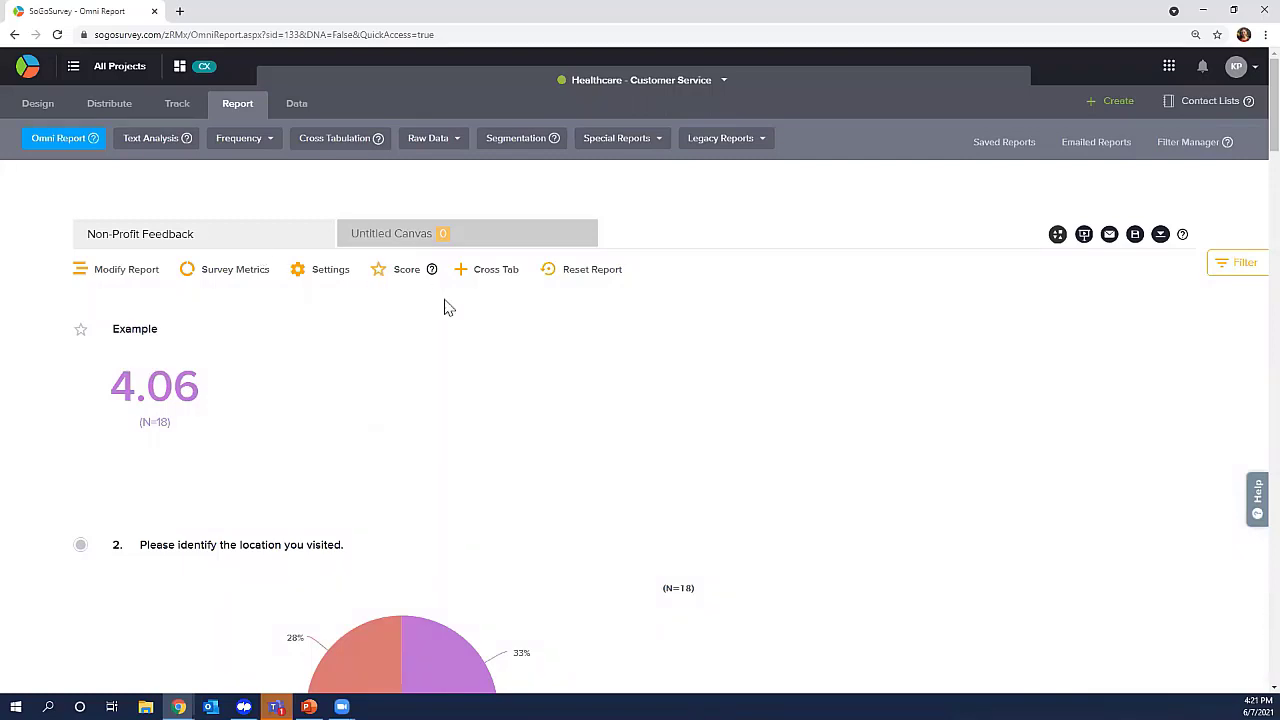
Switch the Example score's calculation to Question Scores, save it, and review the resulting chart of scores per question.
click(407, 278)
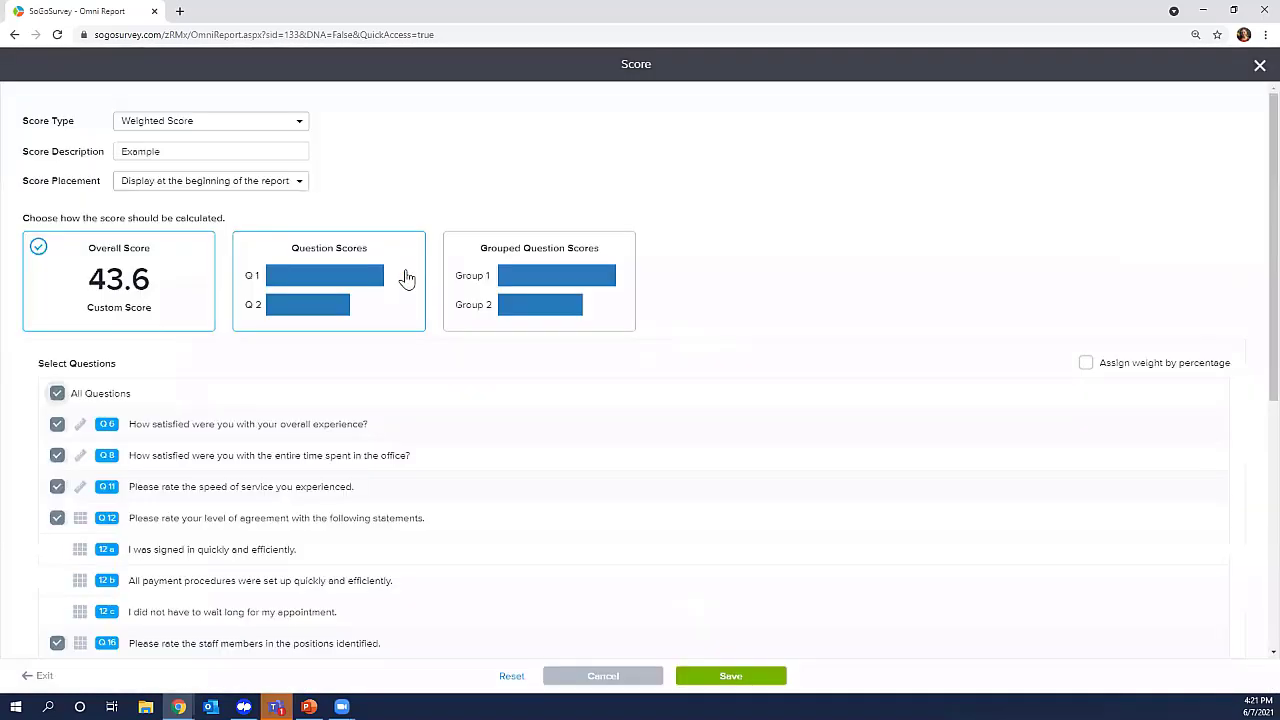
click(352, 279)
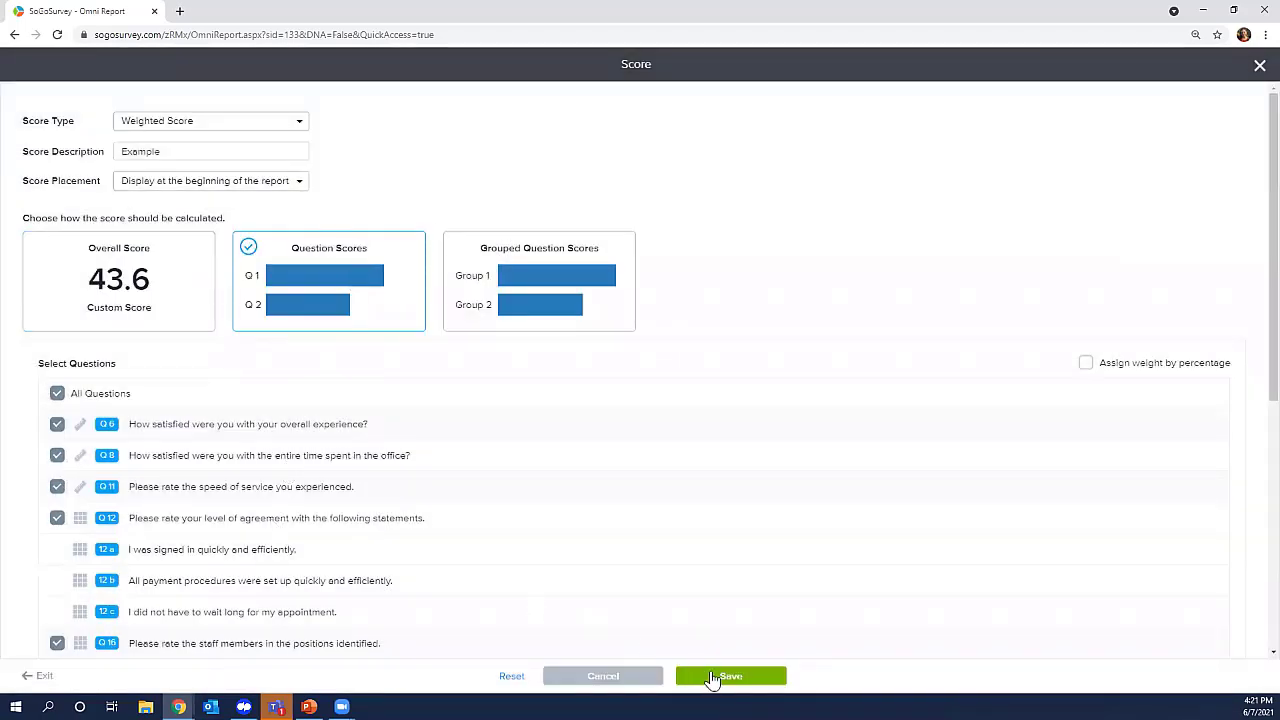
click(730, 676)
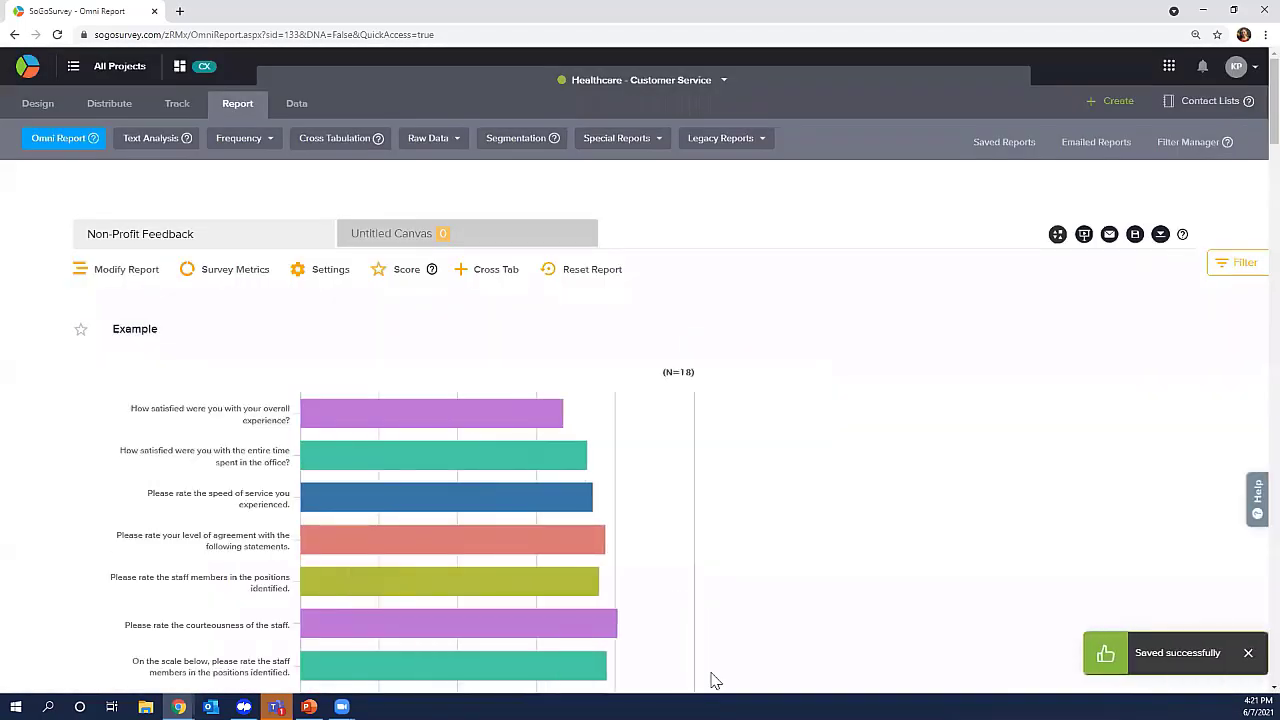
scroll(548, 268, down, 2)
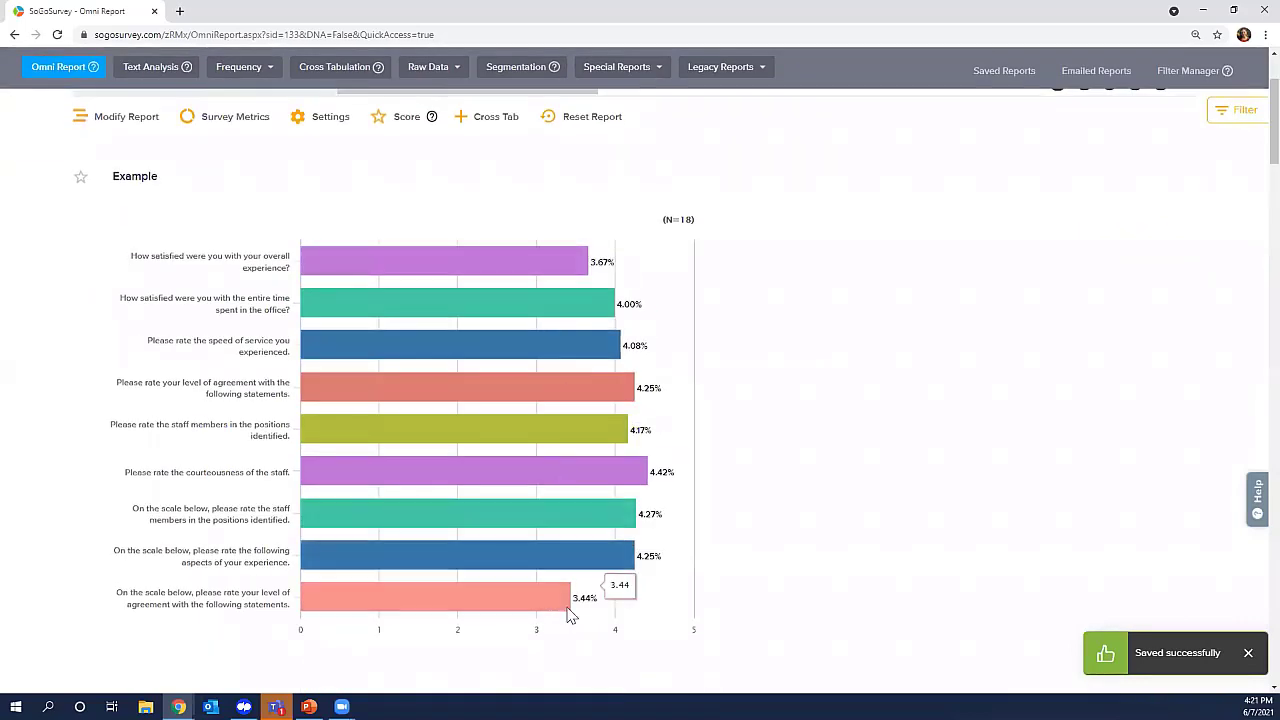
scroll(727, 571, down, 1)
scroll(727, 571, up, 2)
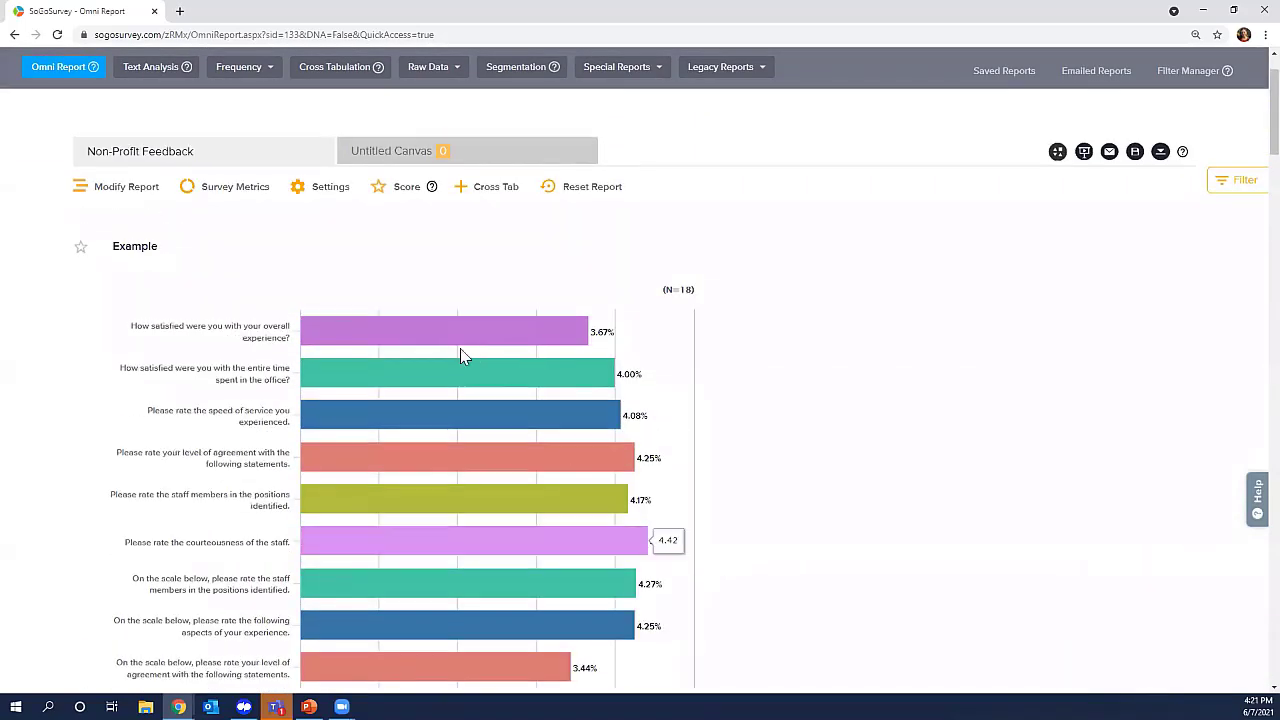
Switch the Example score to Grouped Question Scores with 2 groups and include only questions 11, 16 and 21 in Group 1.
click(406, 188)
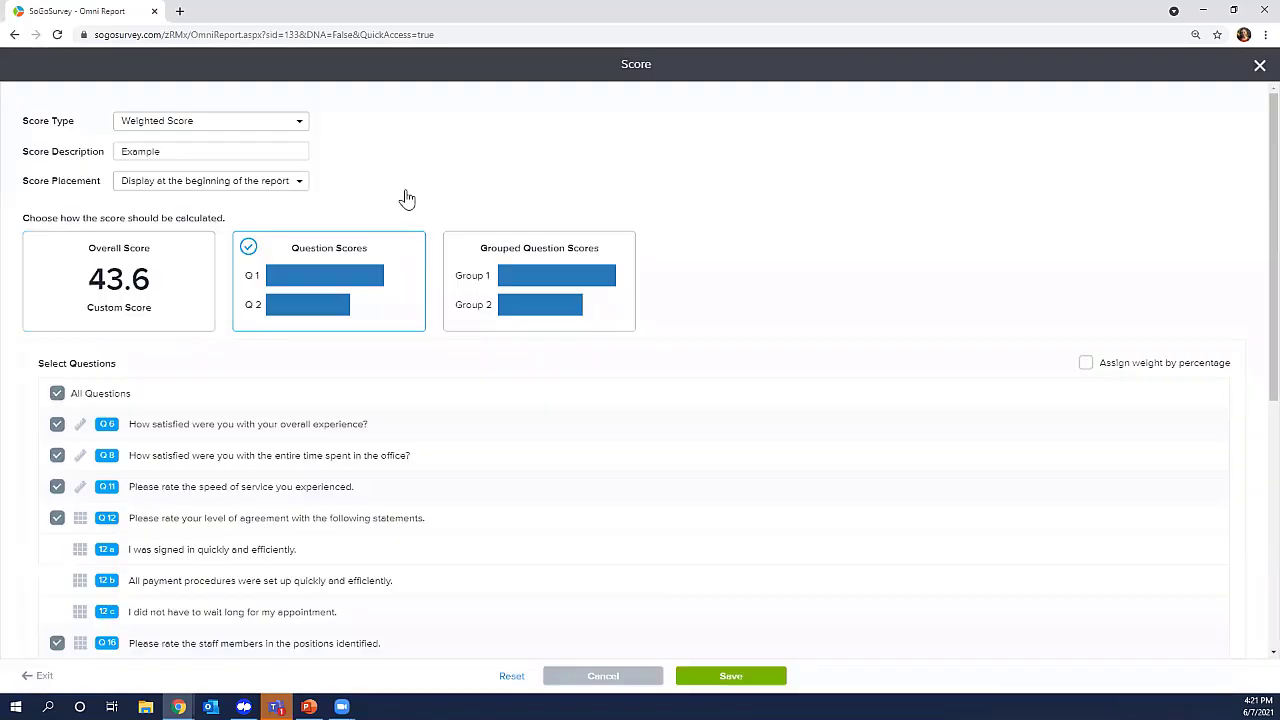
click(541, 285)
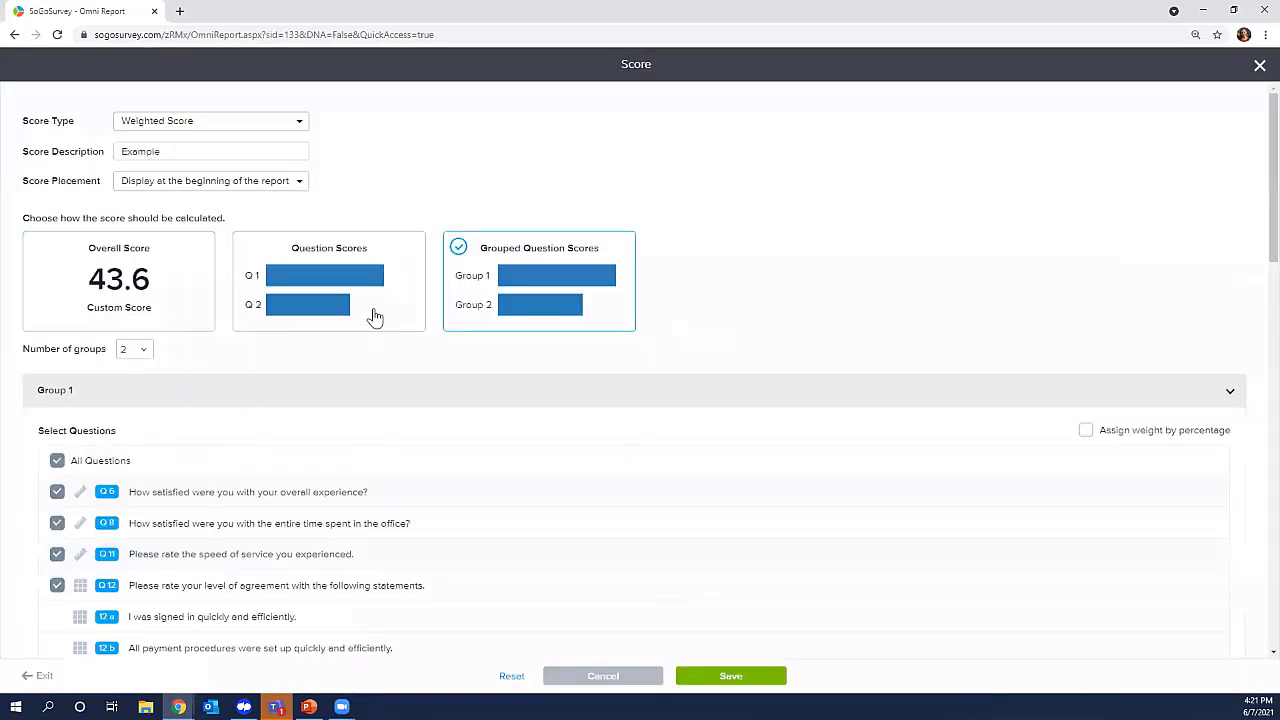
scroll(375, 317, down, 1)
scroll(375, 317, down, 2)
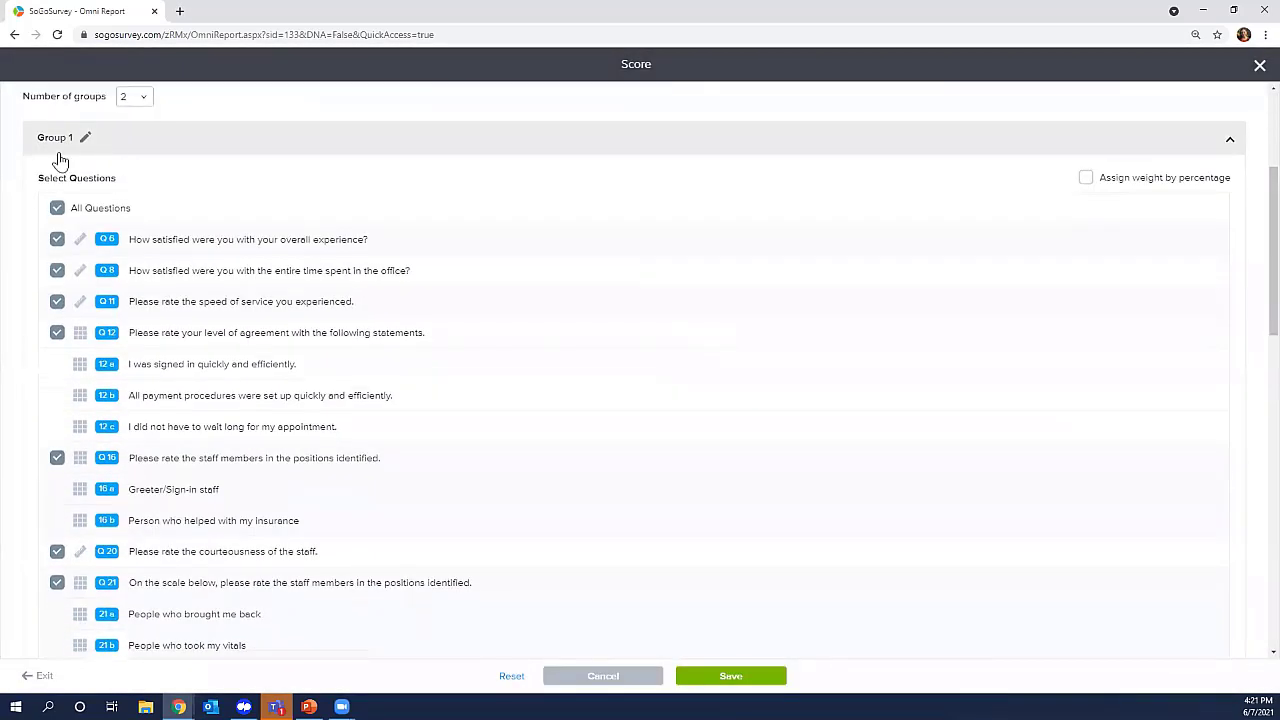
click(57, 209)
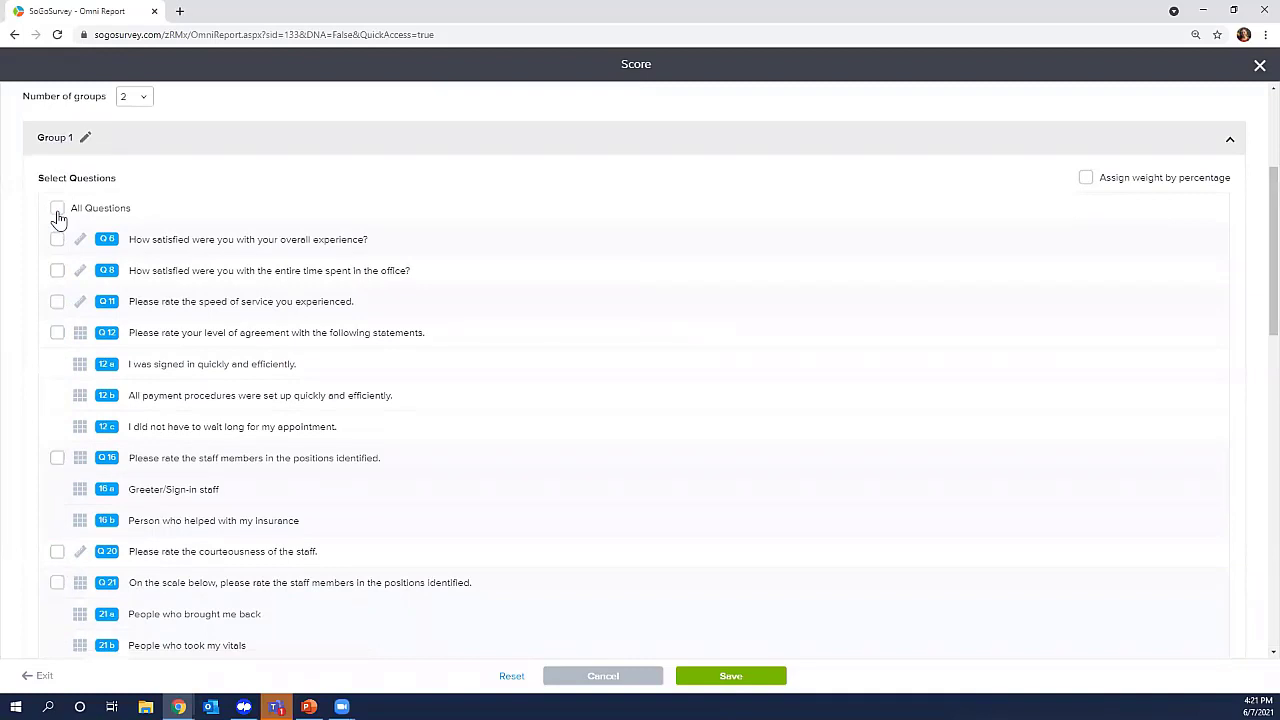
click(57, 303)
click(57, 460)
click(57, 584)
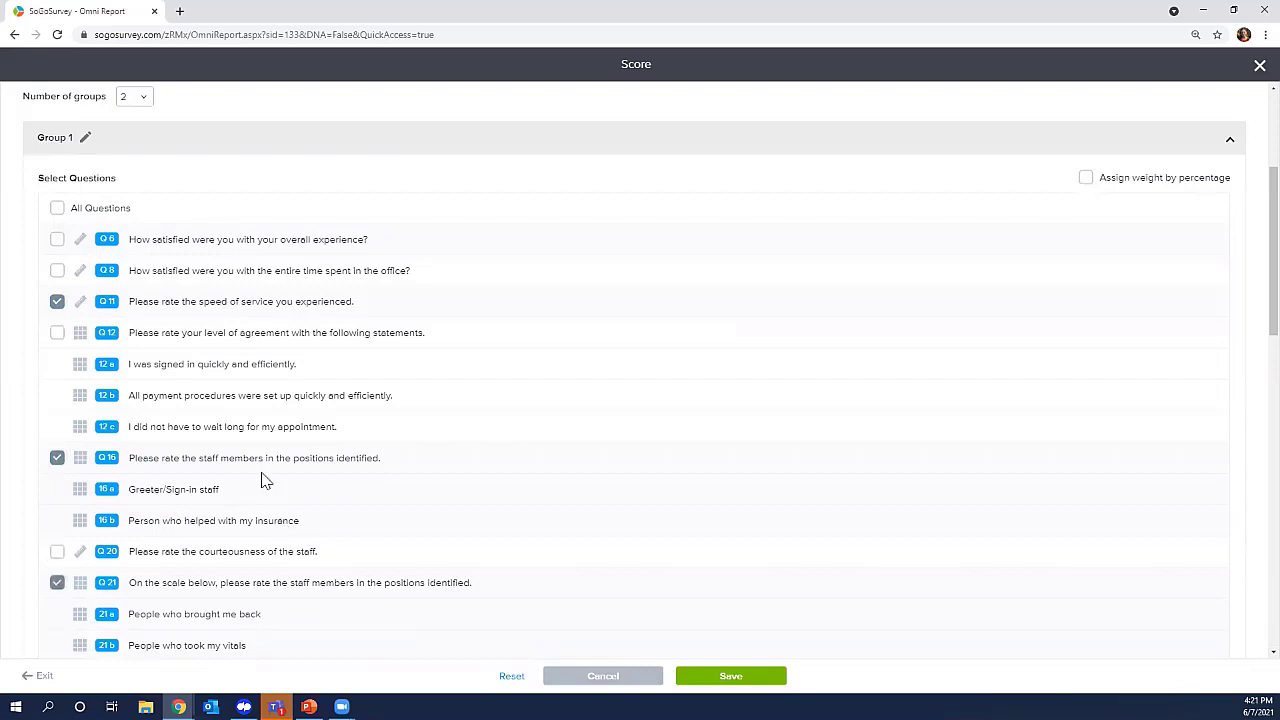
Include only questions 6 and 8 in Group 2 and save the grouped score.
click(1222, 148)
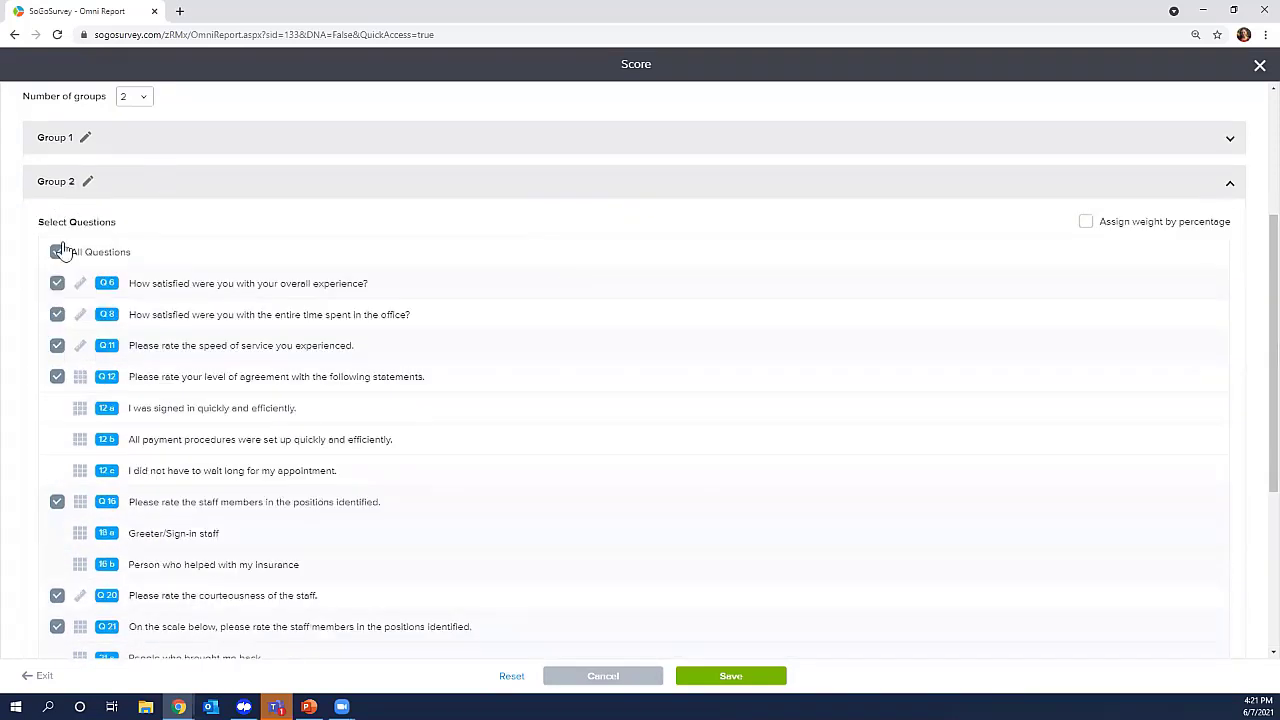
click(57, 251)
click(57, 283)
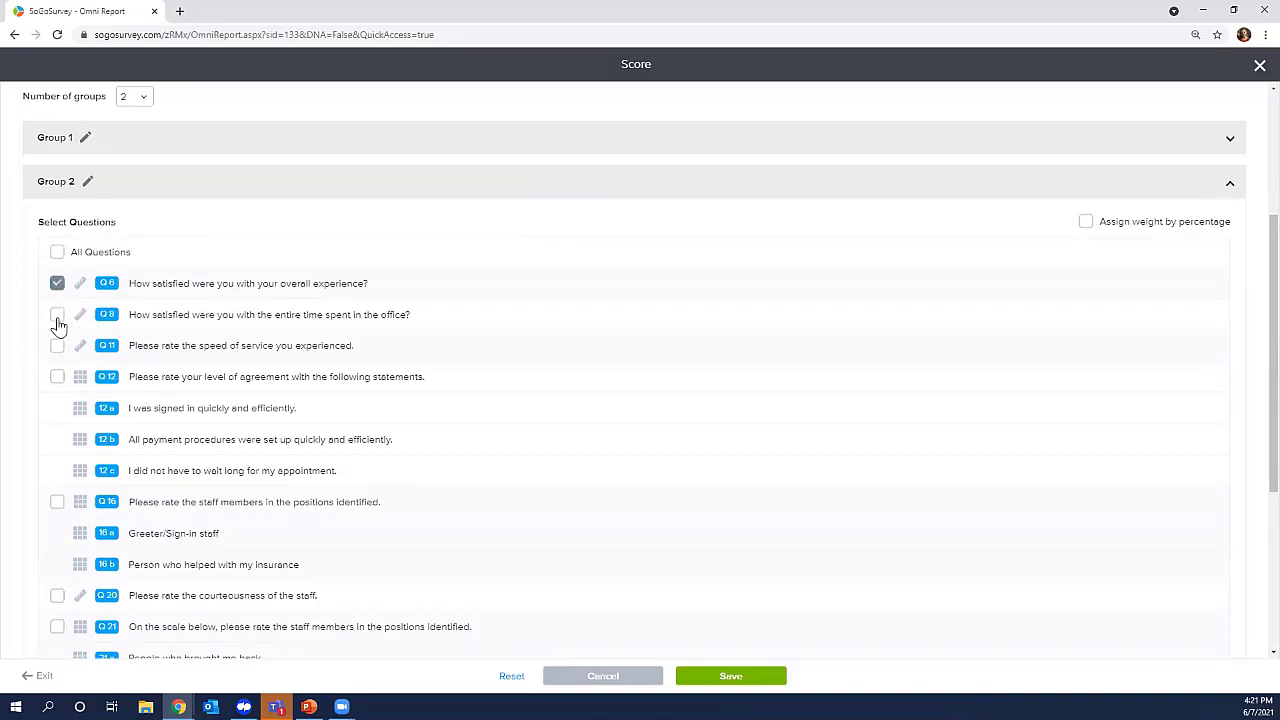
click(57, 316)
click(713, 683)
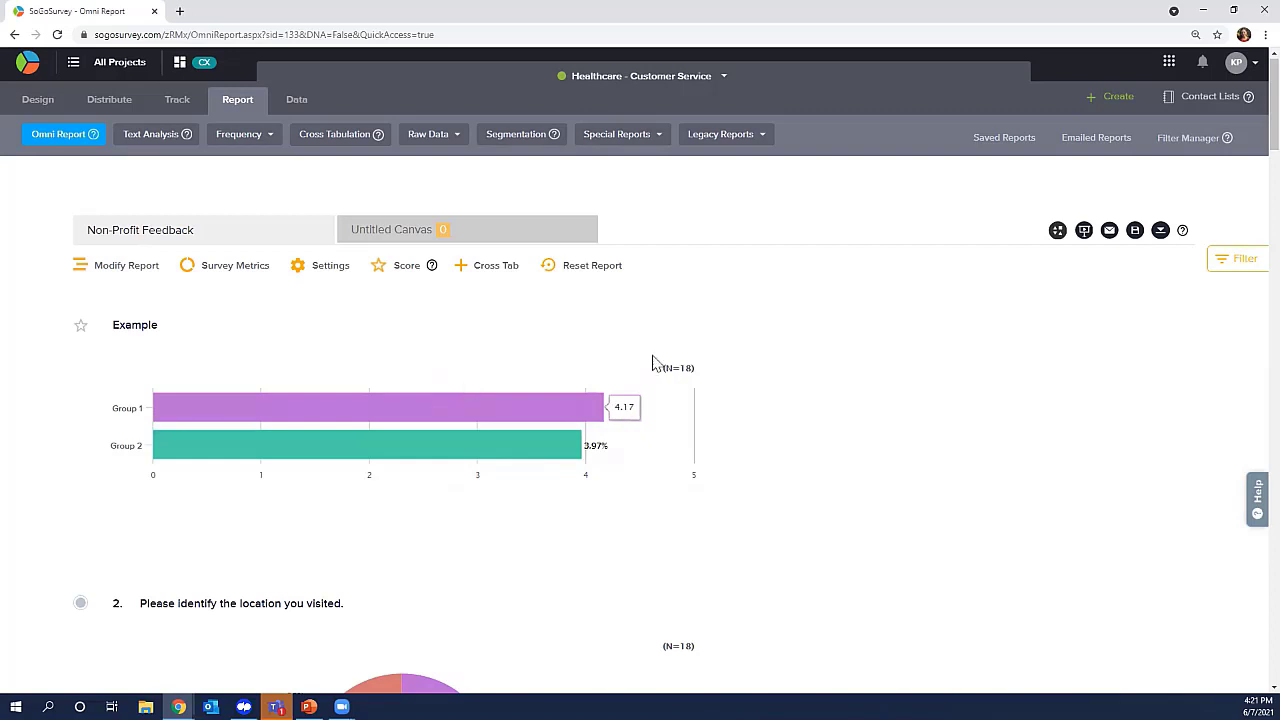
Segment the Example score alone by question 5, the respondent's gender, with all answer options selected, and remove that segmentation.
click(709, 328)
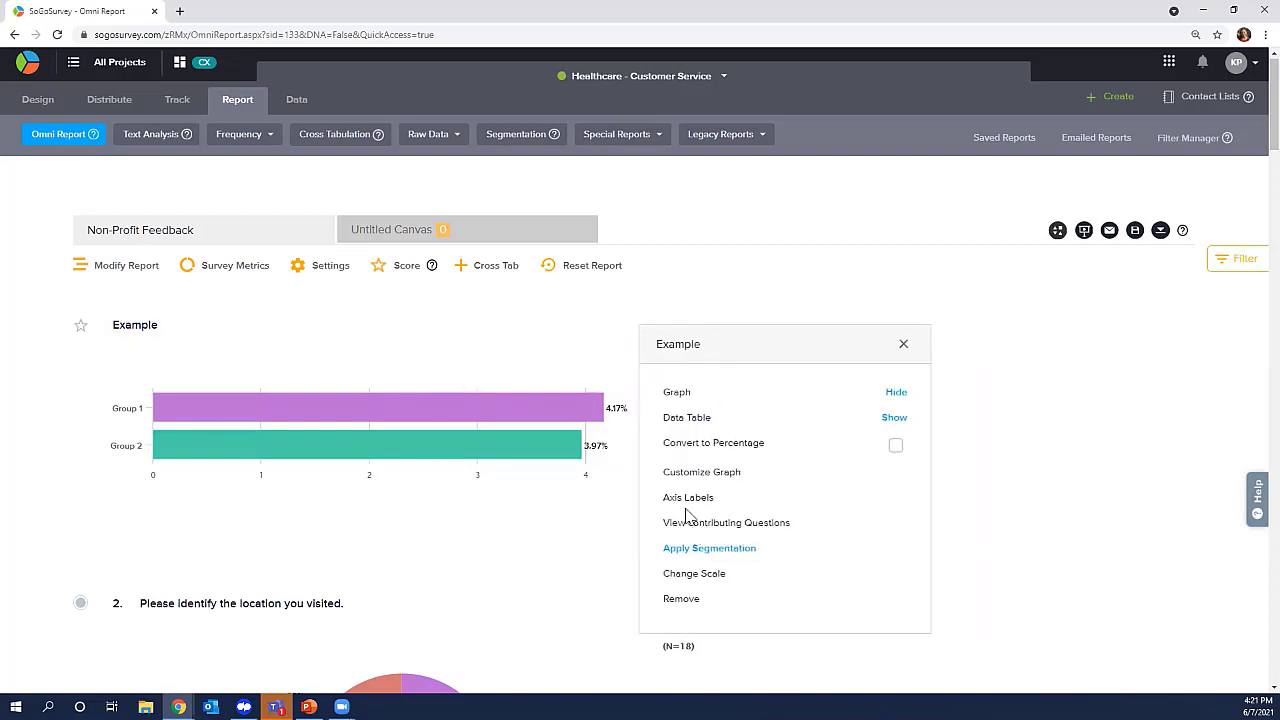
click(721, 557)
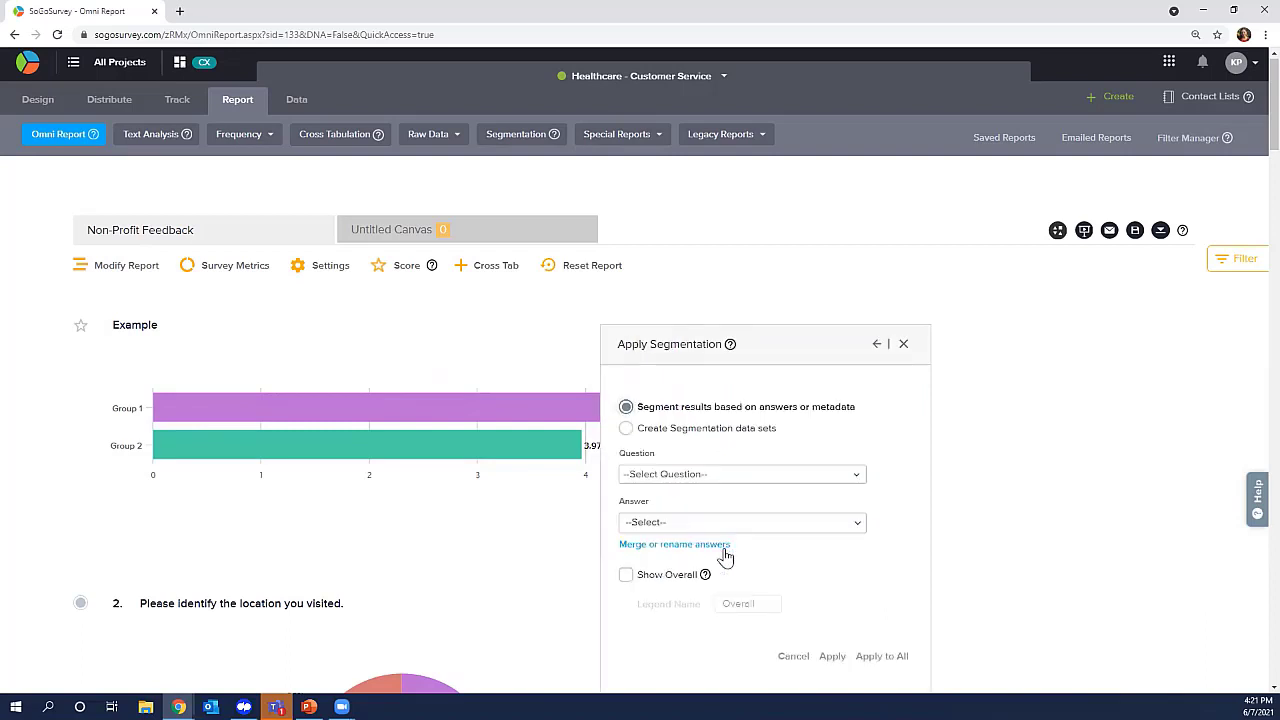
click(812, 476)
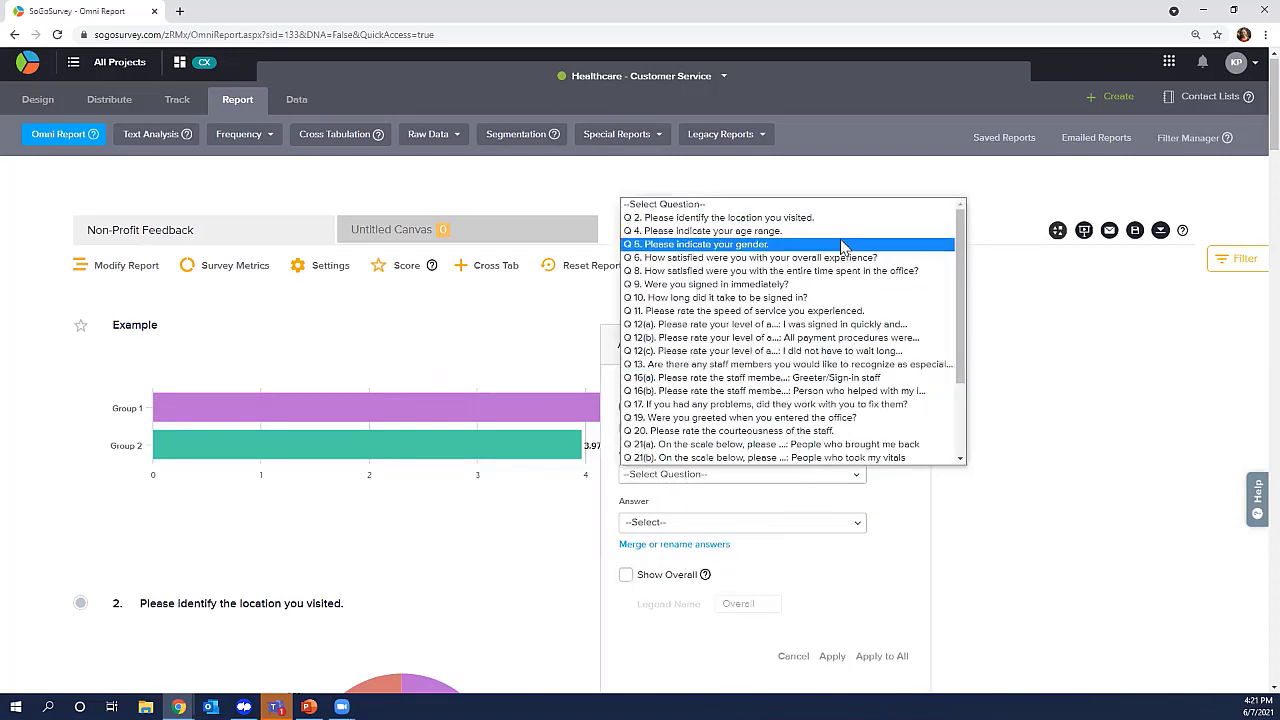
click(816, 245)
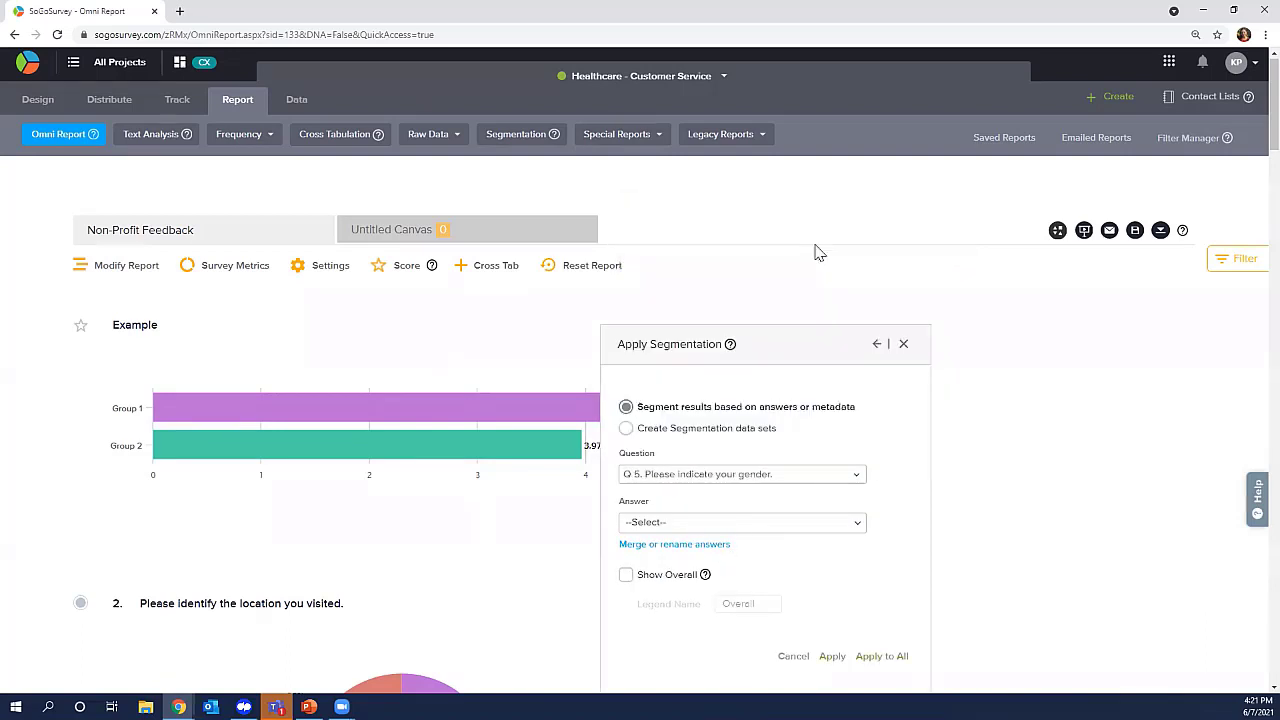
click(756, 523)
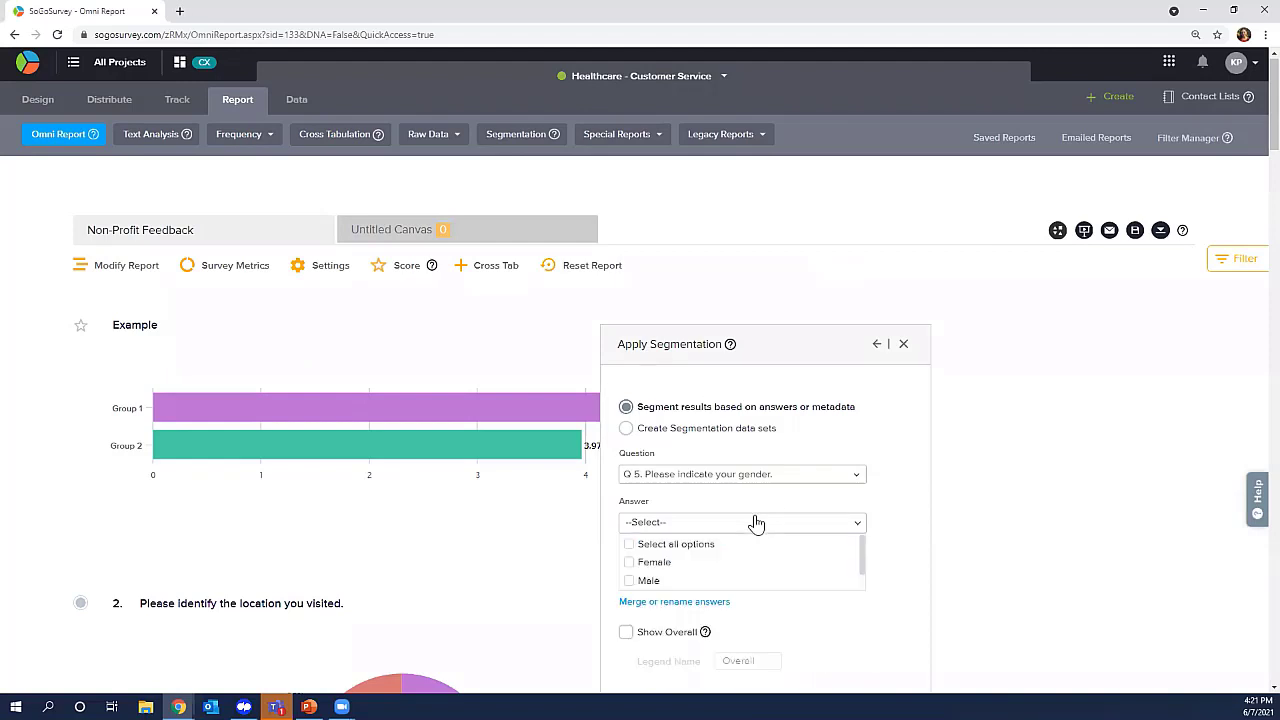
click(692, 545)
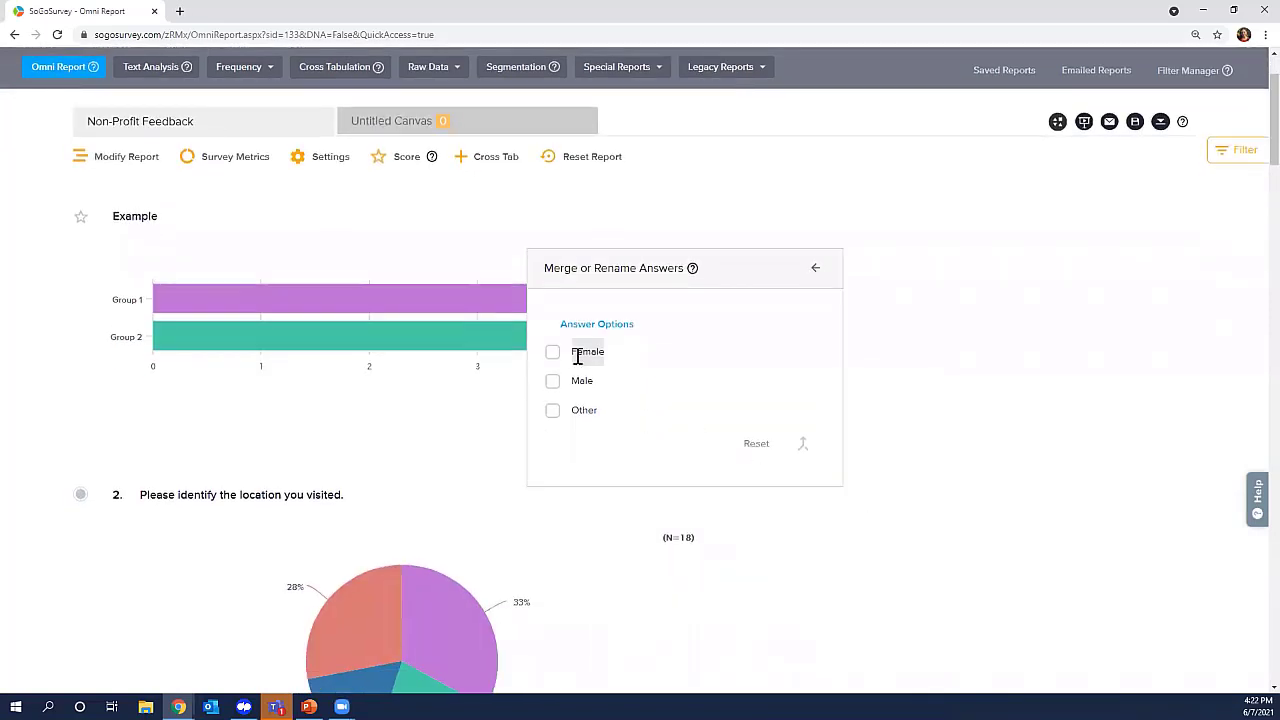
click(816, 272)
click(832, 560)
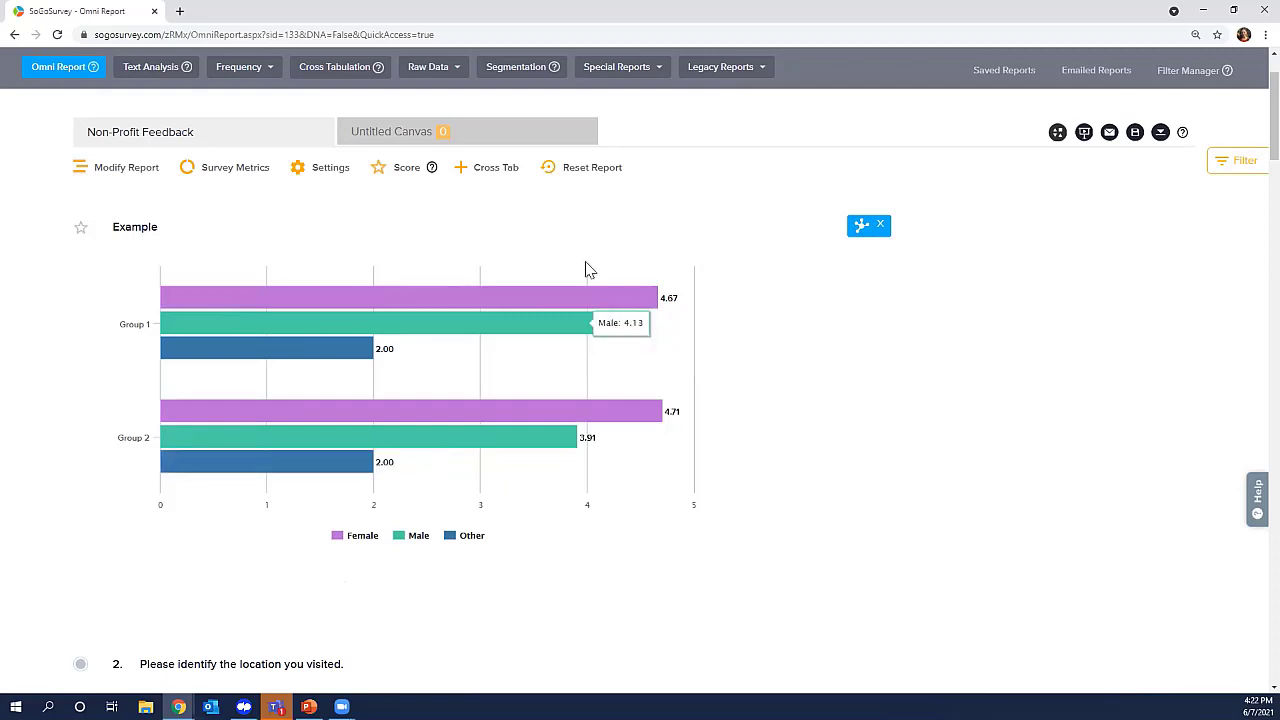
click(880, 227)
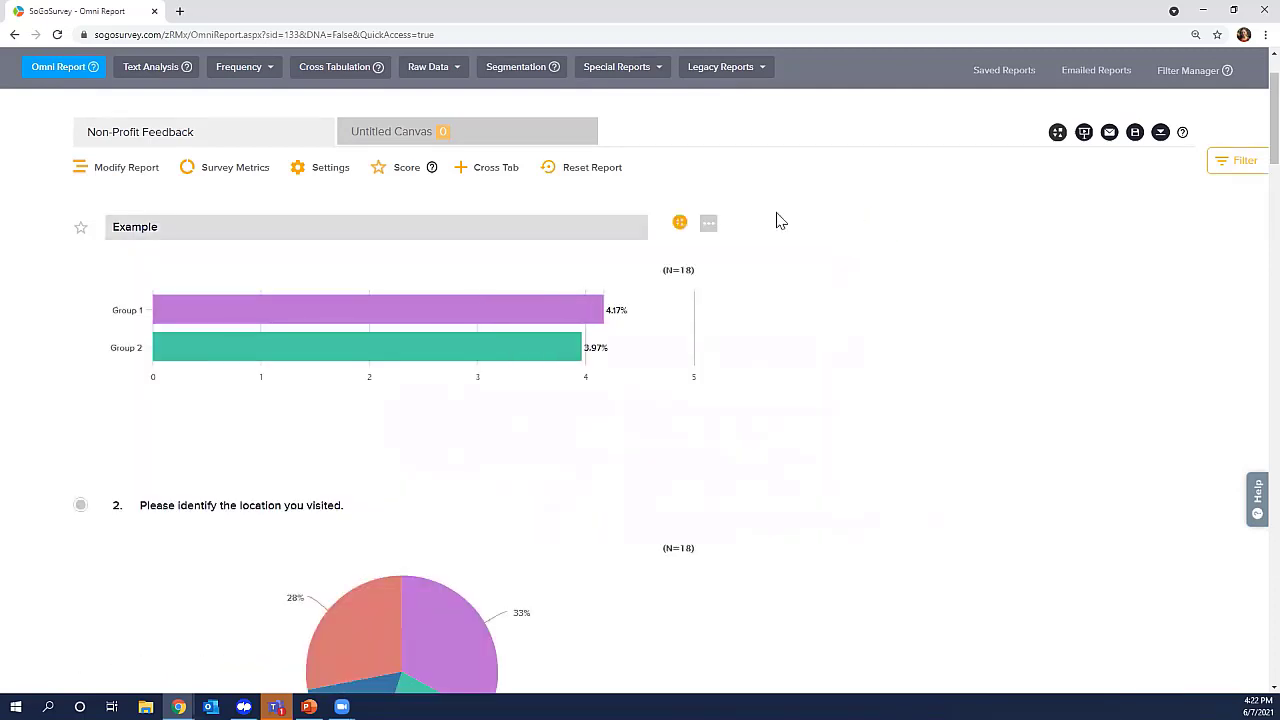
click(709, 224)
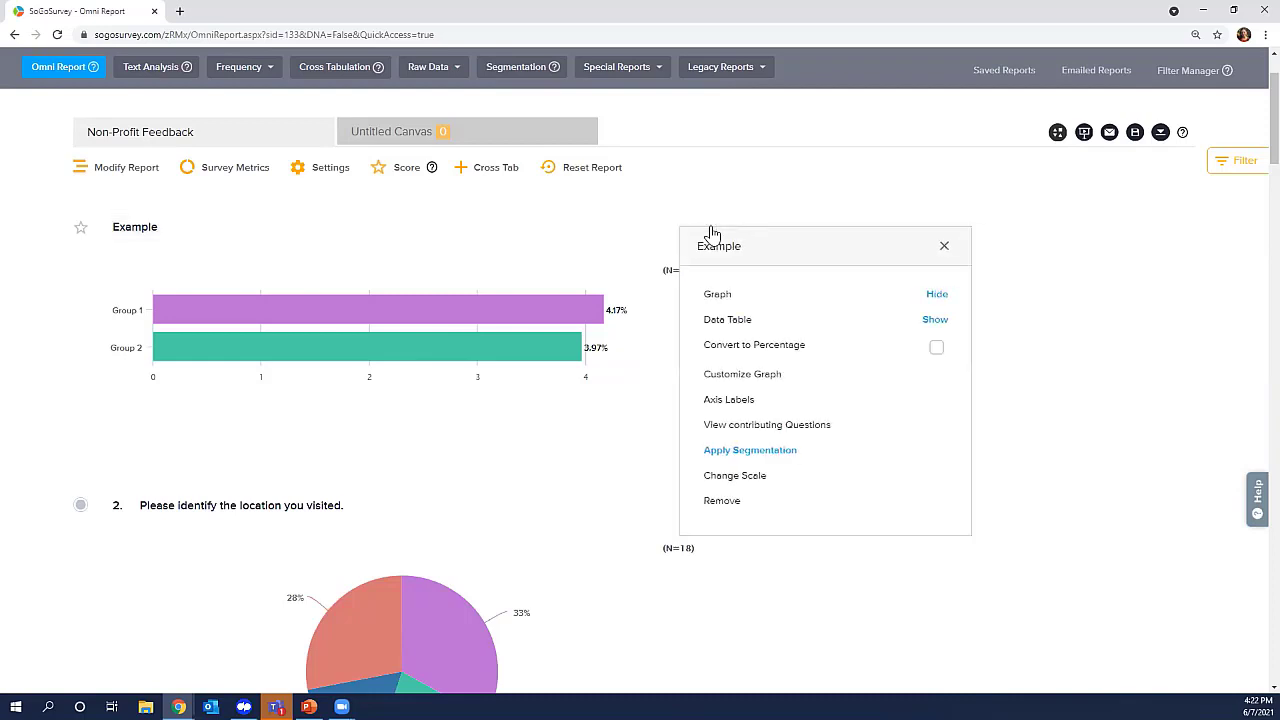
click(721, 453)
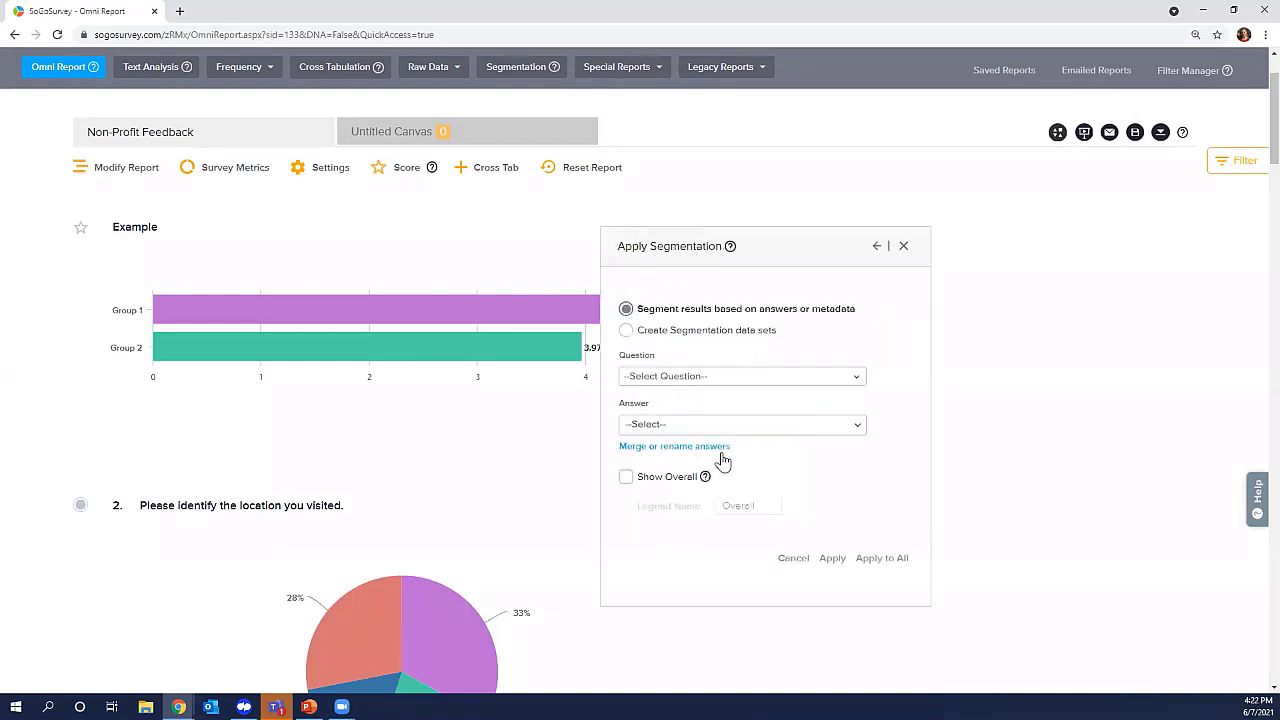
click(749, 341)
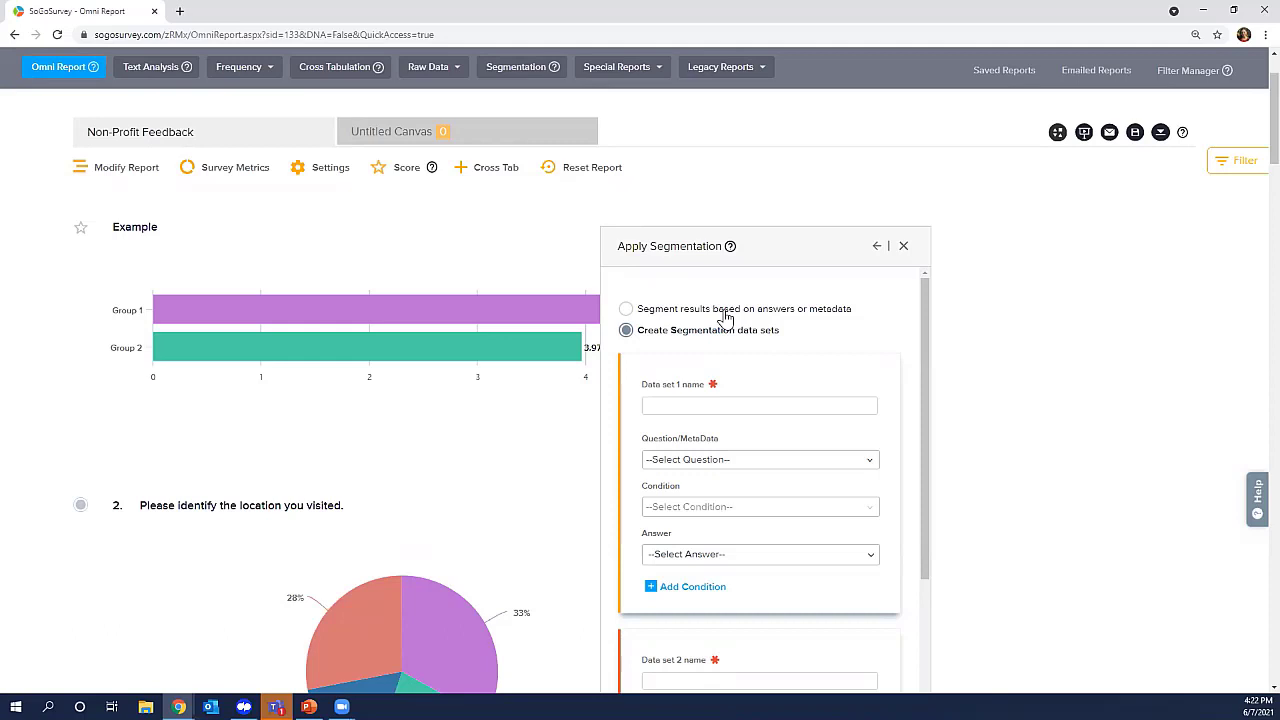
click(724, 312)
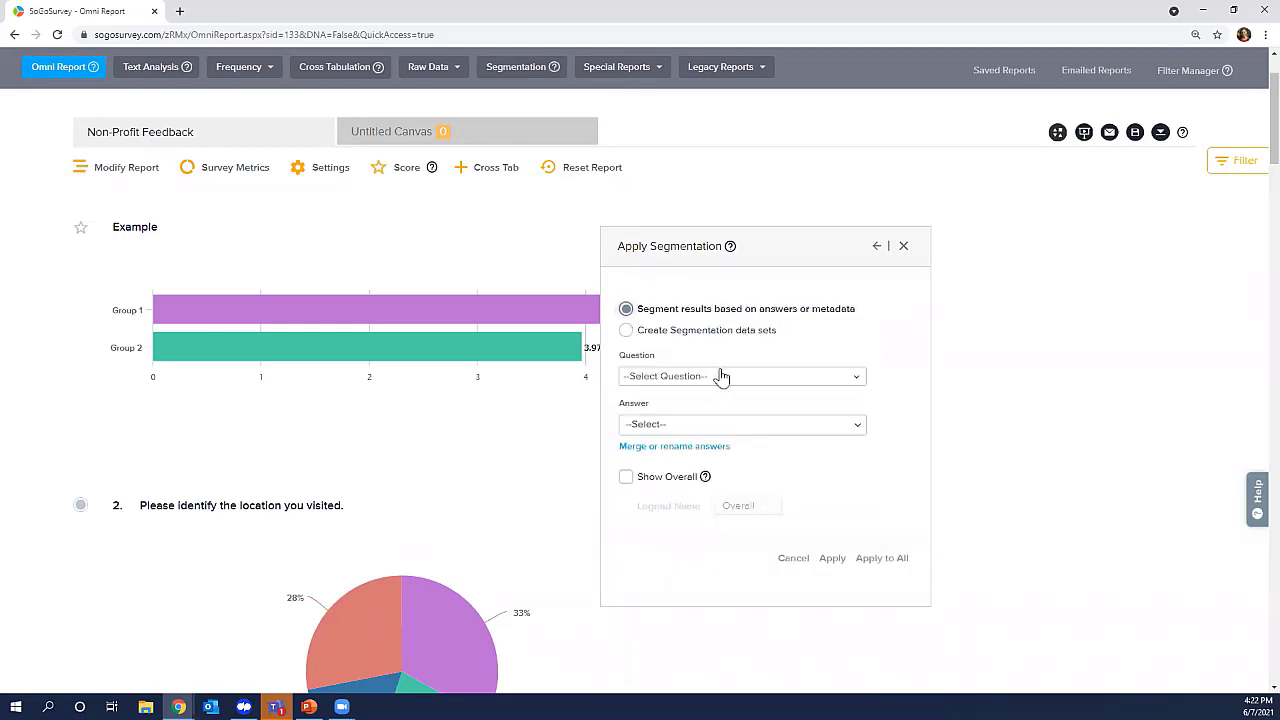
click(720, 375)
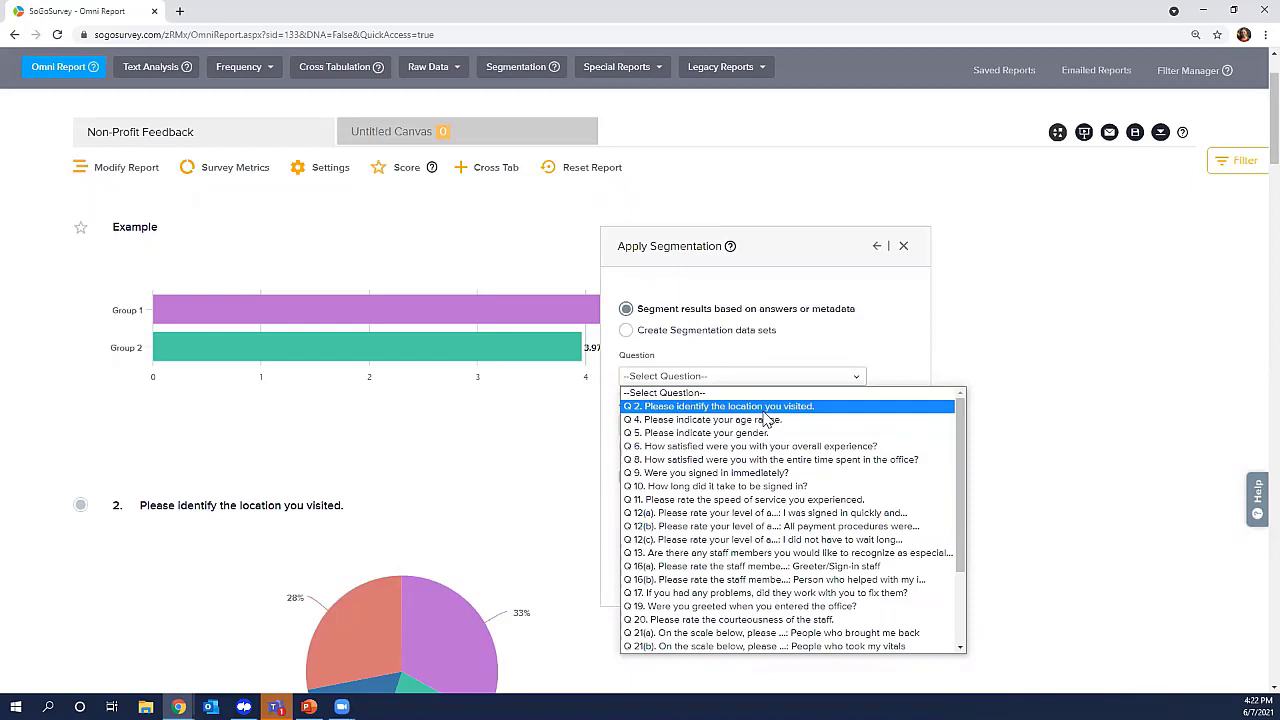
click(853, 342)
click(757, 336)
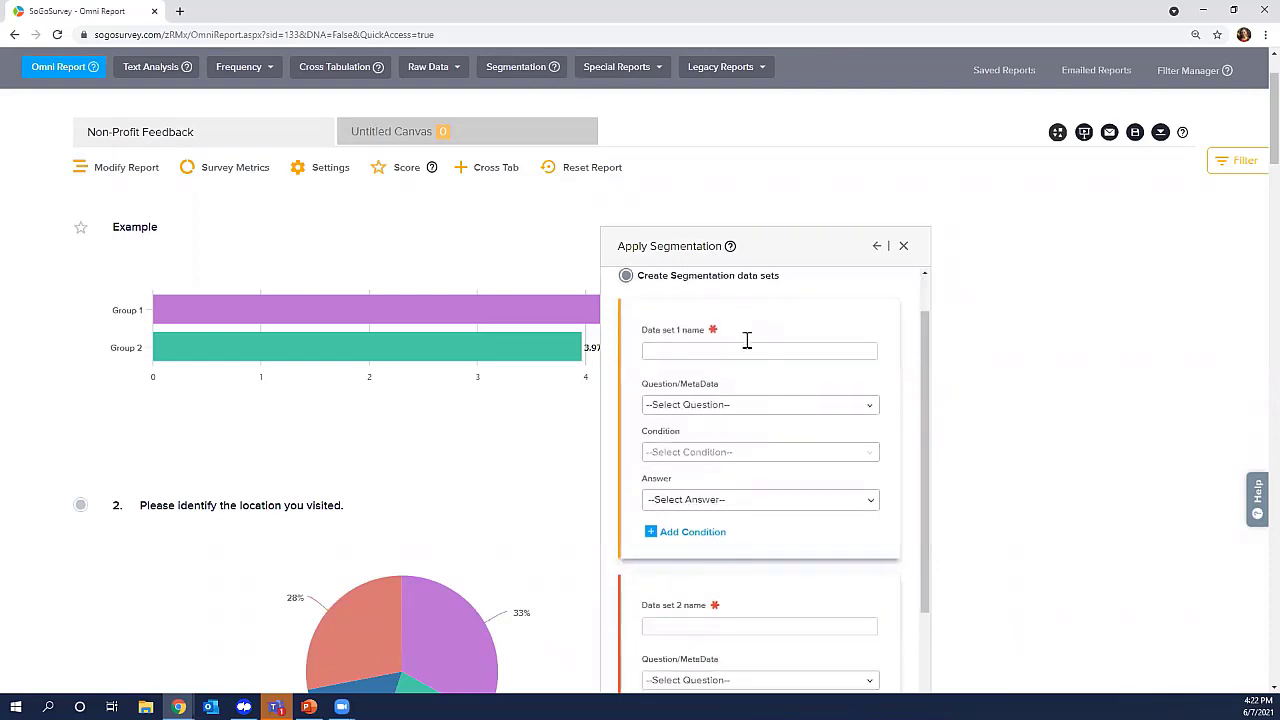
click(766, 410)
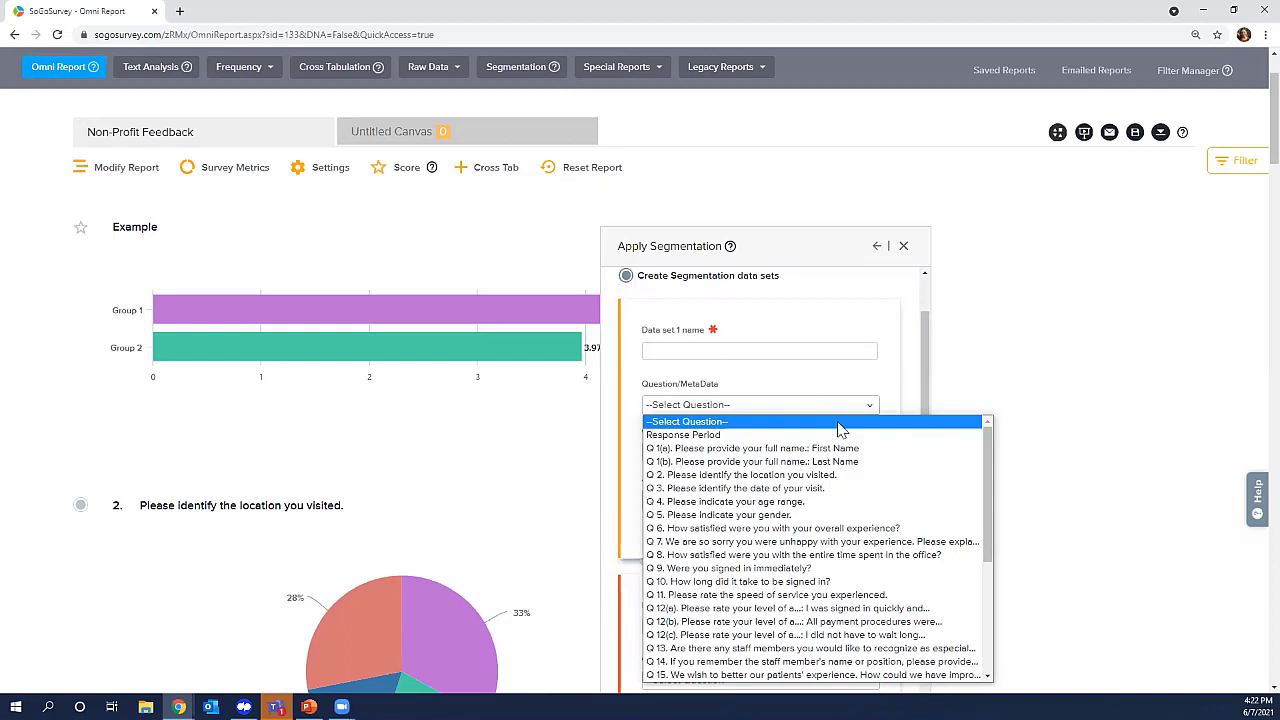
click(842, 480)
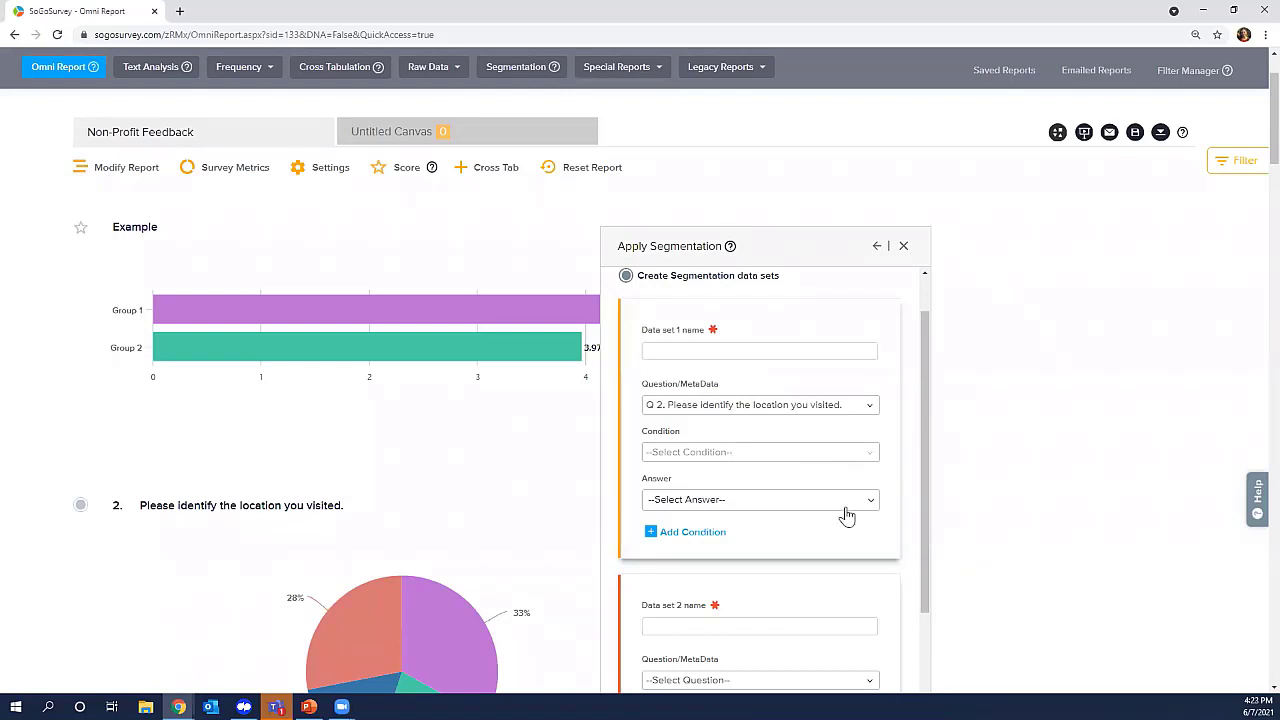
click(869, 406)
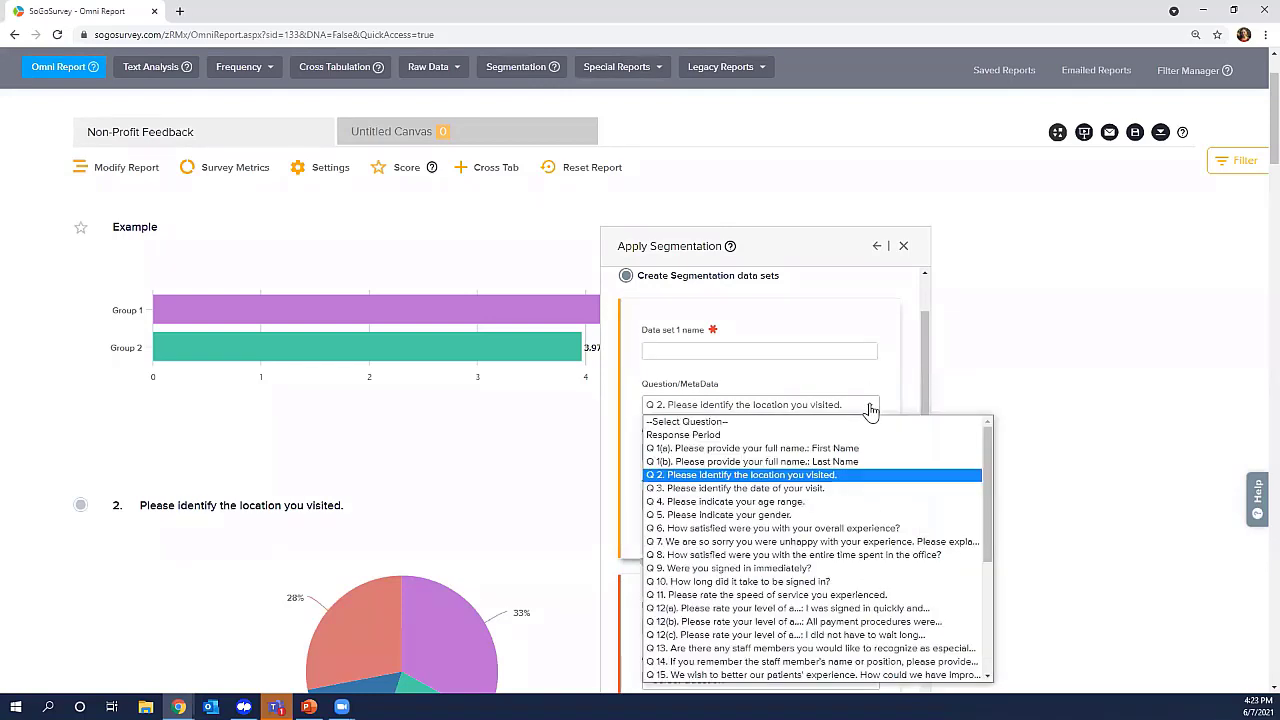
click(833, 488)
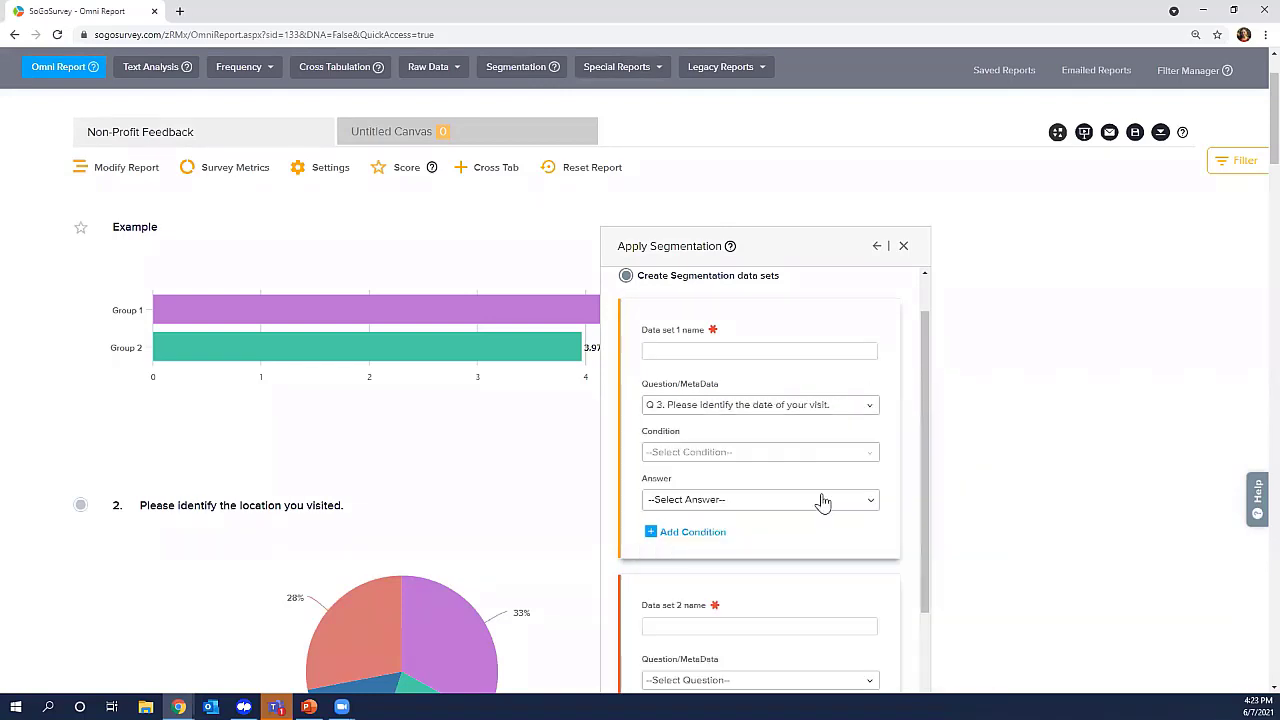
click(863, 410)
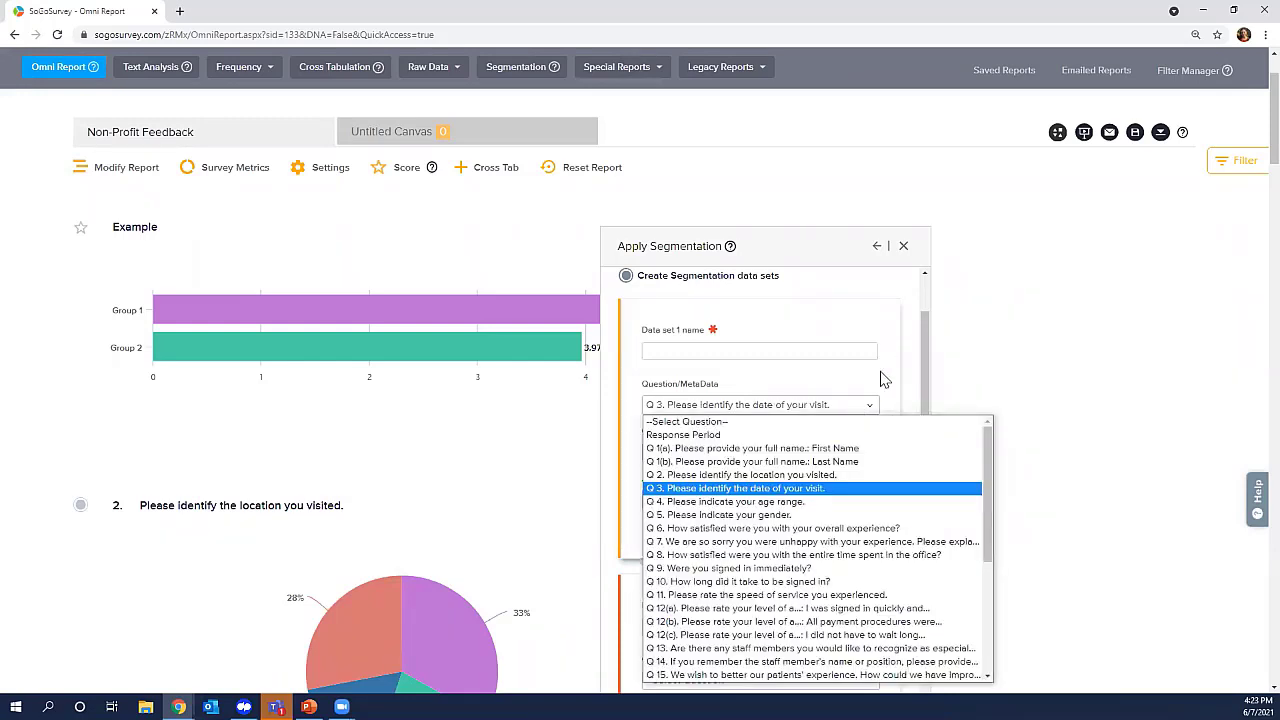
scroll(884, 380, down, 1)
scroll(884, 380, up, 2)
click(903, 245)
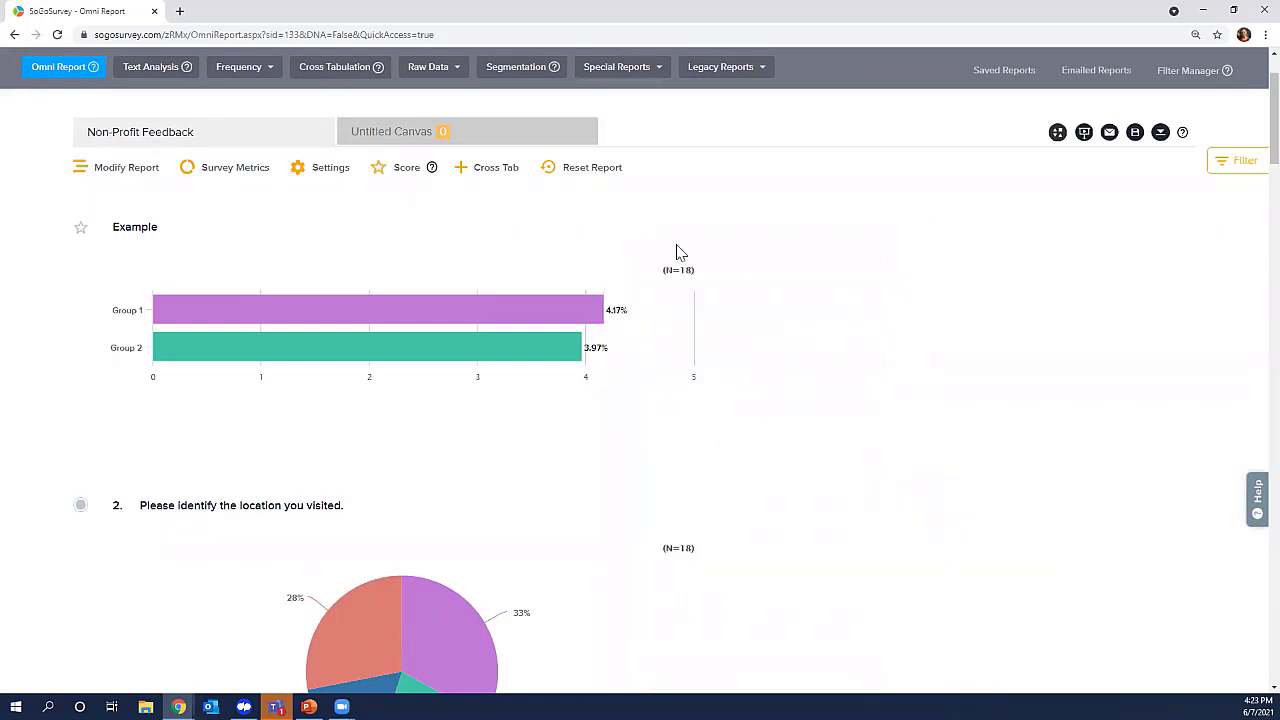
Segment the Example score by custom data sets and base data set 1 on question 2, the location visited.
click(708, 226)
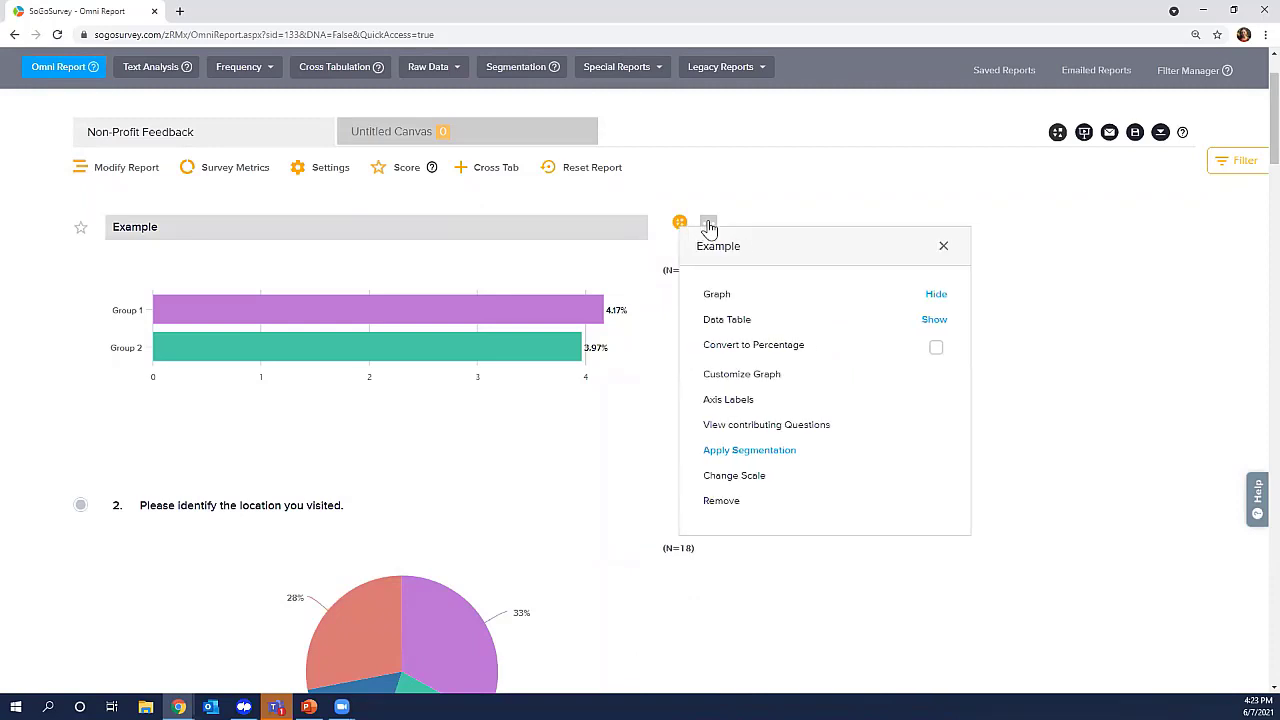
click(726, 452)
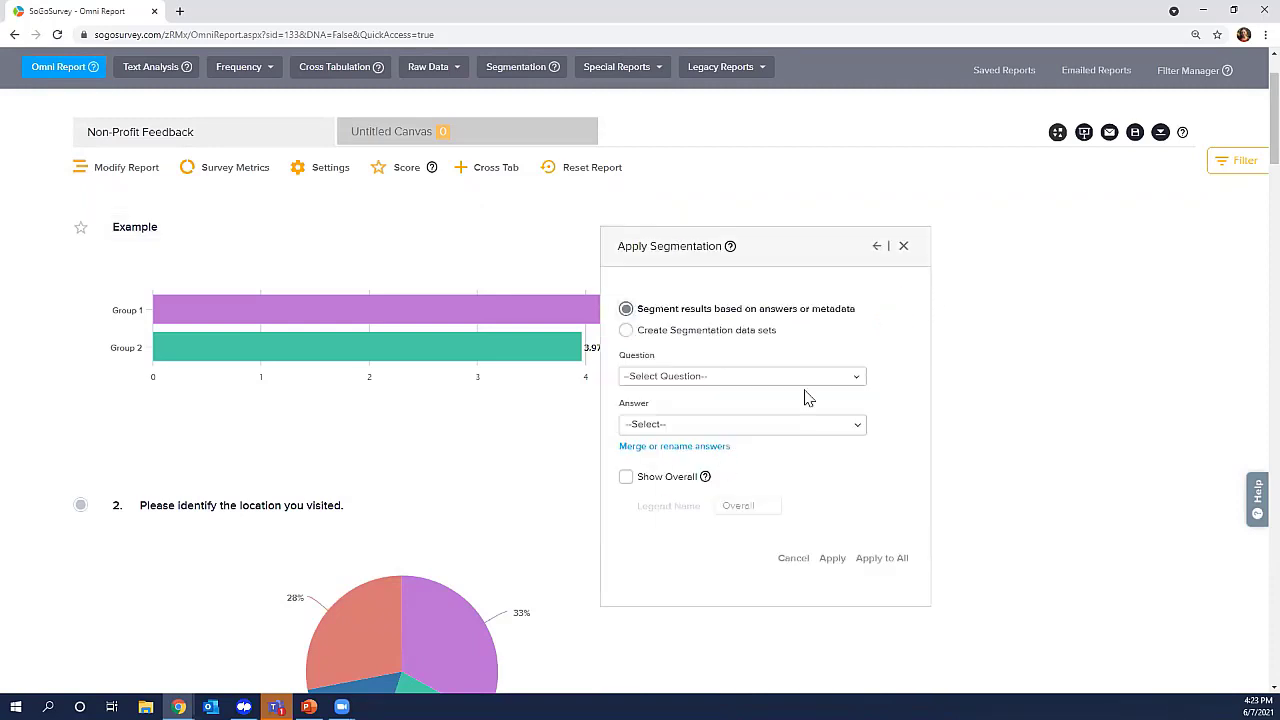
click(748, 333)
click(790, 461)
click(795, 351)
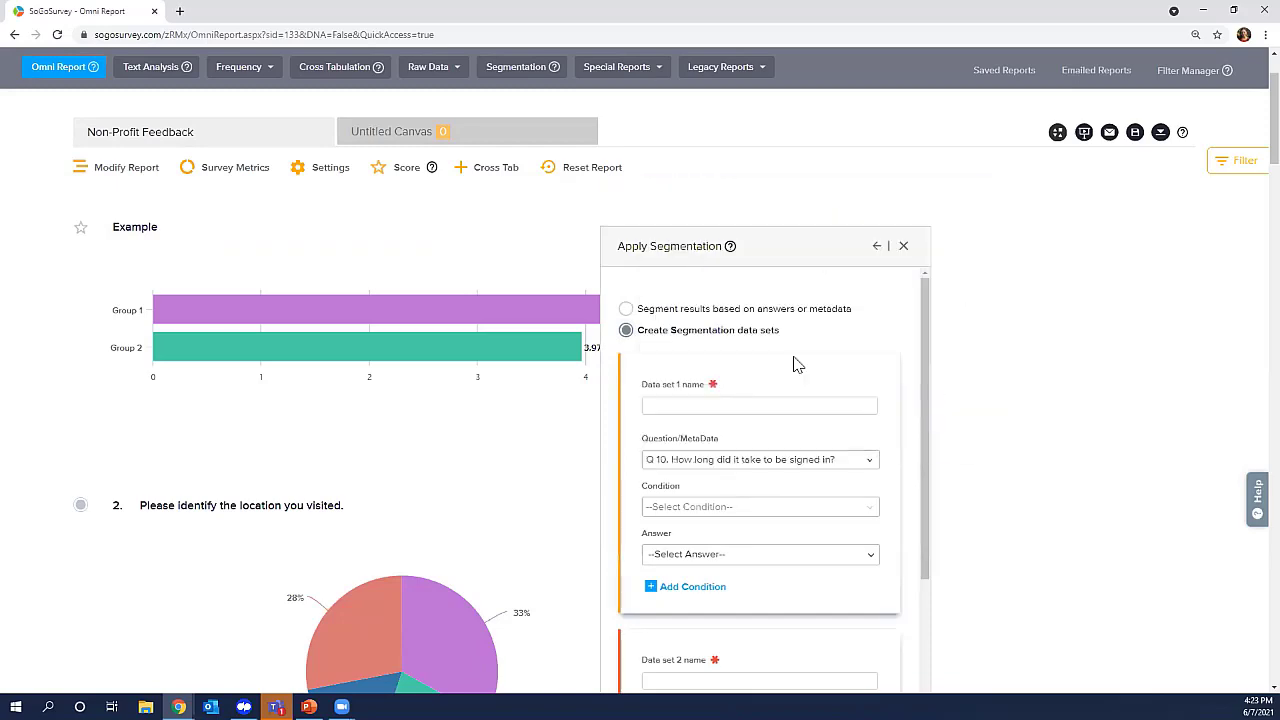
click(816, 462)
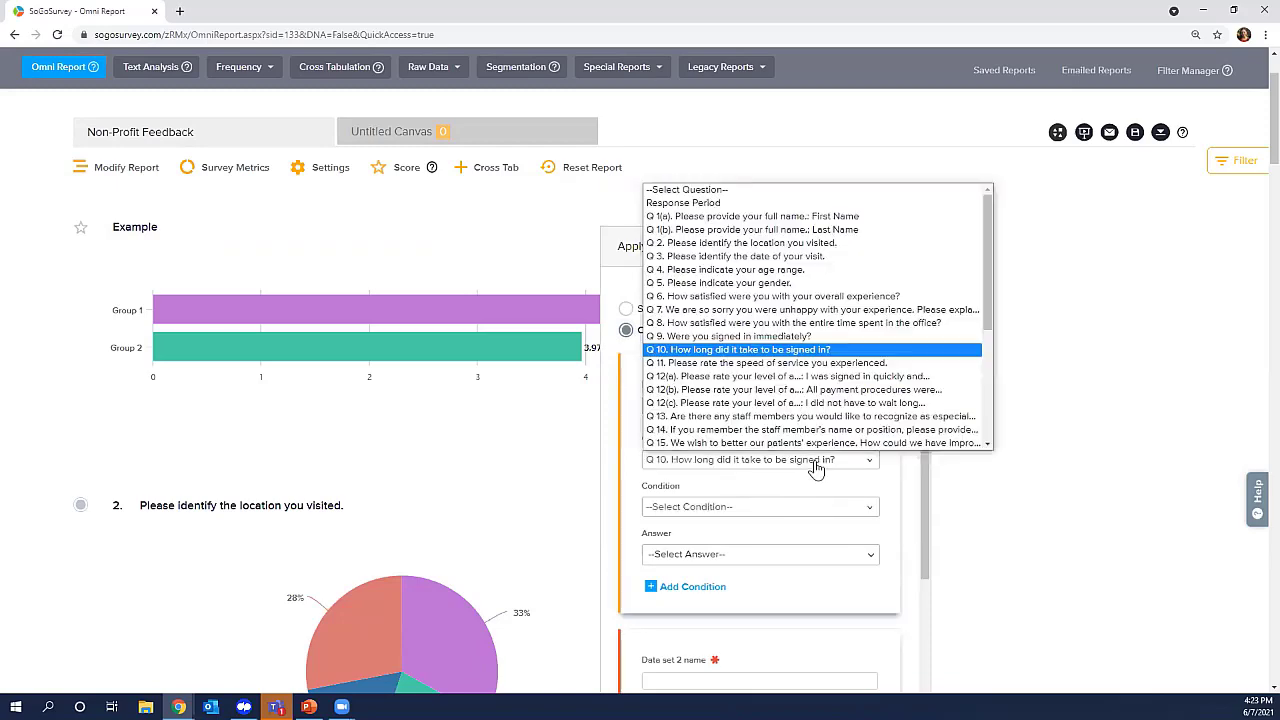
click(868, 250)
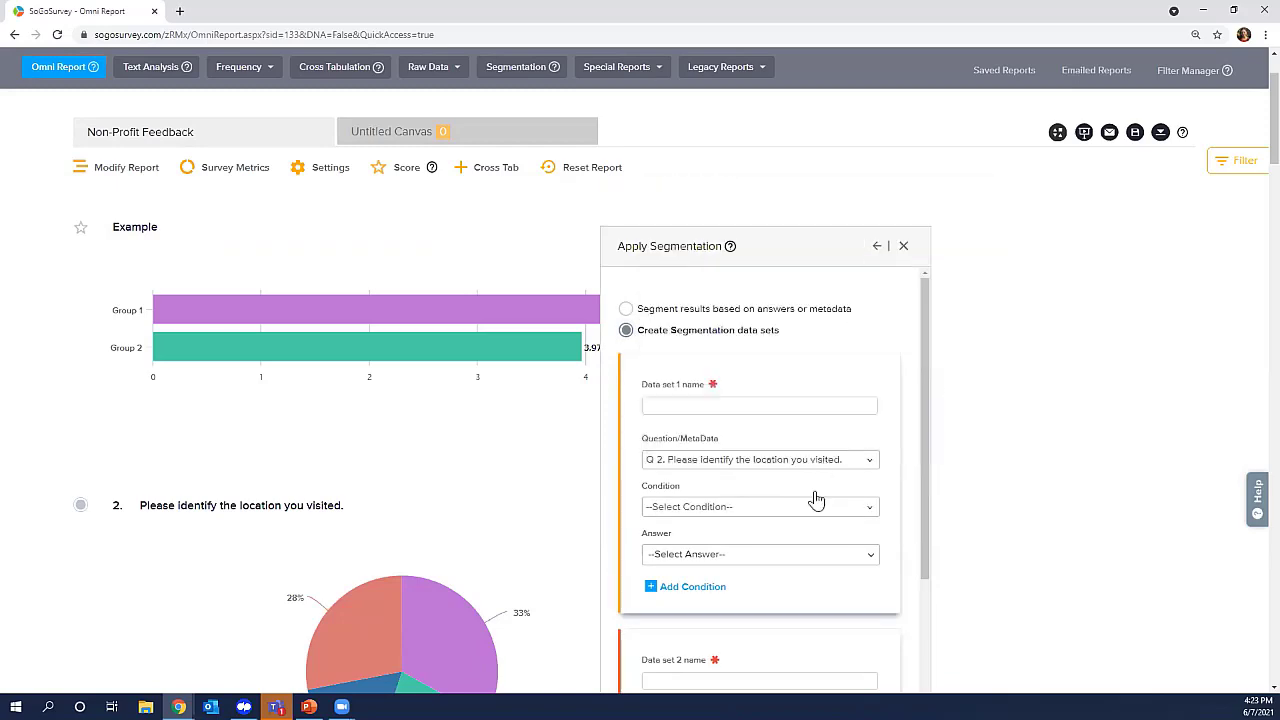
Set data set 1's condition to Is one of the following with the answers Apple Drive and Banana Lane.
click(804, 512)
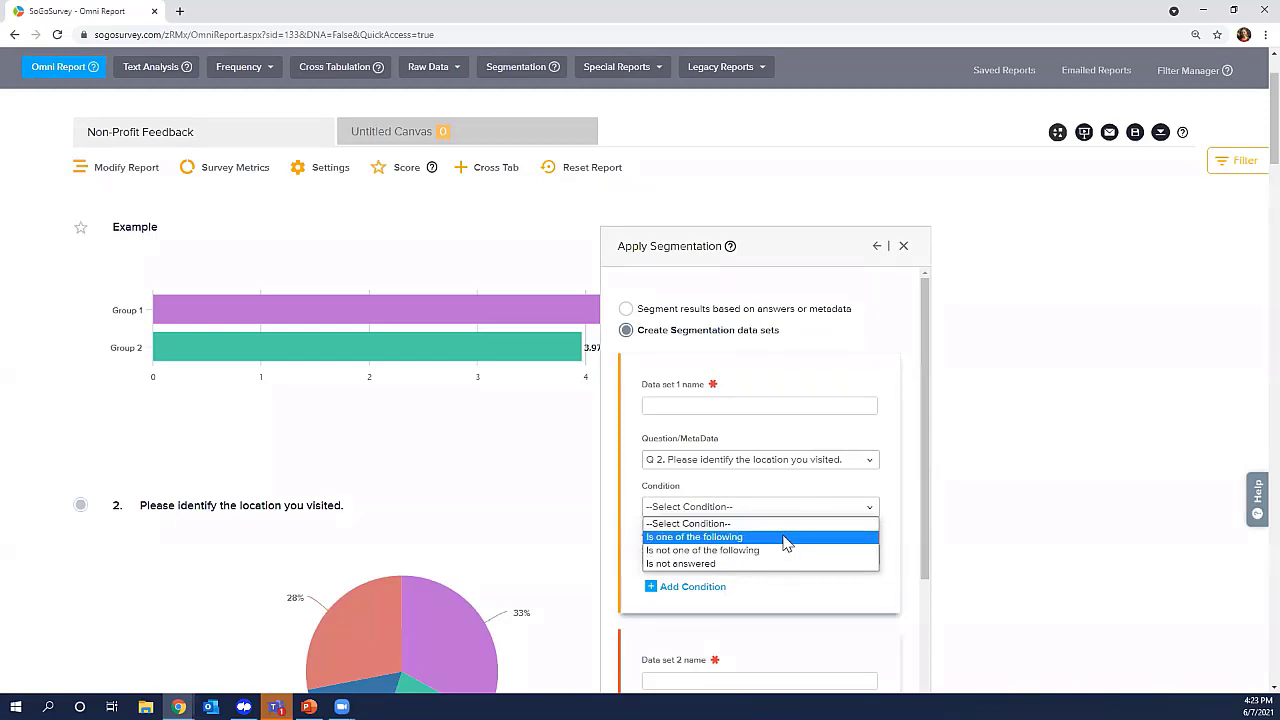
click(771, 541)
click(721, 554)
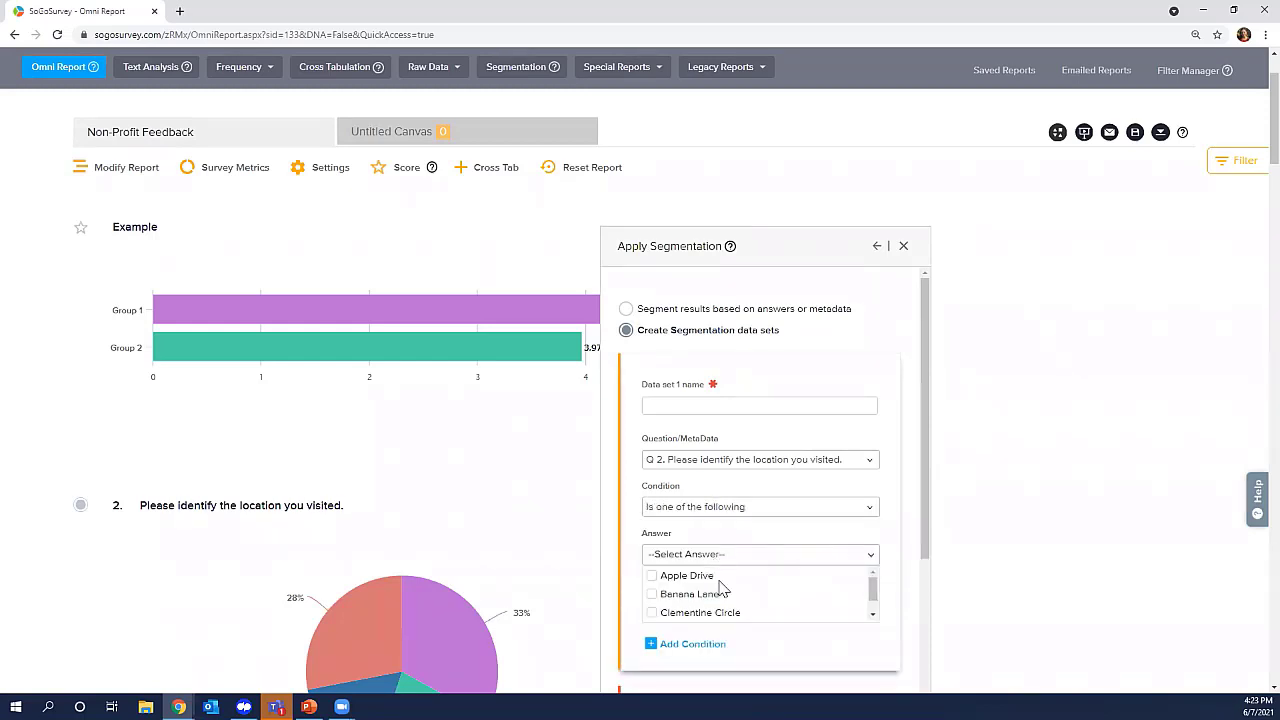
click(705, 577)
click(705, 607)
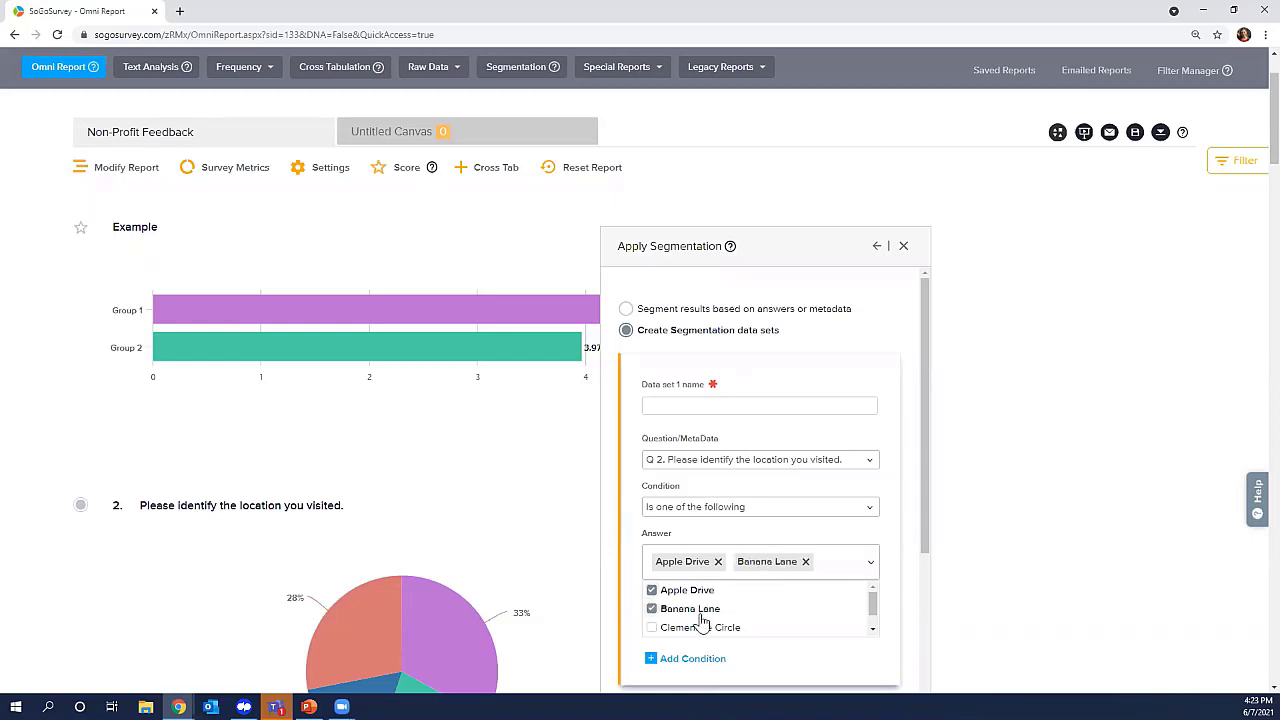
Define data set 2 by question 5, the respondent's gender, with the condition Is one of the following and the answer Female.
scroll(720, 628, down, 1)
scroll(771, 663, down, 2)
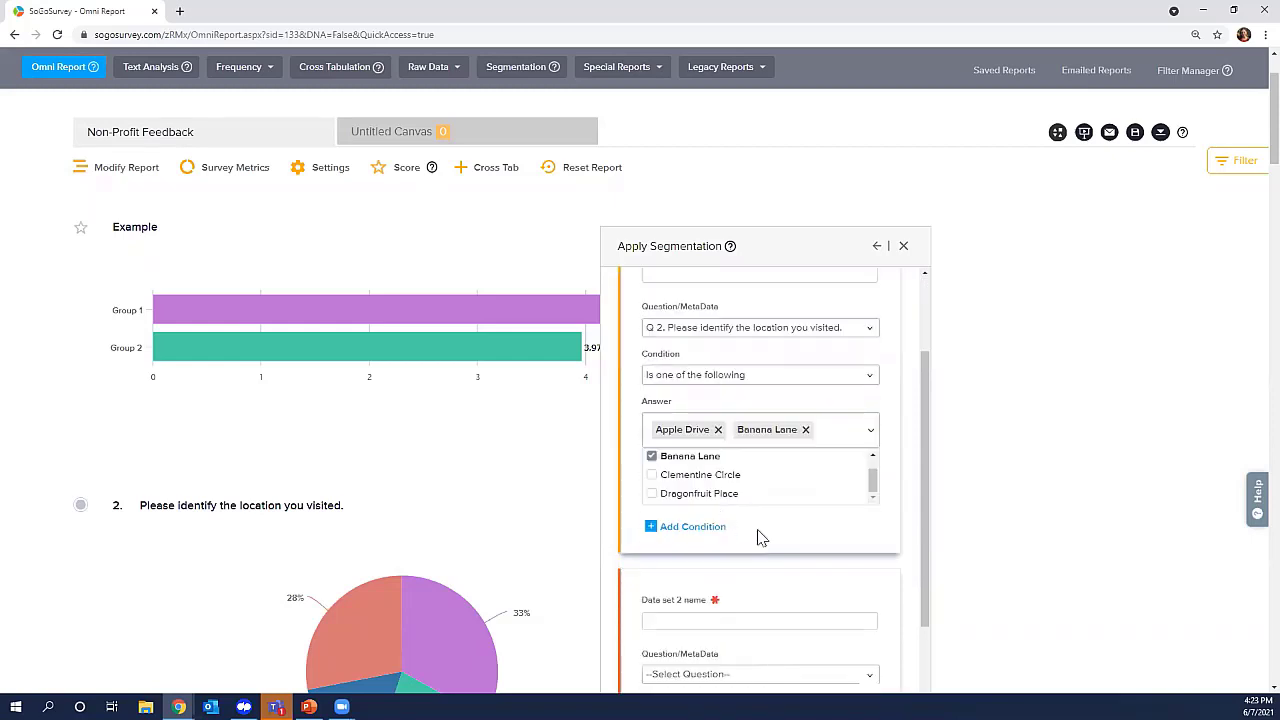
scroll(790, 547, down, 2)
click(714, 473)
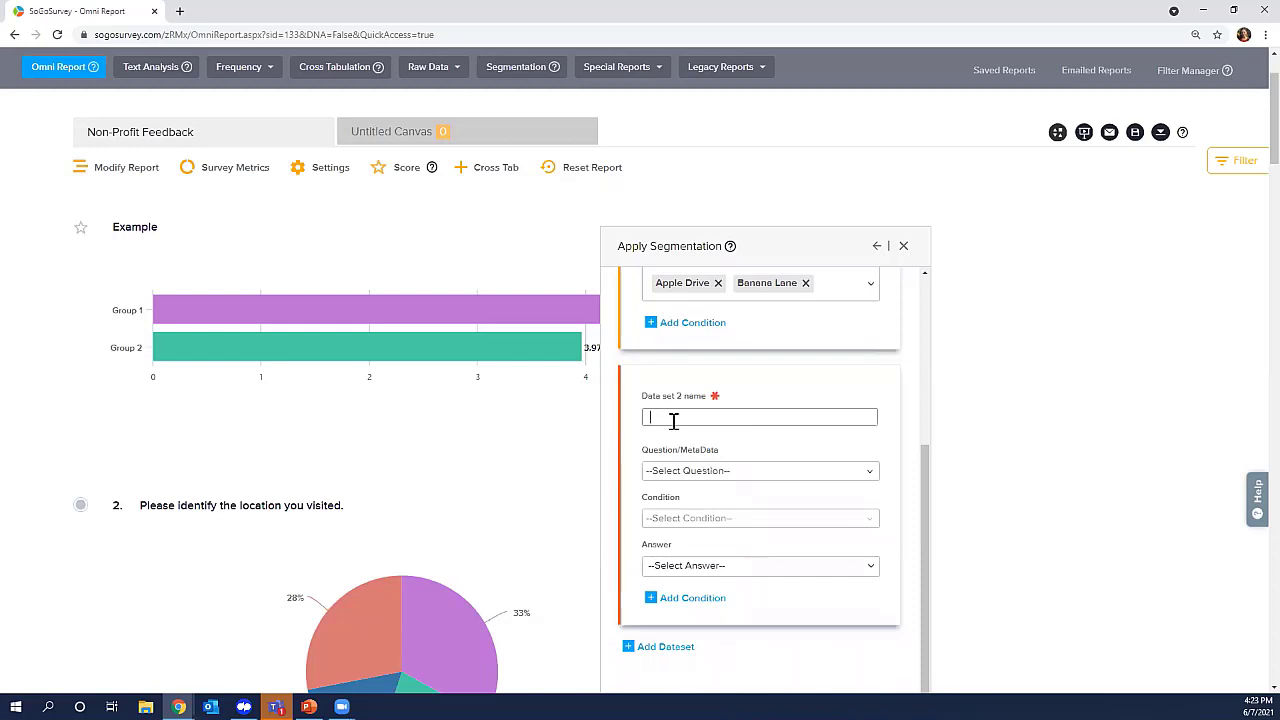
click(712, 474)
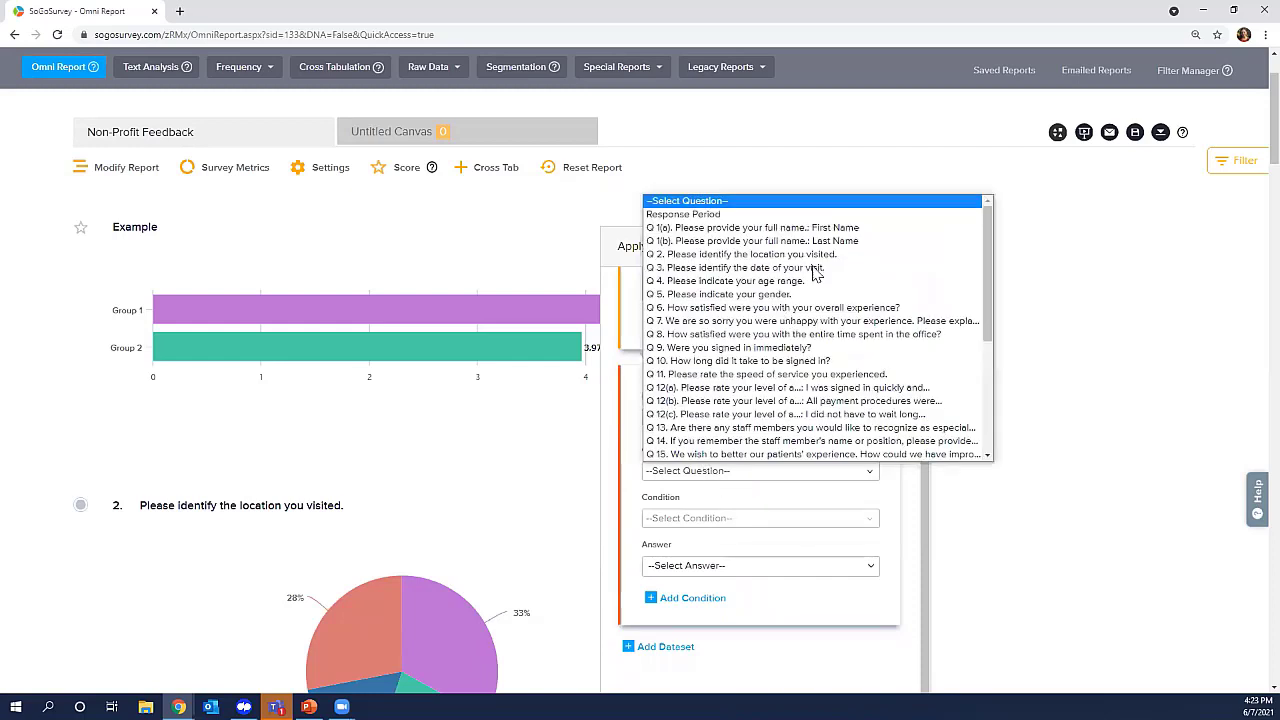
scroll(815, 272, down, 1)
click(815, 272)
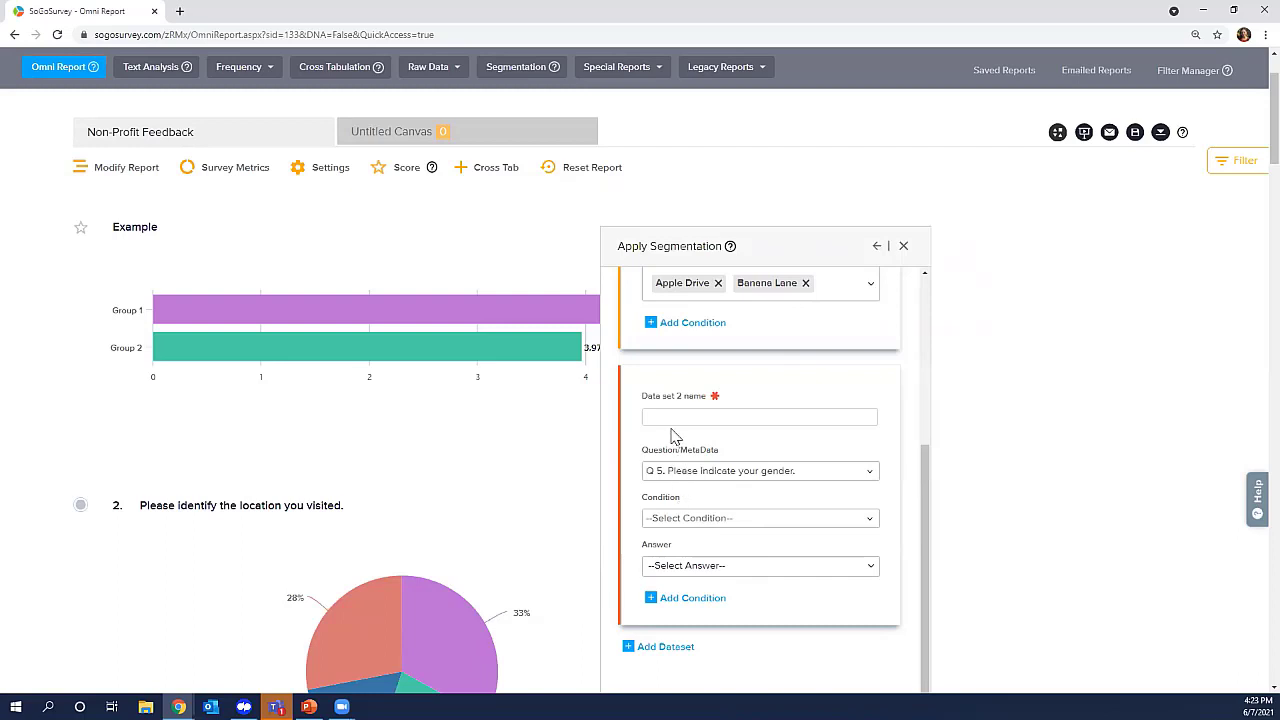
click(714, 520)
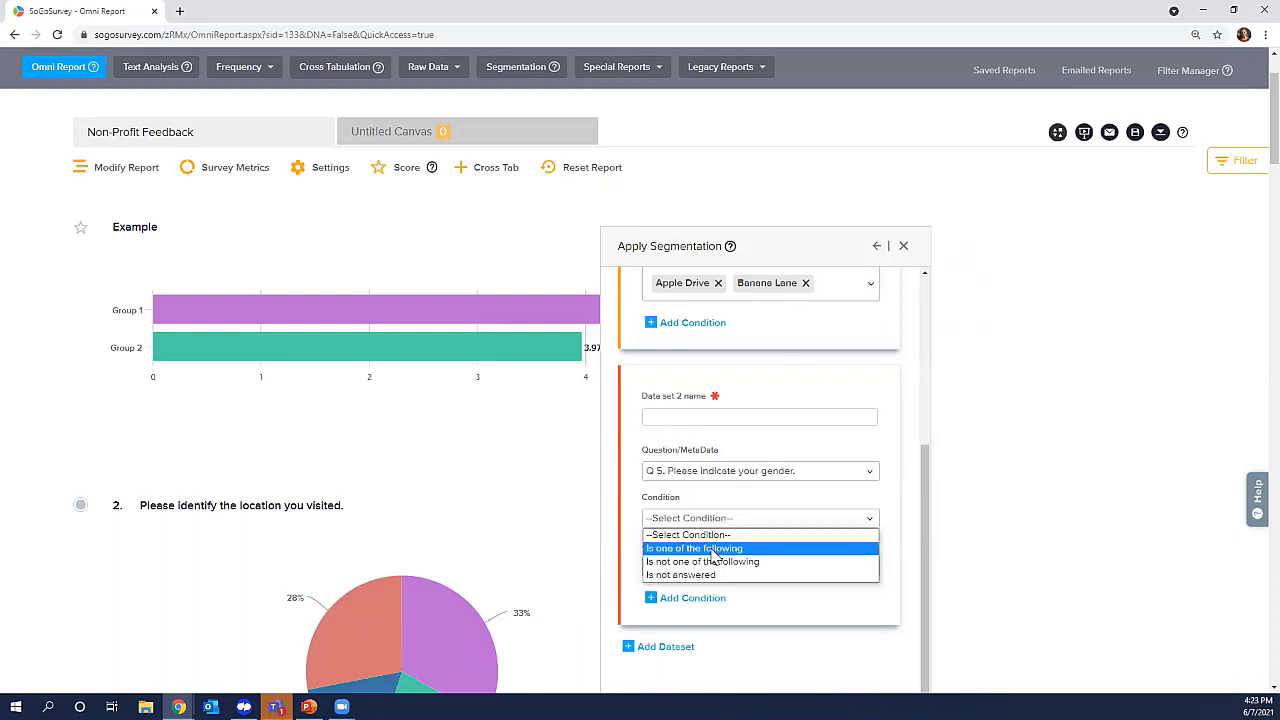
click(712, 550)
click(711, 567)
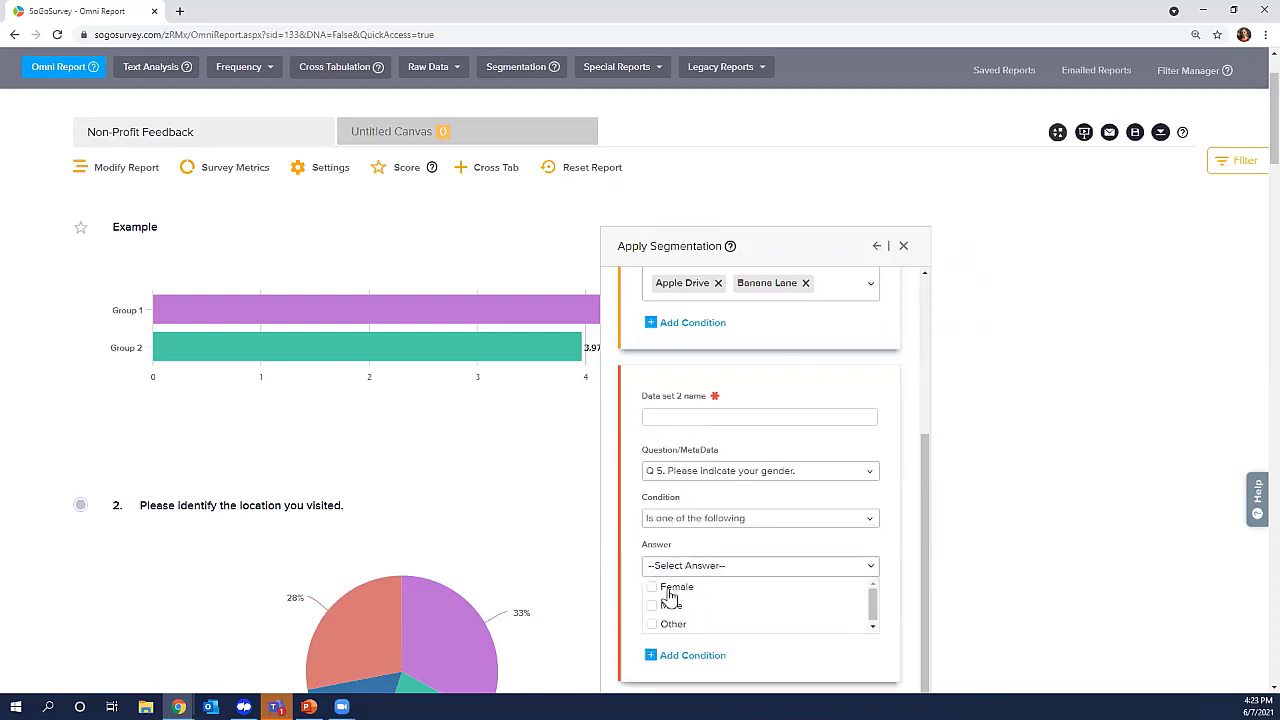
click(670, 590)
Name data set 2 "Women" and data set 1 "Apple and Banana".
scroll(789, 517, down, 1)
click(689, 490)
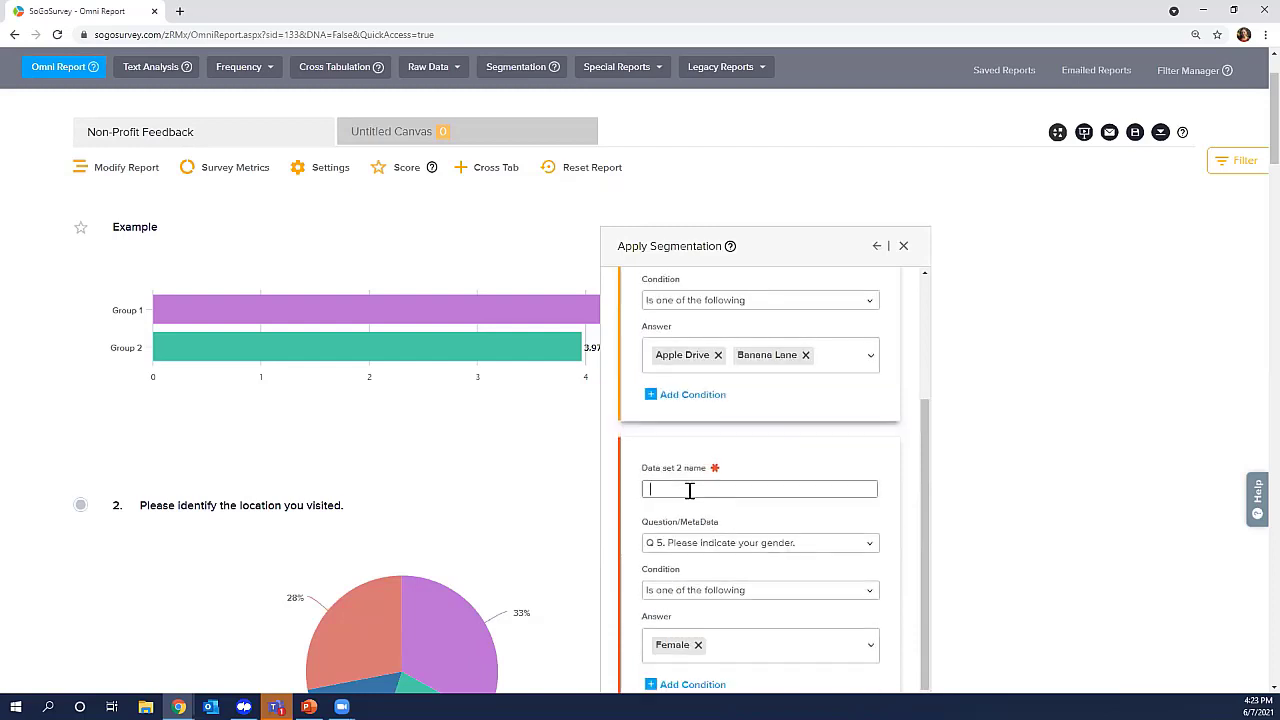
text(Women)
scroll(690, 480, up, 3)
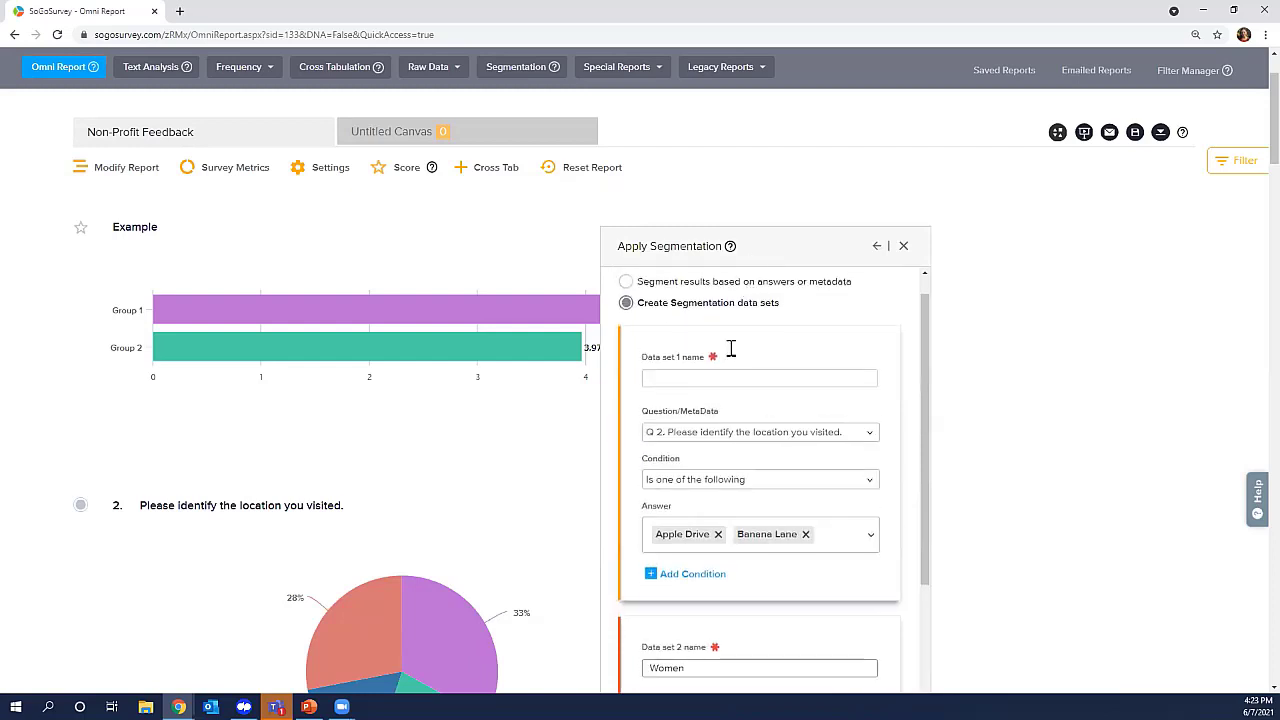
click(688, 377)
text(Apple)
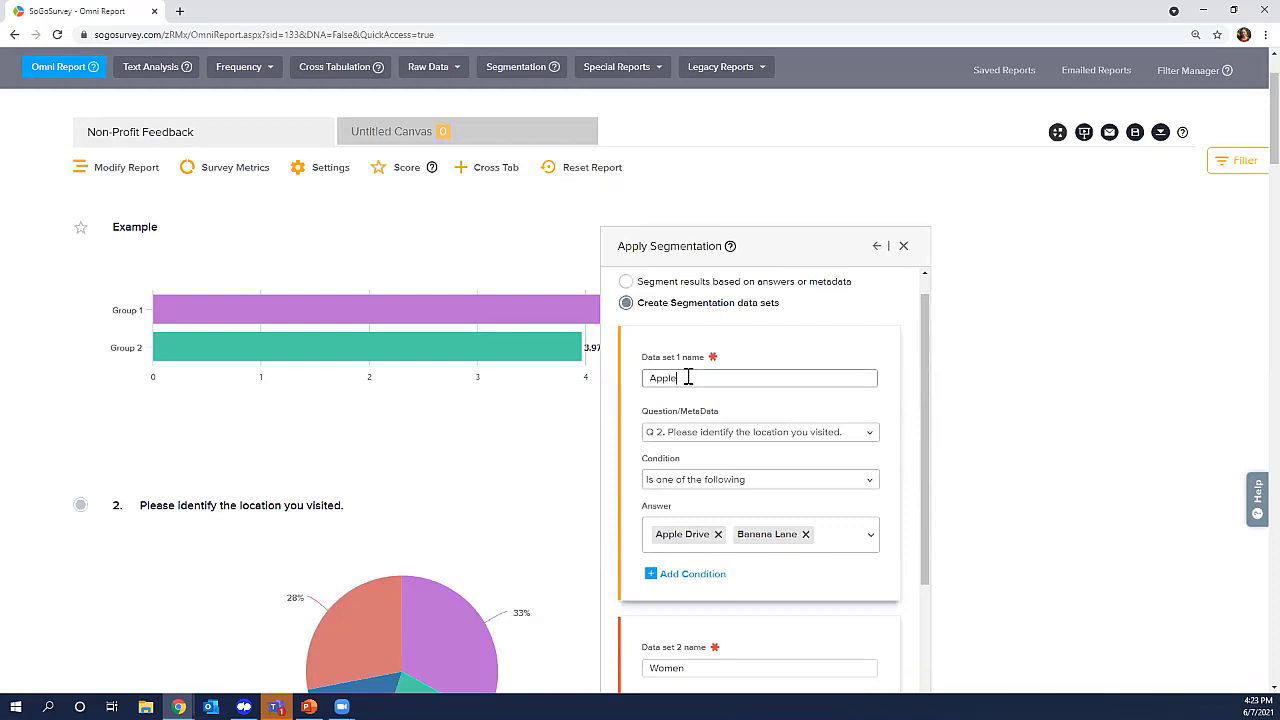
text( and Banana)
Apply the data set segmentation to the Example score only and review the segmented group chart.
scroll(689, 380, down, 3)
scroll(811, 634, down, 1)
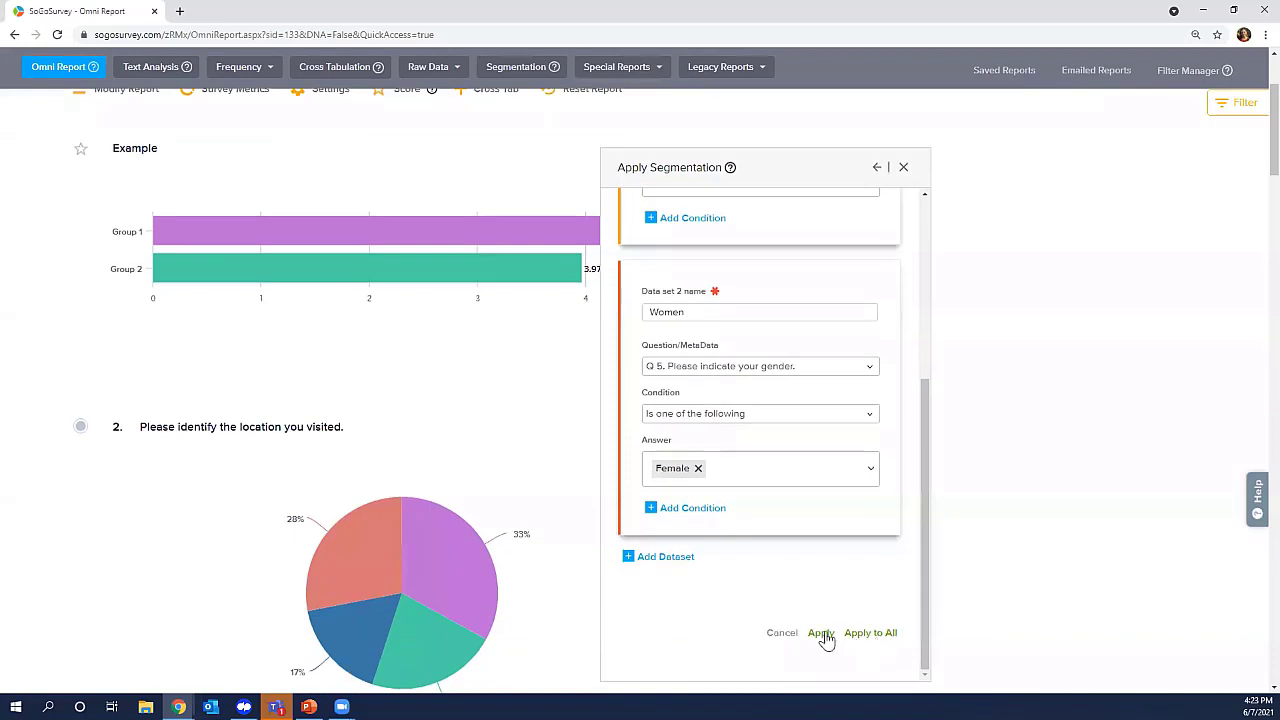
click(822, 638)
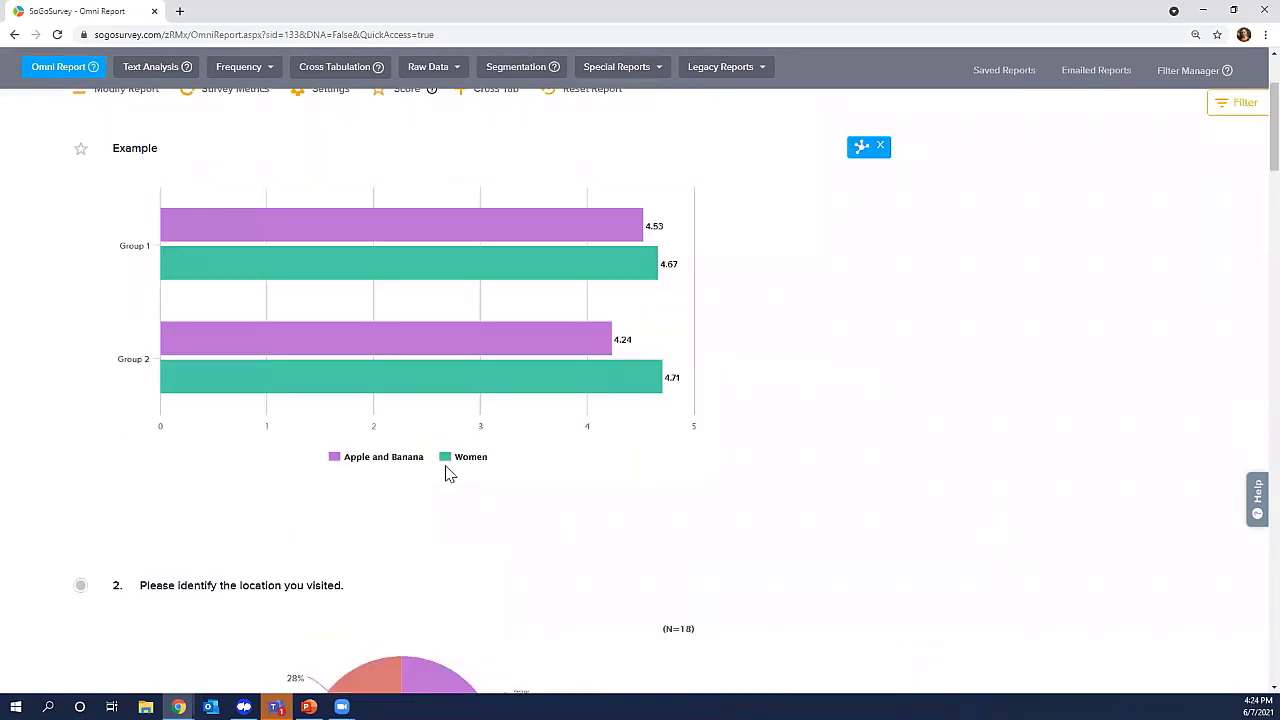
mouse_move(483, 244)
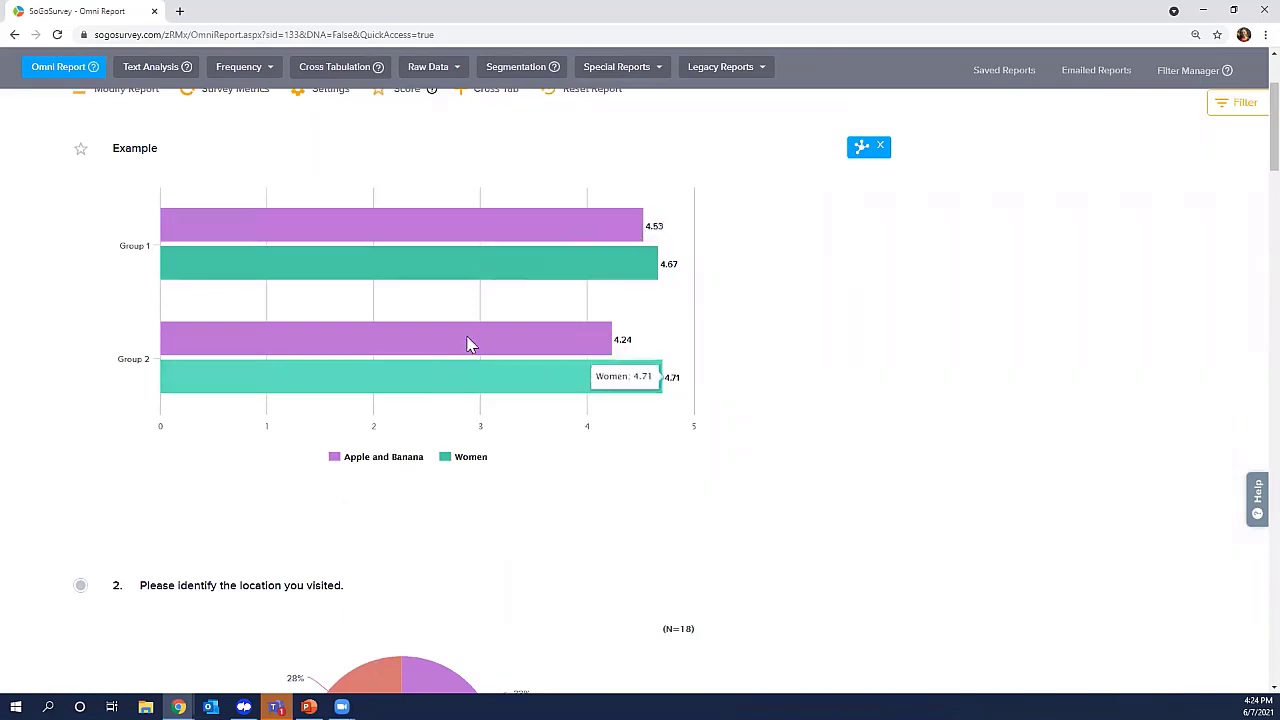
scroll(786, 397, down, 1)
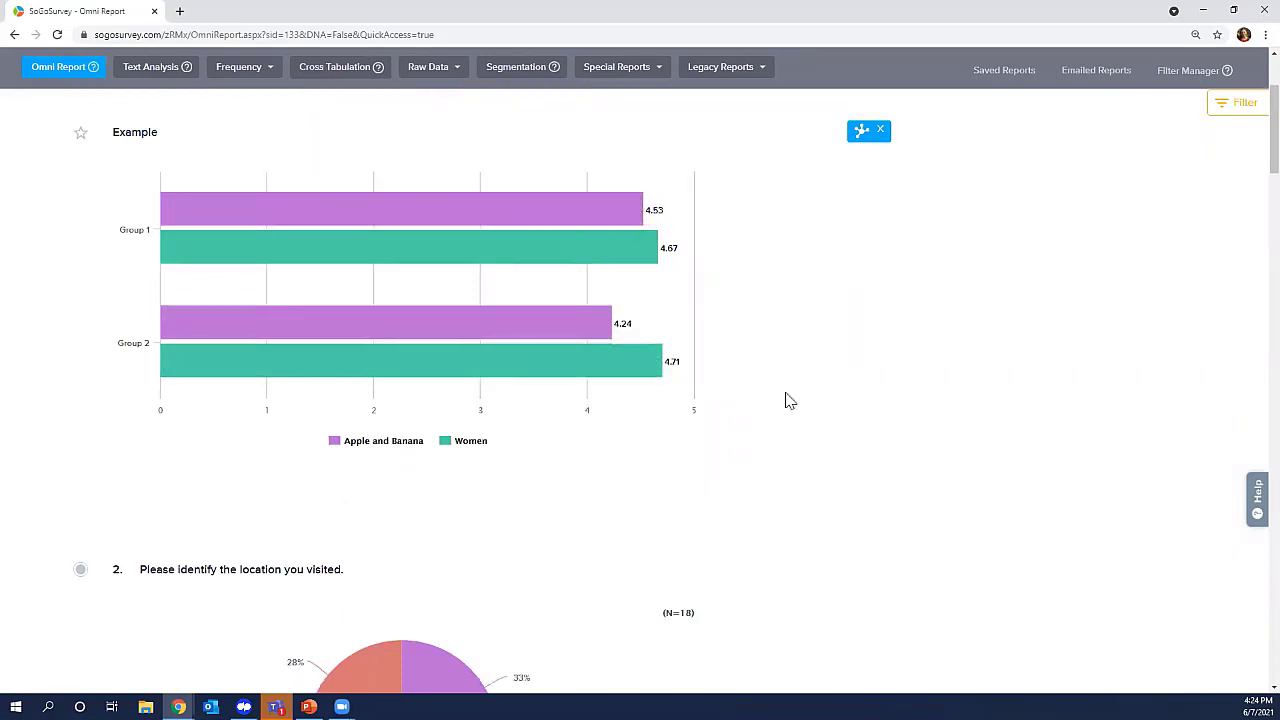
scroll(789, 401, up, 2)
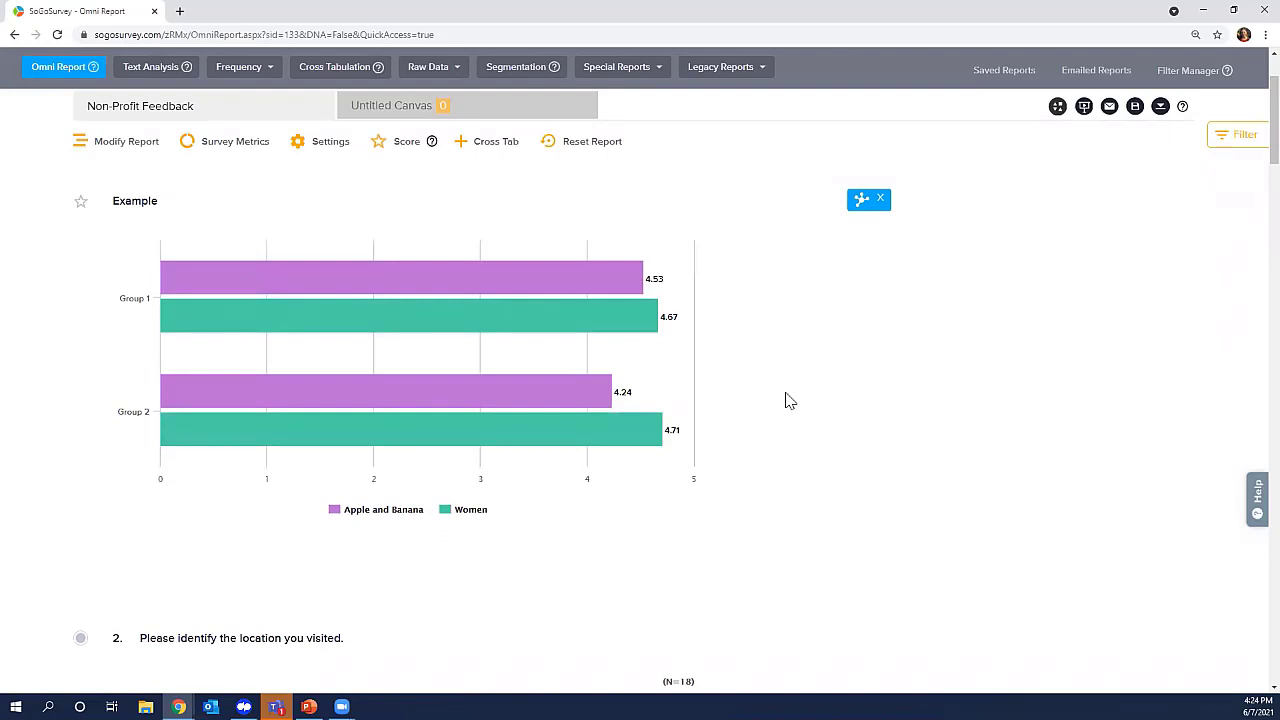
scroll(786, 400, up, 1)
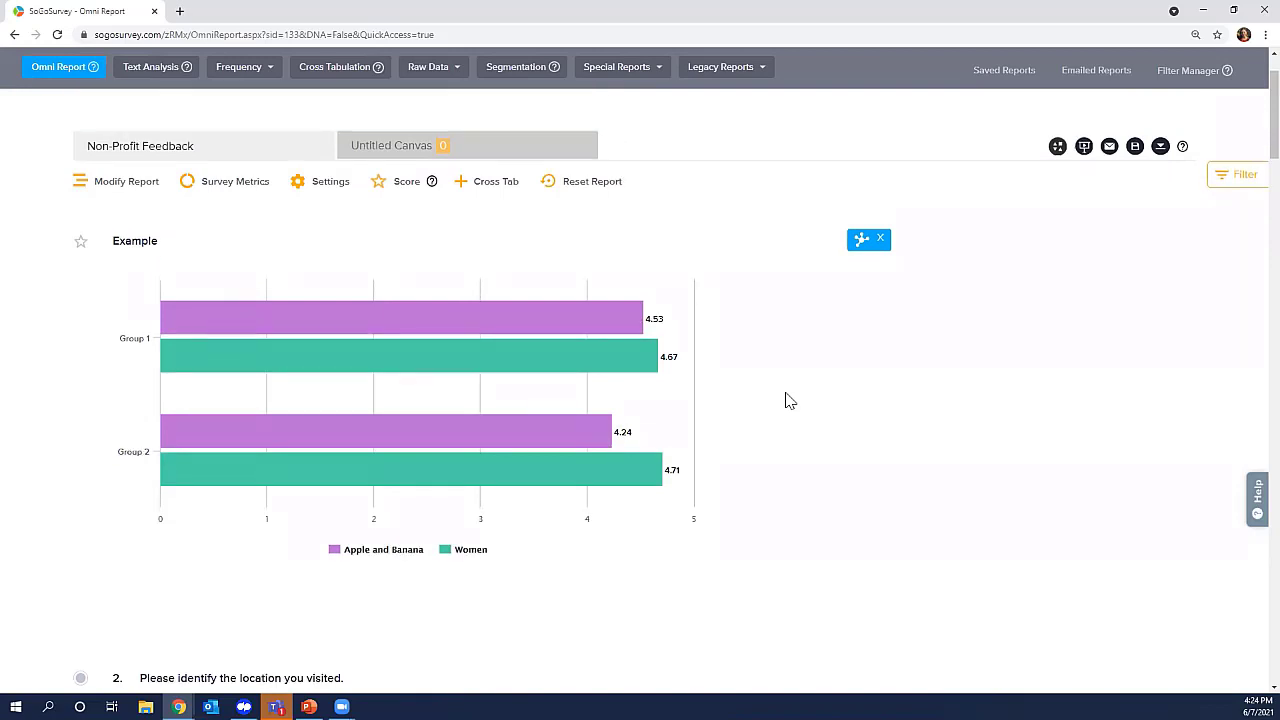
Open the email sharing setup for the Omni Report and review its sender, message, expiry and color settings.
scroll(786, 400, up, 2)
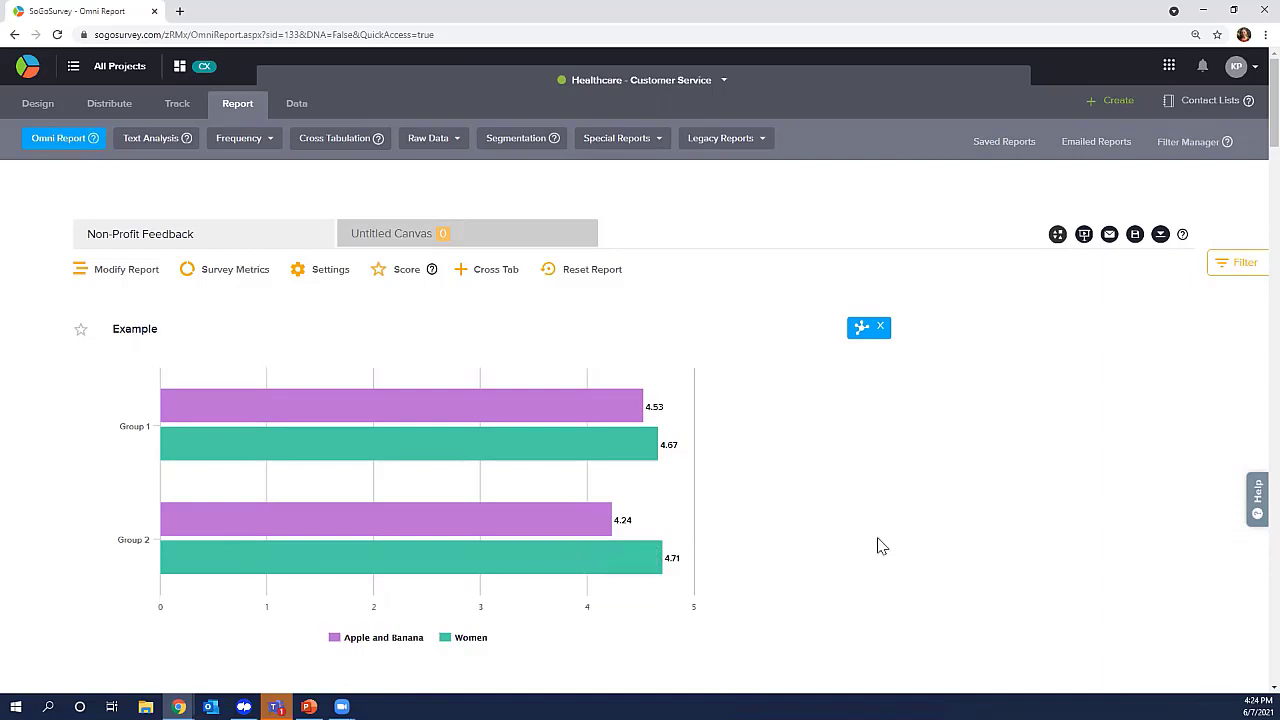
scroll(880, 545, down, 4)
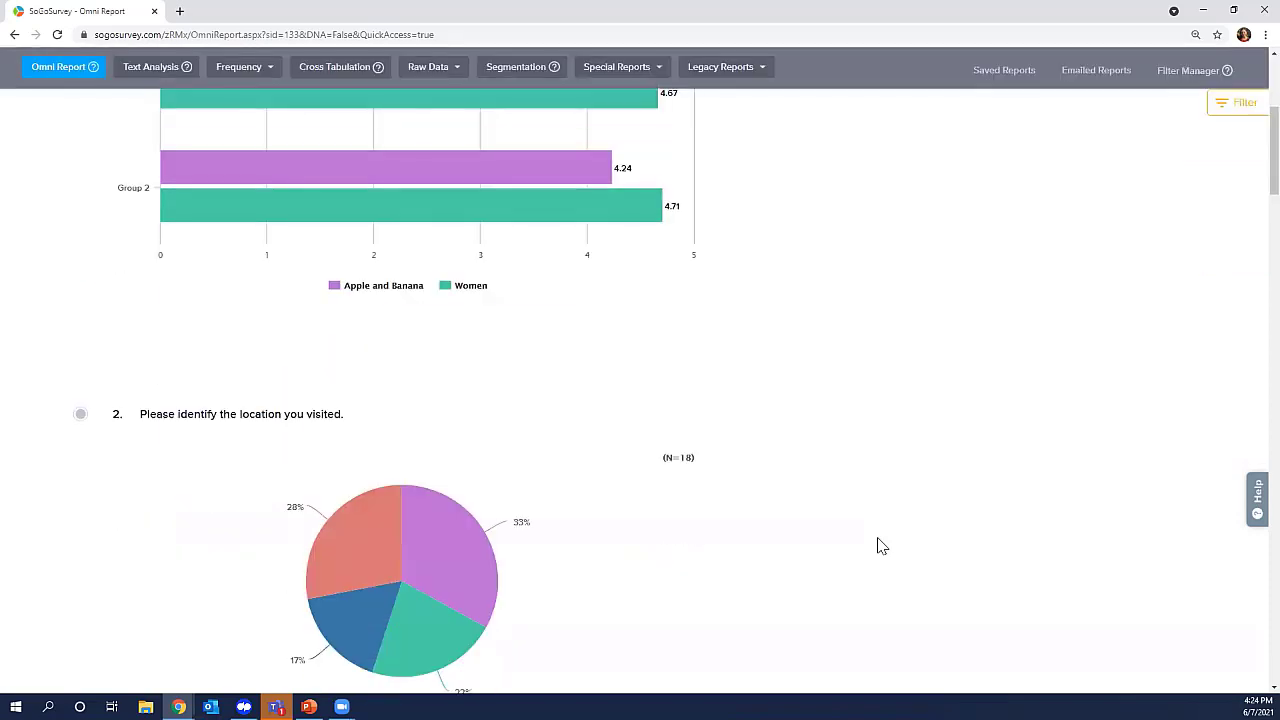
scroll(880, 545, up, 3)
scroll(880, 545, up, 1)
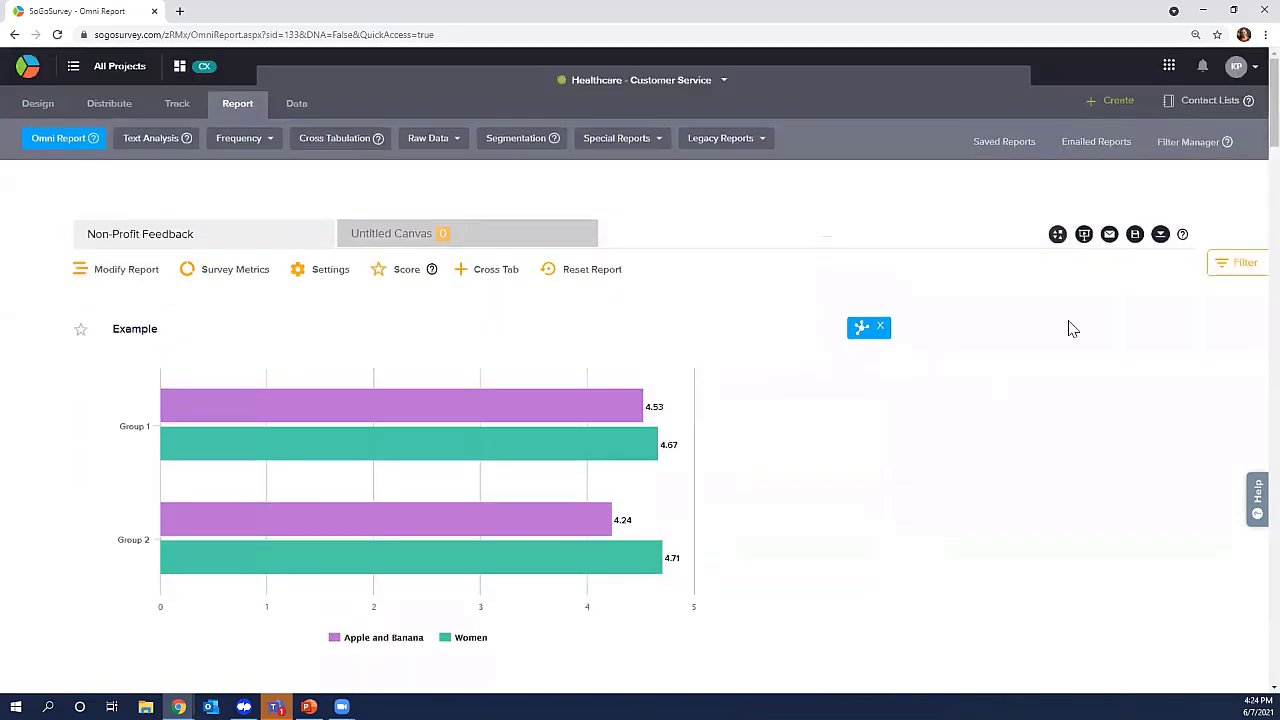
click(1112, 240)
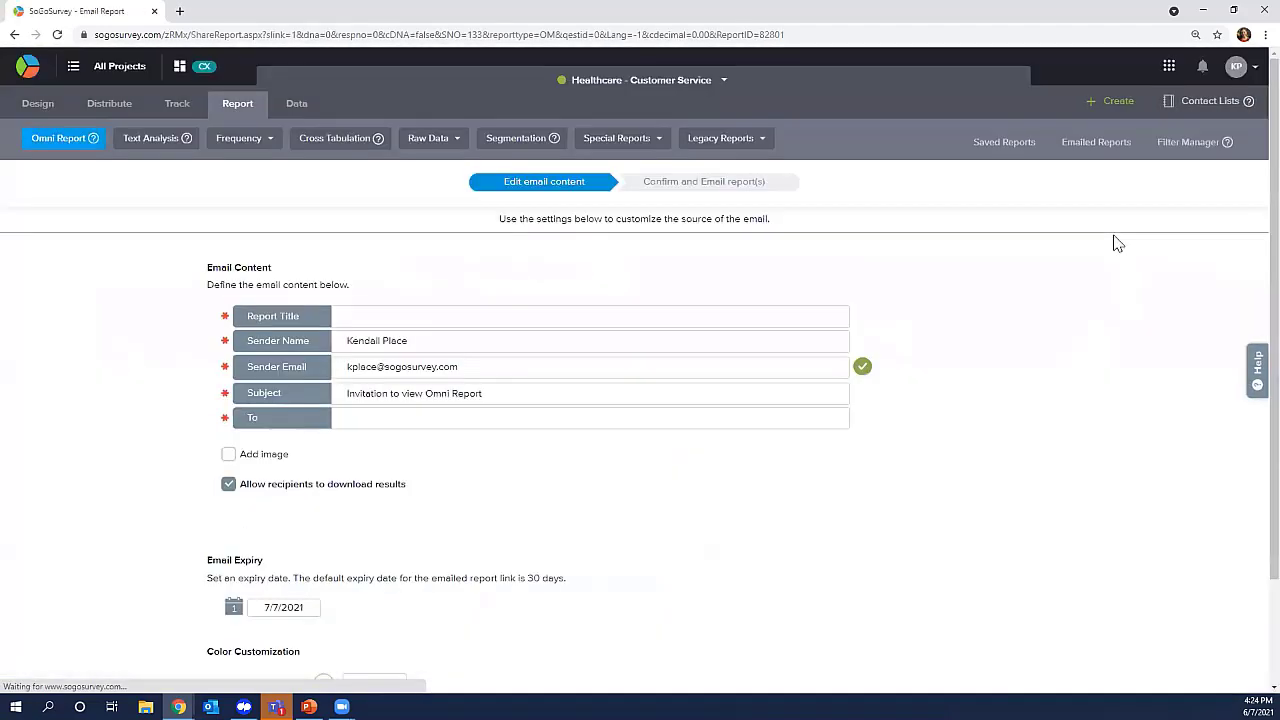
scroll(1118, 244, down, 3)
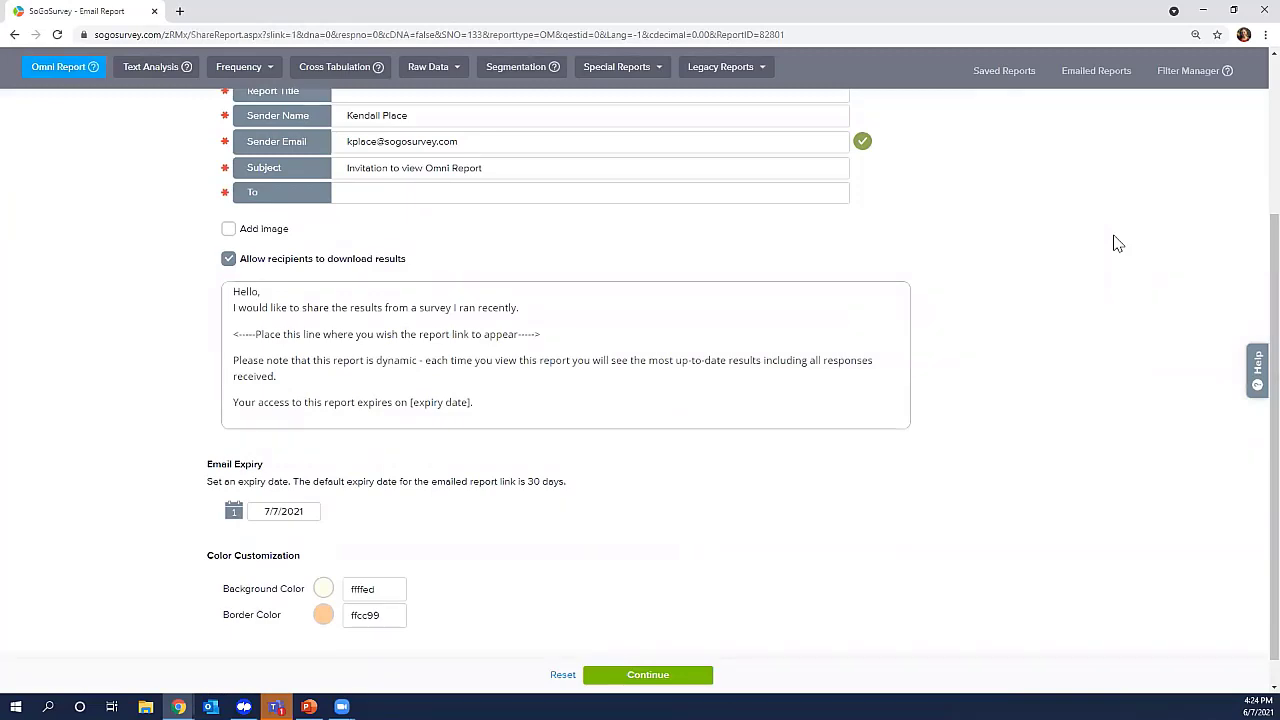
scroll(1118, 244, up, 3)
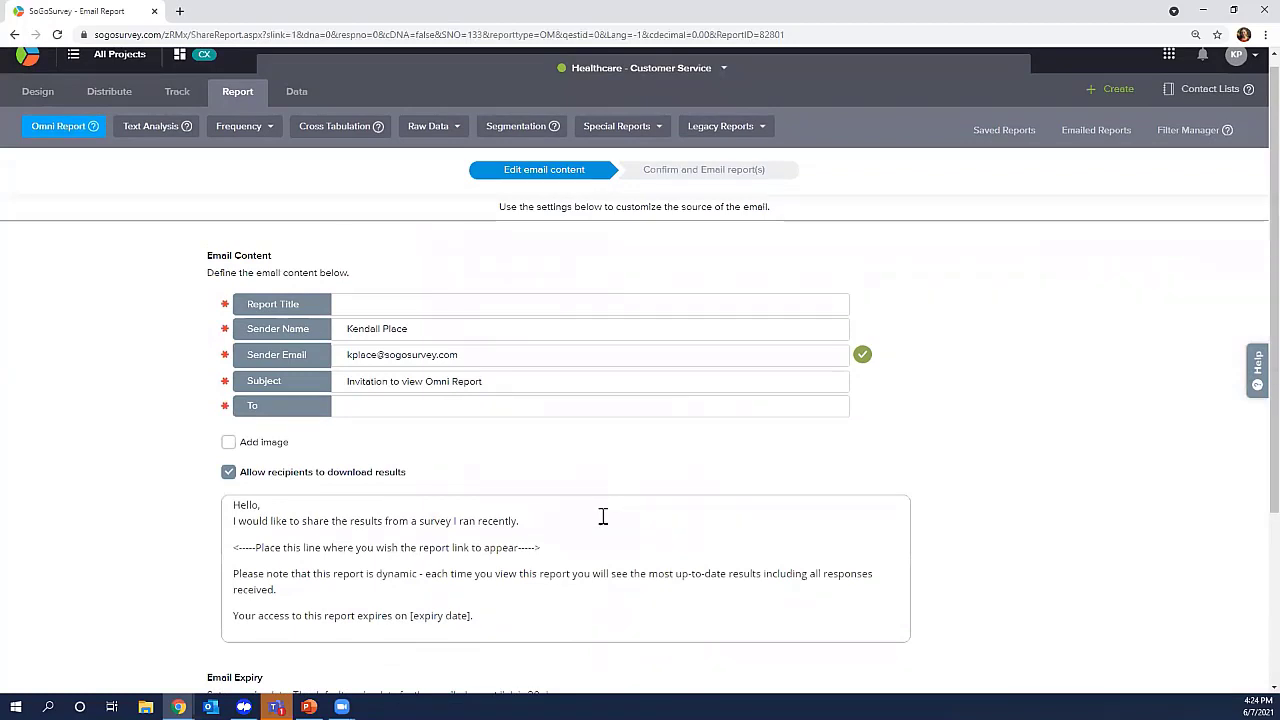
scroll(603, 516, up, 1)
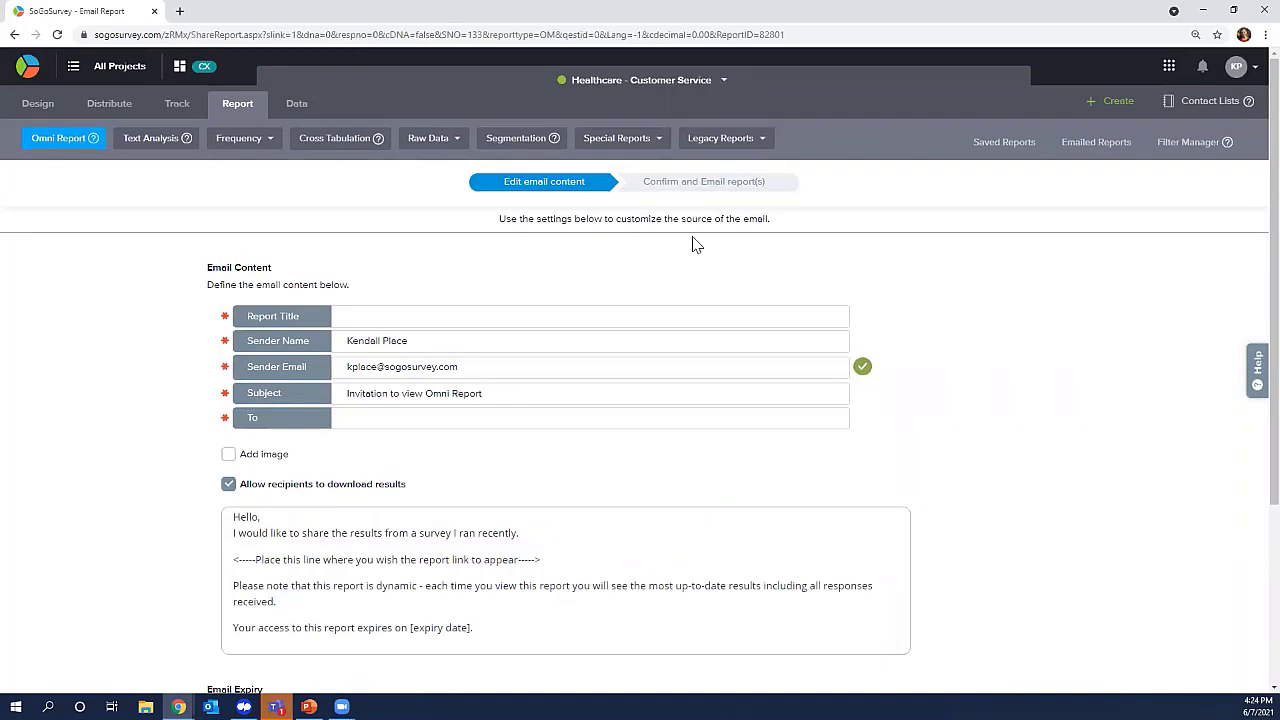
Return to the Omni Report and view its save and export options, dismissing both without saving or exporting.
click(70, 138)
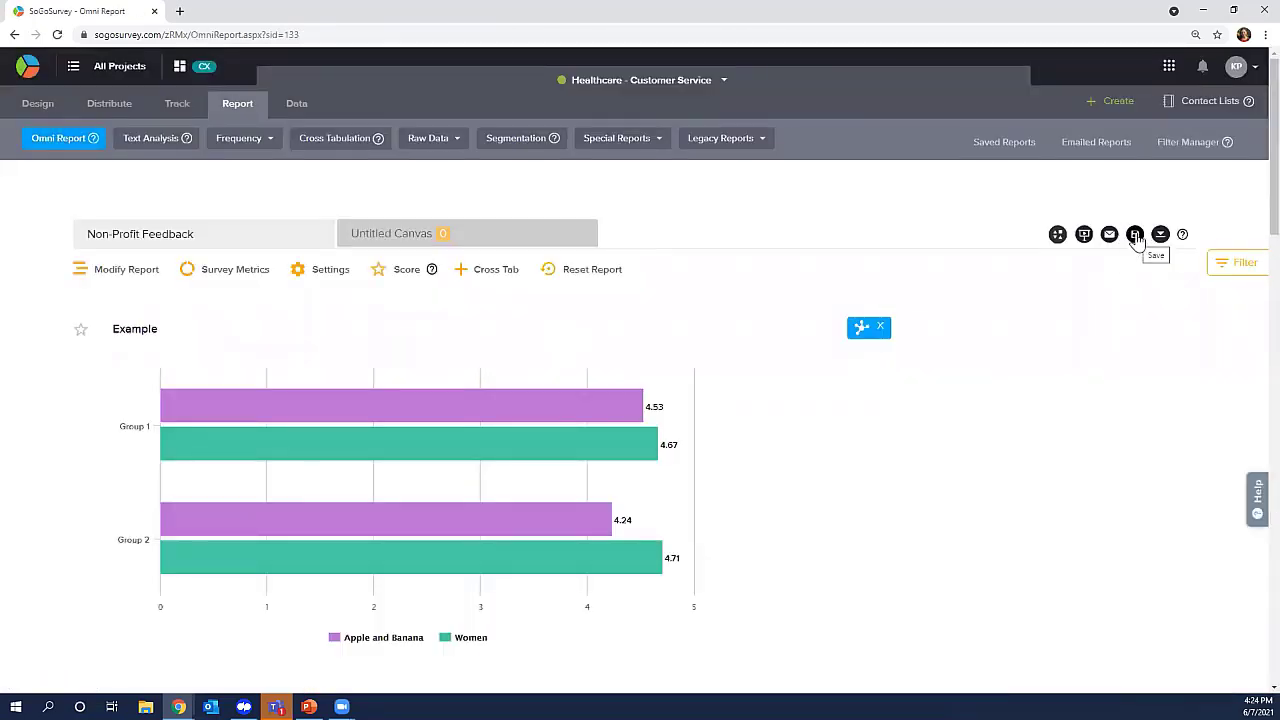
click(1135, 236)
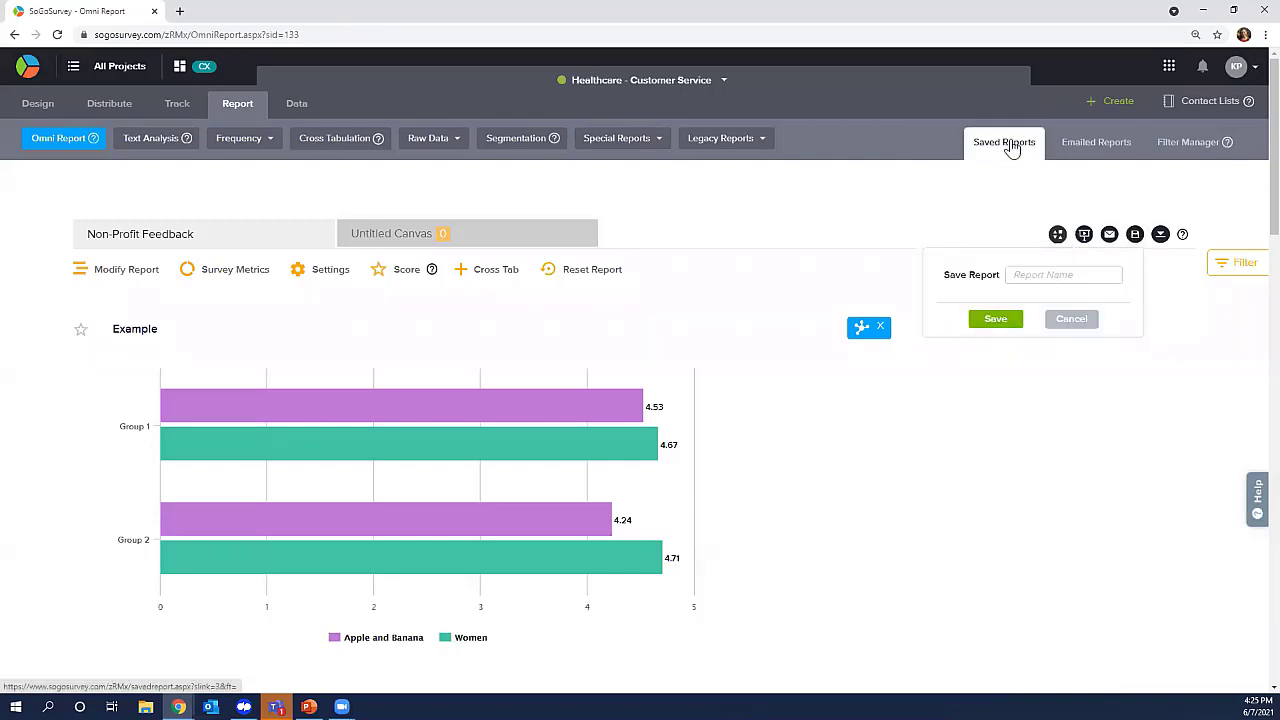
click(1162, 236)
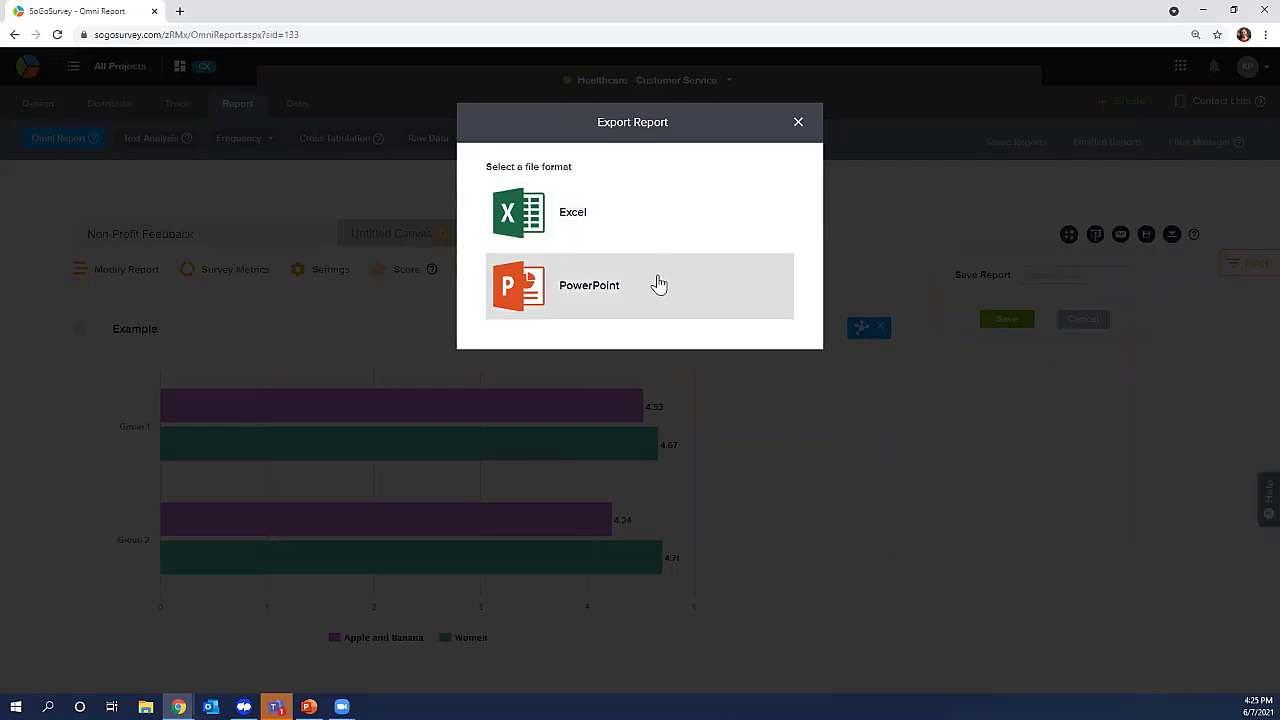
click(798, 122)
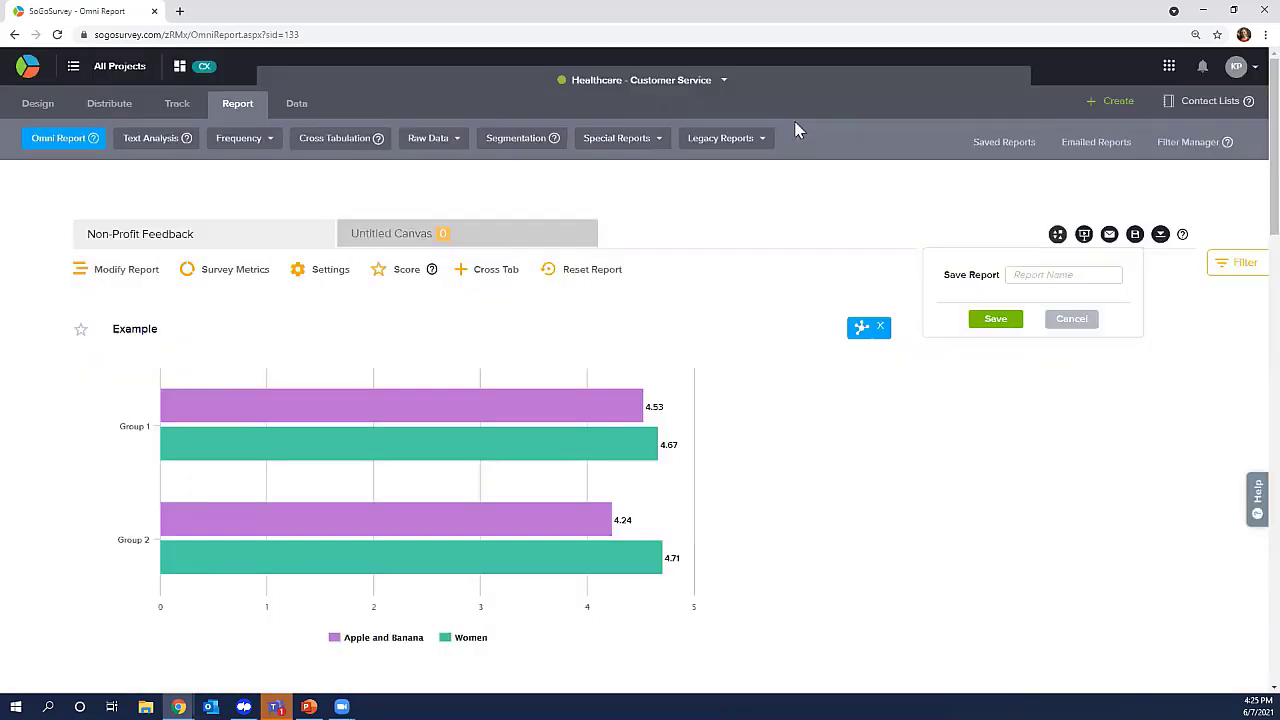
click(1084, 320)
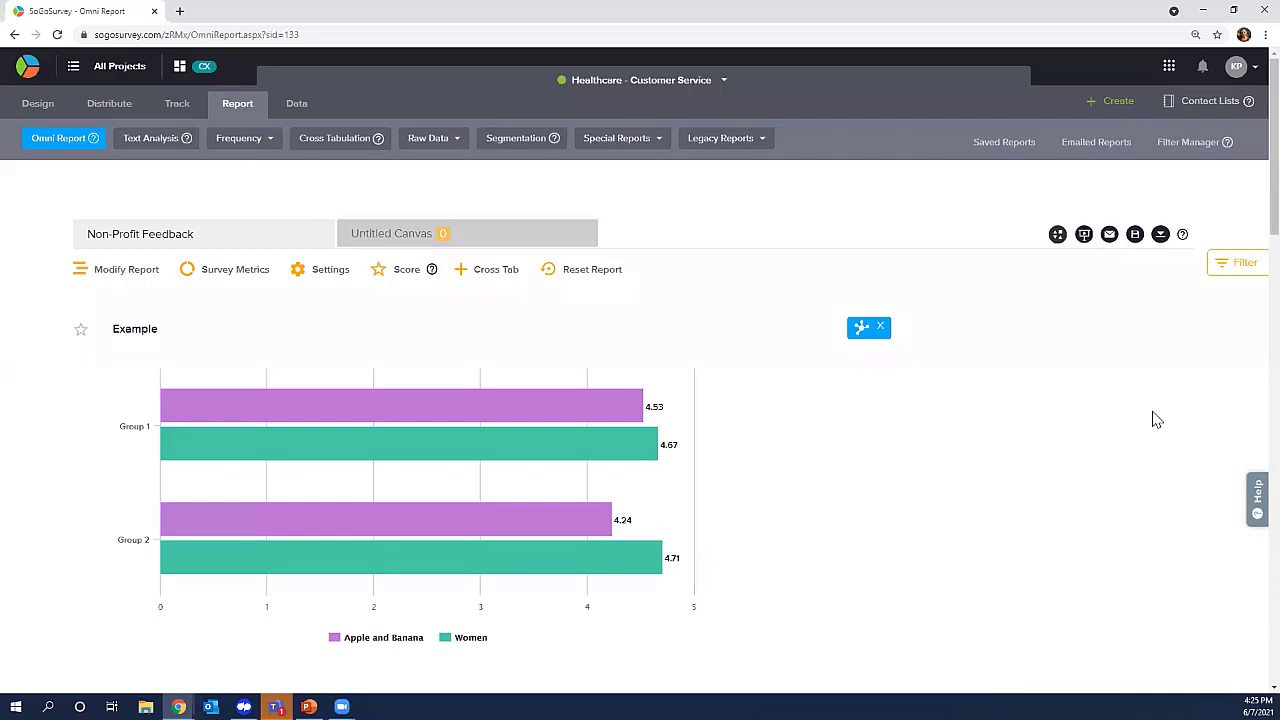
Generate an Individual raw data report with all questions, the default report properties and no filter.
click(438, 147)
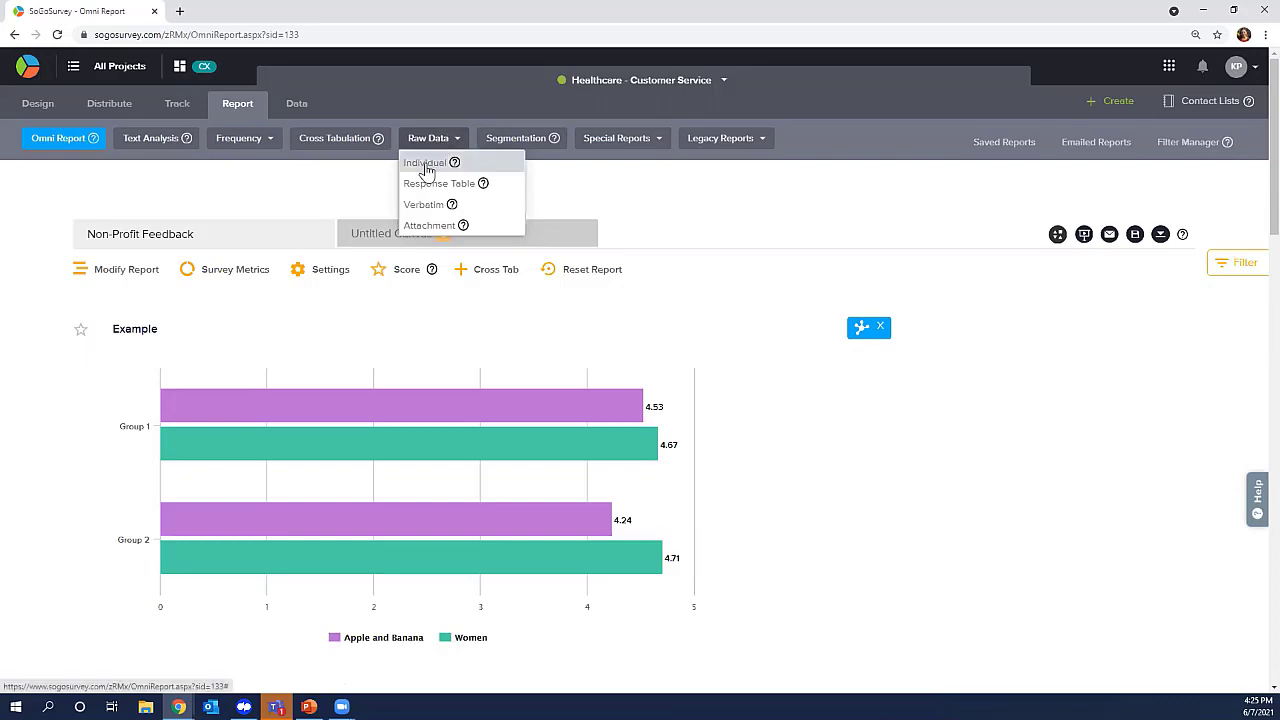
click(425, 164)
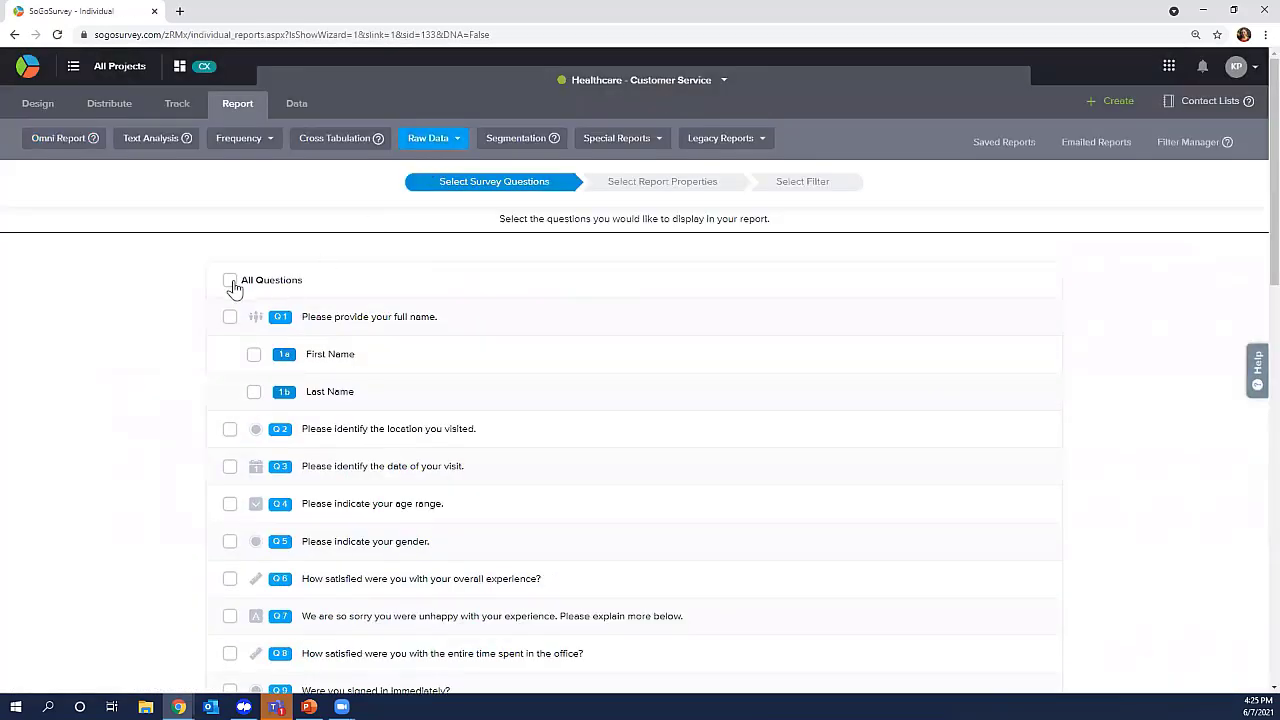
click(230, 282)
scroll(234, 286, down, 10)
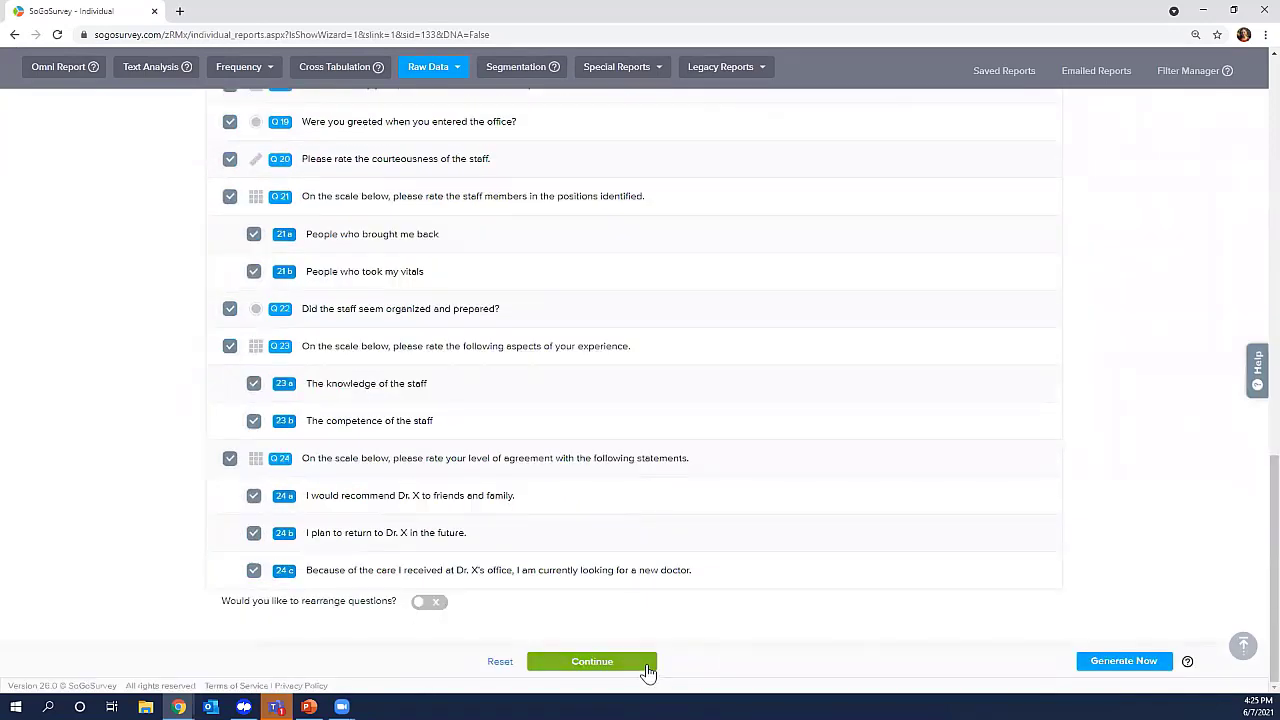
click(592, 661)
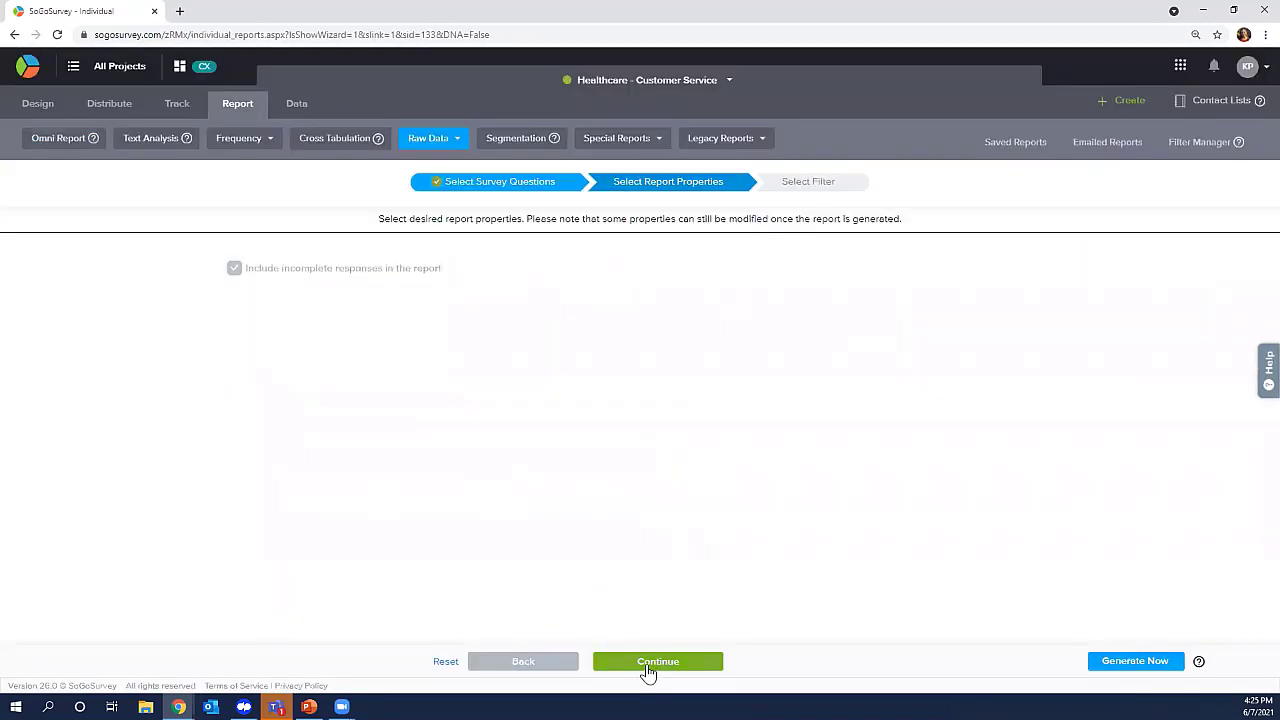
click(648, 665)
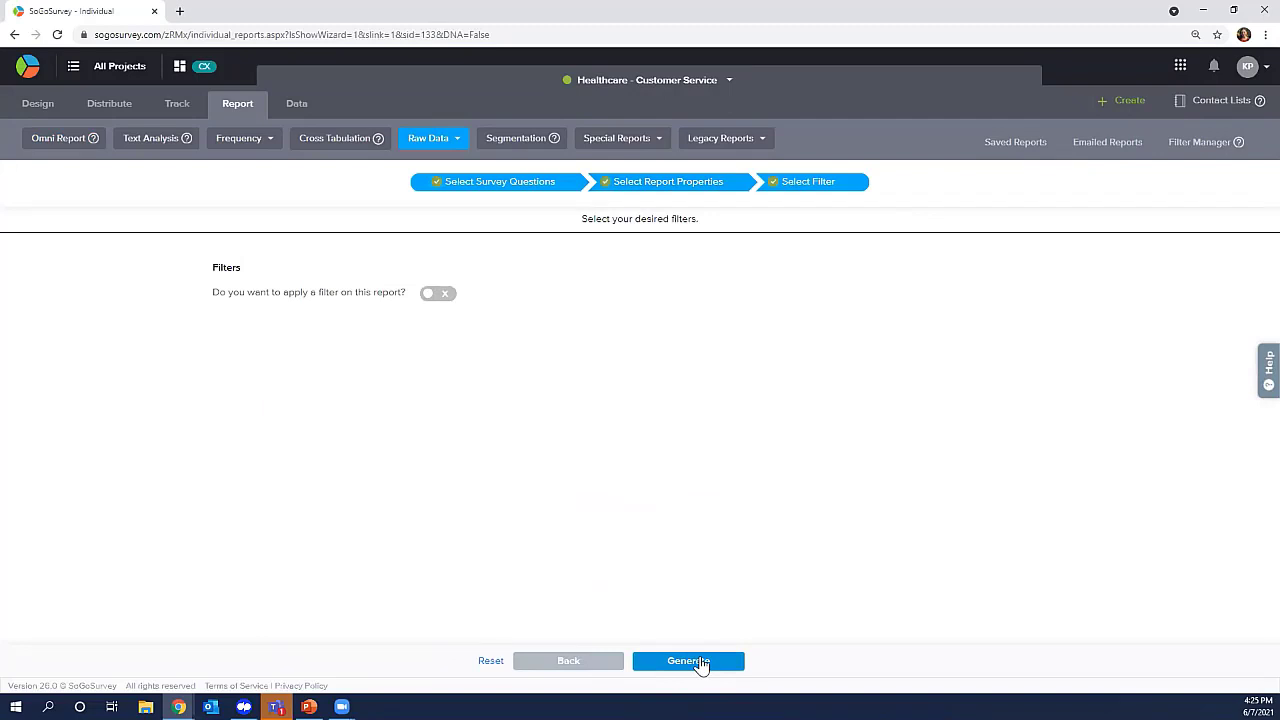
click(700, 662)
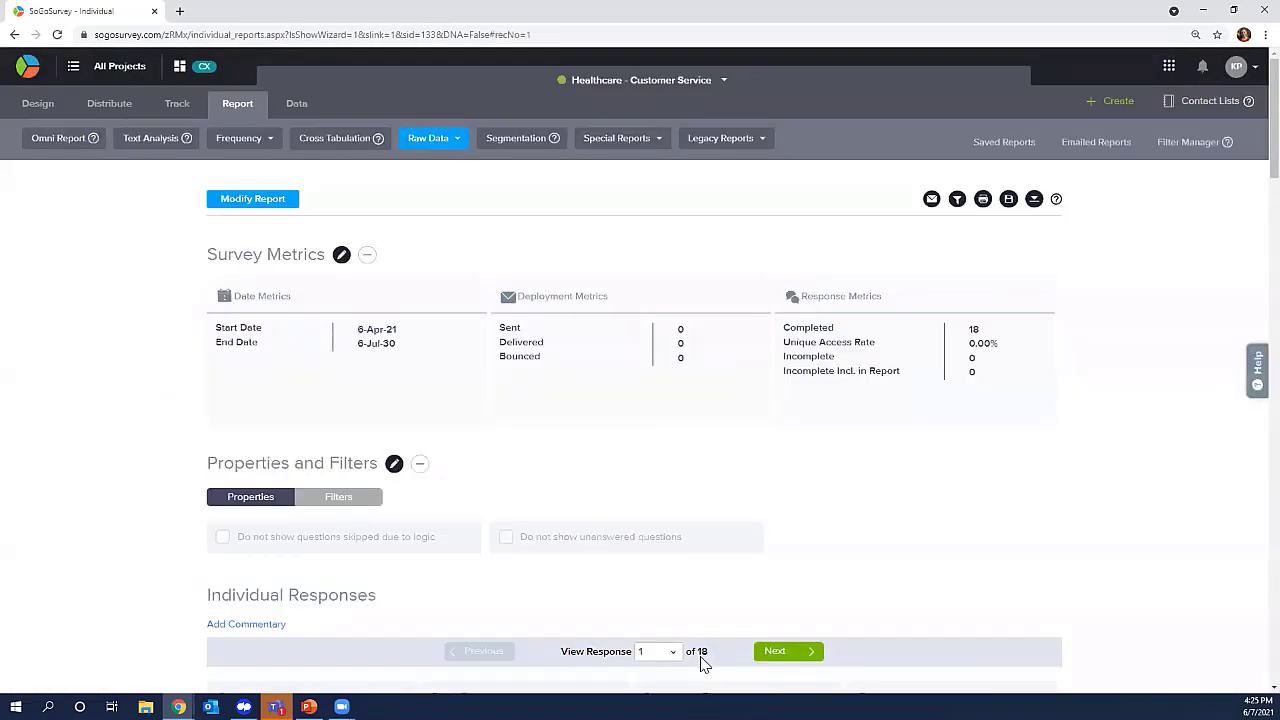
Examine the first individual response, including its answers, the unanswered and skipped questions, and the available response actions.
scroll(703, 663, down, 5)
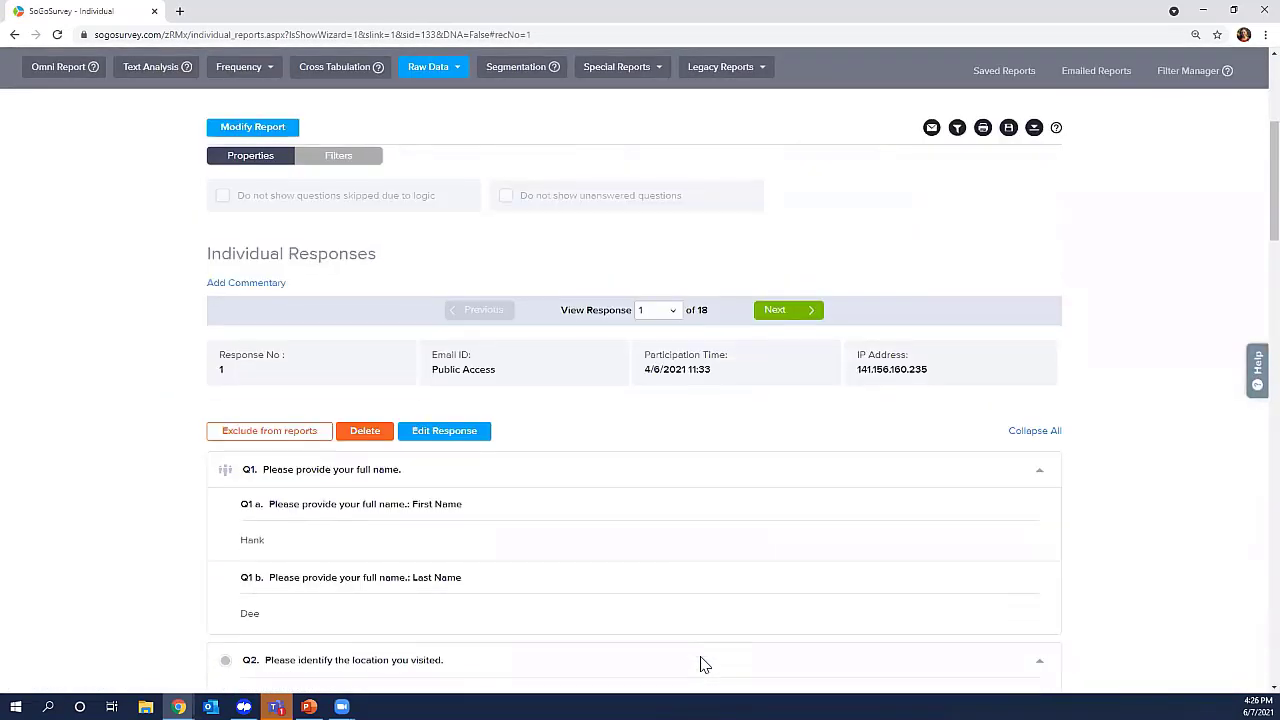
scroll(729, 491, down, 2)
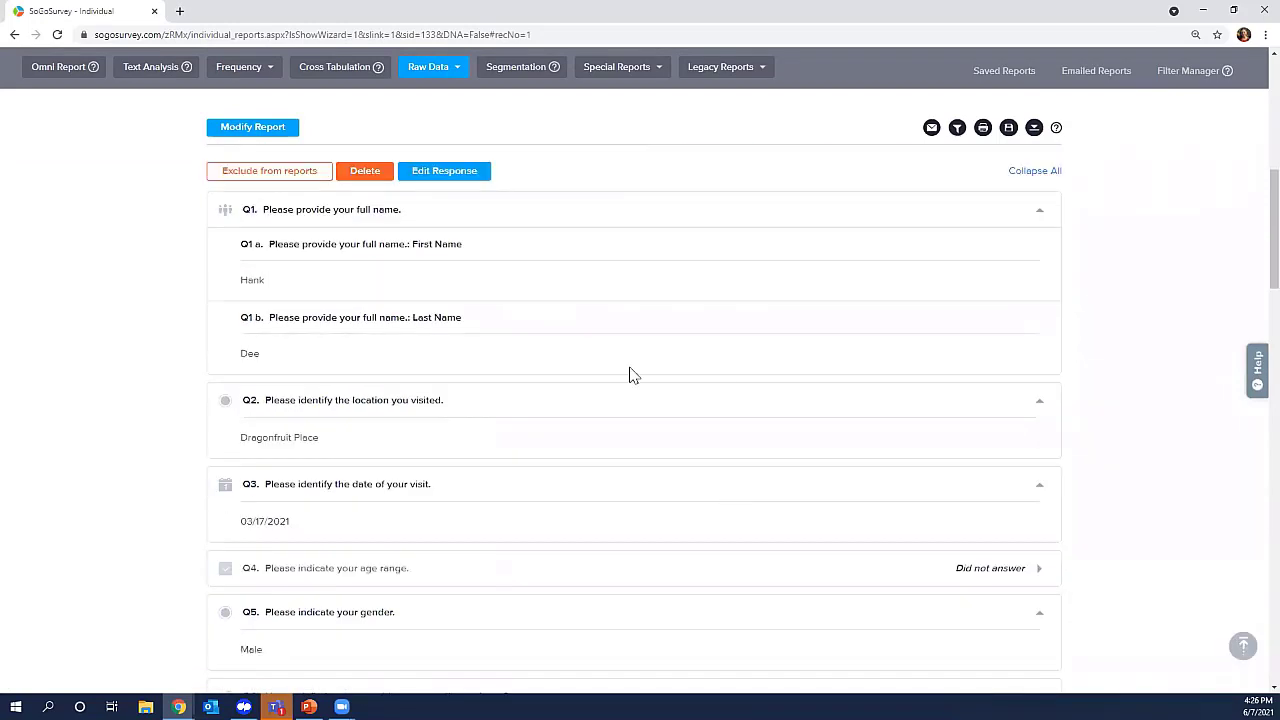
scroll(405, 314, down, 2)
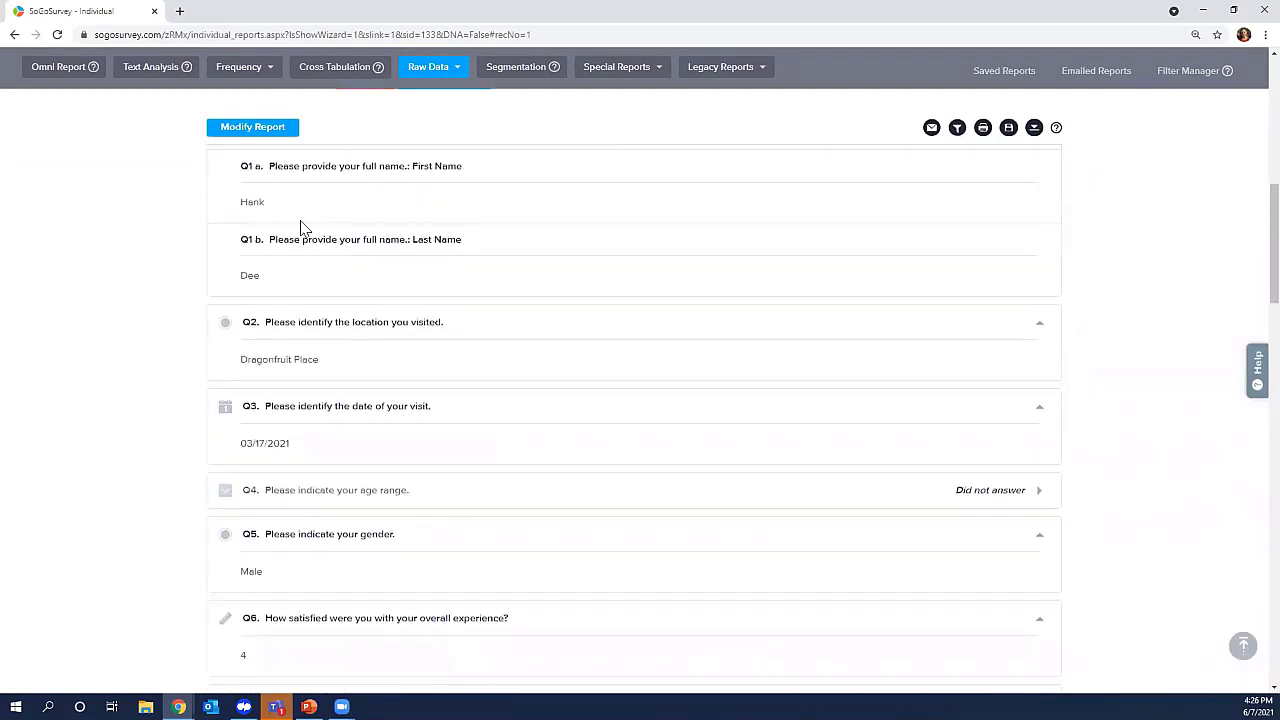
scroll(360, 414, down, 2)
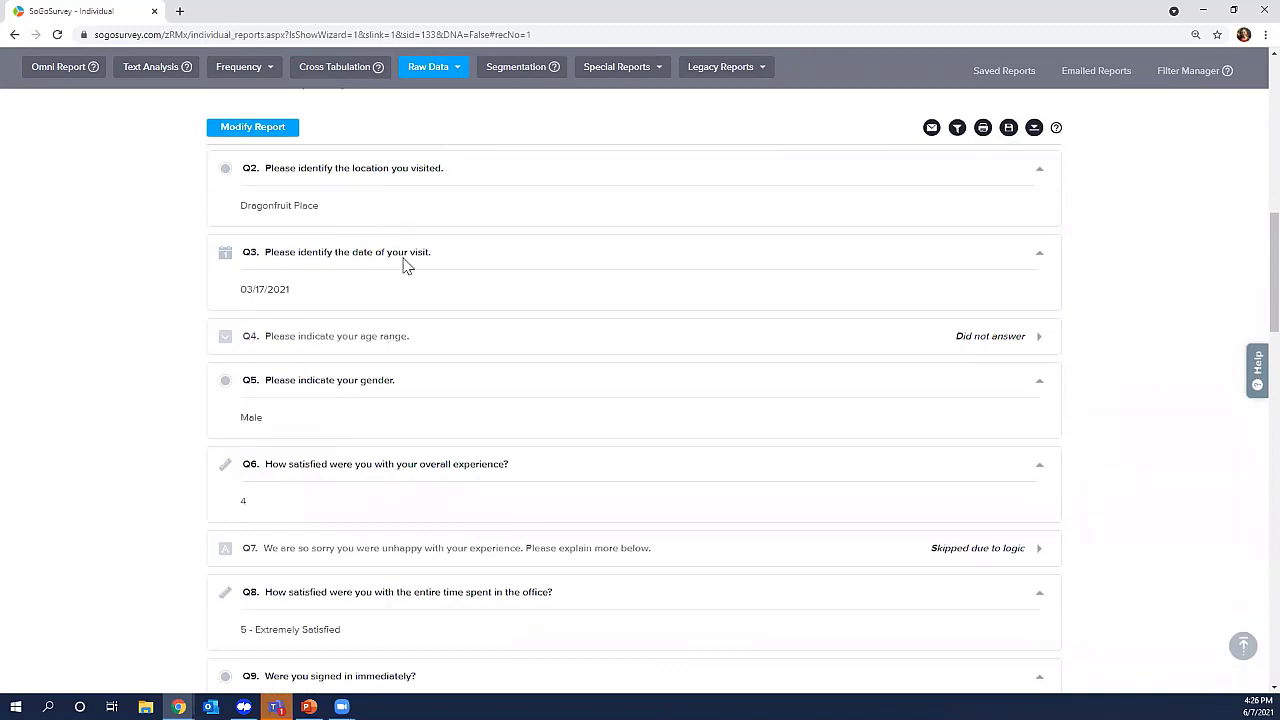
scroll(335, 424, down, 2)
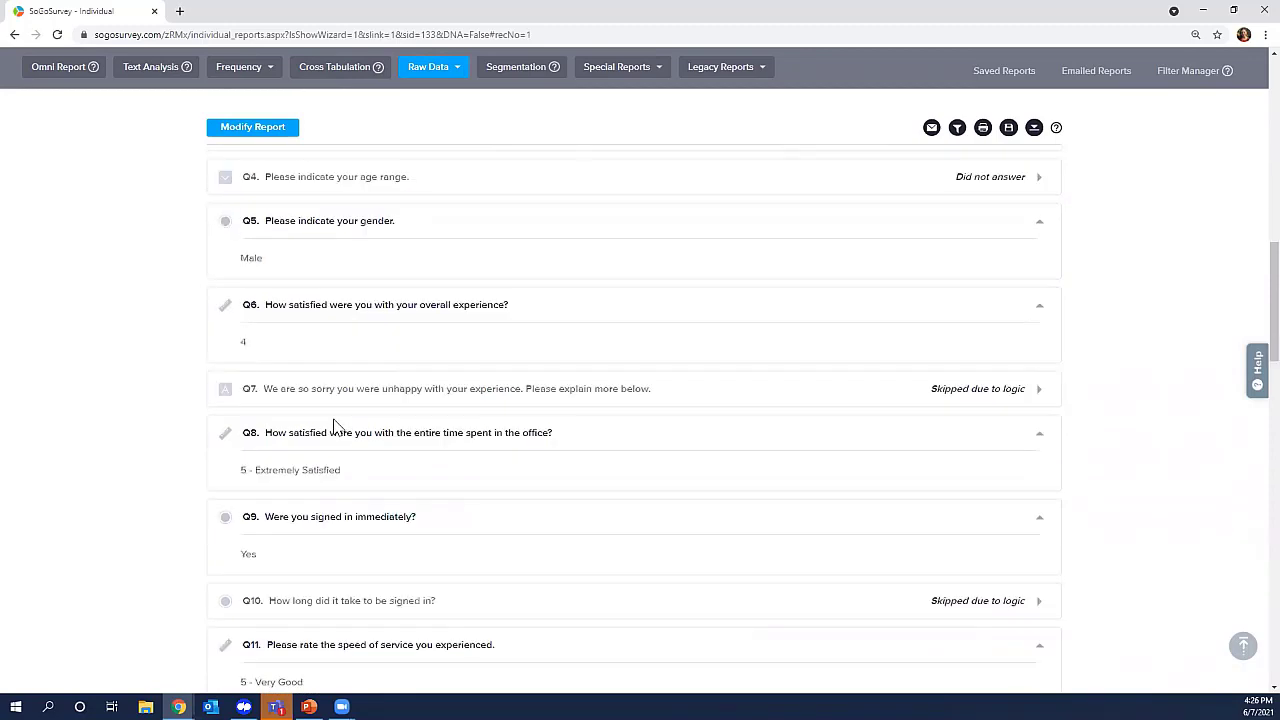
scroll(388, 237, up, 1)
scroll(517, 478, down, 5)
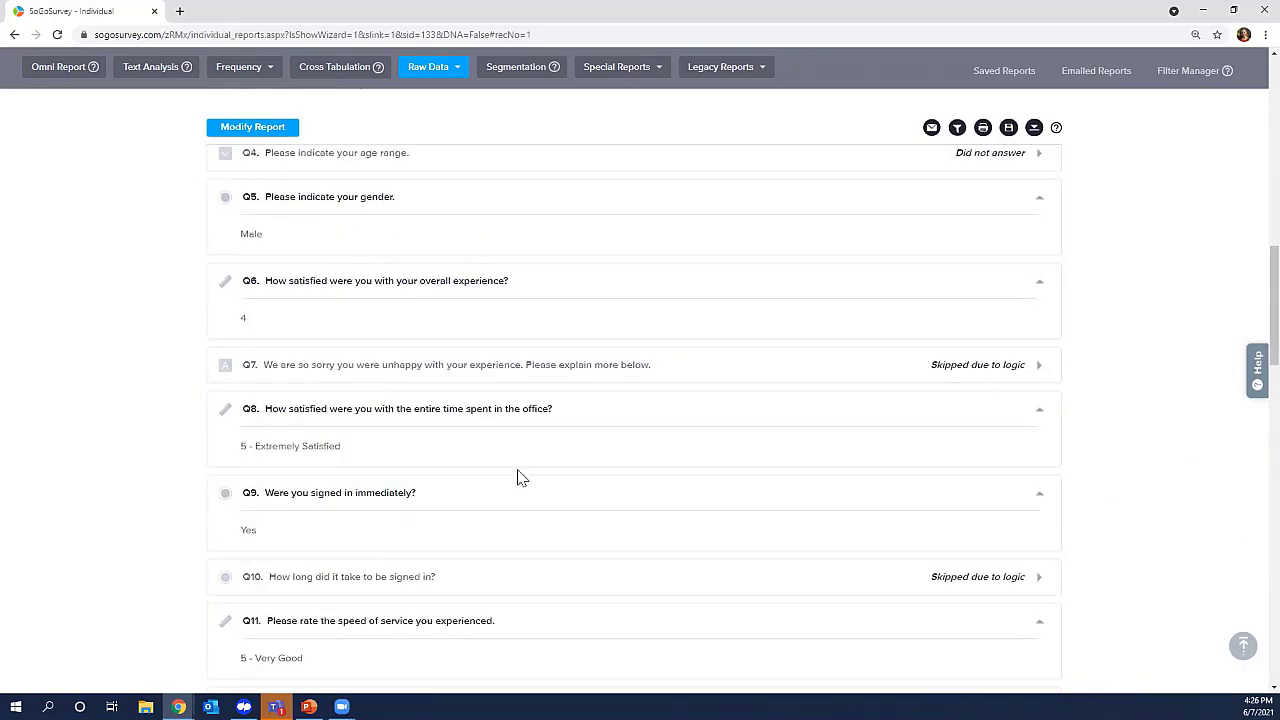
scroll(517, 478, down, 5)
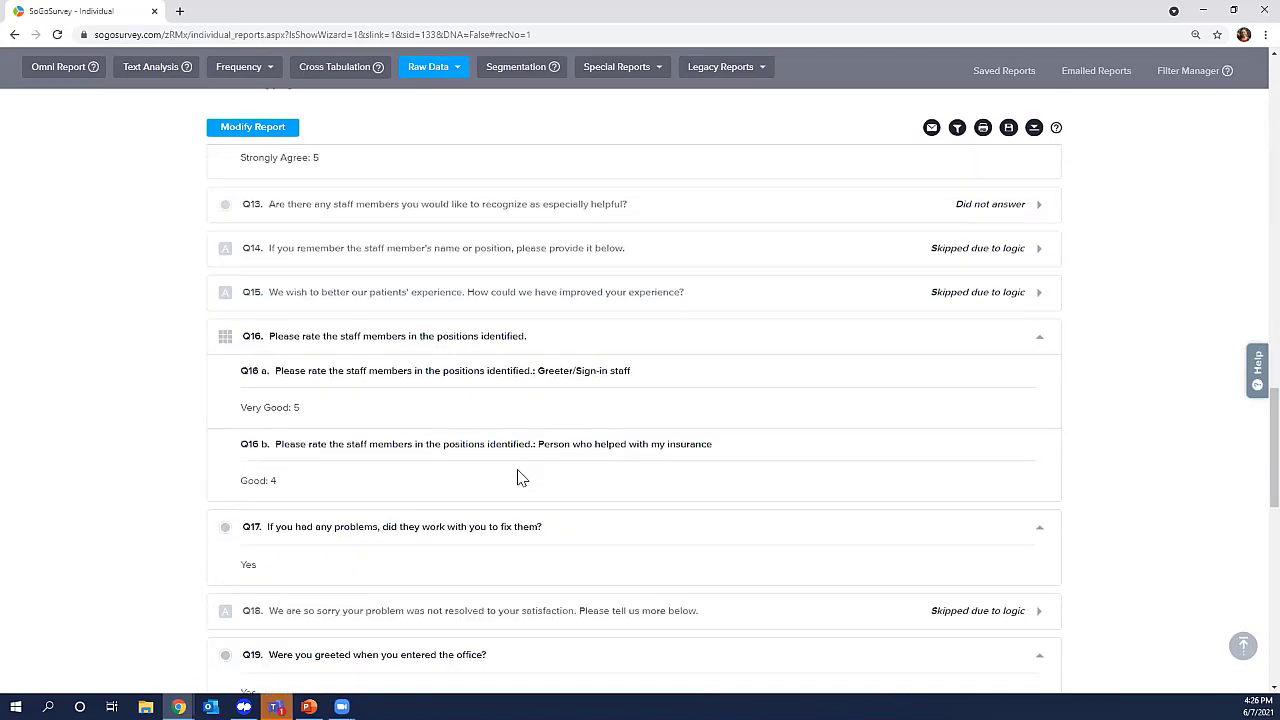
scroll(517, 478, up, 13)
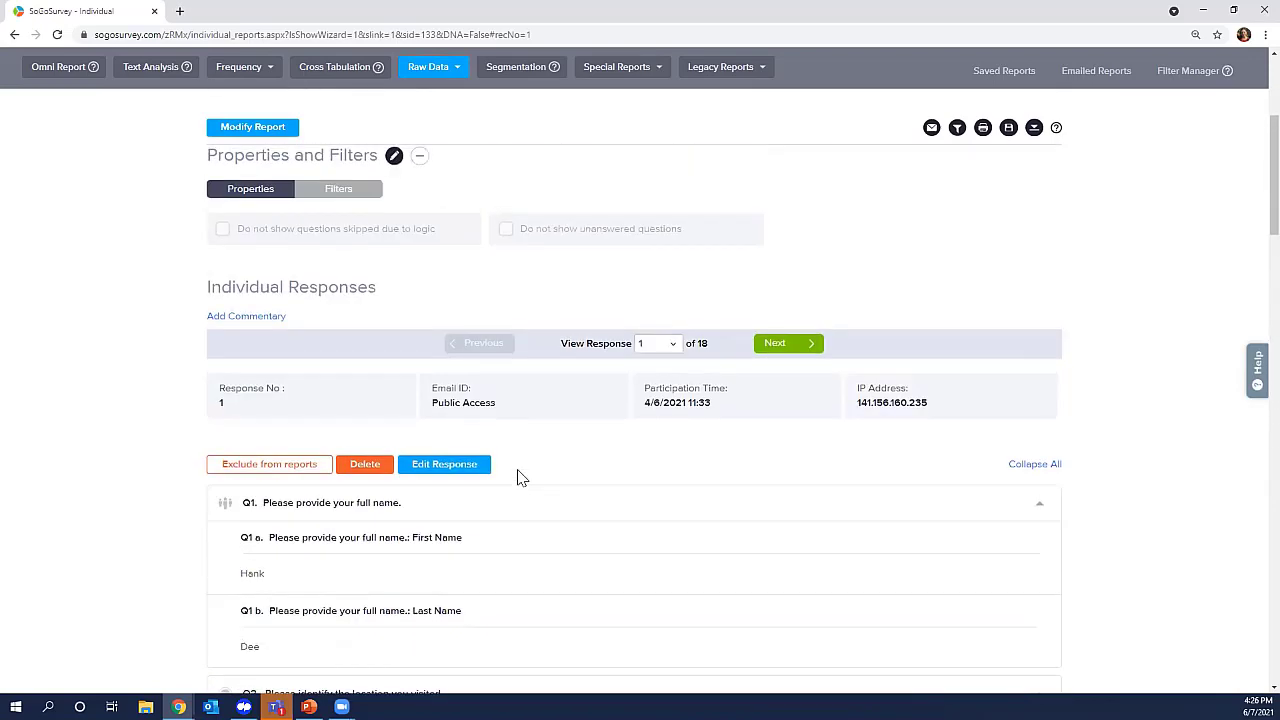
scroll(517, 478, down, 1)
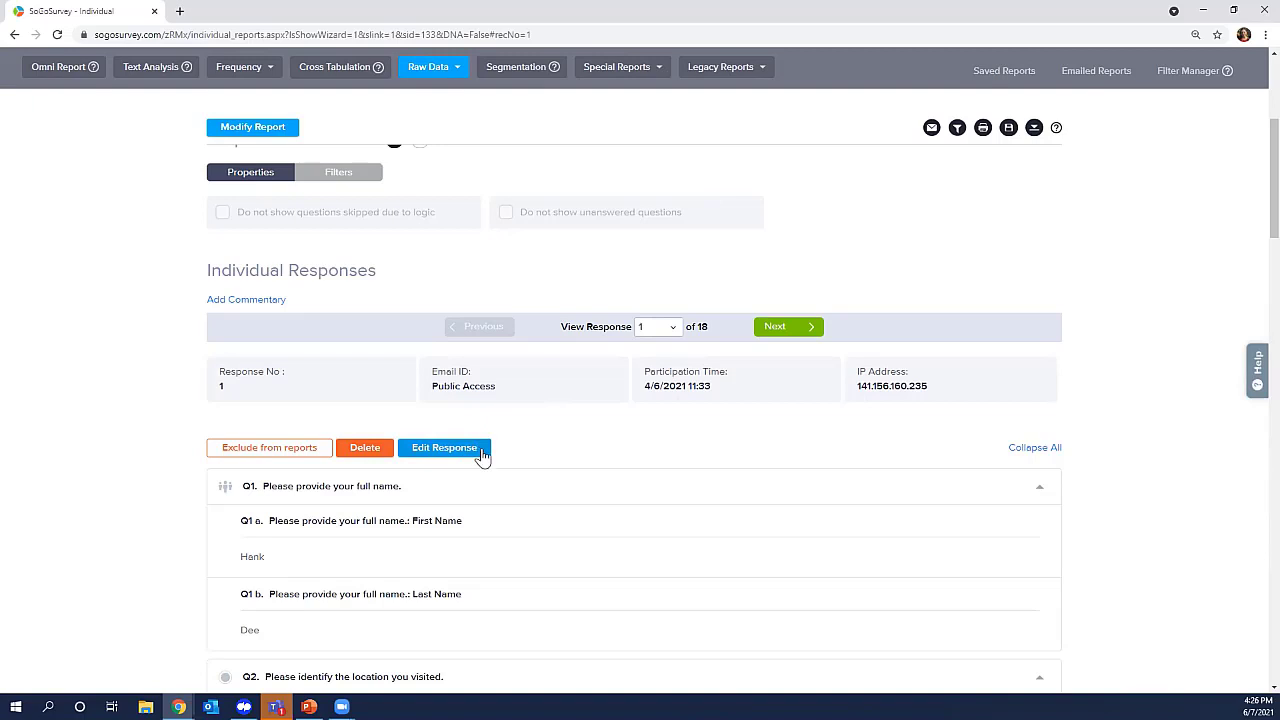
scroll(584, 459, up, 1)
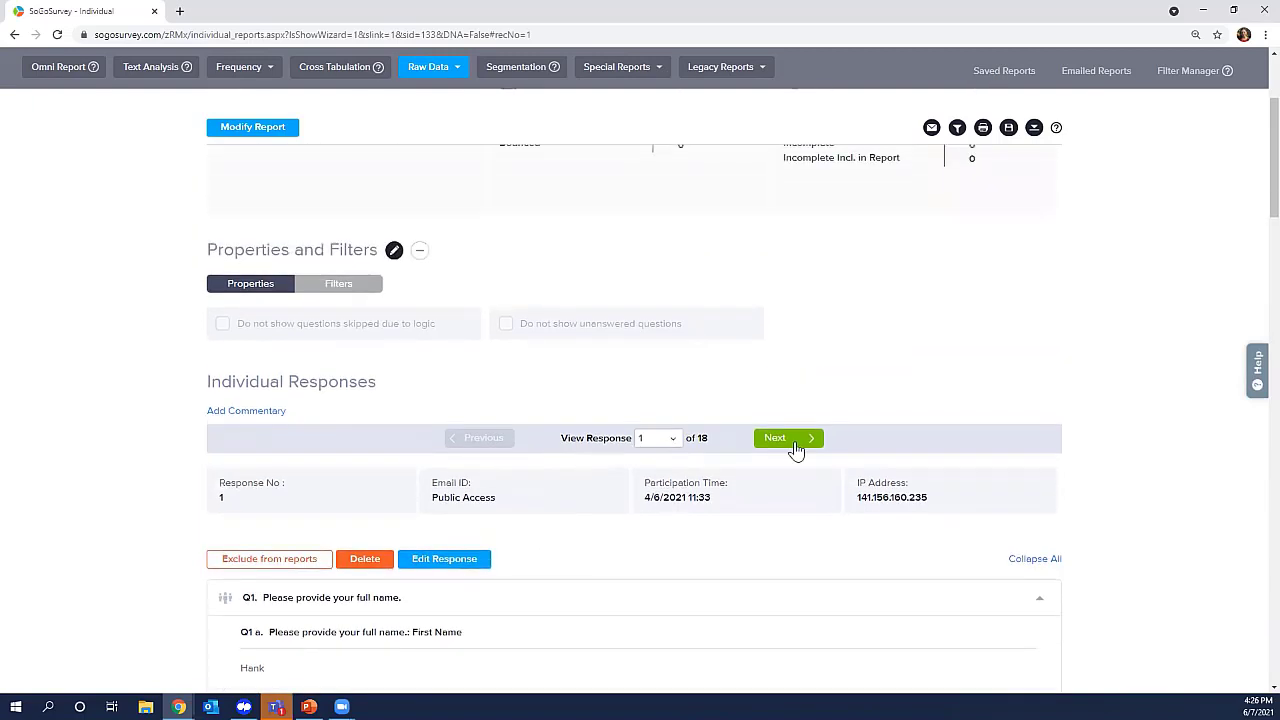
Advance to response 2 in the Individual report and look through its answers.
click(784, 447)
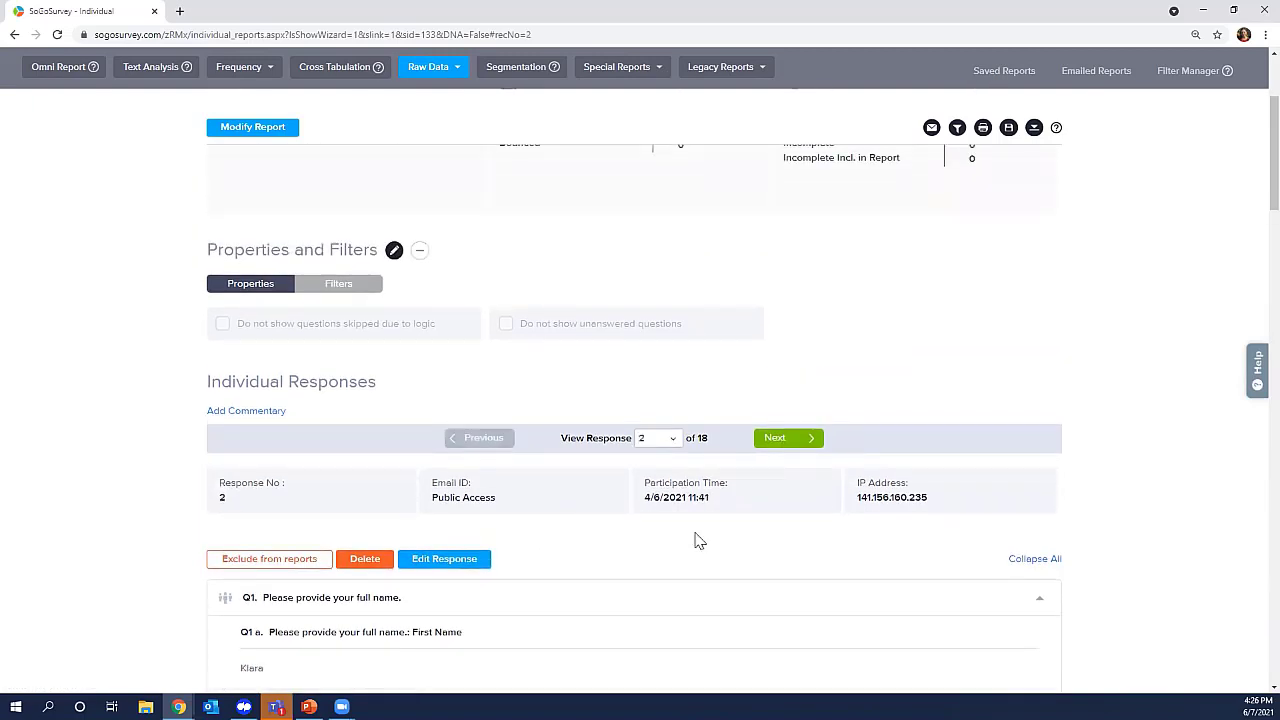
scroll(697, 539, down, 2)
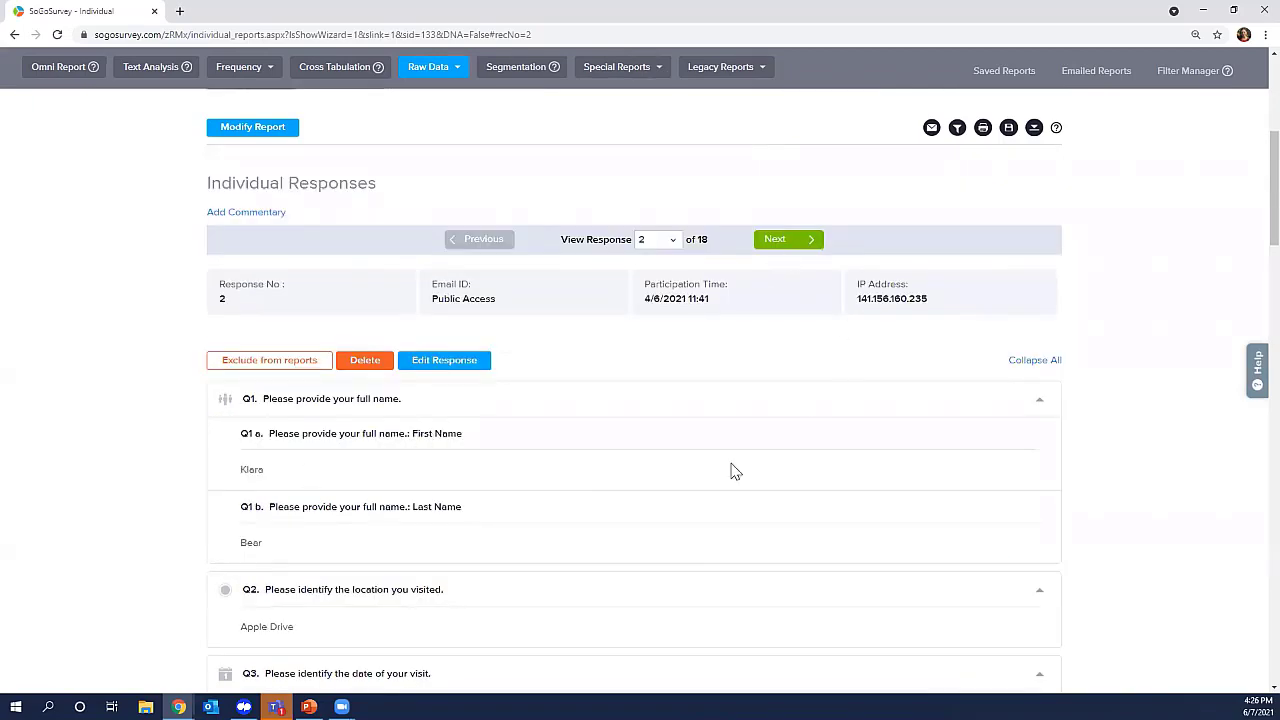
scroll(731, 469, down, 3)
scroll(731, 469, up, 6)
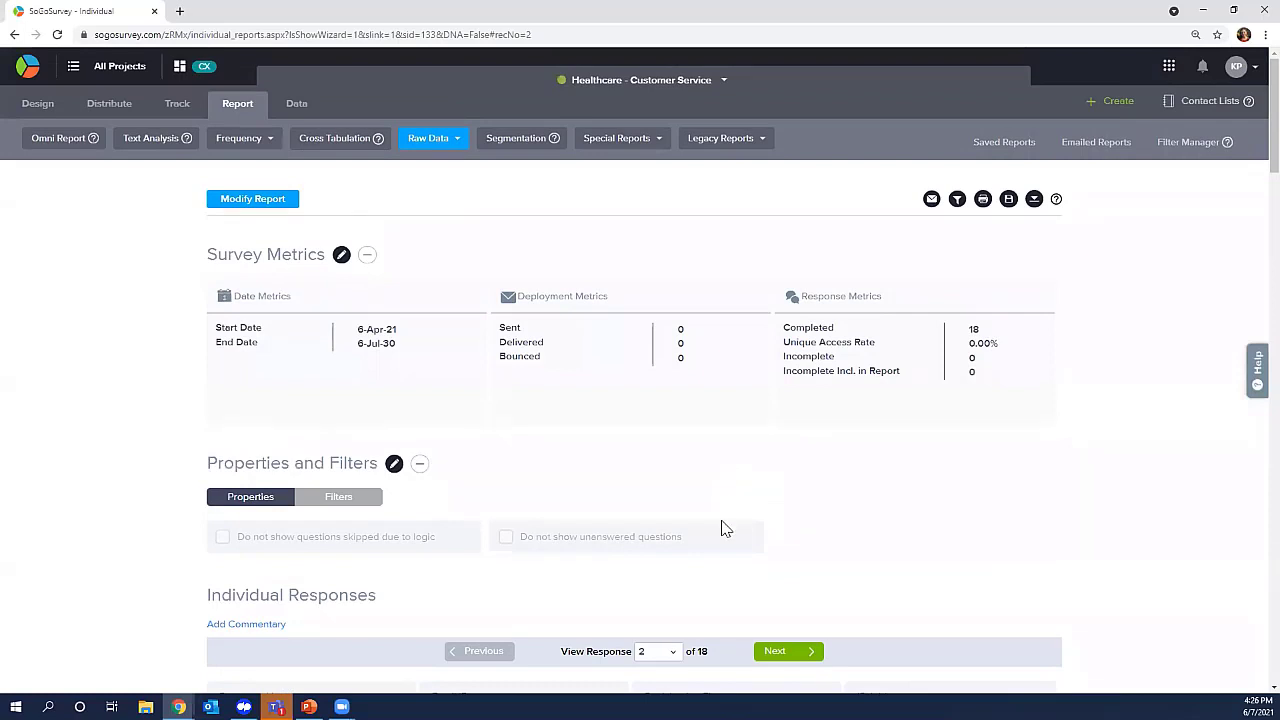
Start a Response Table raw data report that includes all survey questions in their original order.
click(449, 150)
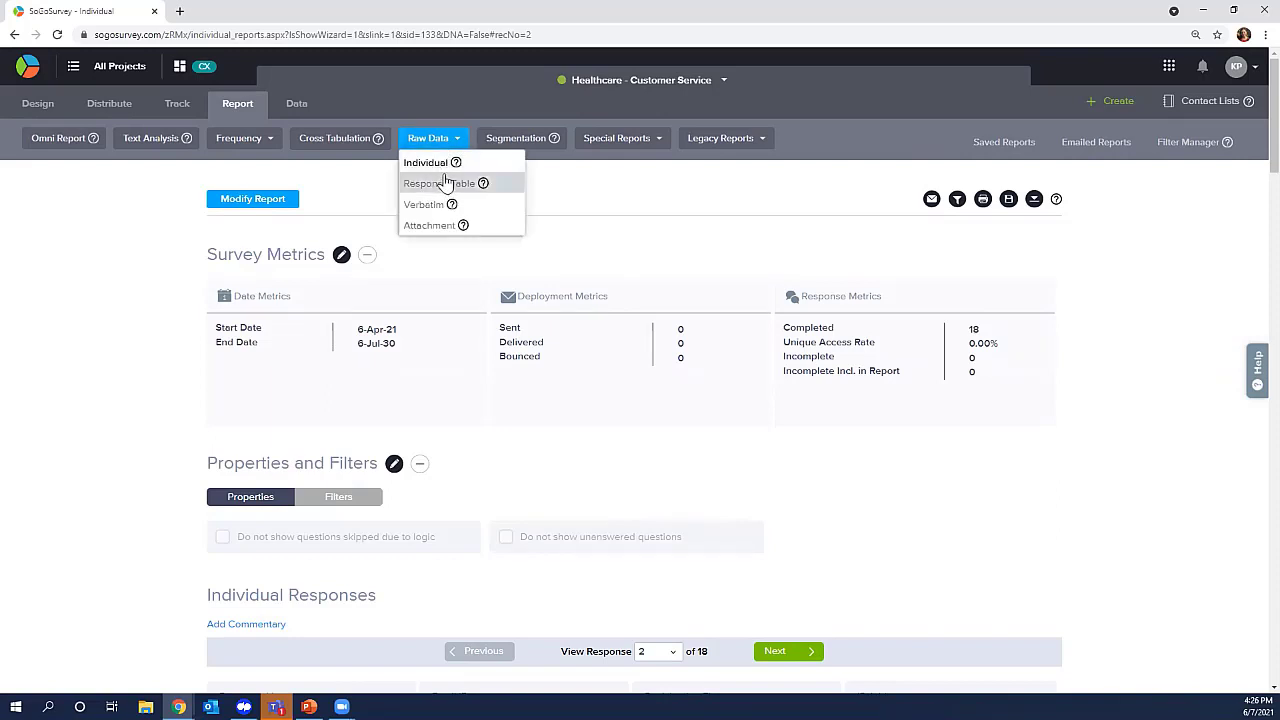
click(445, 186)
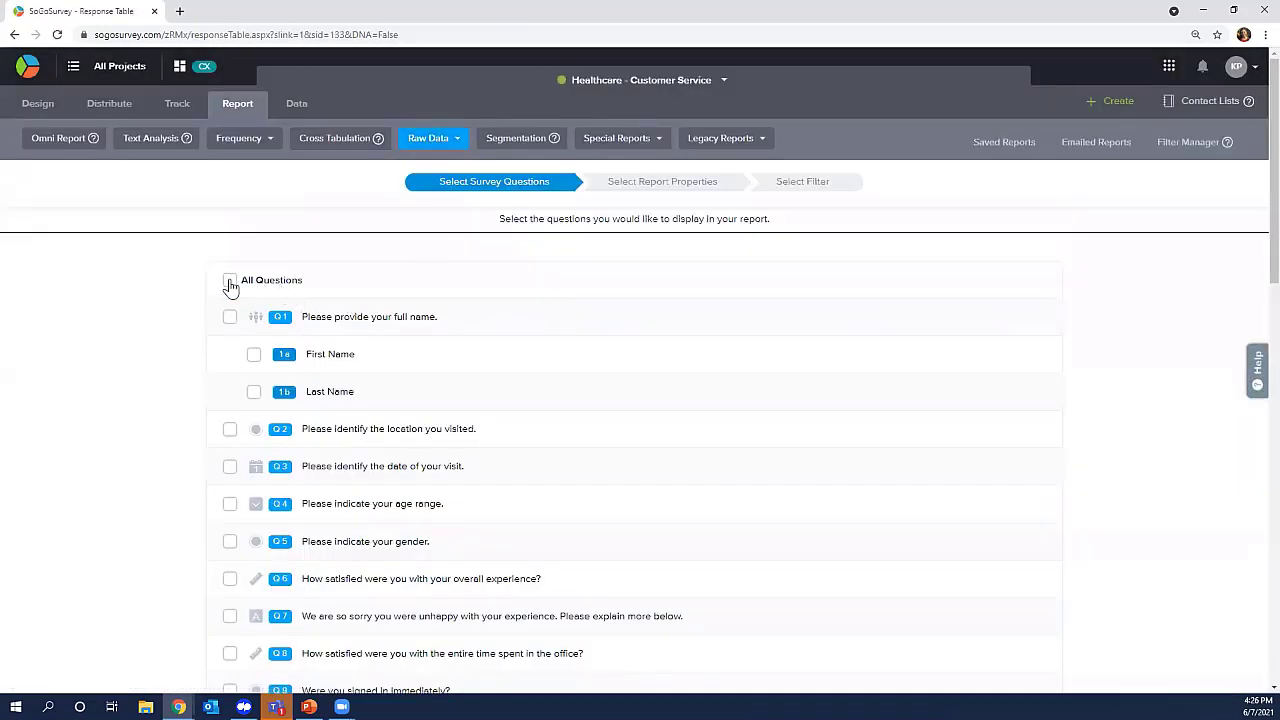
click(229, 280)
scroll(229, 286, down, 10)
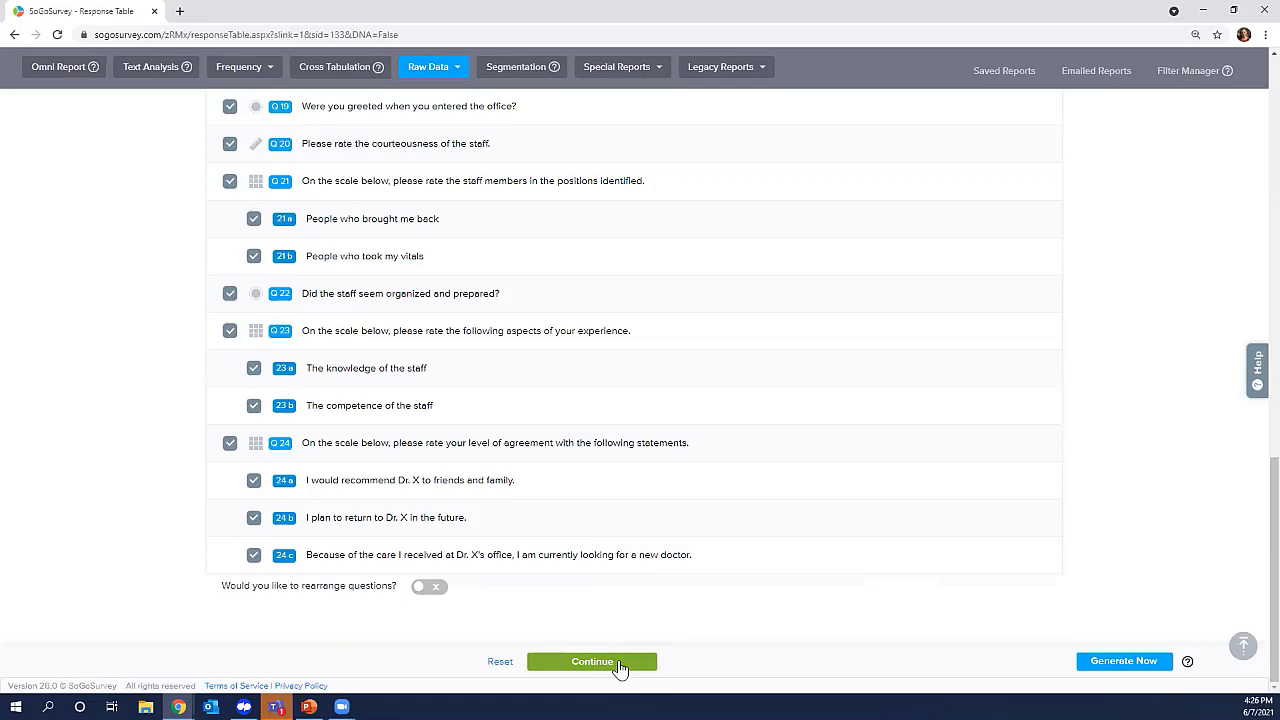
click(592, 662)
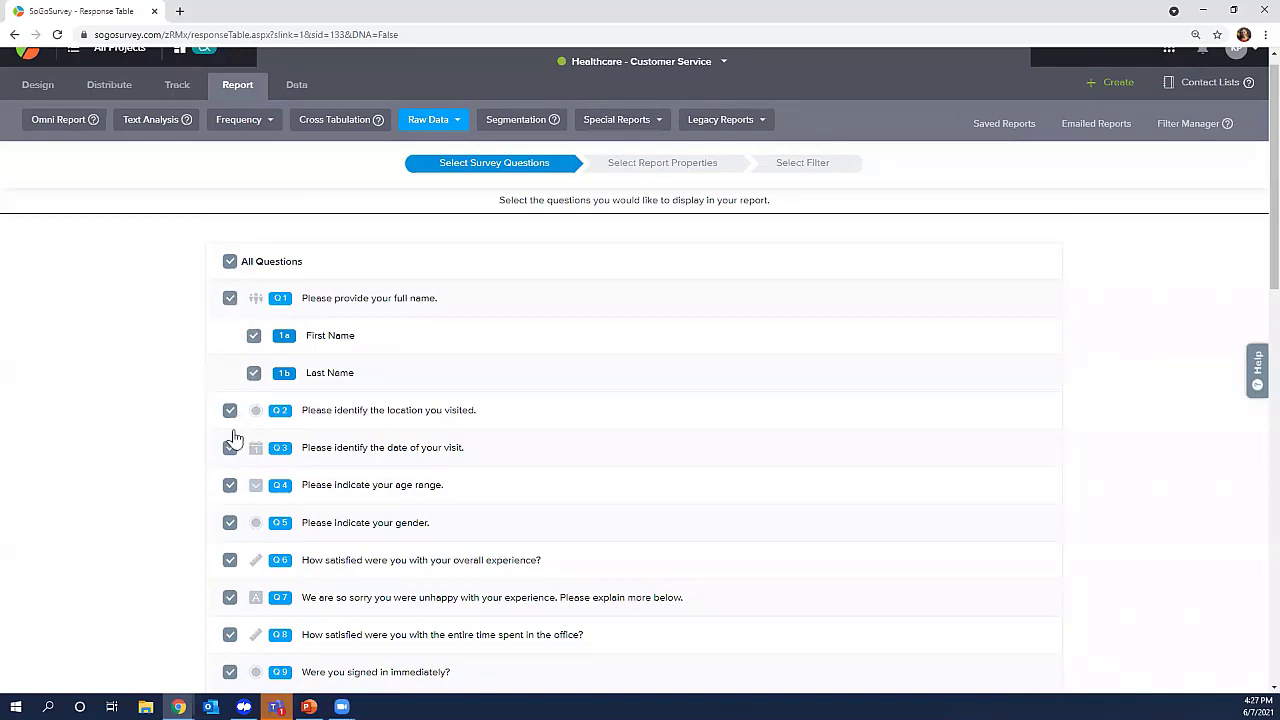
scroll(229, 486, down, 5)
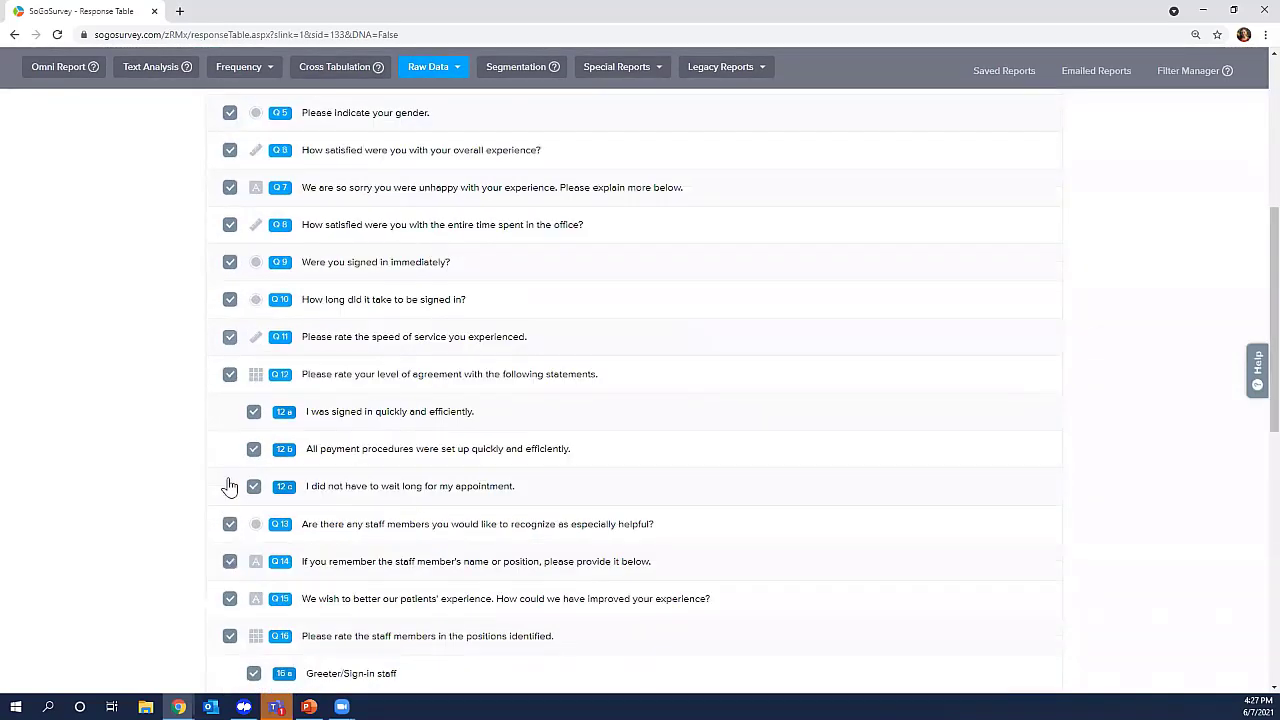
scroll(229, 486, down, 10)
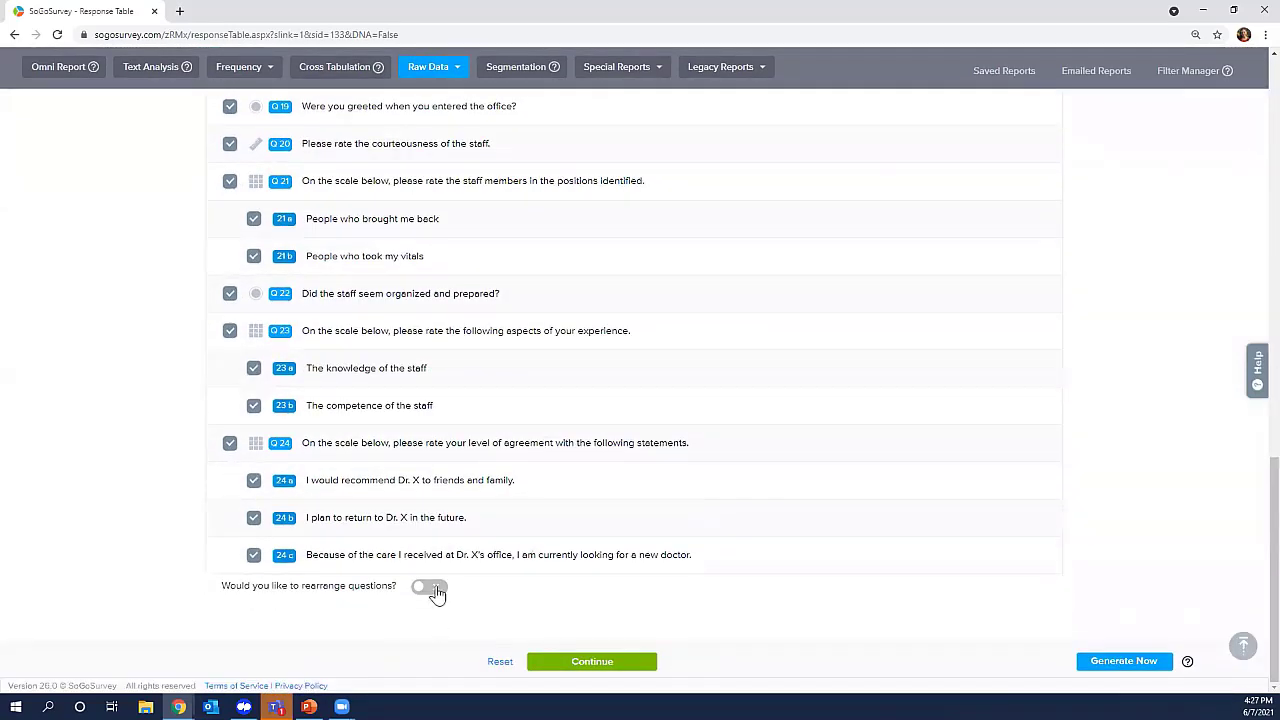
click(600, 662)
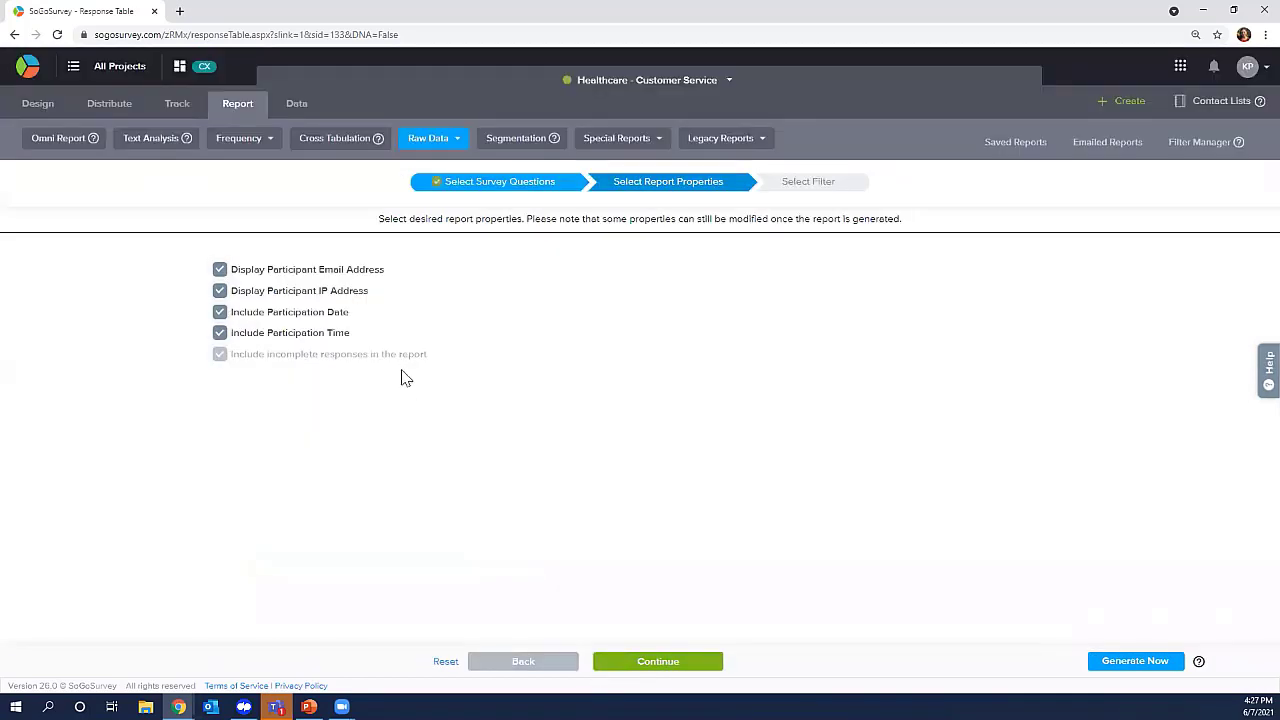
Leave the participant IP address and participation time out of the Response Table report and generate it without a filter.
click(316, 293)
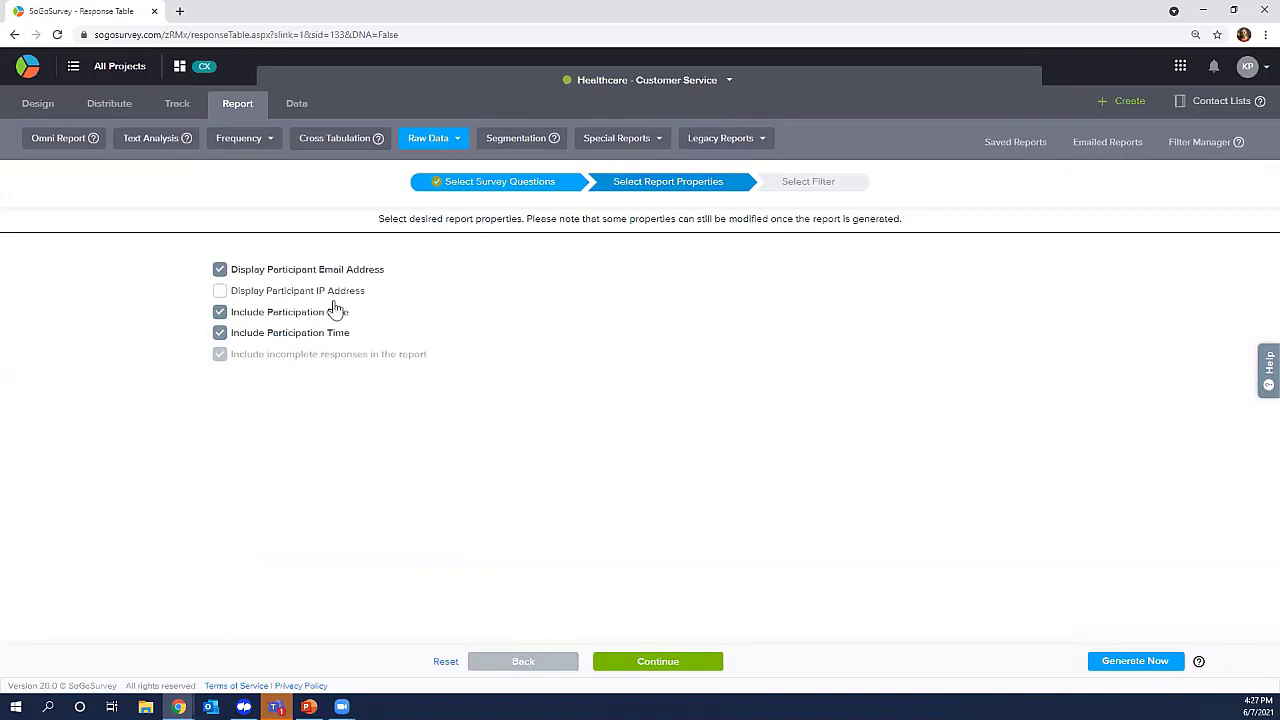
click(334, 336)
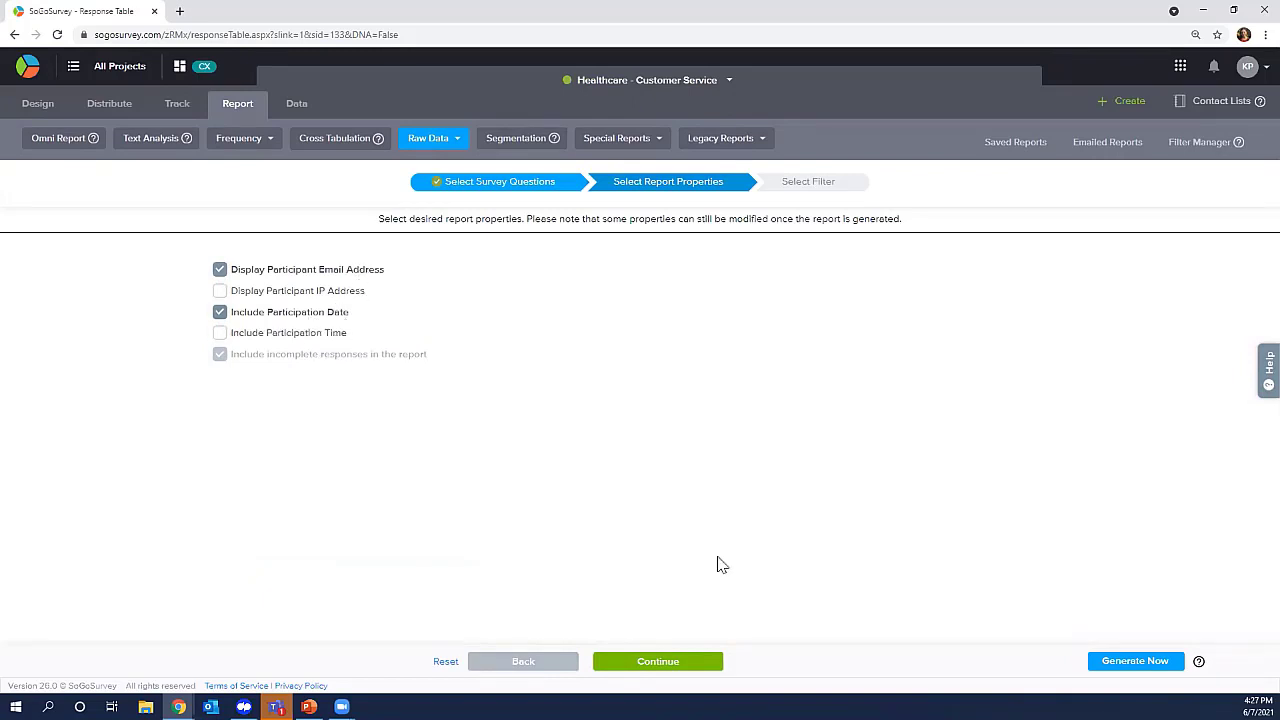
click(657, 662)
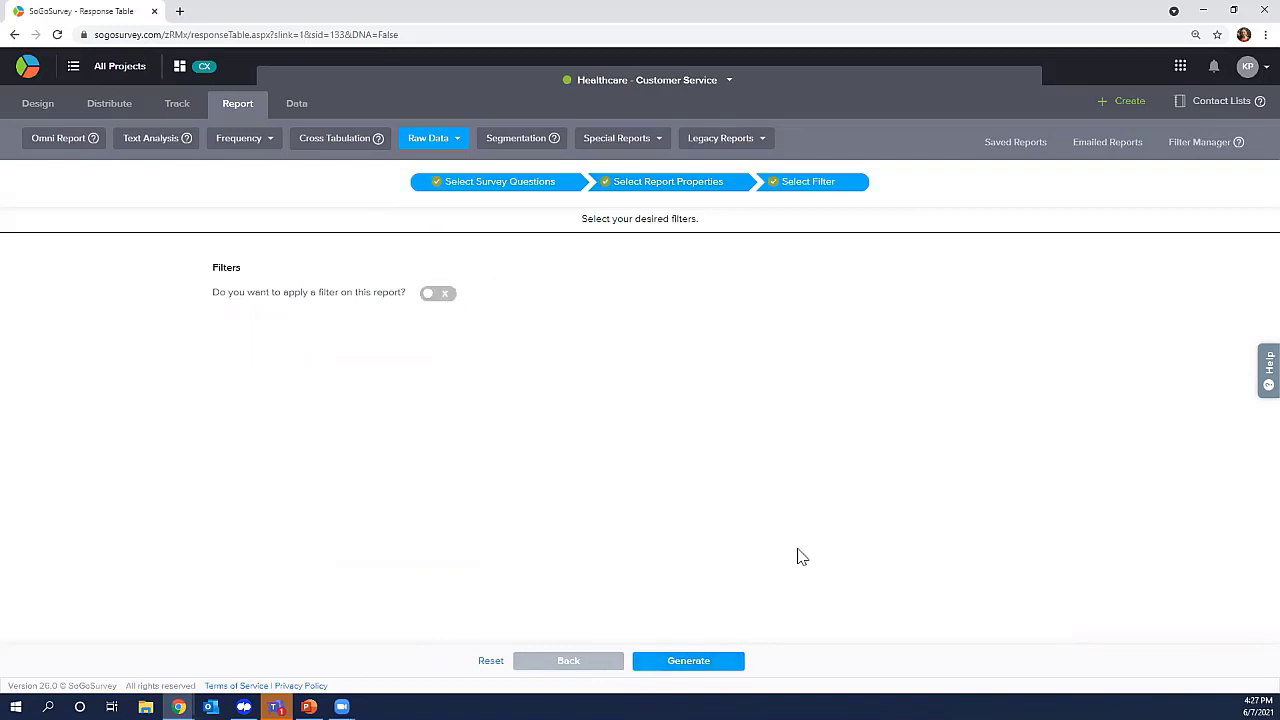
click(688, 661)
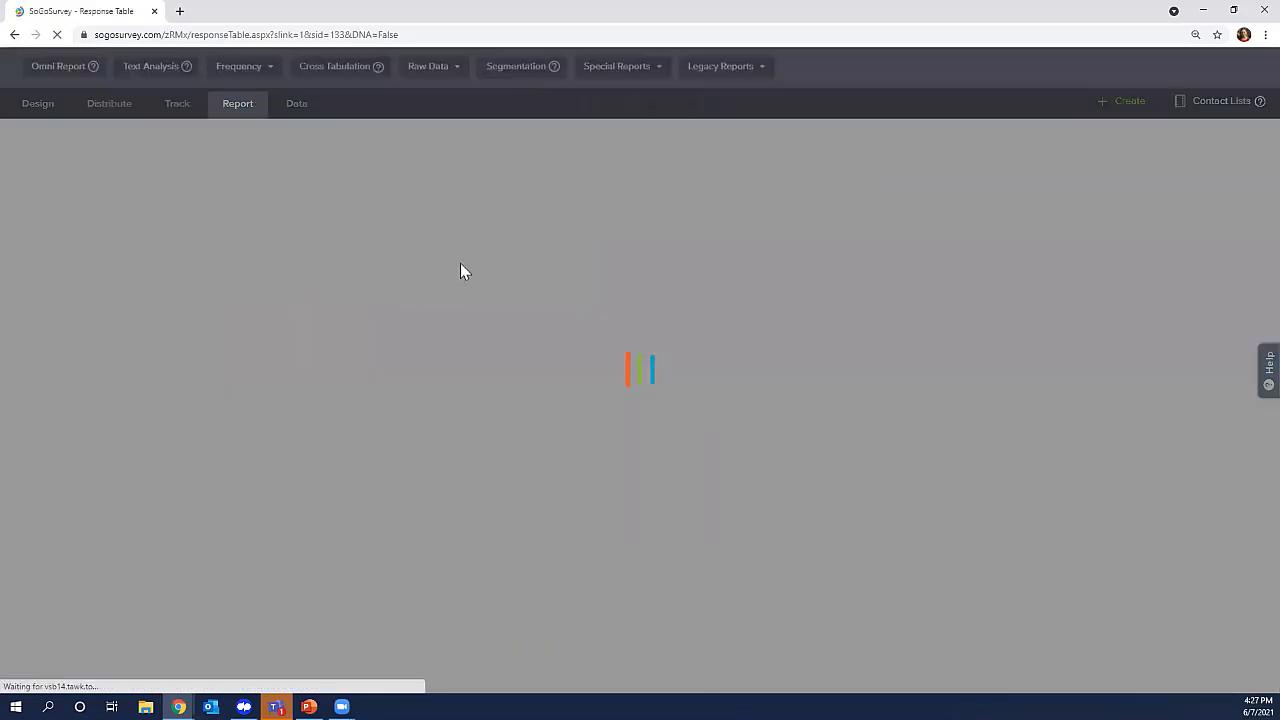
Examine the Response Table report across all question columns and response rows, including its survey metrics and the available report actions.
scroll(596, 500, down, 4)
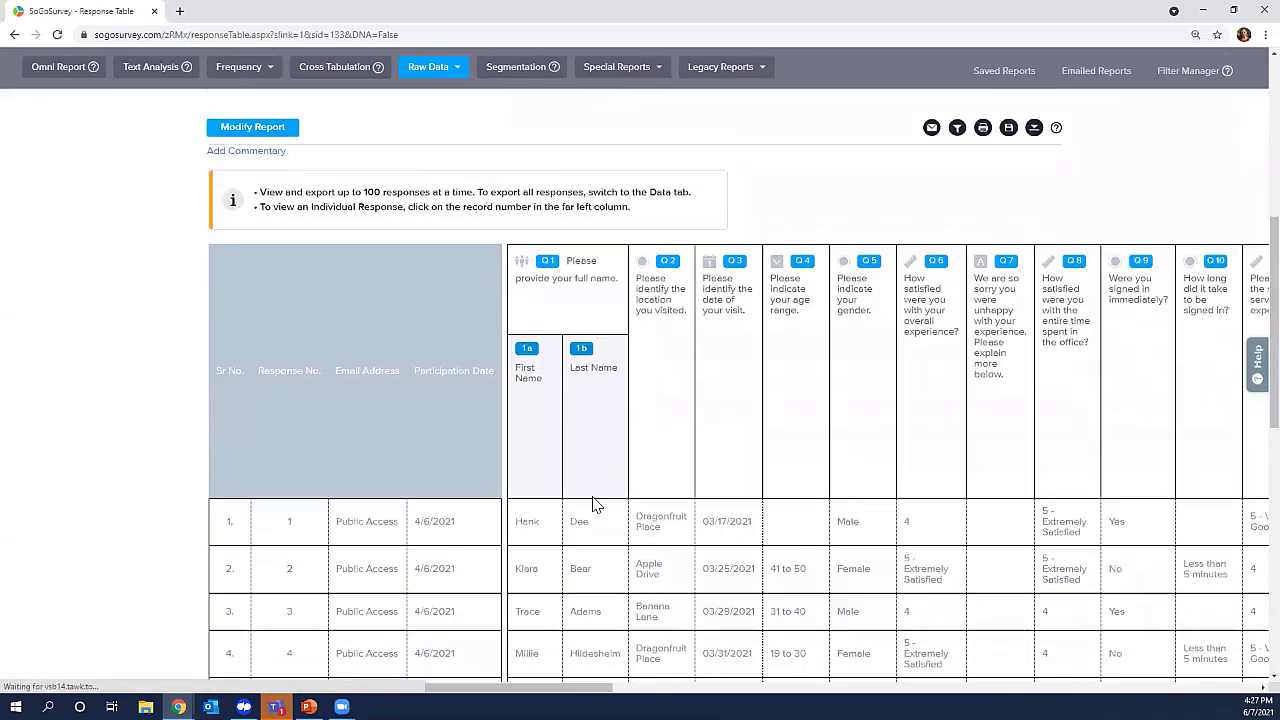
scroll(594, 503, down, 3)
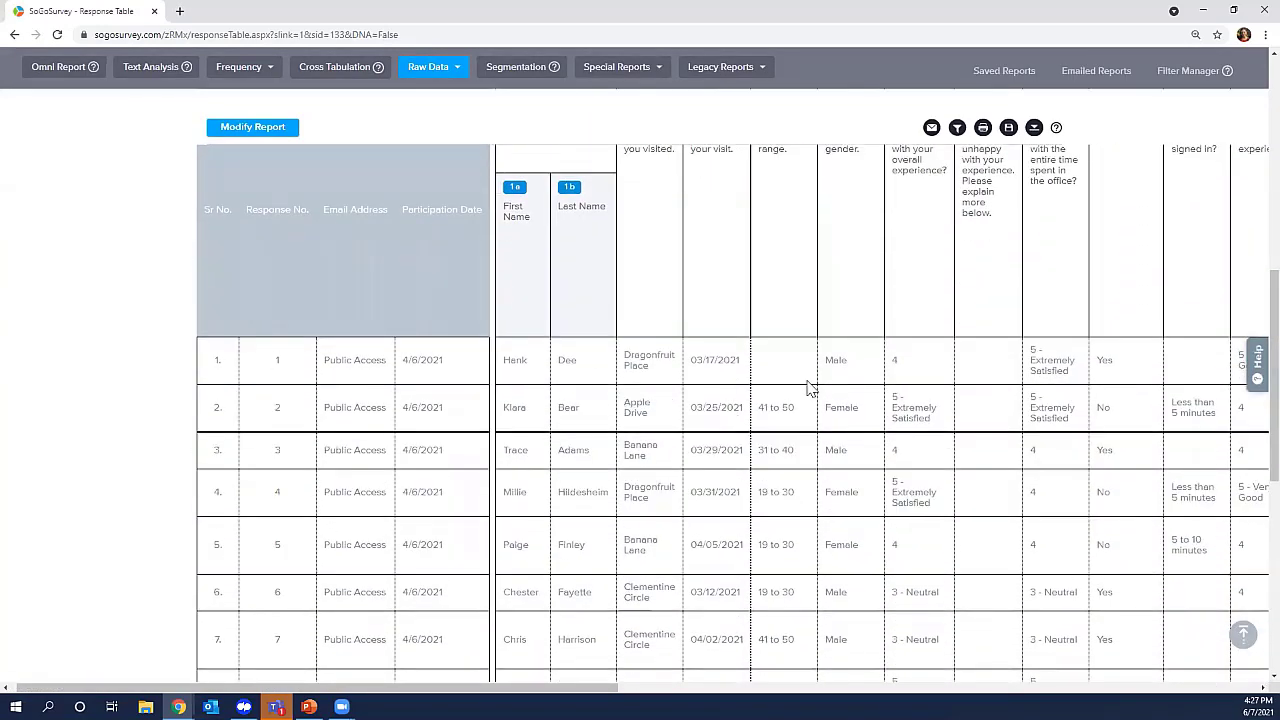
scroll(810, 388, right, 5)
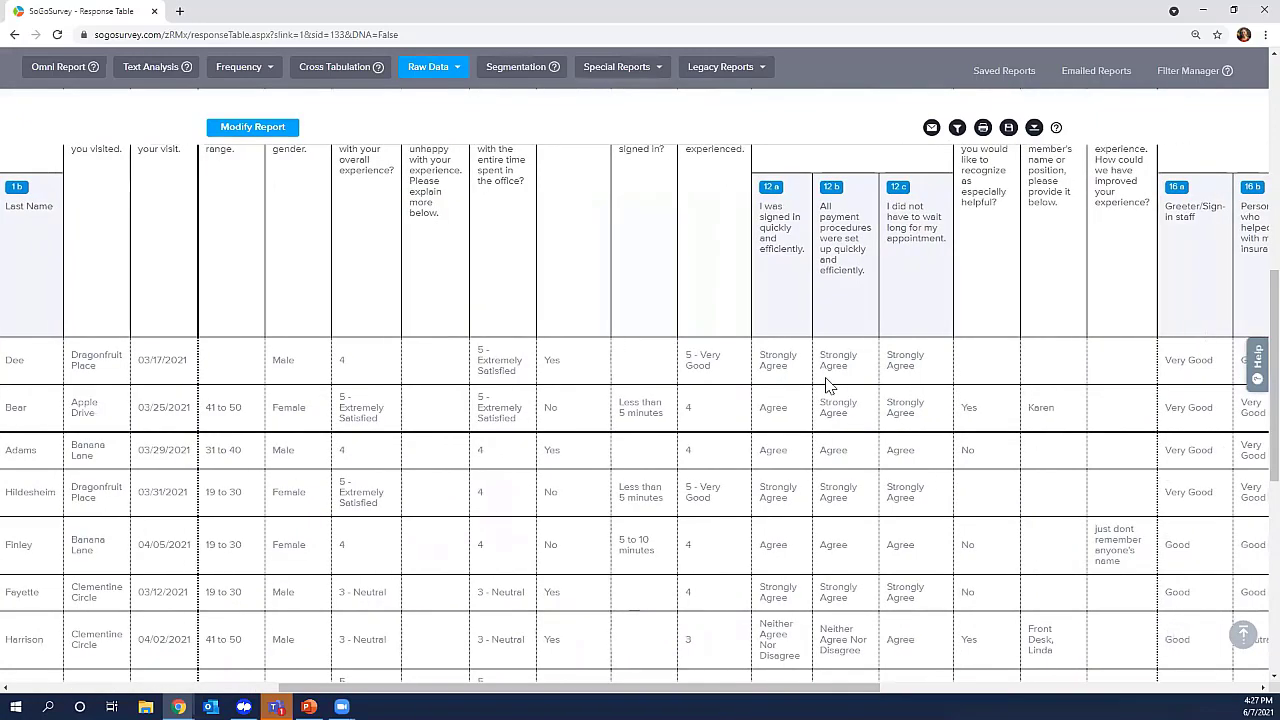
scroll(571, 266, left, 5)
scroll(571, 266, up, 2)
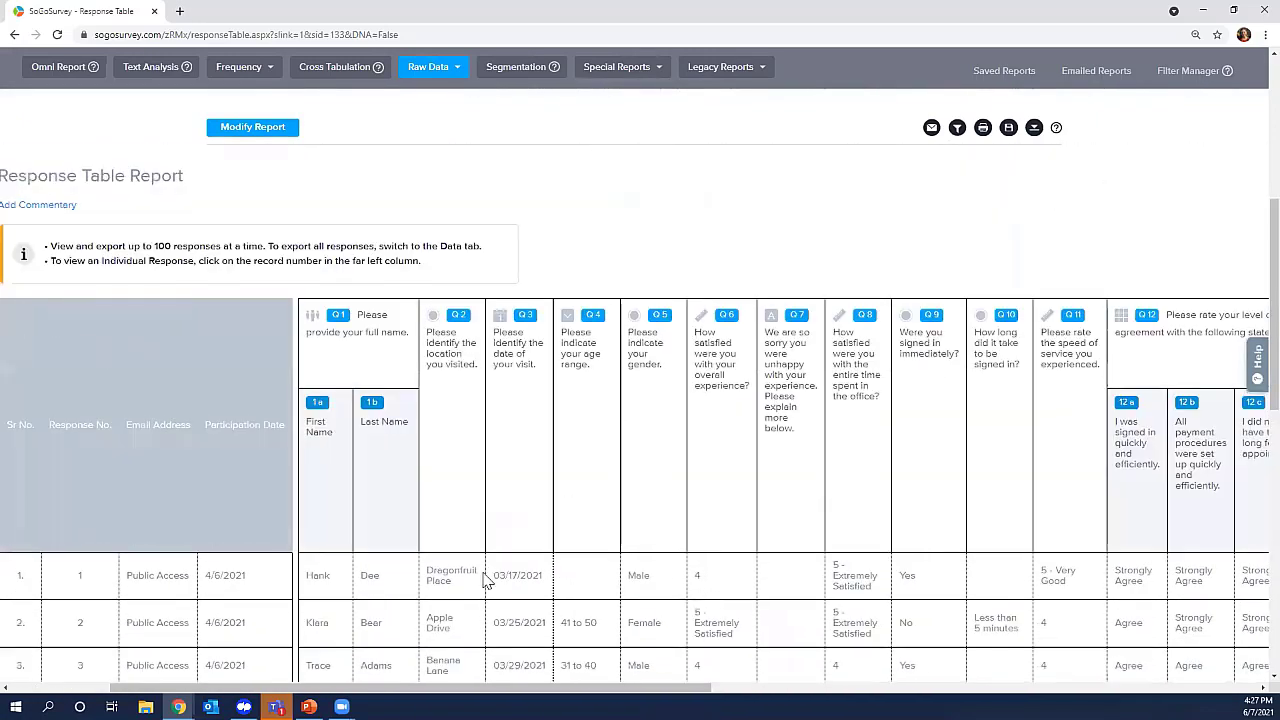
scroll(778, 452, right, 10)
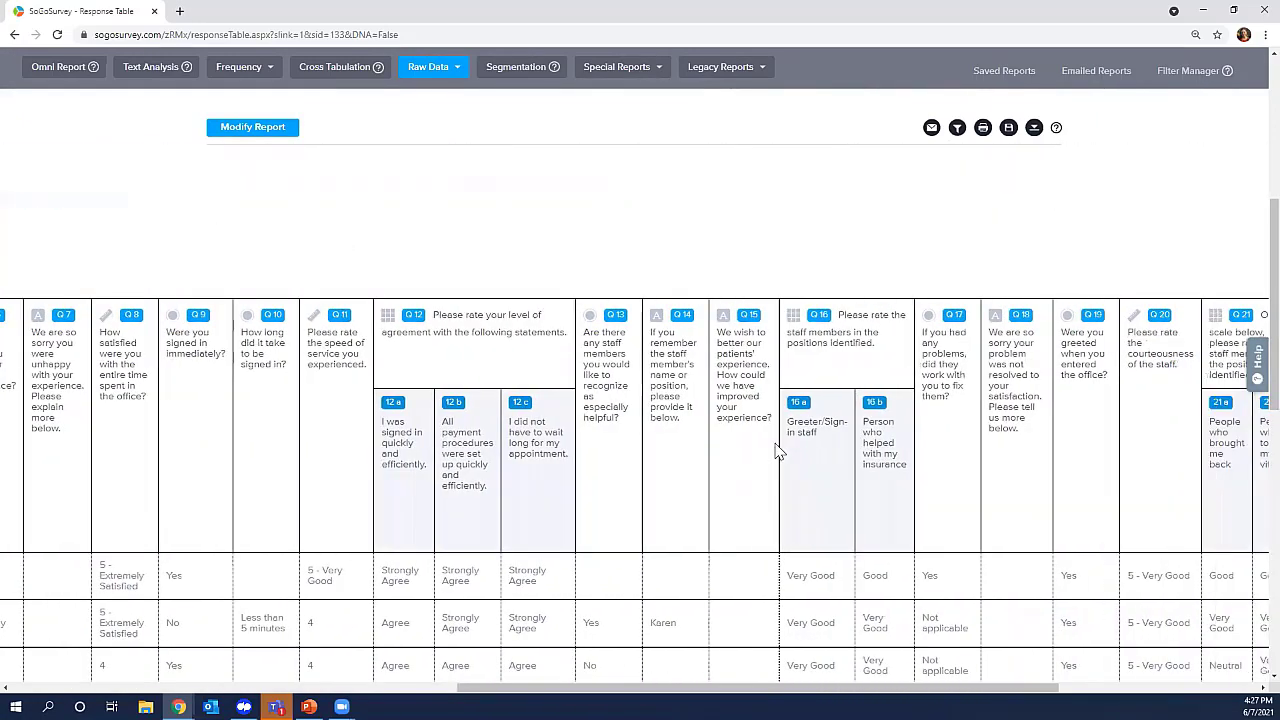
scroll(778, 452, down, 5)
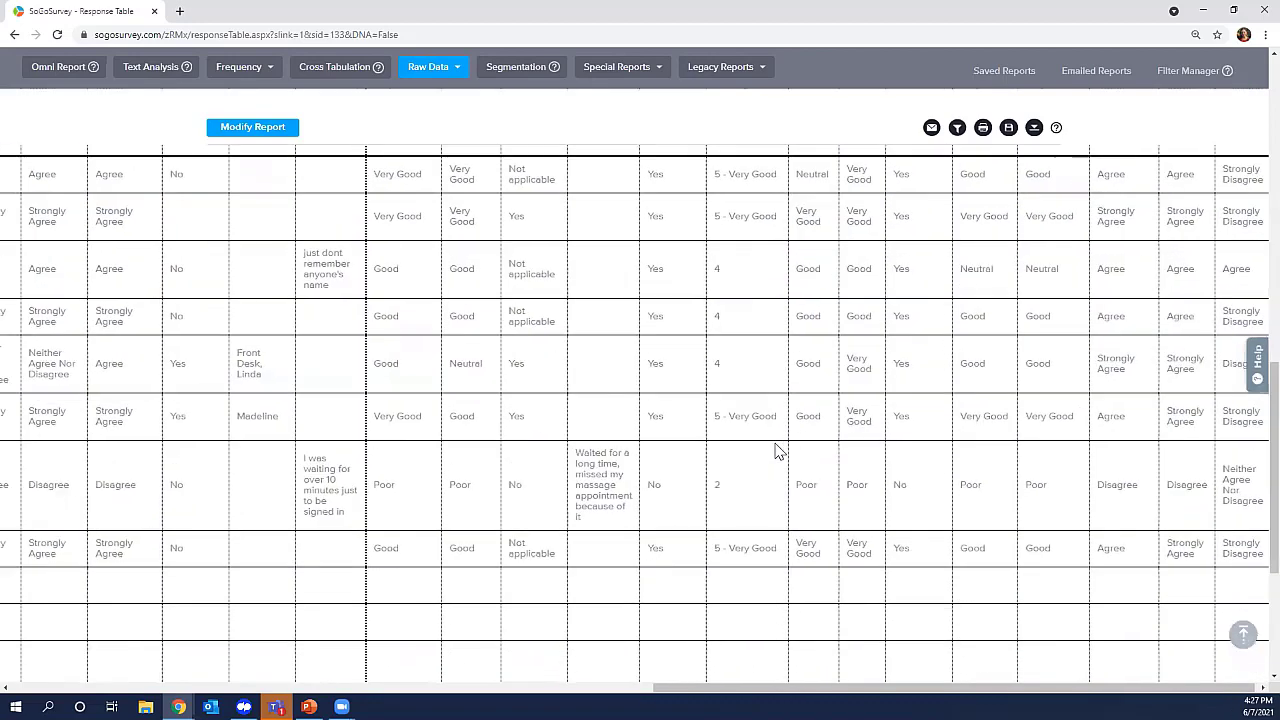
scroll(778, 452, left, 3)
scroll(778, 452, left, 10)
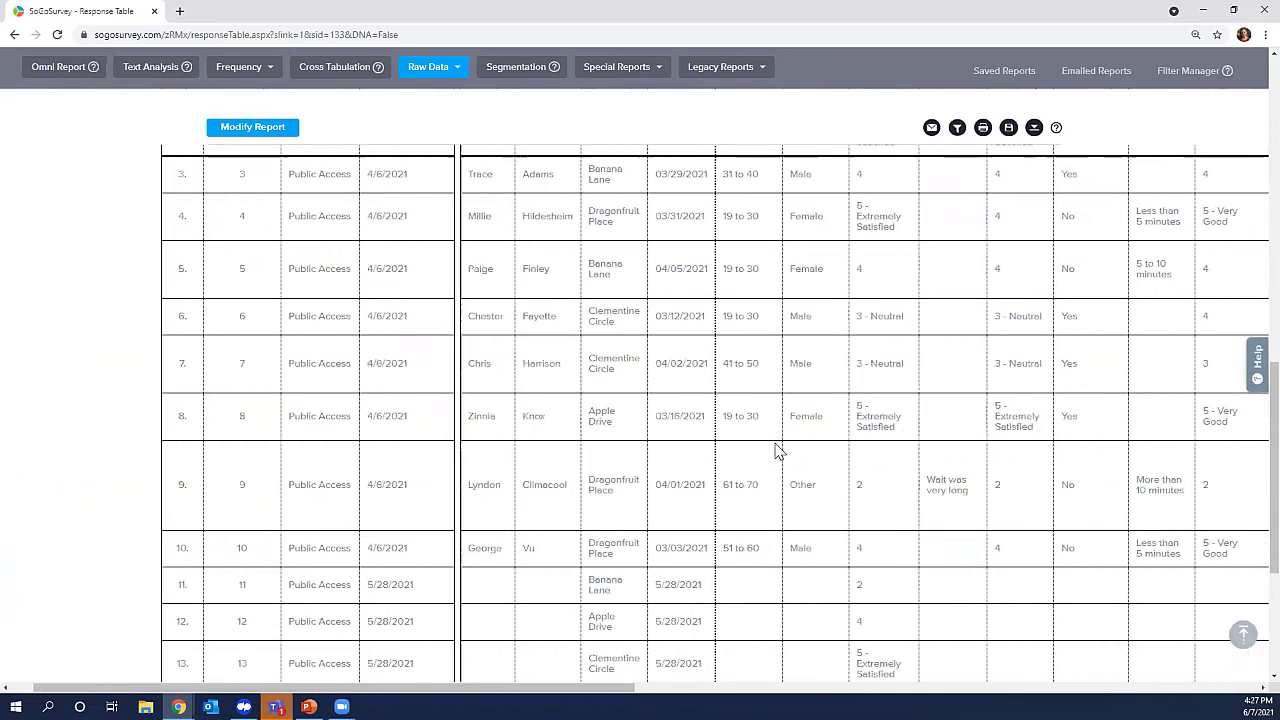
scroll(778, 452, down, 2)
scroll(778, 452, down, 2)
scroll(778, 452, right, 5)
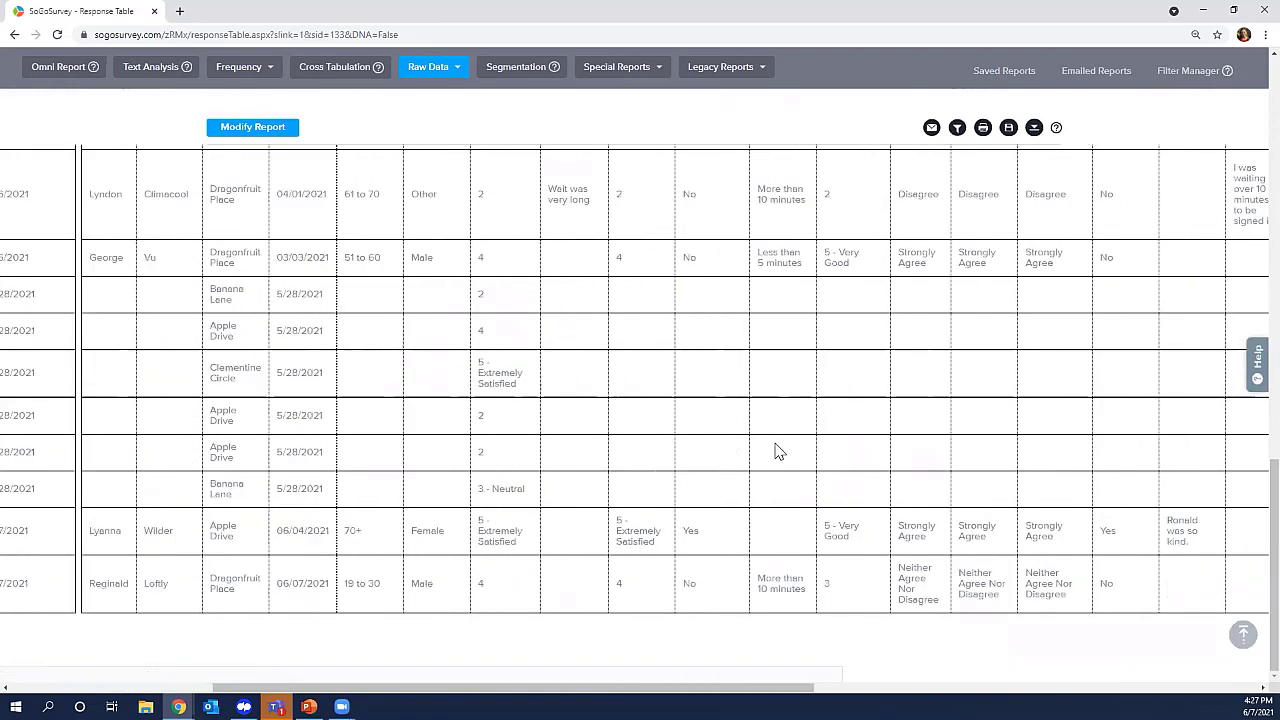
scroll(778, 452, left, 5)
scroll(778, 452, up, 10)
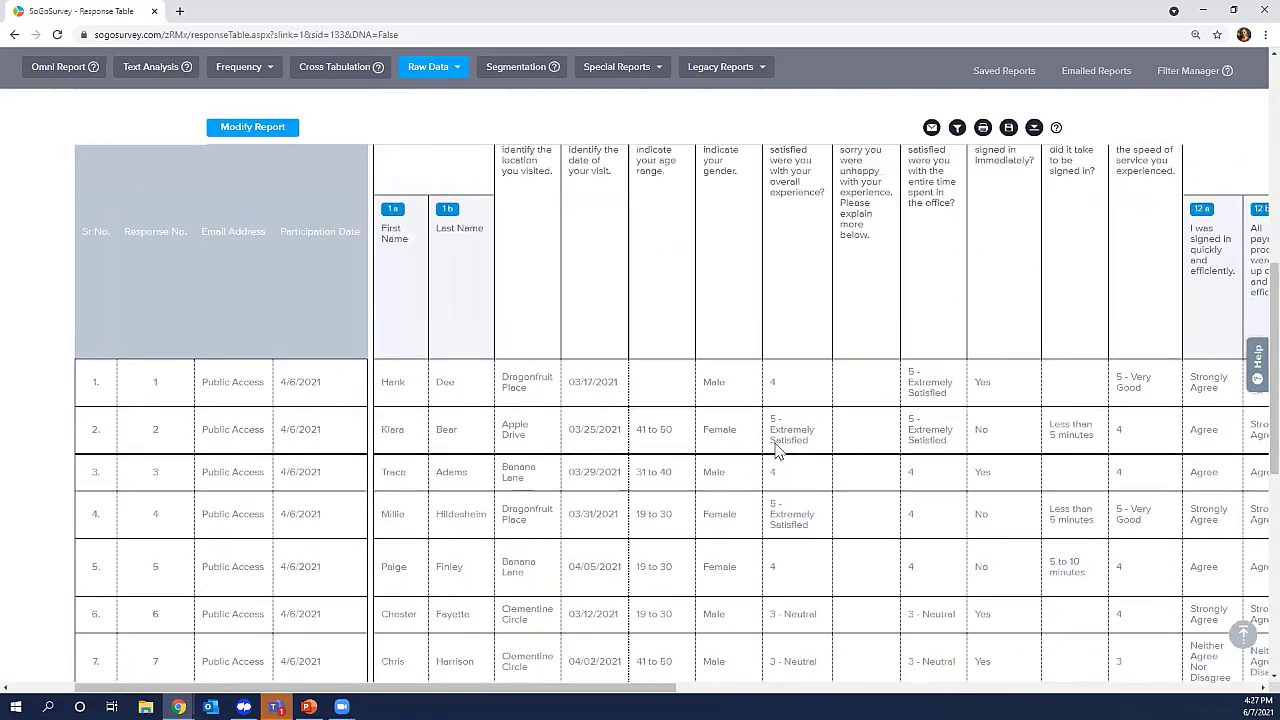
scroll(900, 300, up, 2)
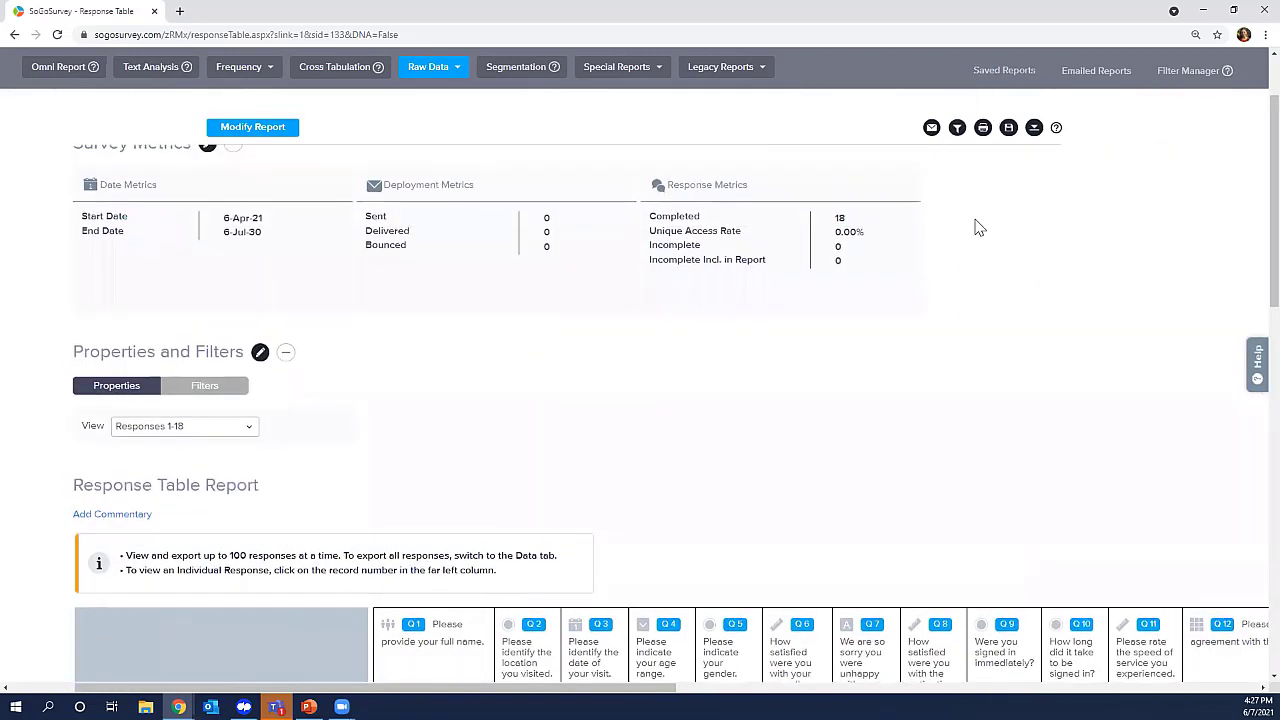
scroll(974, 223, up, 2)
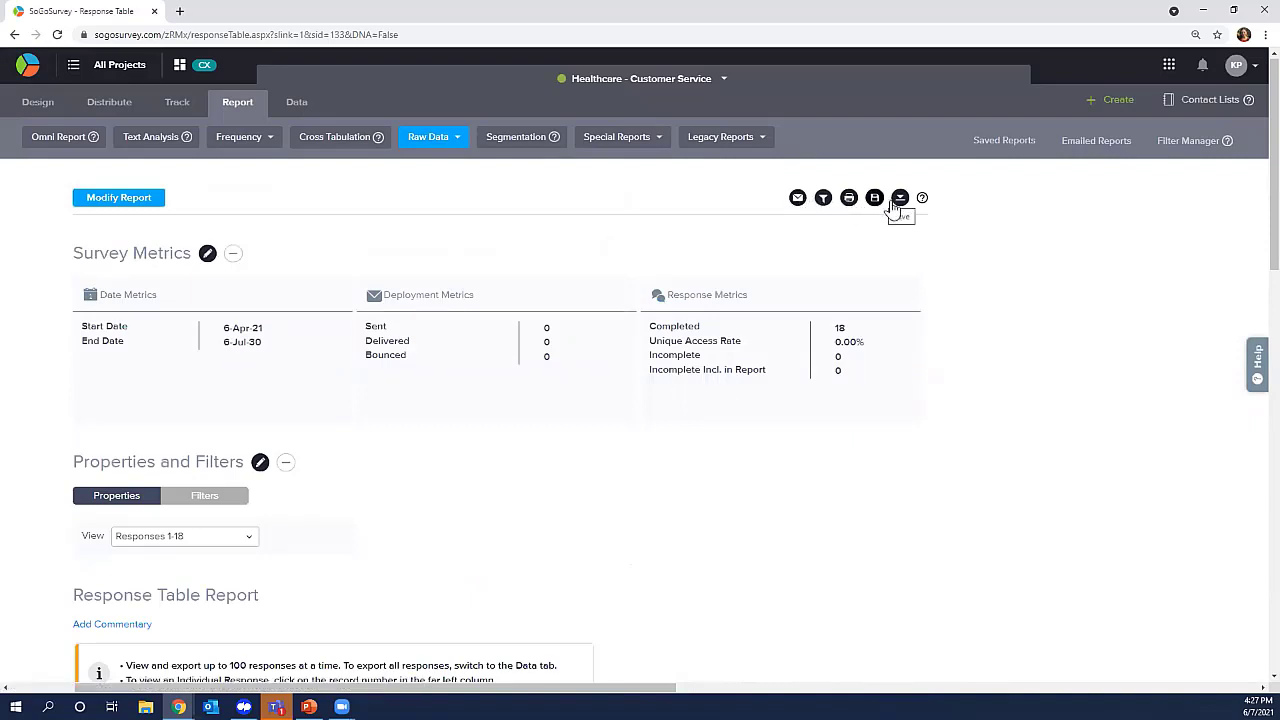
scroll(984, 448, left, 3)
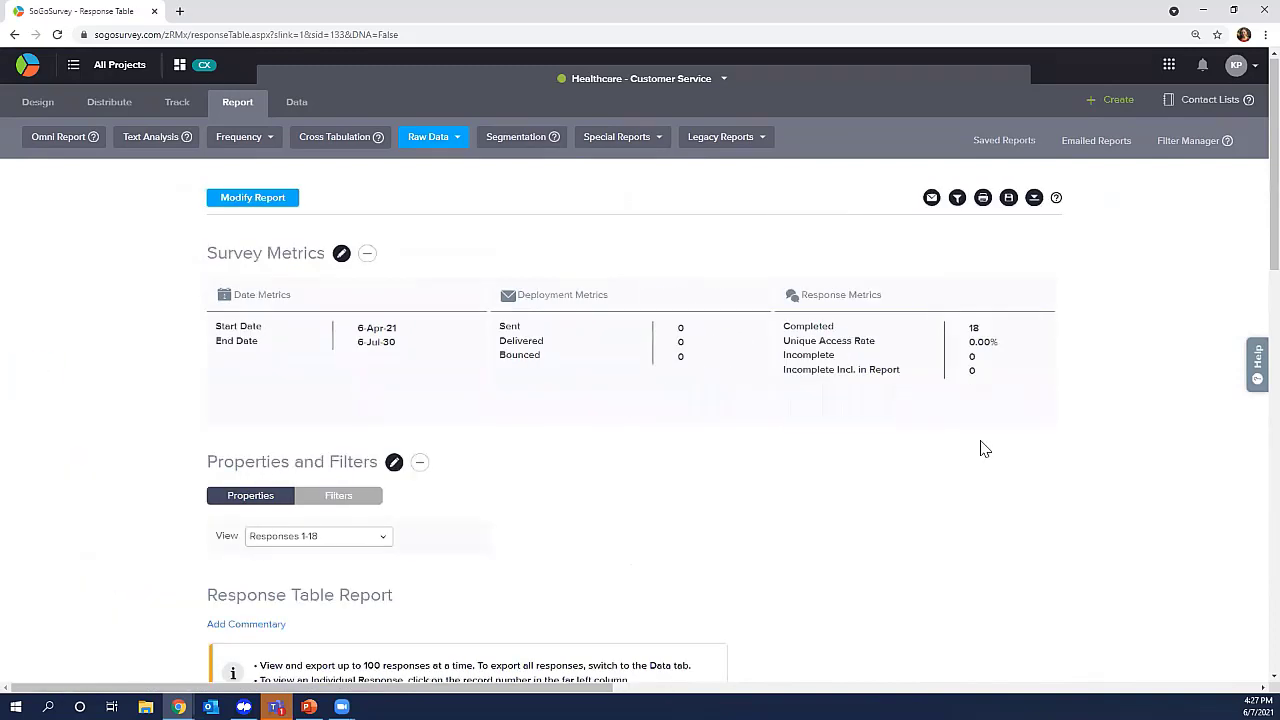
Start a Verbatim raw data report with questions Q7, Q14, Q15 and Q18, keeping their default order.
click(430, 148)
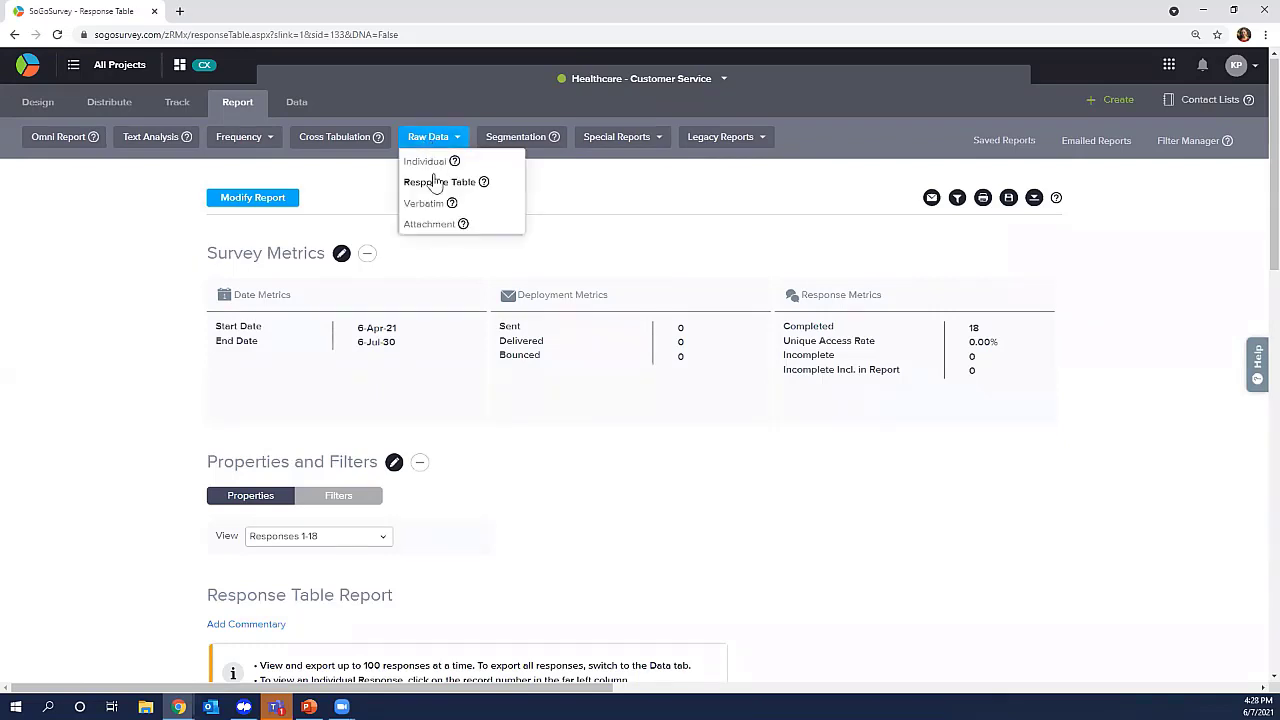
click(425, 203)
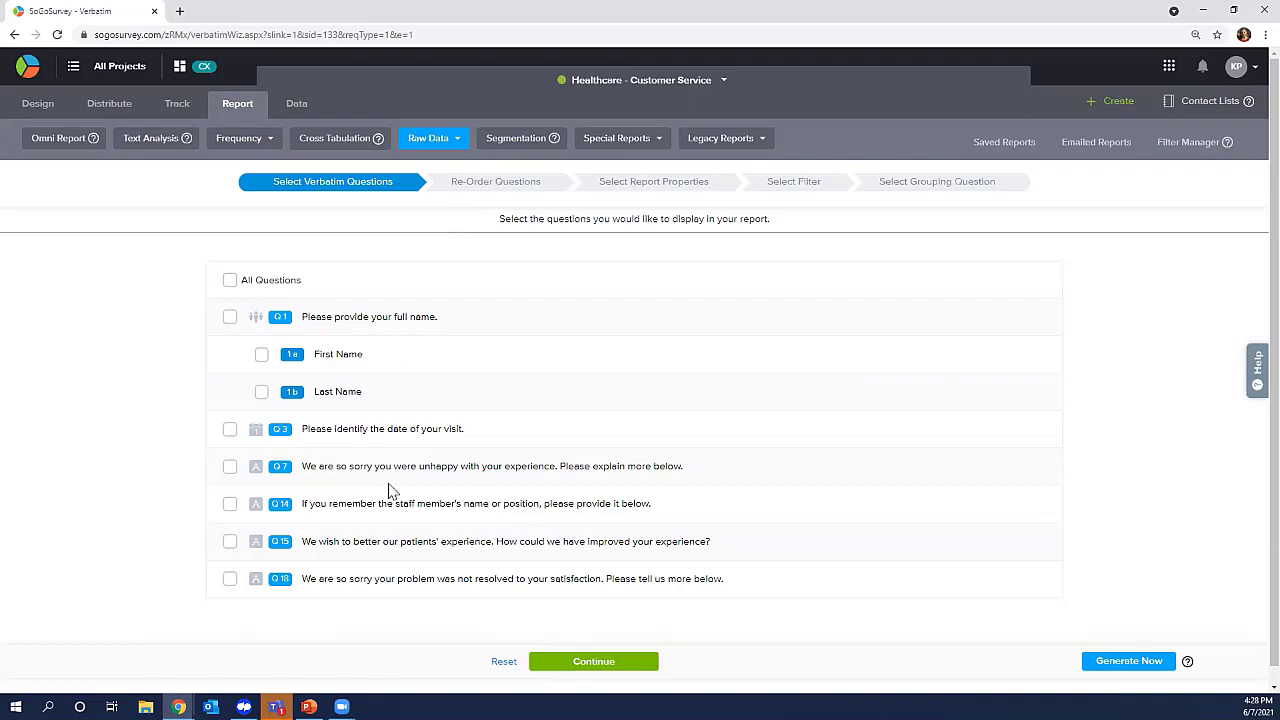
click(230, 468)
click(231, 505)
click(230, 505)
click(229, 543)
click(230, 580)
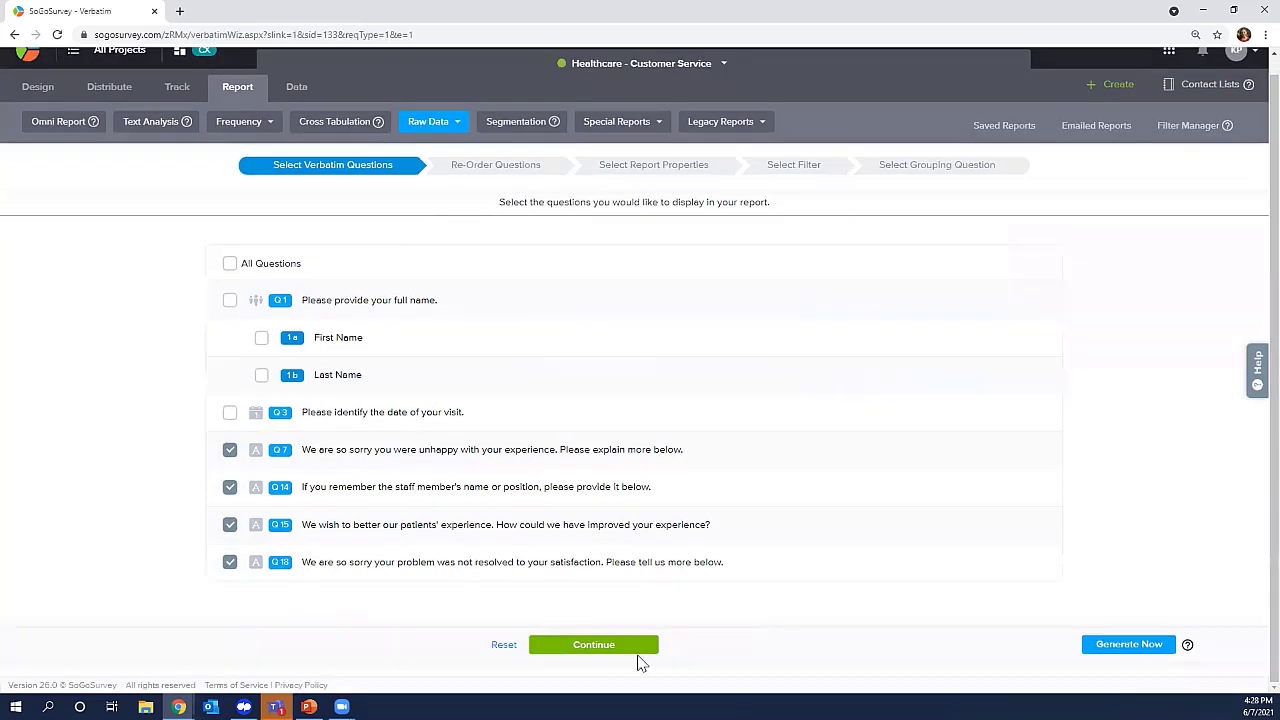
click(626, 656)
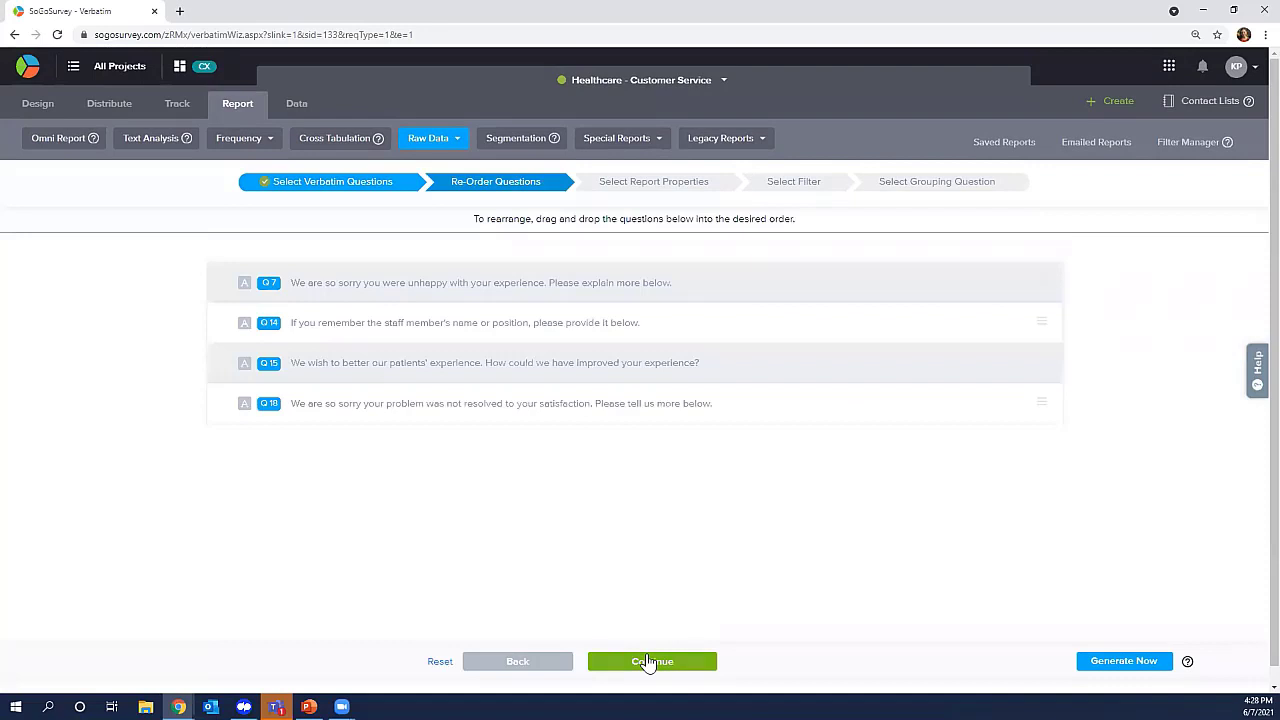
click(640, 658)
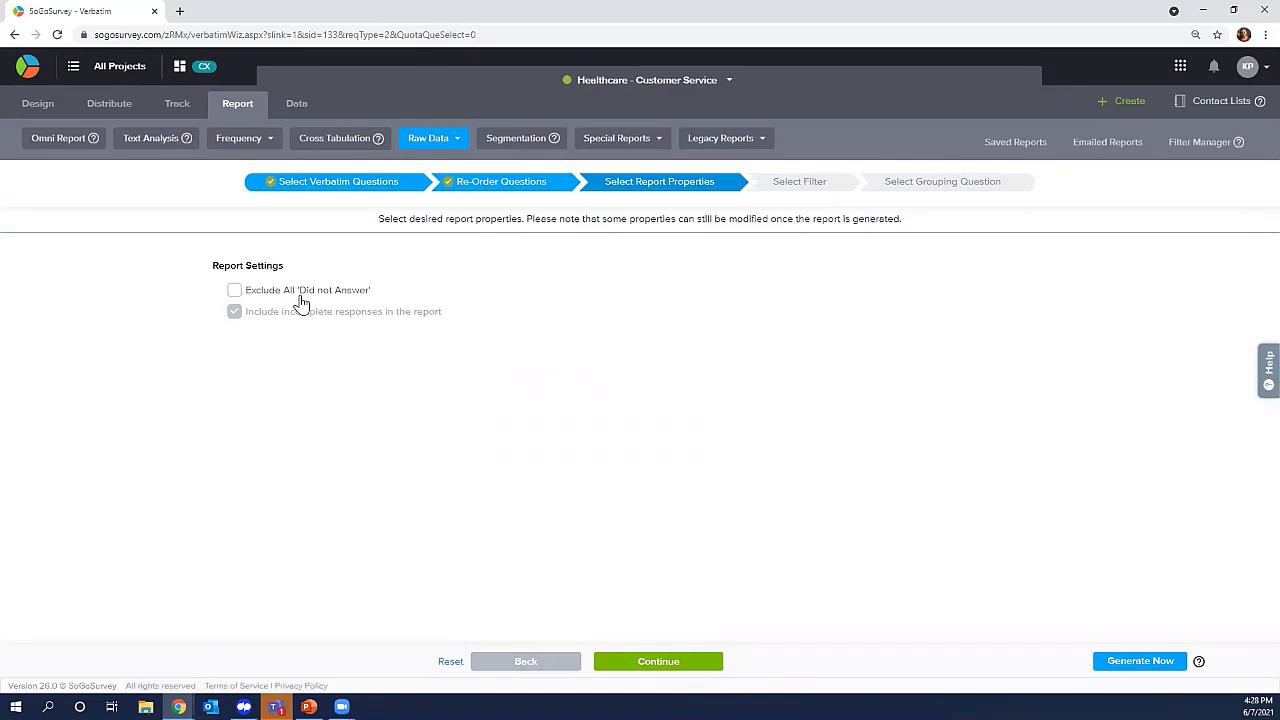
Set the Verbatim report to exclude all 'Did not Answer' entries and apply no filter.
click(299, 298)
click(670, 668)
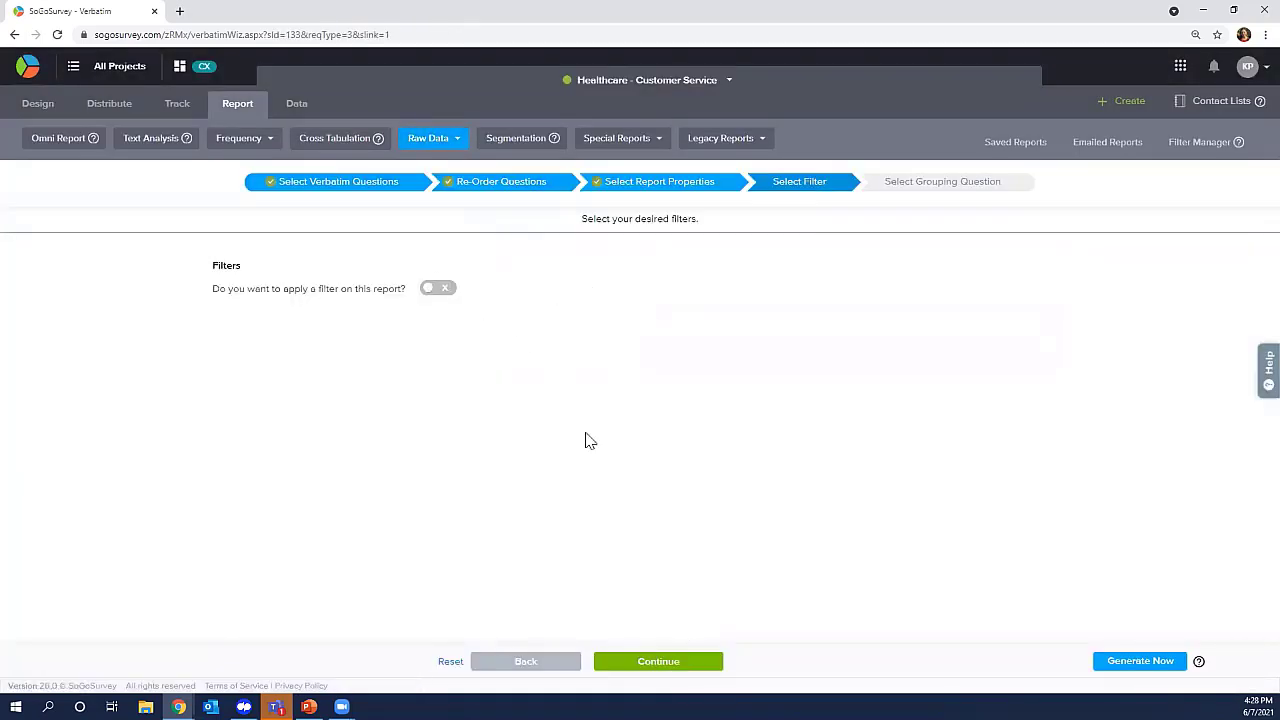
click(665, 664)
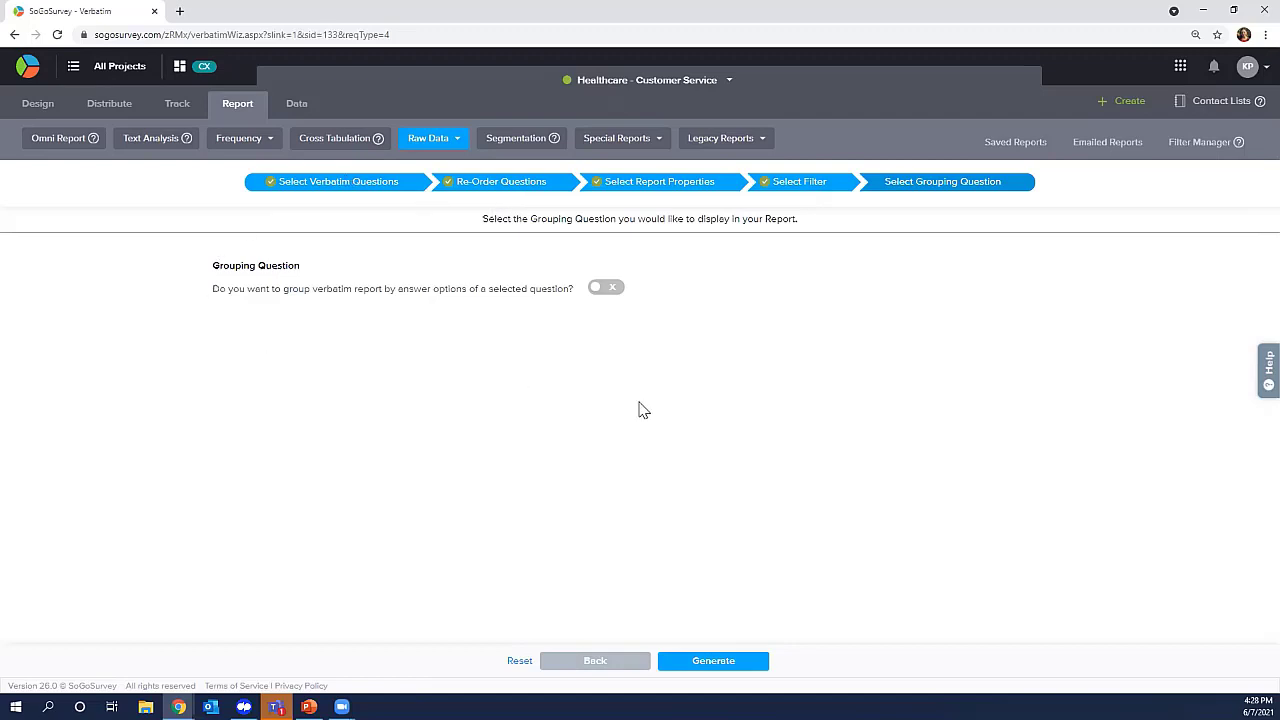
click(612, 290)
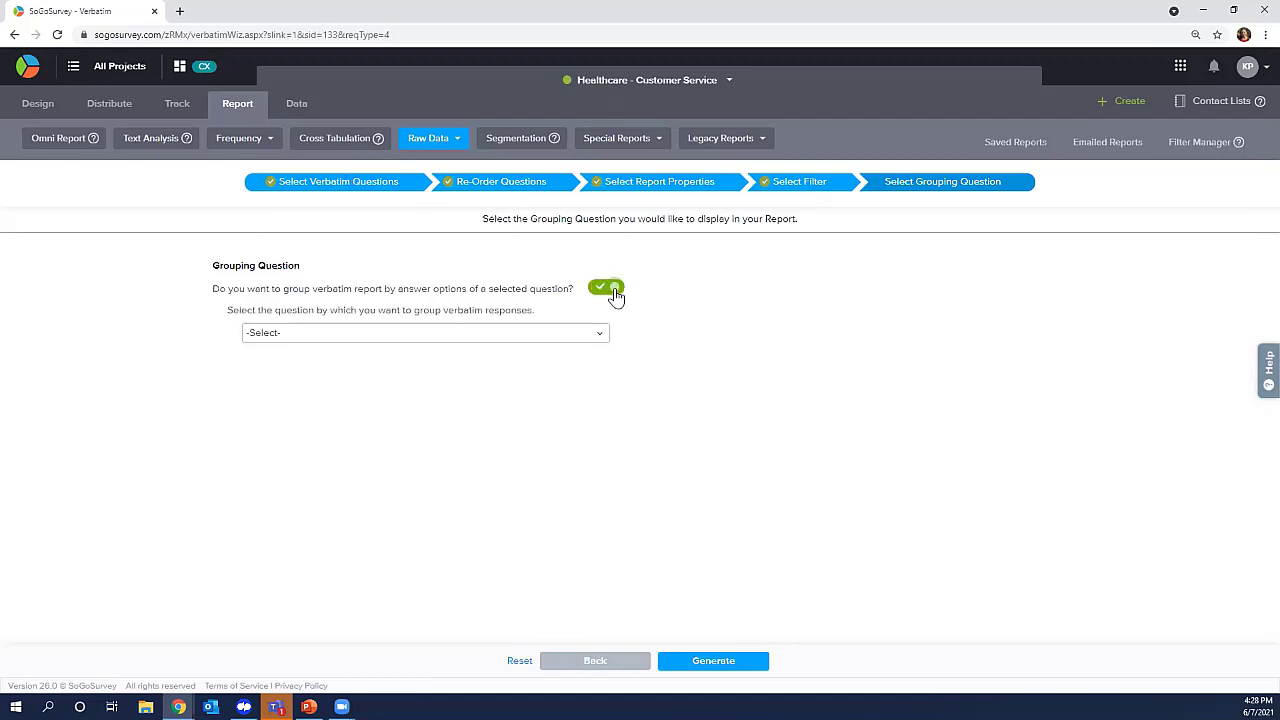
click(560, 338)
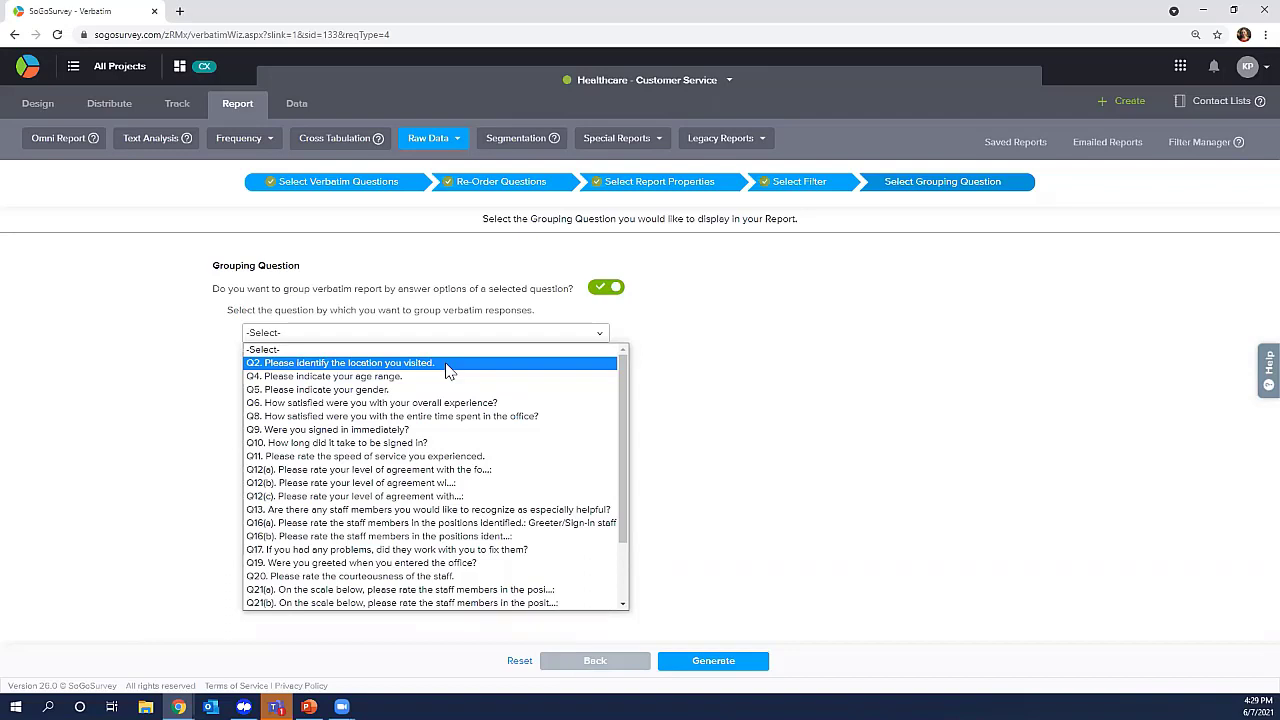
click(688, 398)
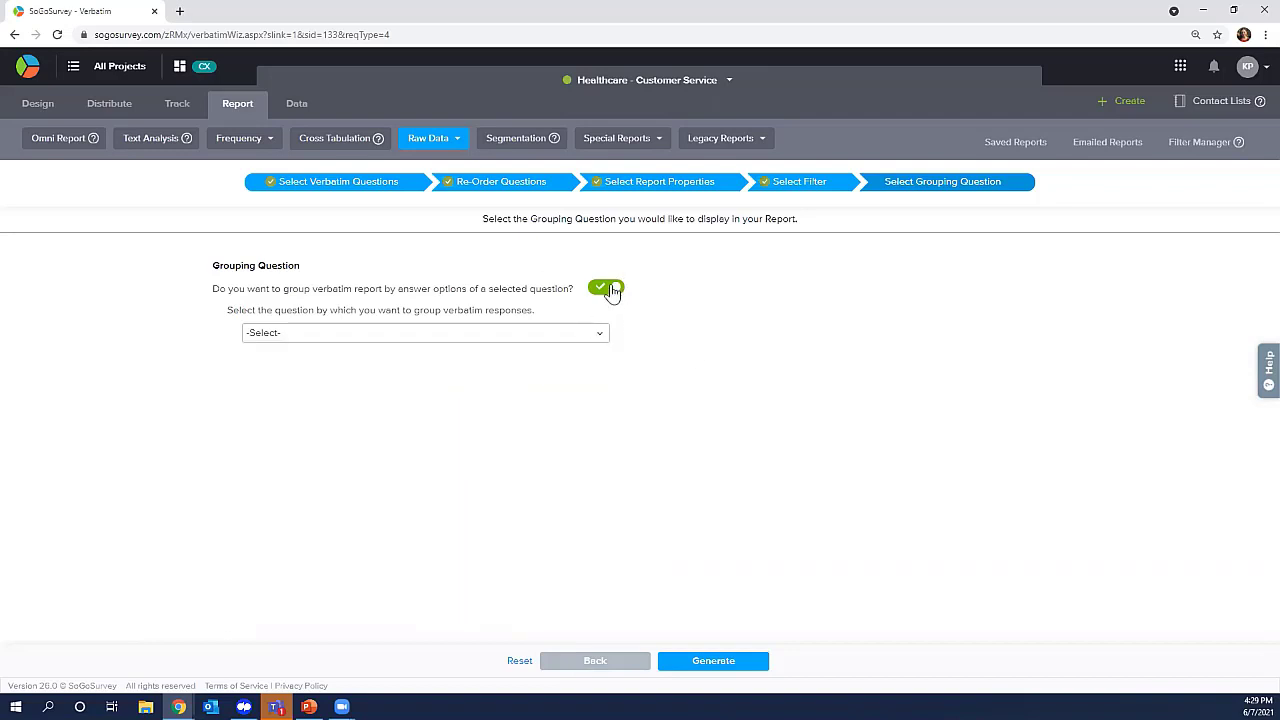
click(612, 290)
Generate the Verbatim report without a grouping question and view its open-ended responses by question.
click(750, 663)
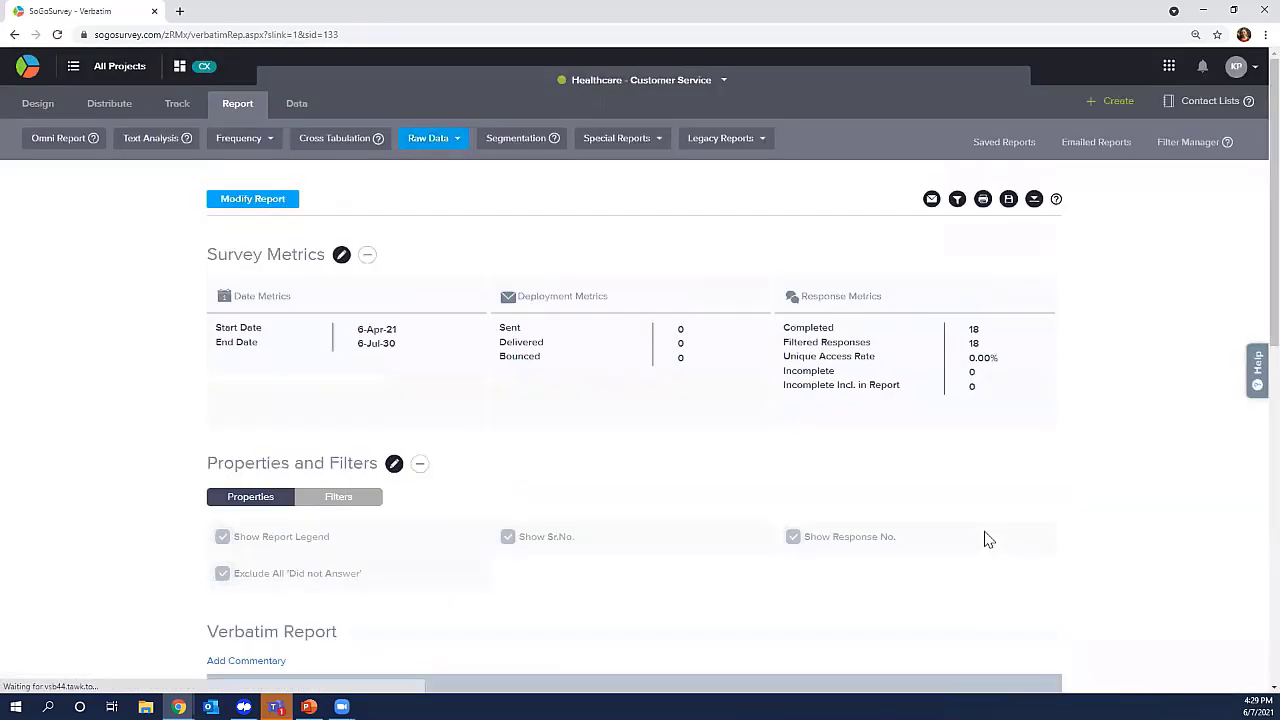
scroll(986, 537, down, 1)
scroll(986, 540, down, 4)
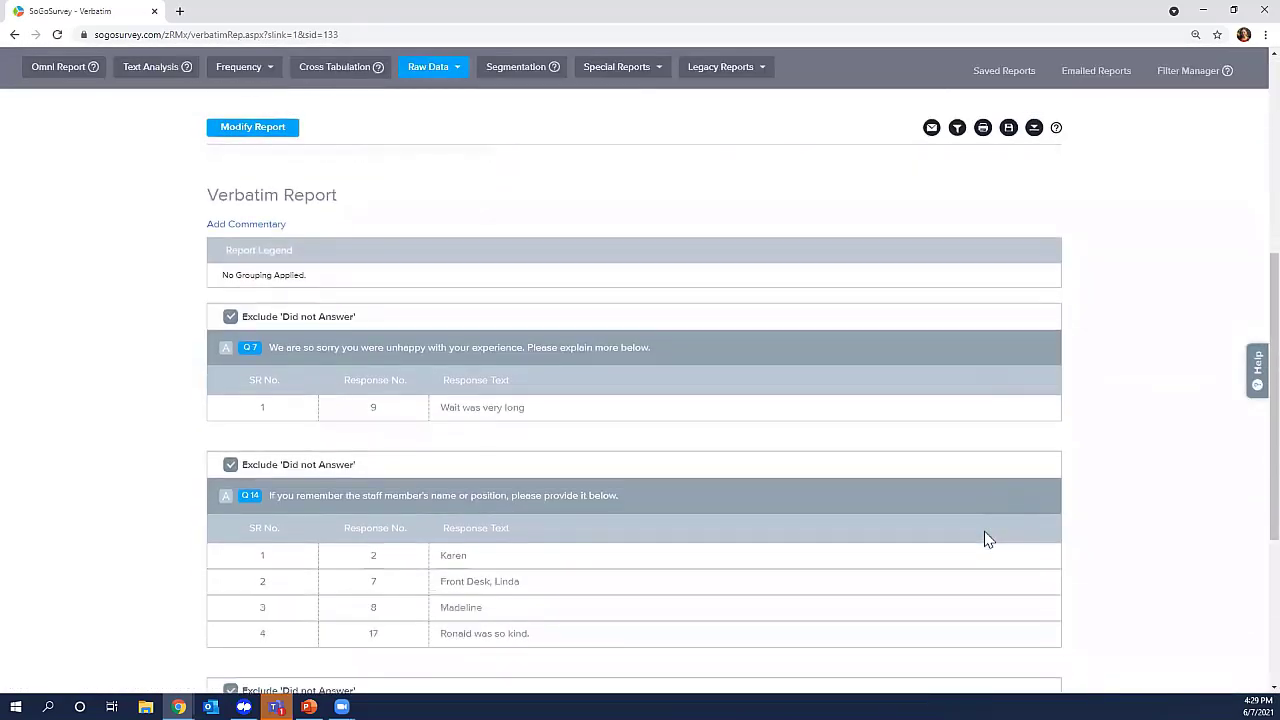
Examine the Verbatim report's open-ended responses to questions Q7, Q14, Q15 and Q18.
scroll(314, 366, down, 2)
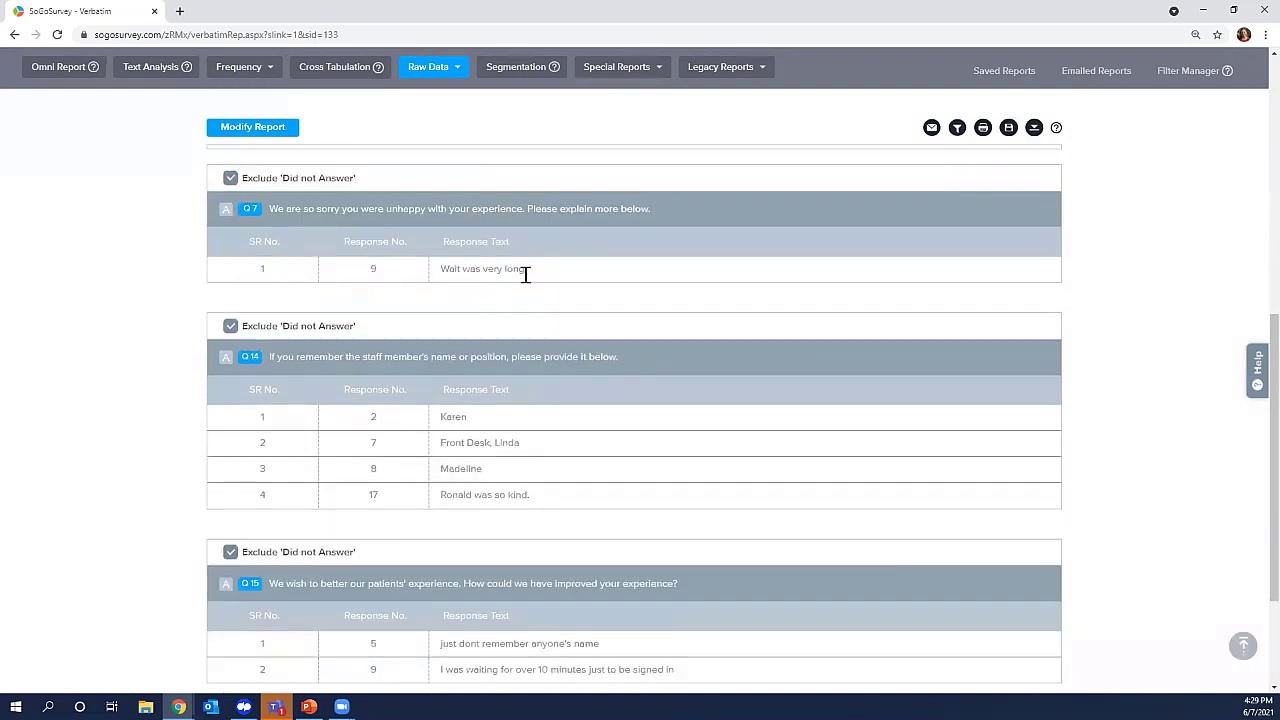
scroll(525, 274, down, 1)
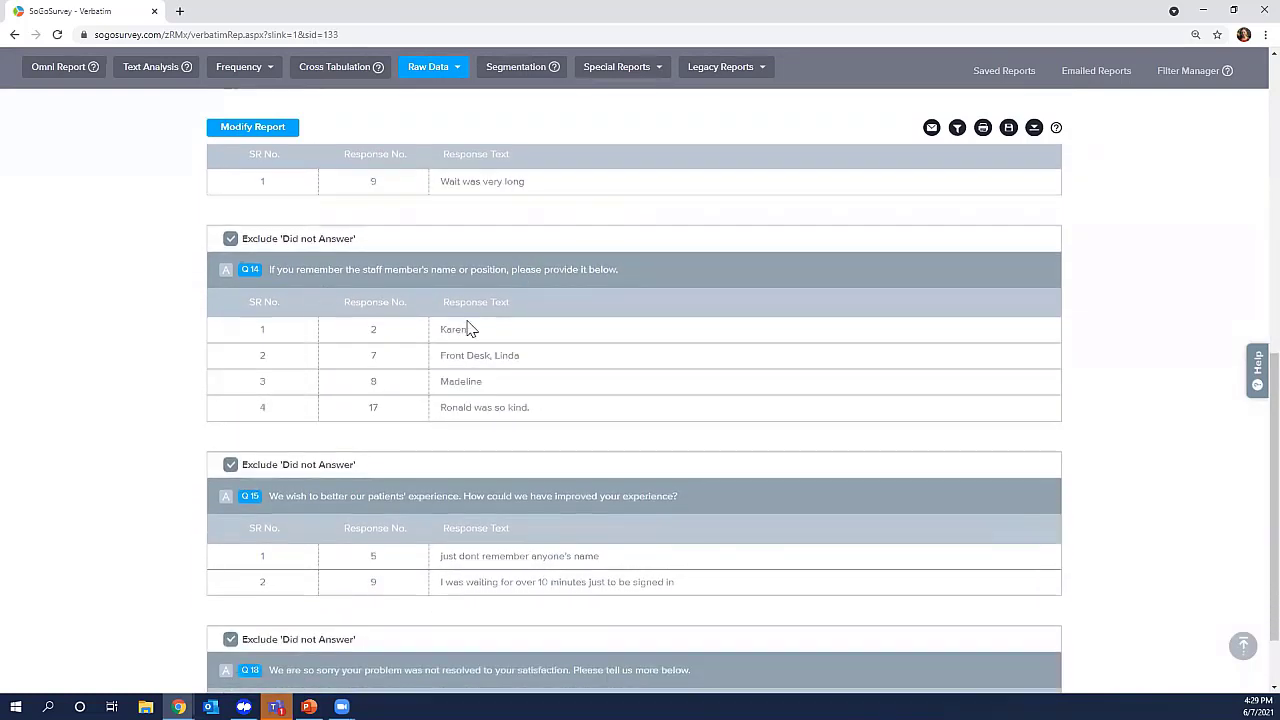
scroll(531, 443, down, 1)
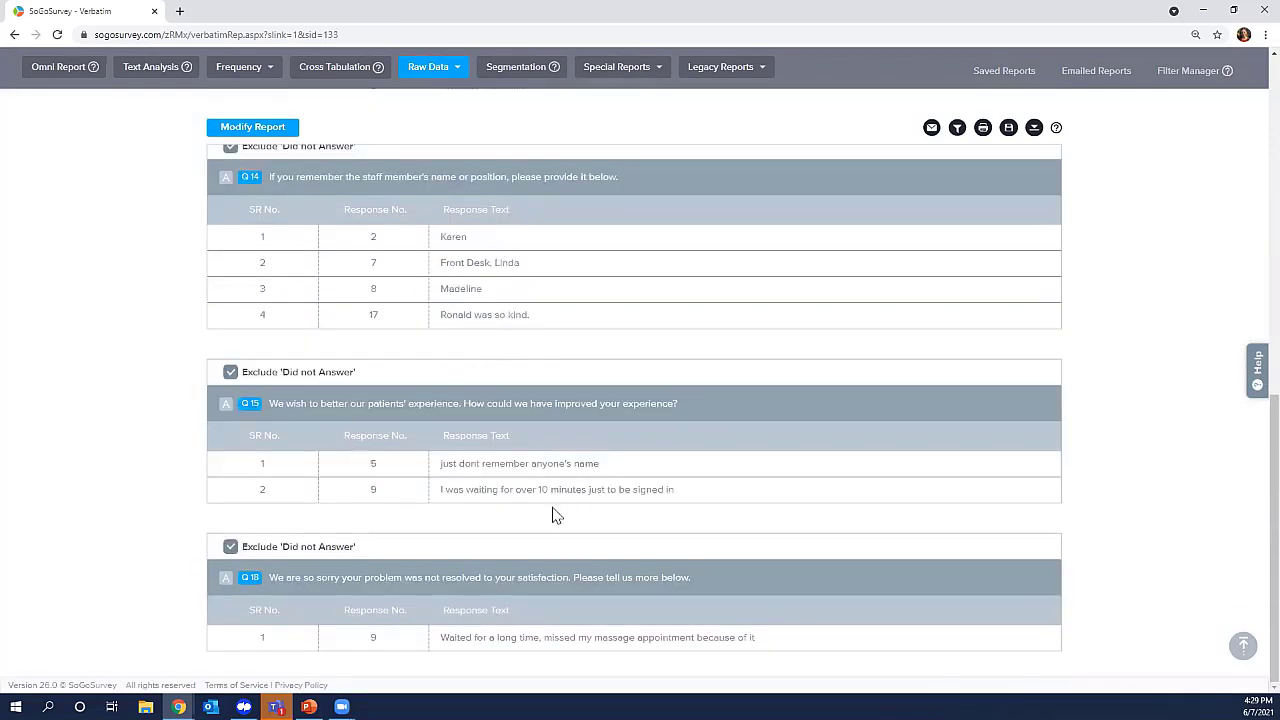
scroll(557, 515, up, 5)
scroll(557, 515, down, 5)
scroll(557, 515, up, 5)
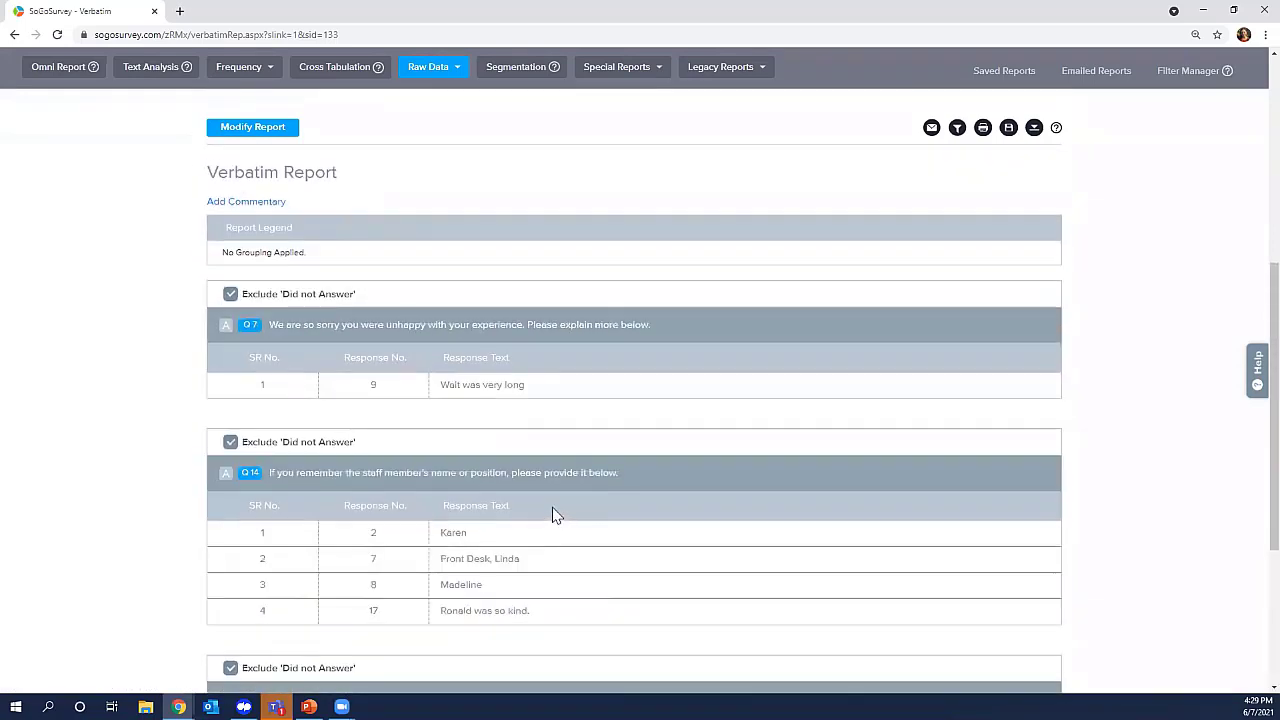
scroll(555, 510, up, 5)
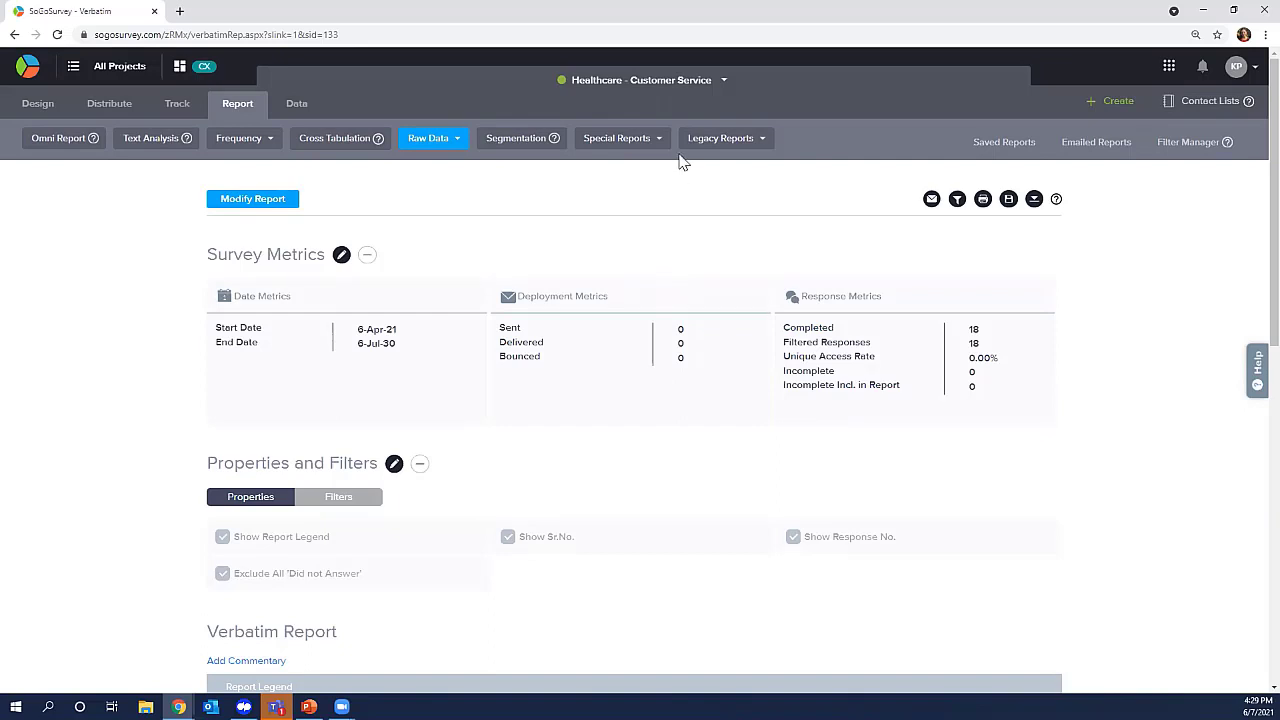
Start a legacy Comparison report that includes all survey questions in their default order.
mouse_move(714, 143)
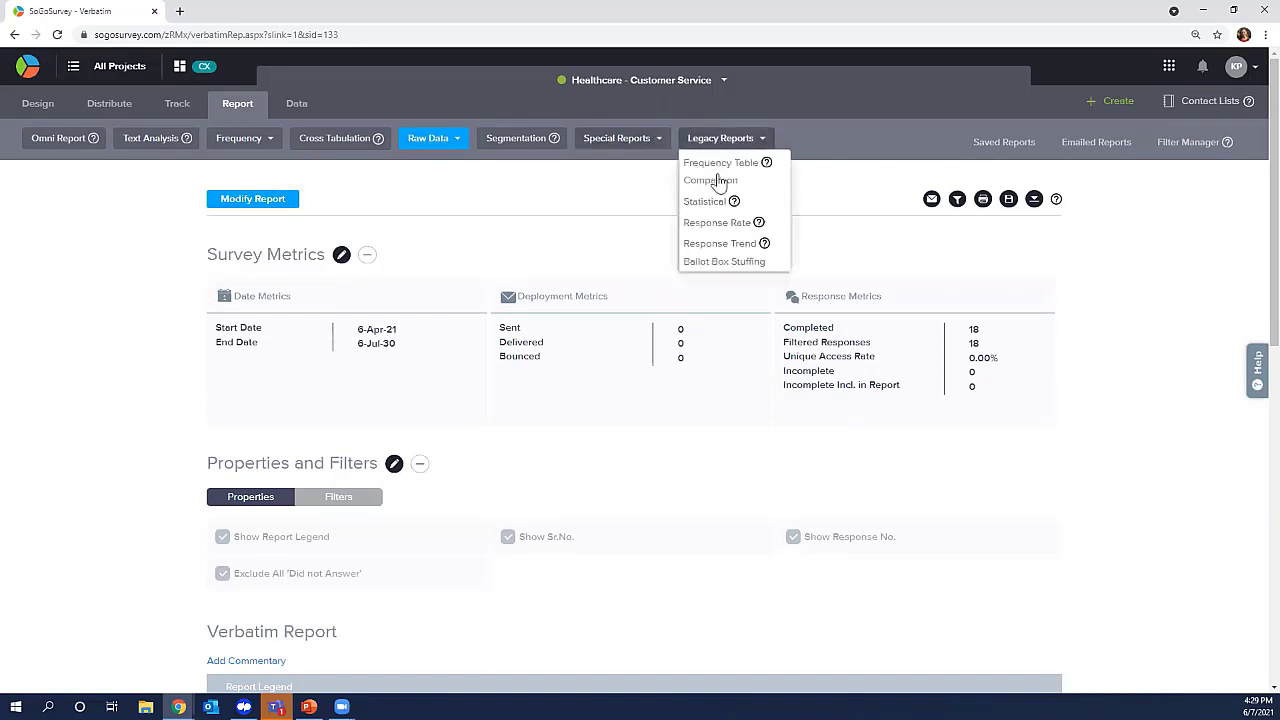
click(717, 180)
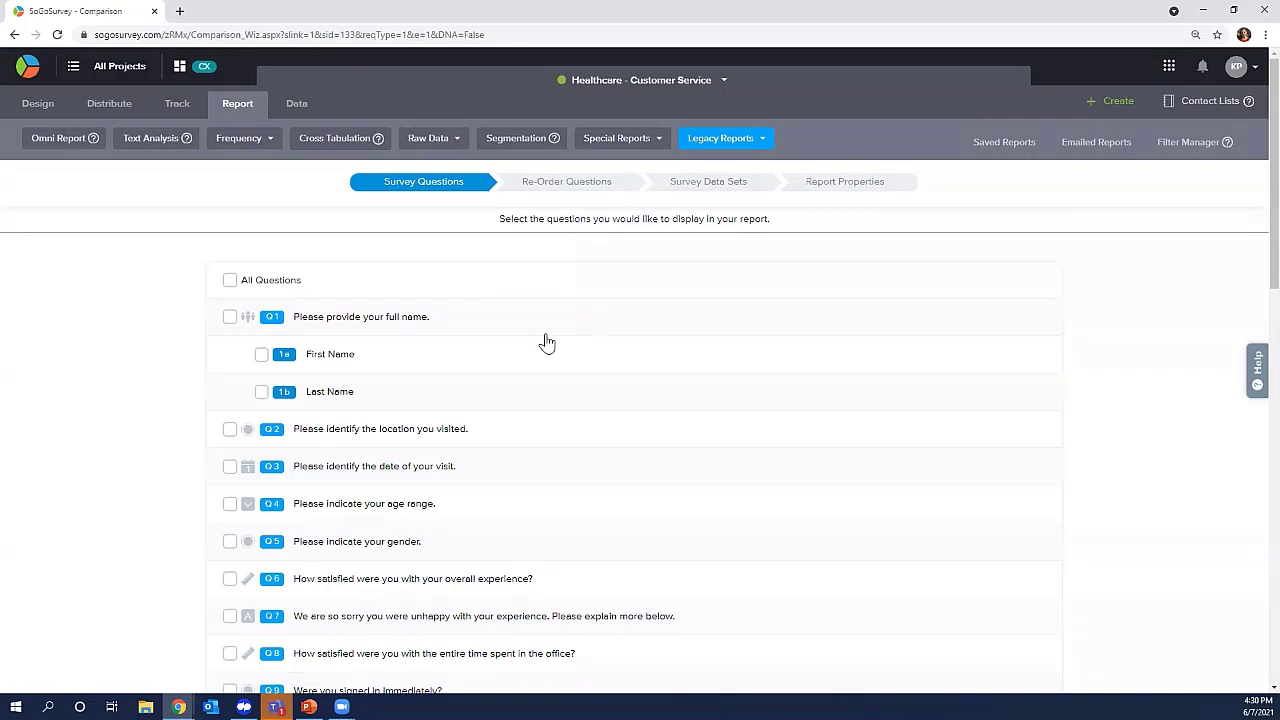
click(230, 280)
scroll(237, 283, down, 15)
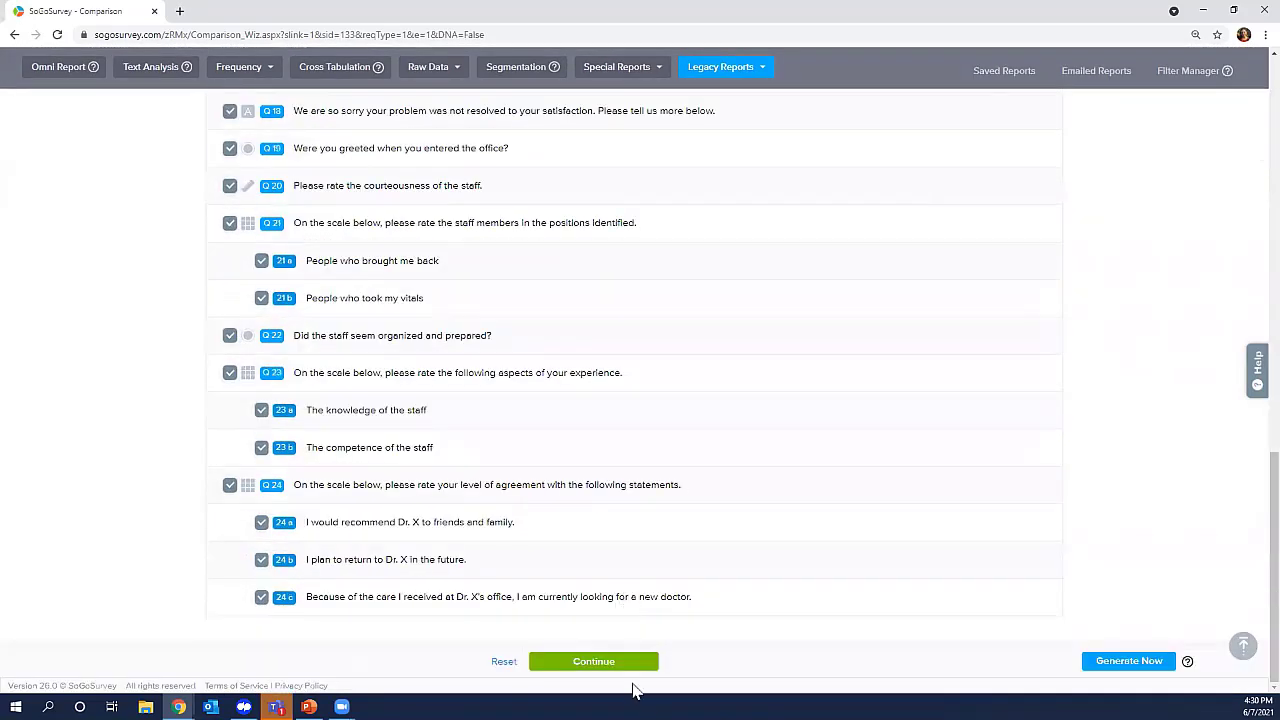
click(621, 663)
scroll(714, 466, down, 3)
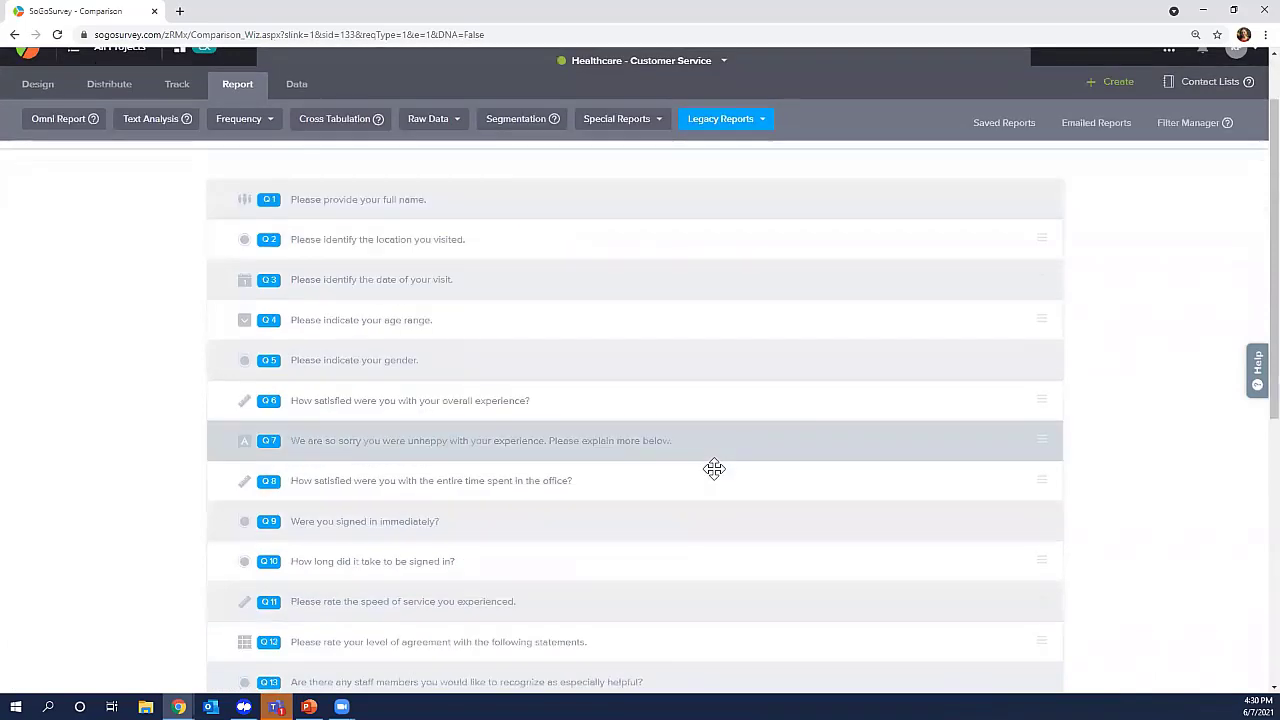
scroll(714, 468, down, 3)
click(647, 670)
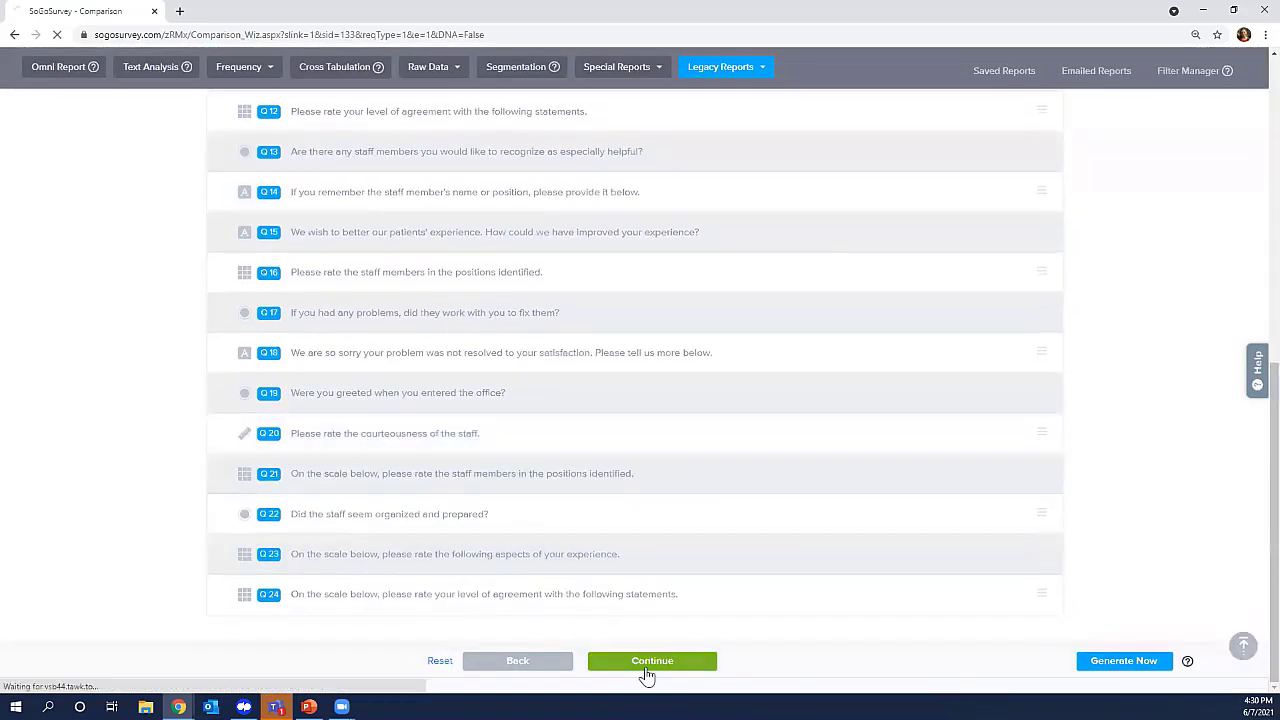
Review the two comparison data sets, enable a condition for data set 2 and name it "Apple Lane - Women".
scroll(647, 675, down, 2)
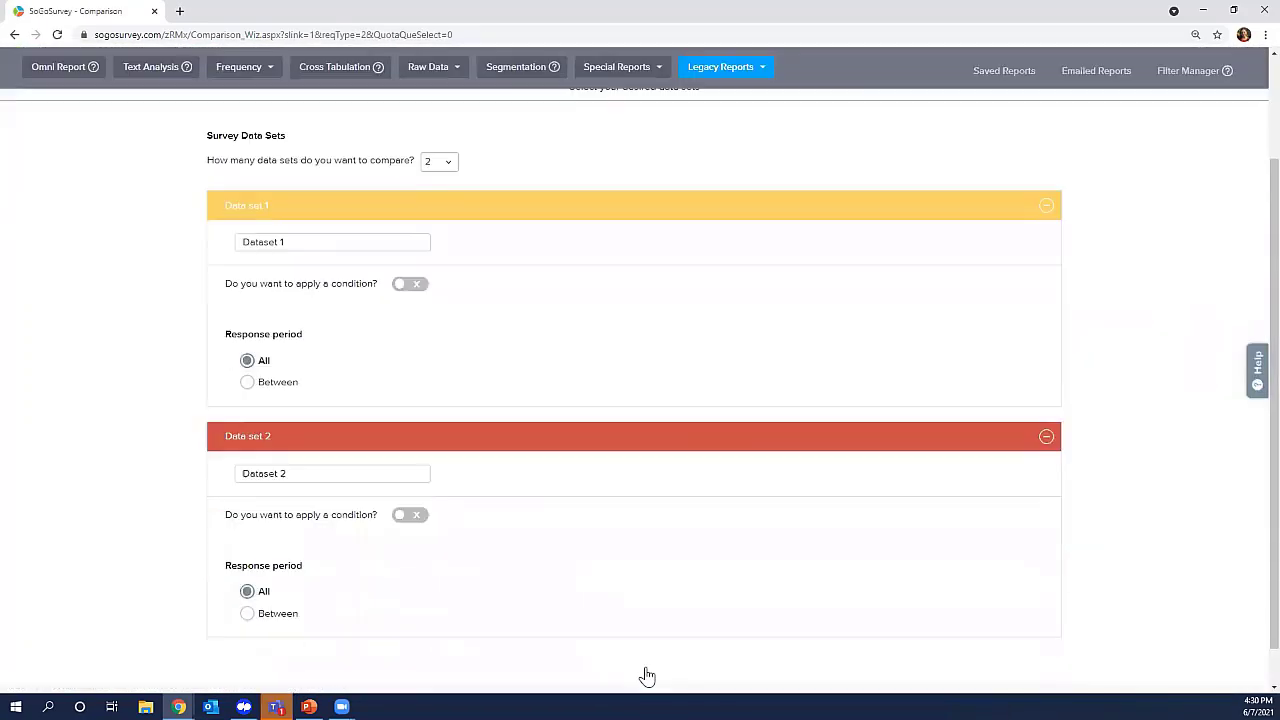
click(317, 198)
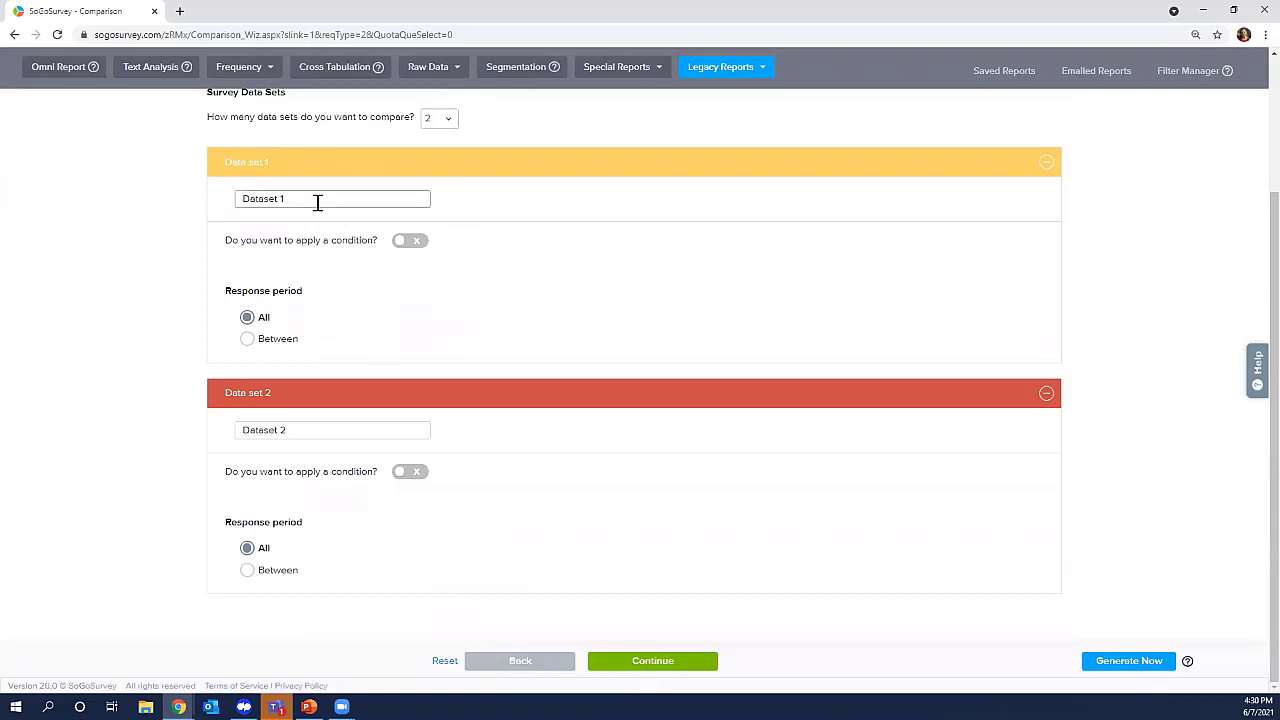
scroll(317, 203, up, 2)
scroll(317, 203, down, 1)
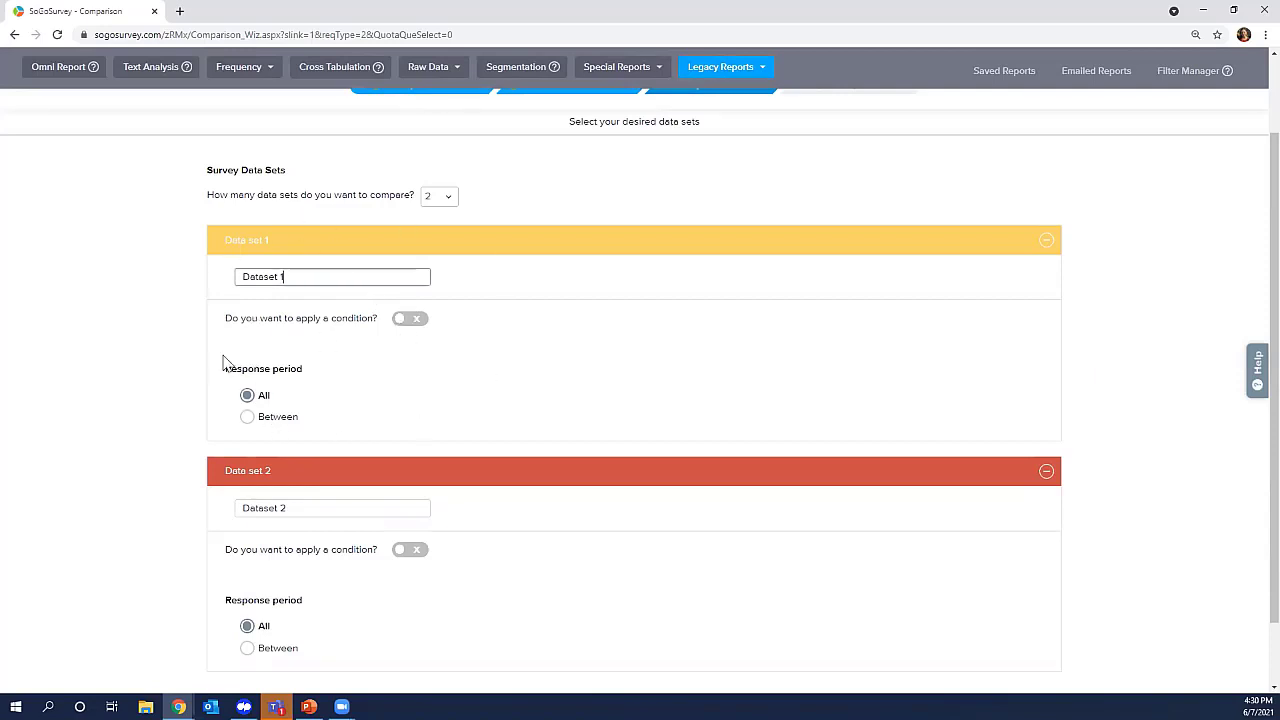
scroll(295, 258, down, 1)
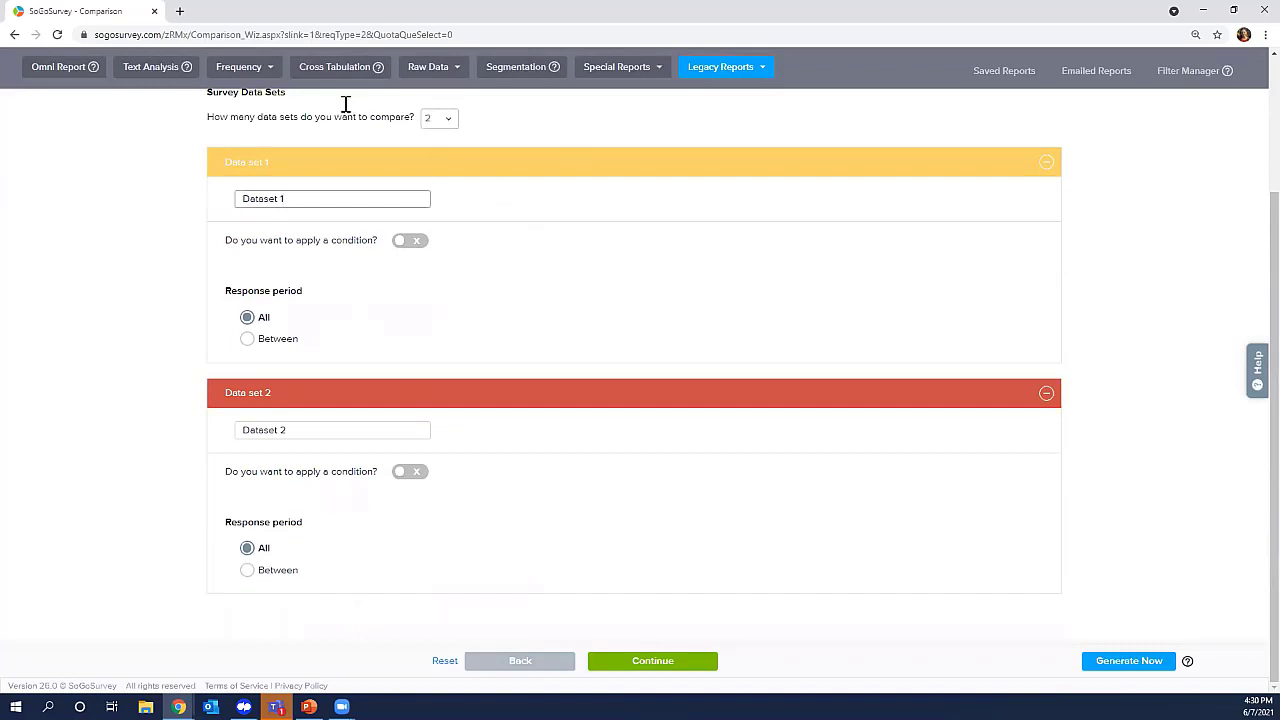
click(384, 434)
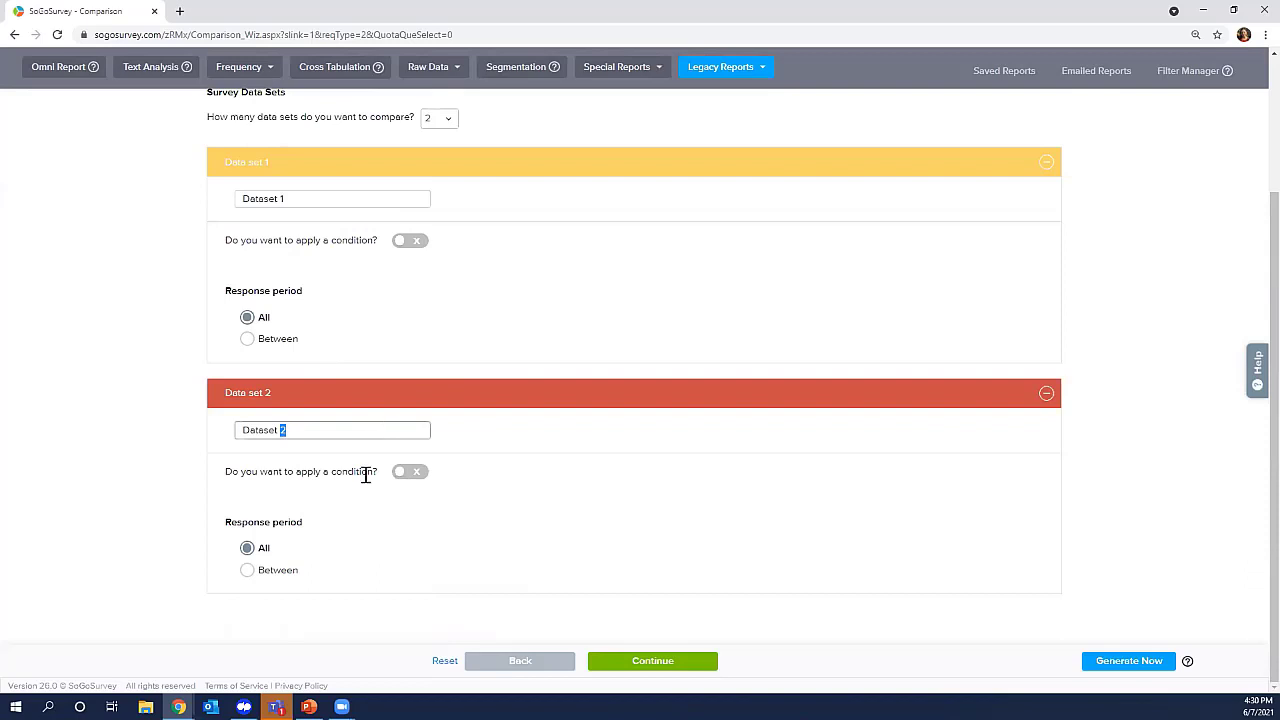
click(402, 471)
triple_click(301, 432)
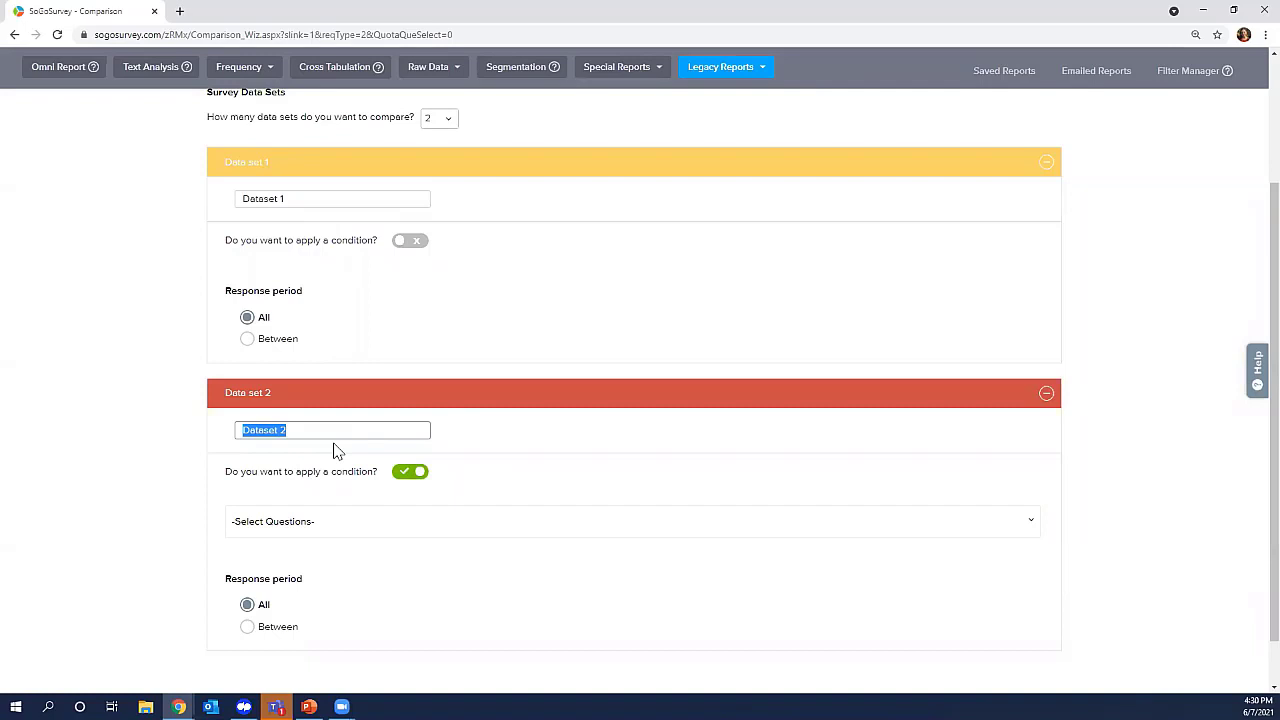
text(Apple Lane - Women)
Rename data set 2 as "Apple Drive - Women" and add the condition that Q2, the visited location, is Apple Drive.
click(429, 521)
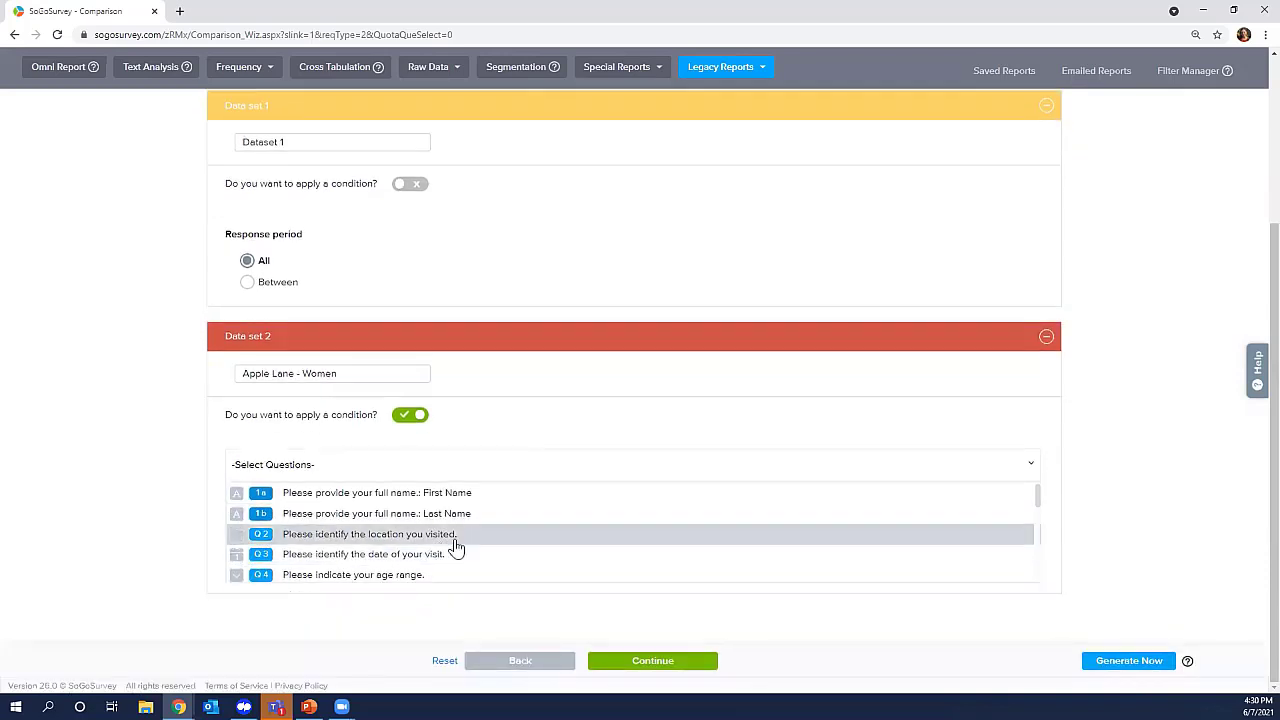
click(454, 543)
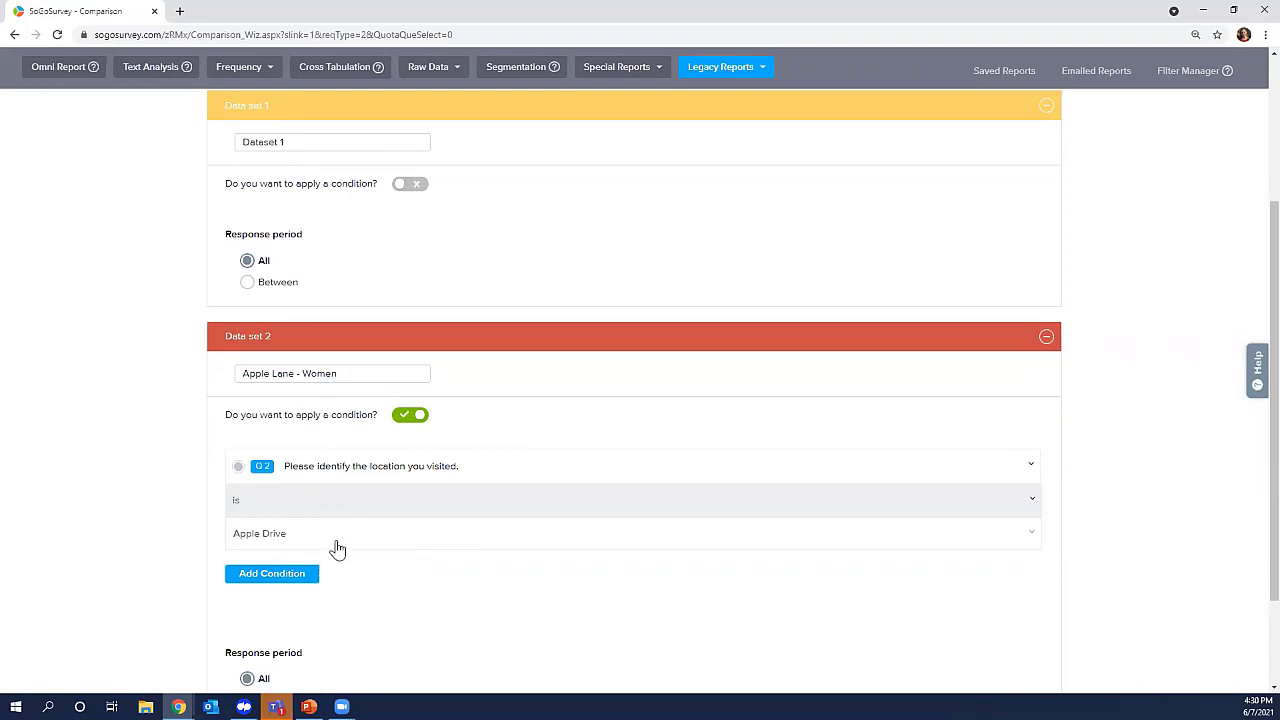
click(296, 369)
key(BackSpace)
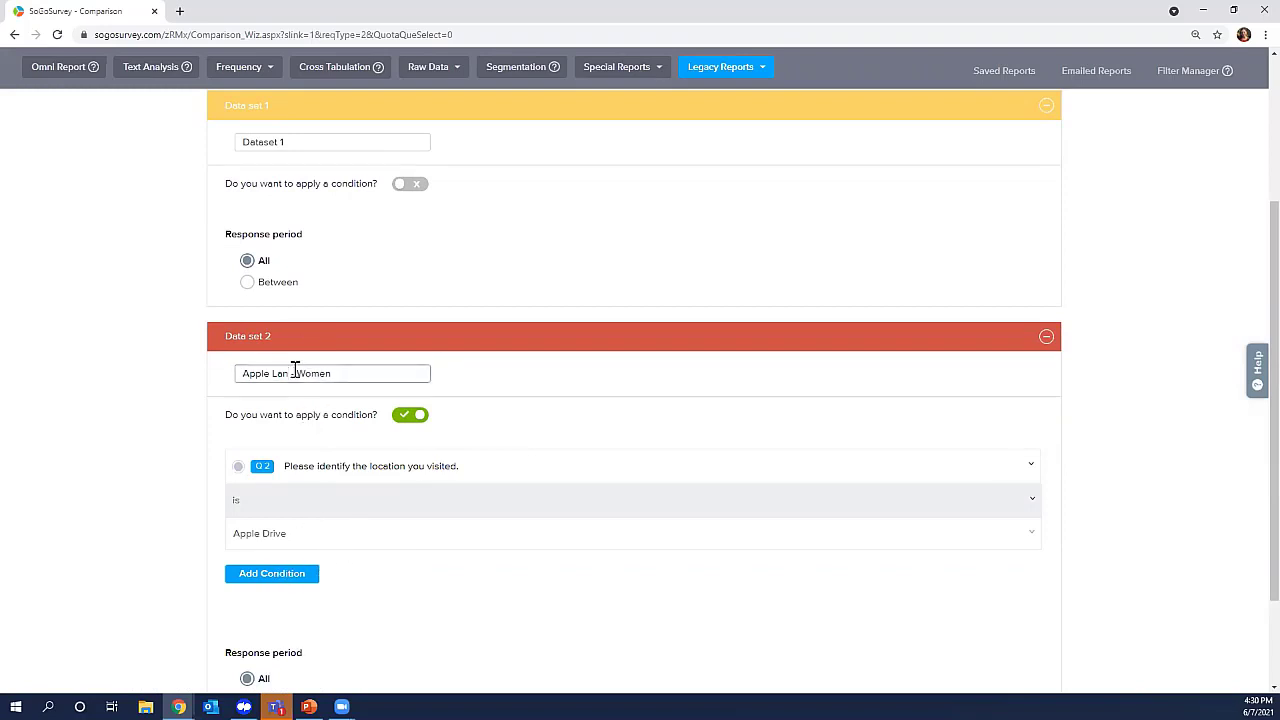
key(BackSpace)
key(BackSpace)
key(BackSpace)
text(Drive)
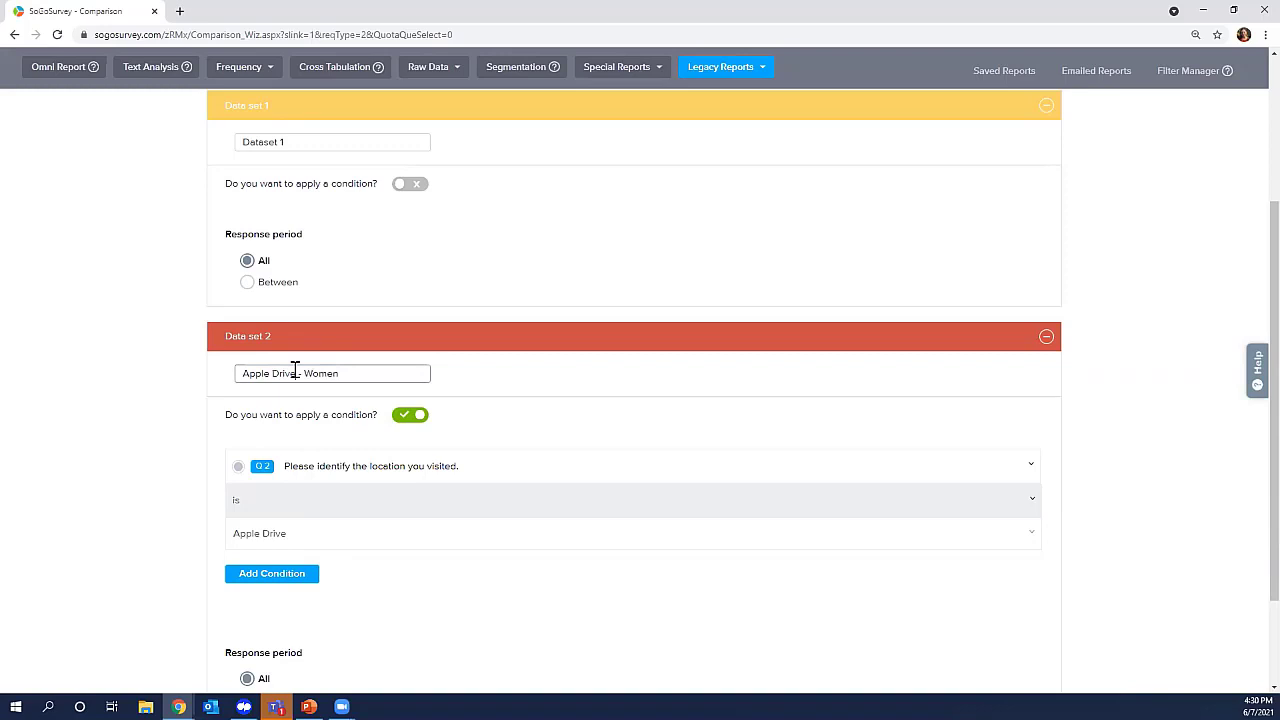
click(271, 584)
scroll(489, 577, down, 2)
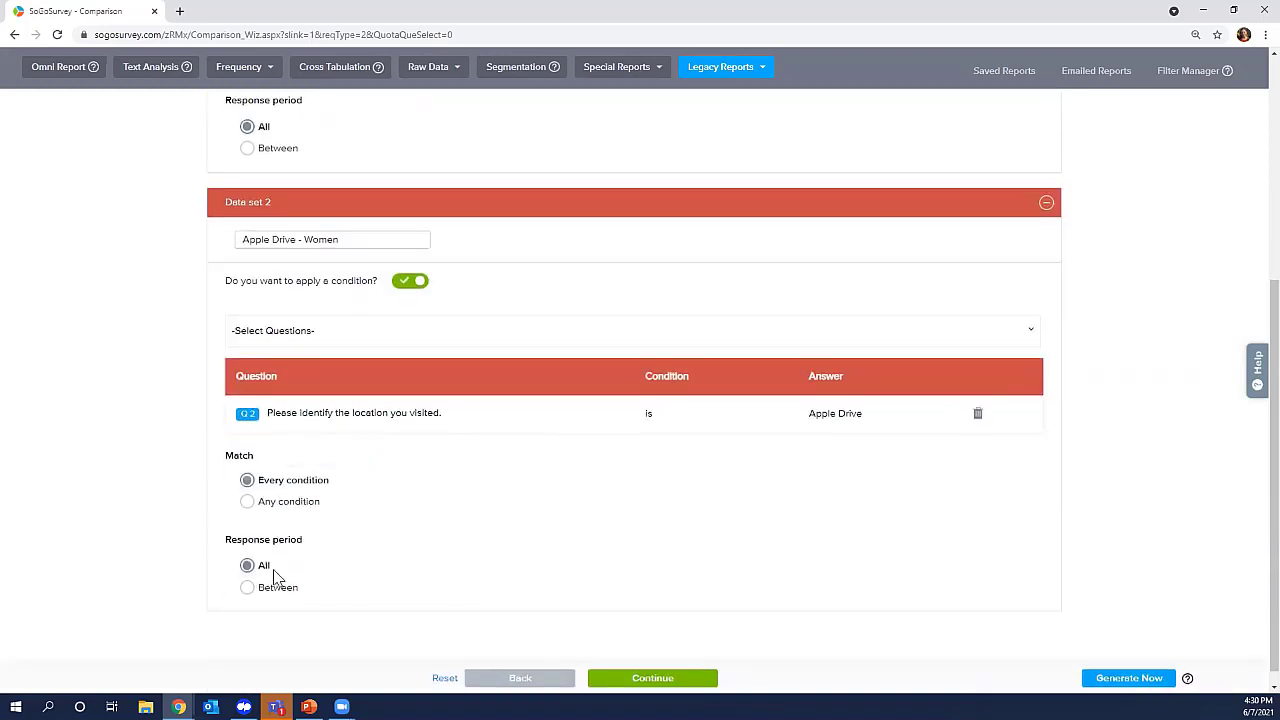
Add a second condition to data set 2 requiring Q5, the respondent's gender, to be Female.
scroll(390, 522, down, 1)
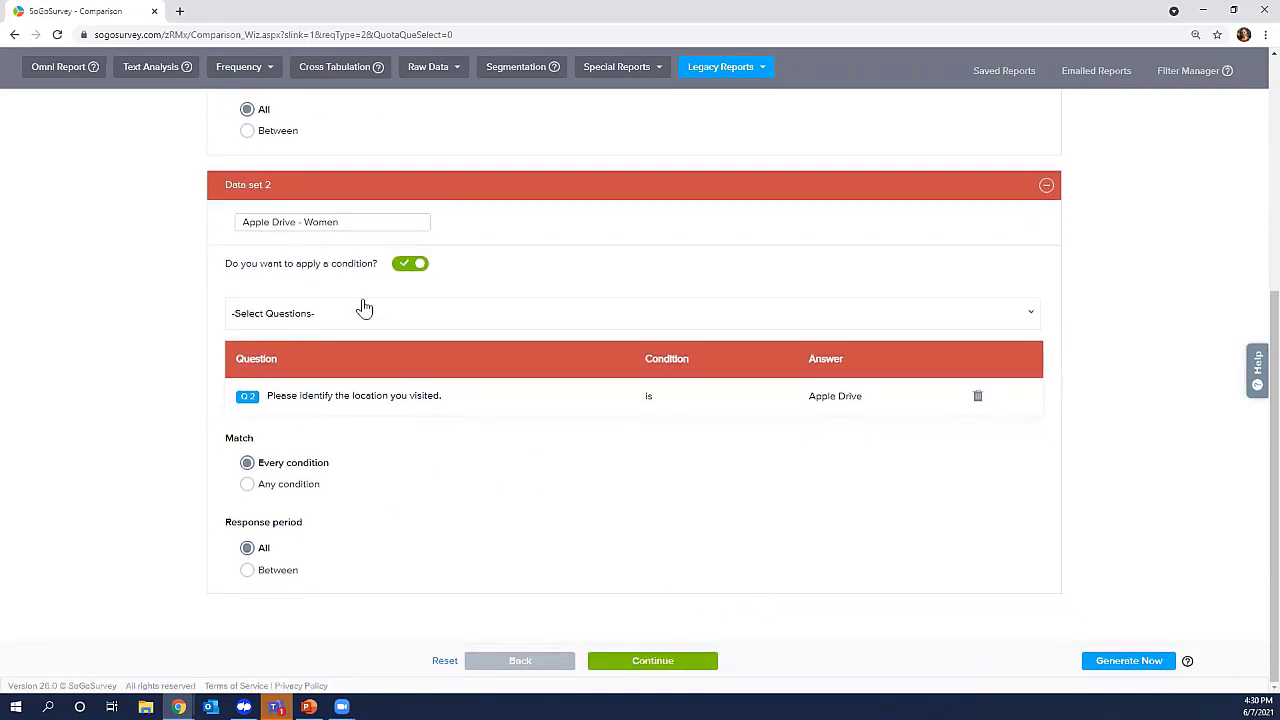
click(393, 320)
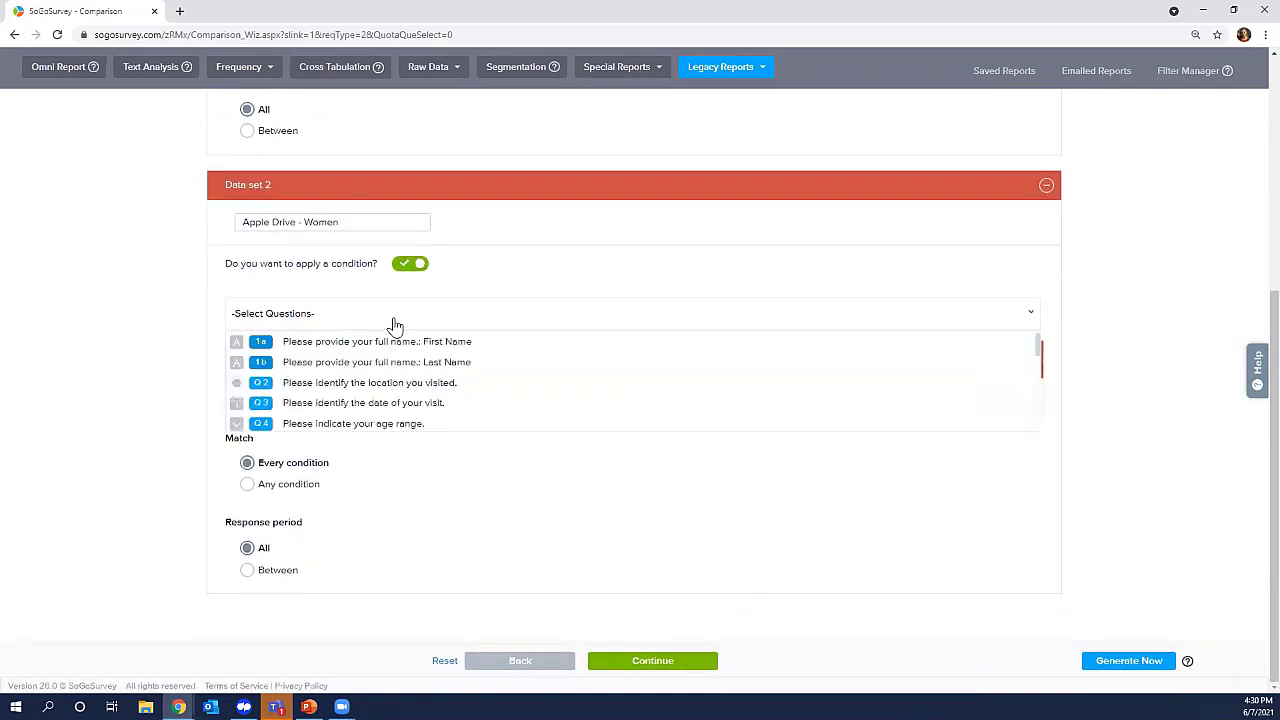
scroll(371, 395, down, 1)
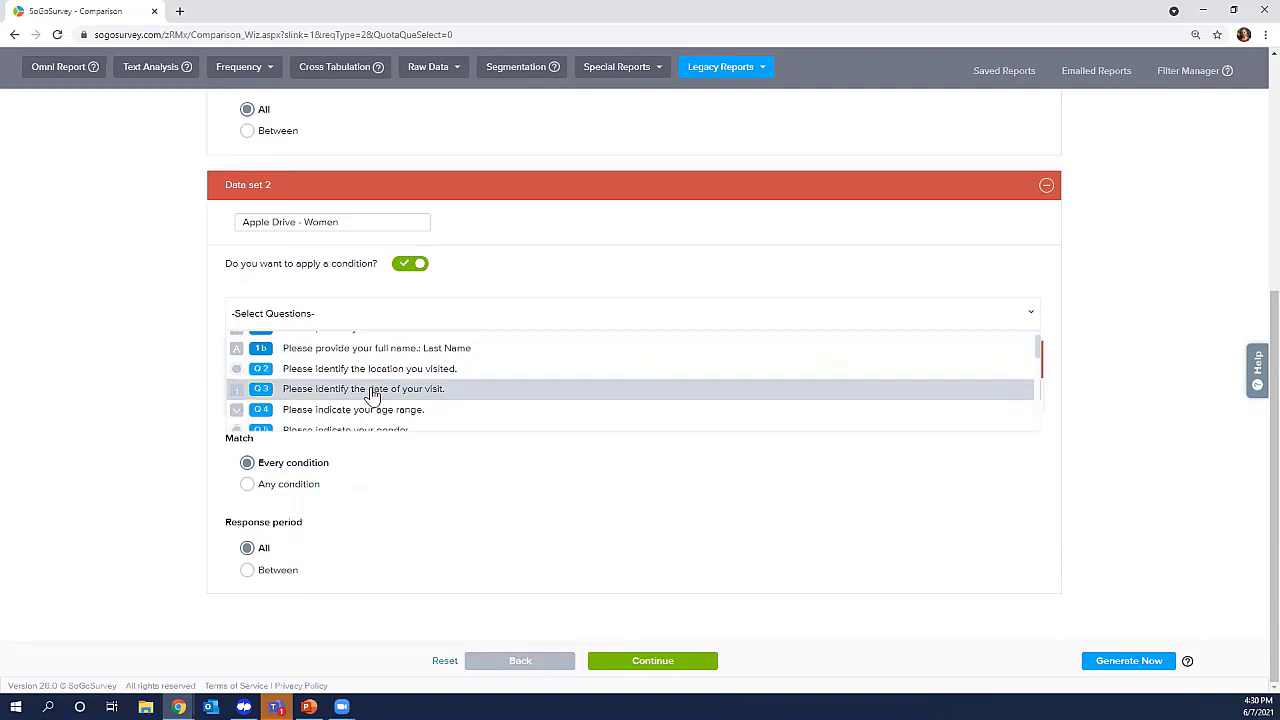
click(331, 428)
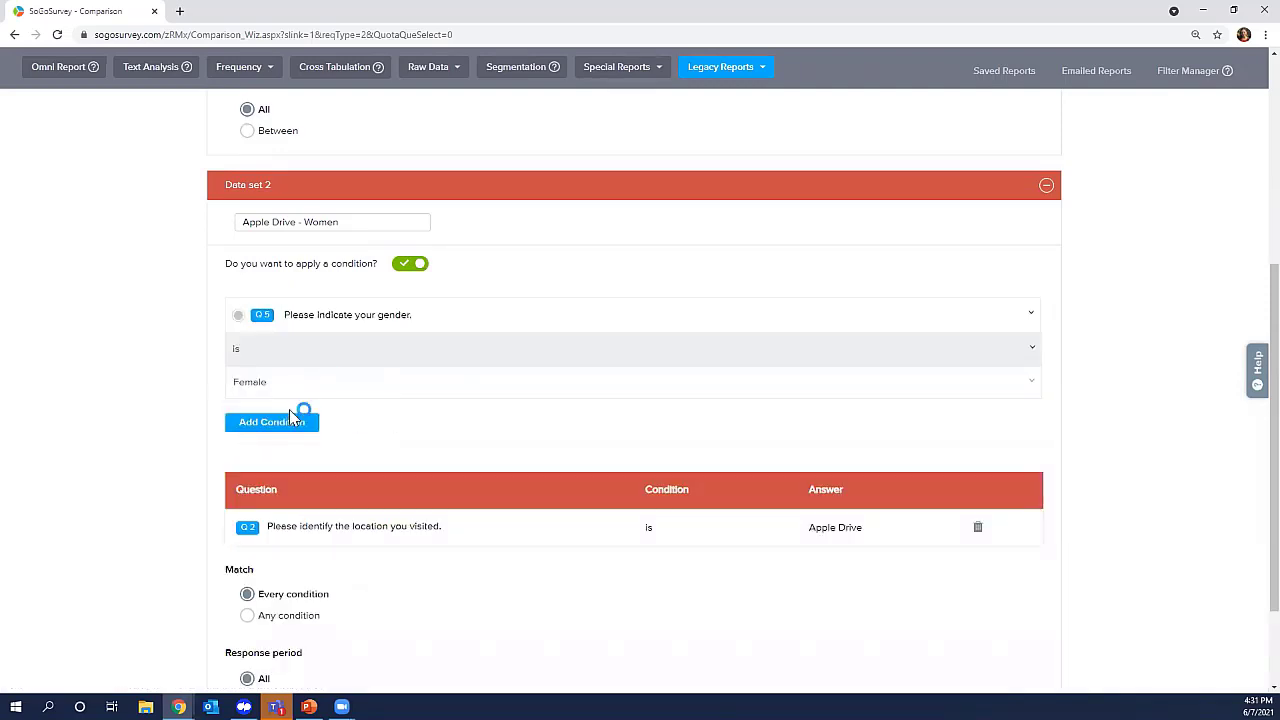
click(297, 422)
scroll(296, 428, down, 1)
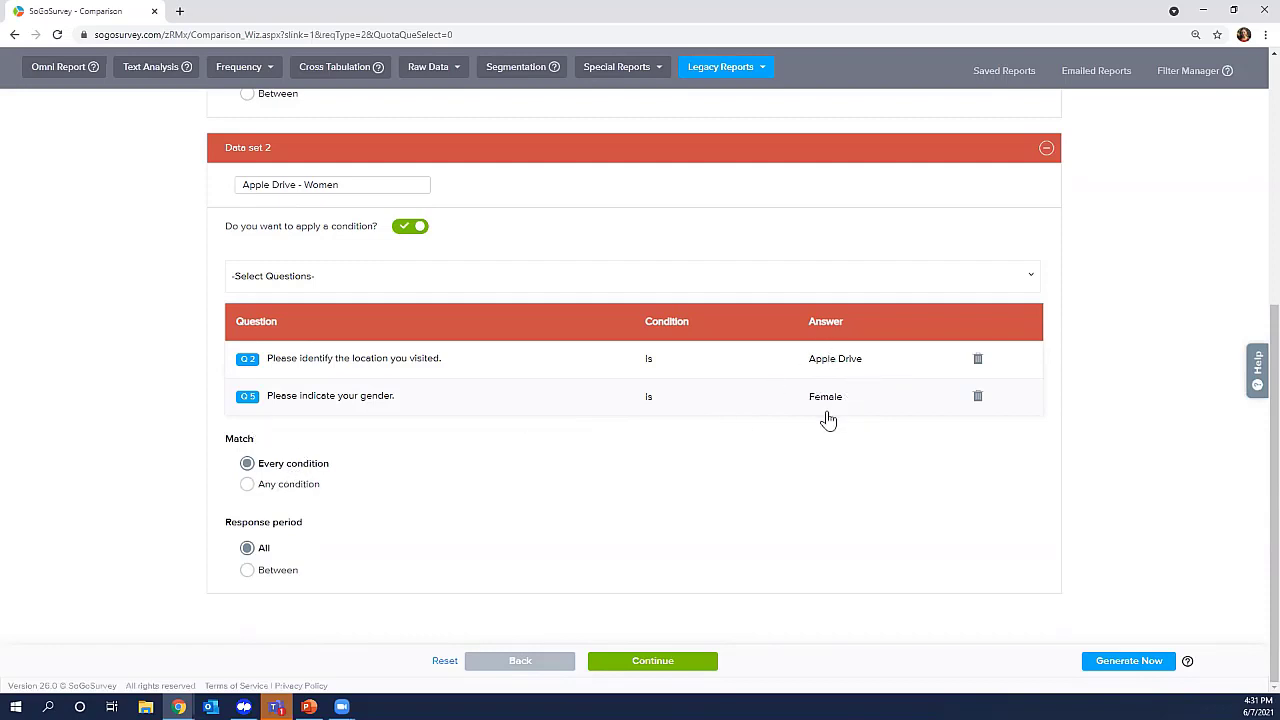
Accept both data sets and generate the Comparison report with the default display and report settings.
click(680, 664)
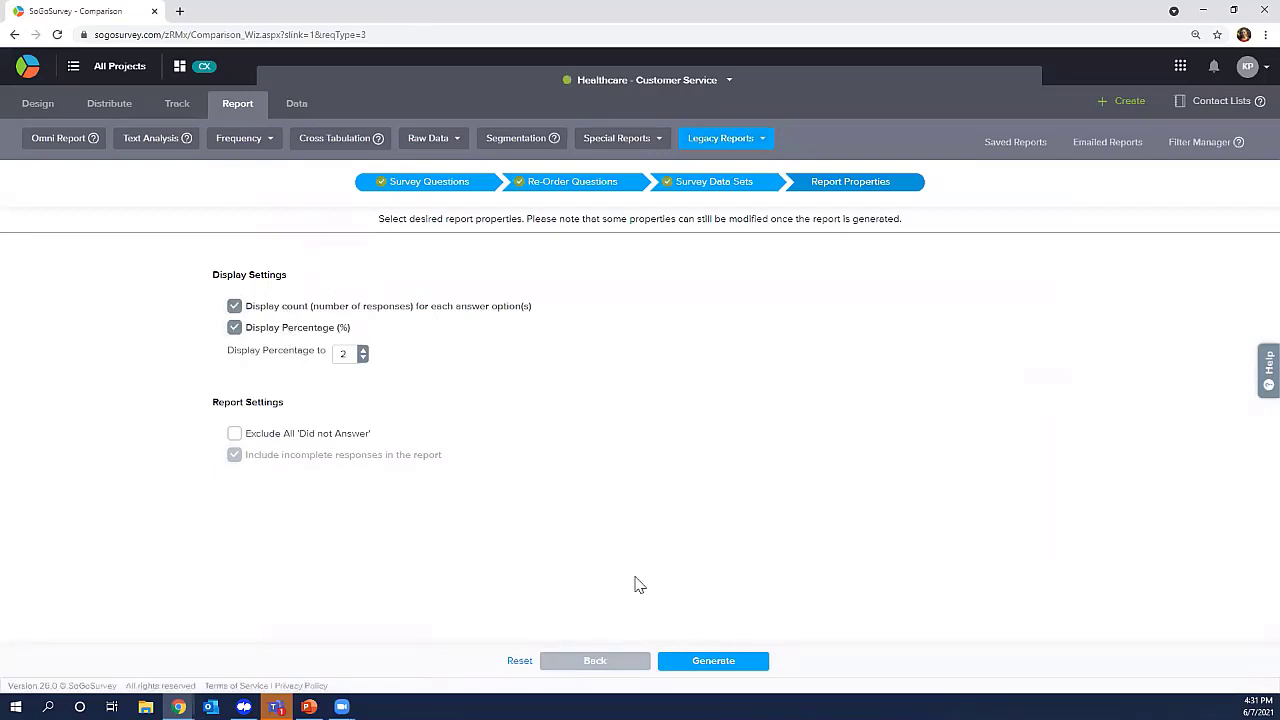
click(729, 665)
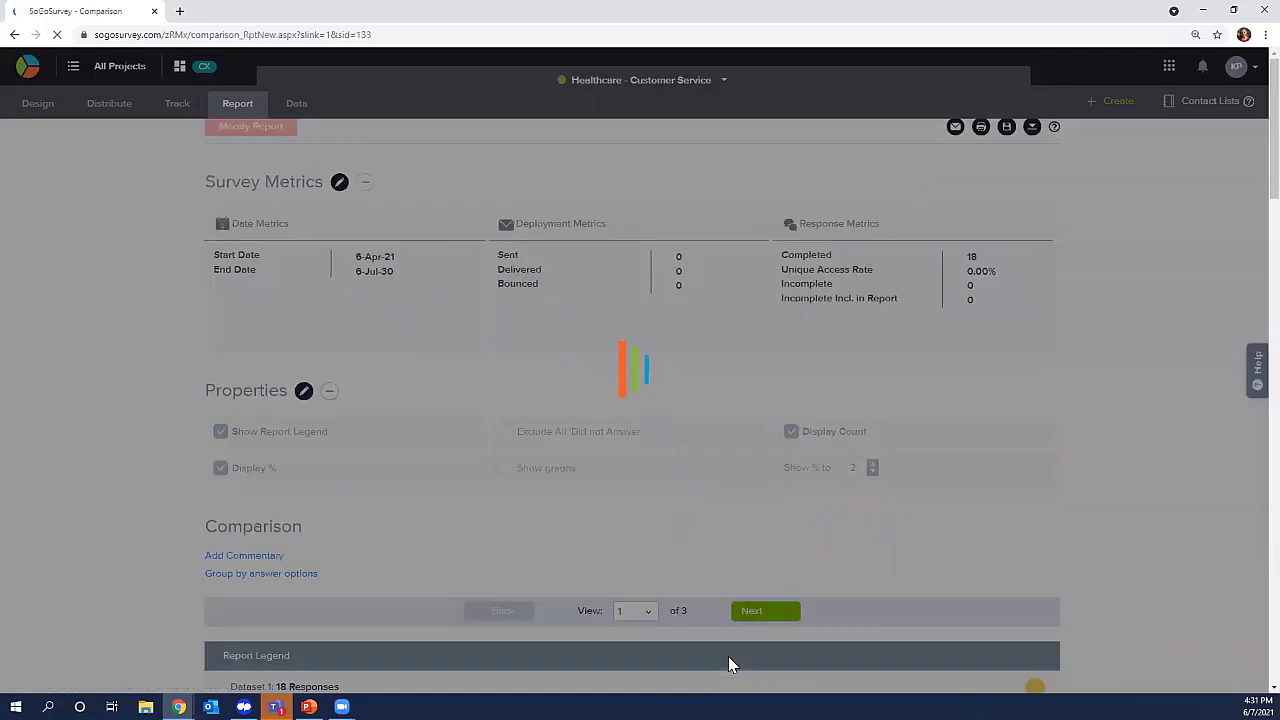
Examine the Comparison report's legend and the Dataset 1 versus Apple Drive - Women results for the first survey questions through Q6.
scroll(730, 660, down, 3)
scroll(729, 664, down, 3)
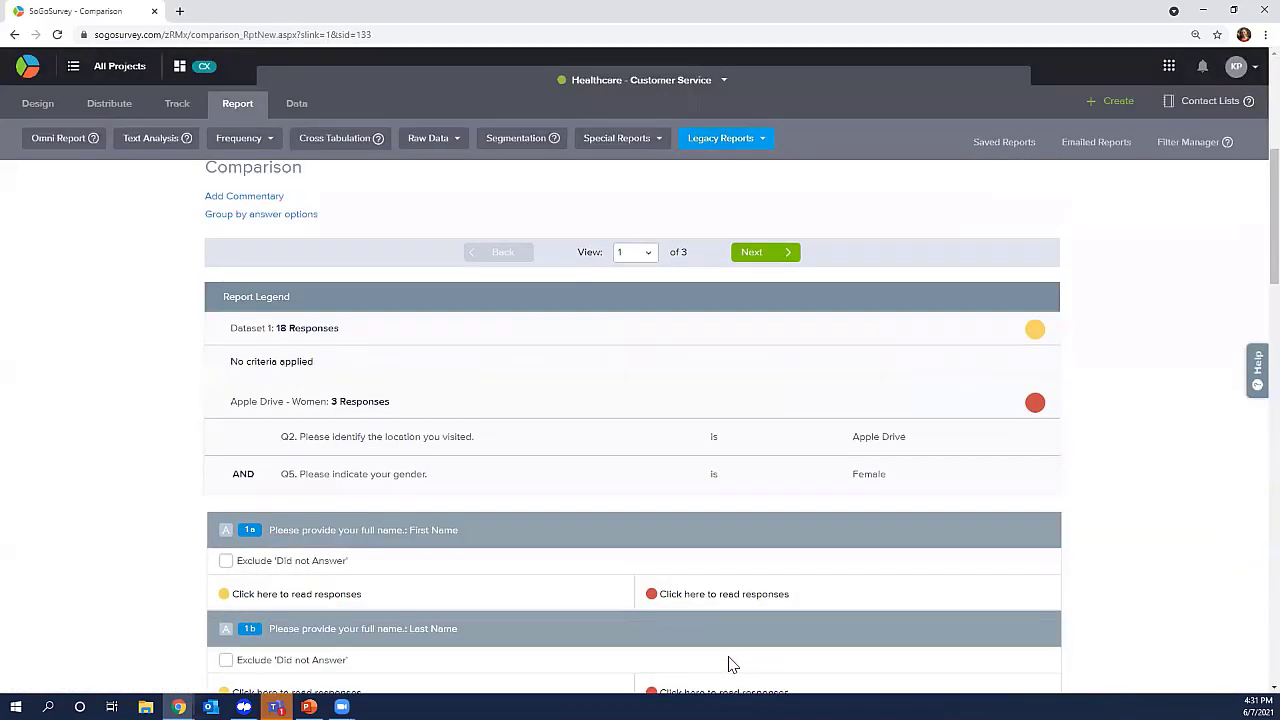
scroll(729, 664, up, 5)
scroll(728, 656, down, 7)
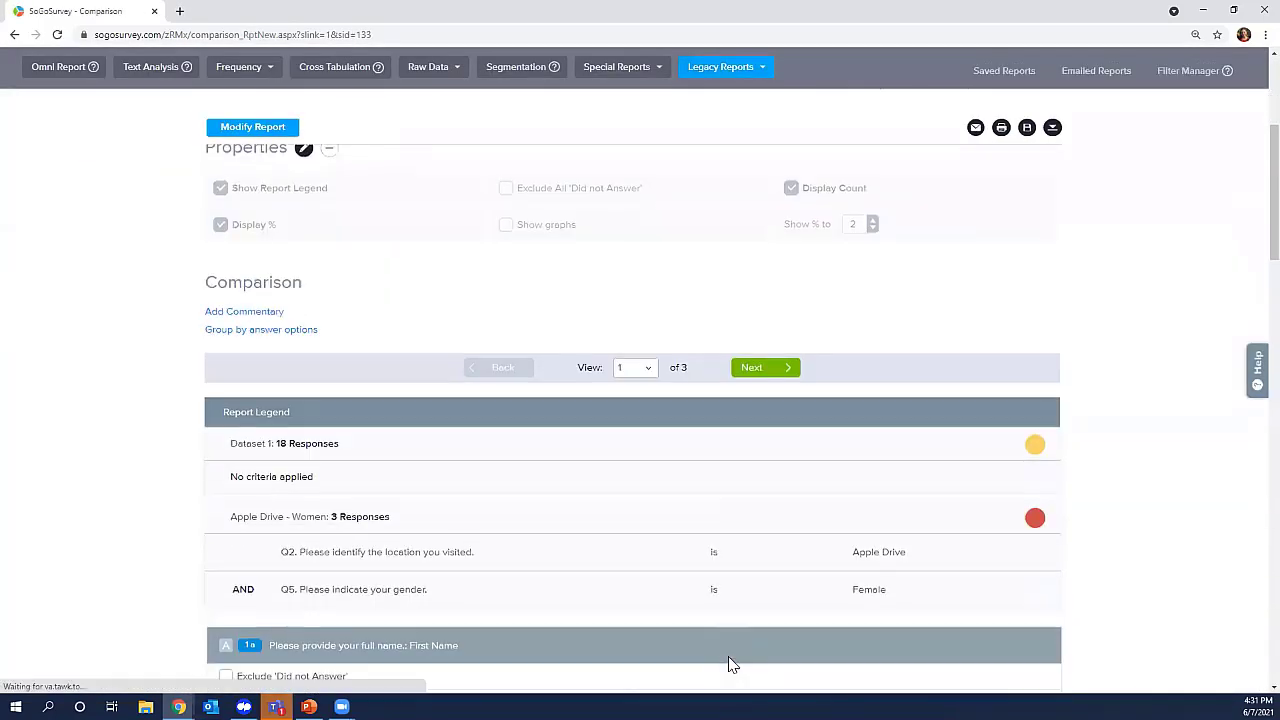
scroll(730, 660, down, 3)
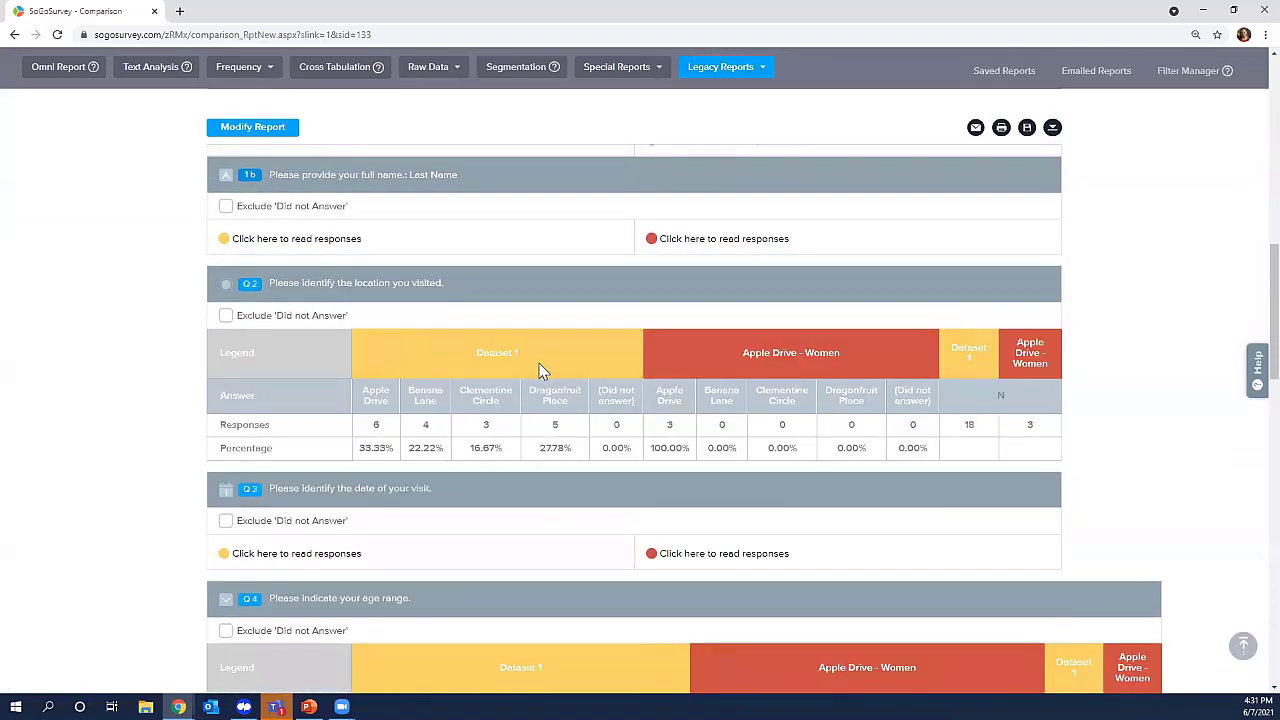
scroll(790, 373, down, 1)
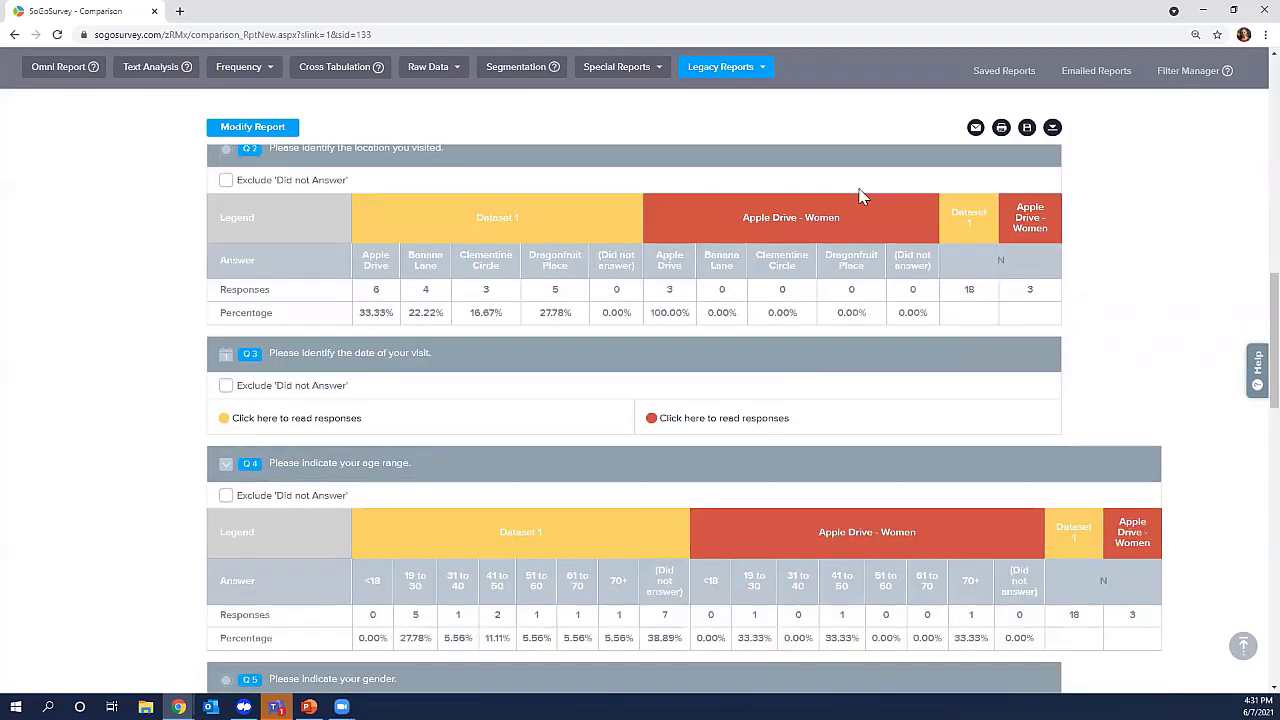
scroll(881, 214, down, 2)
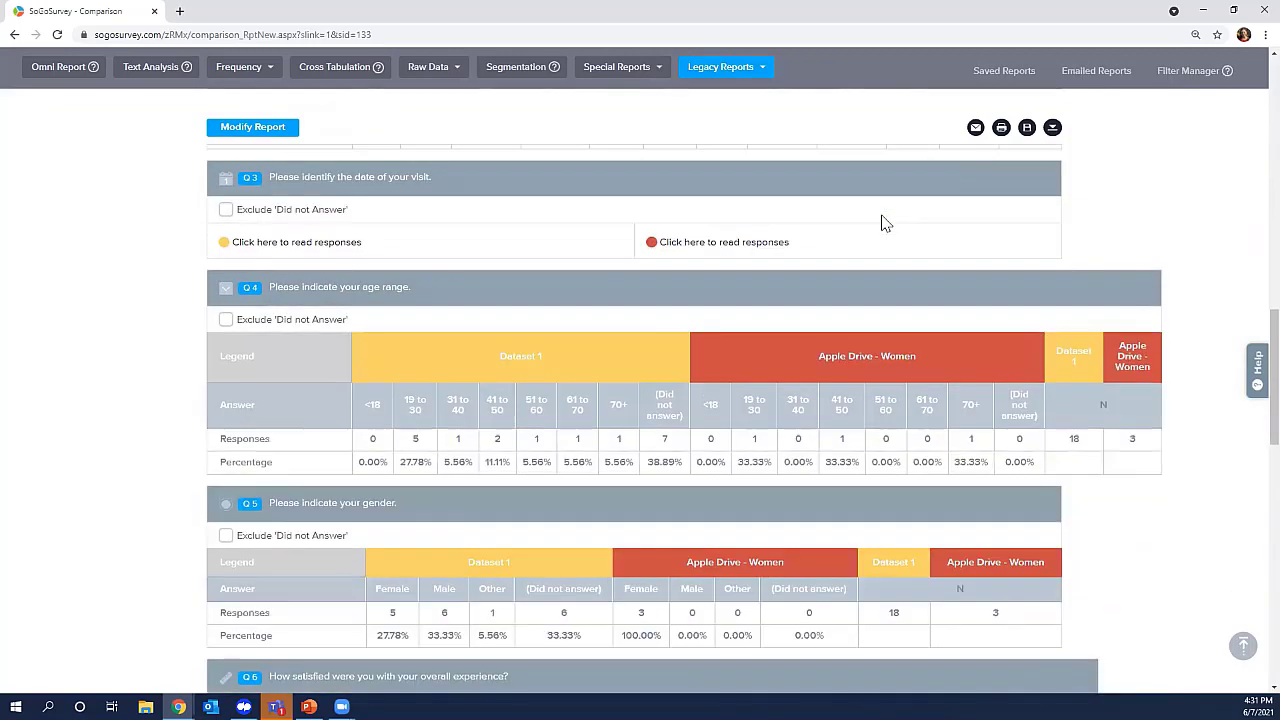
scroll(521, 355, down, 1)
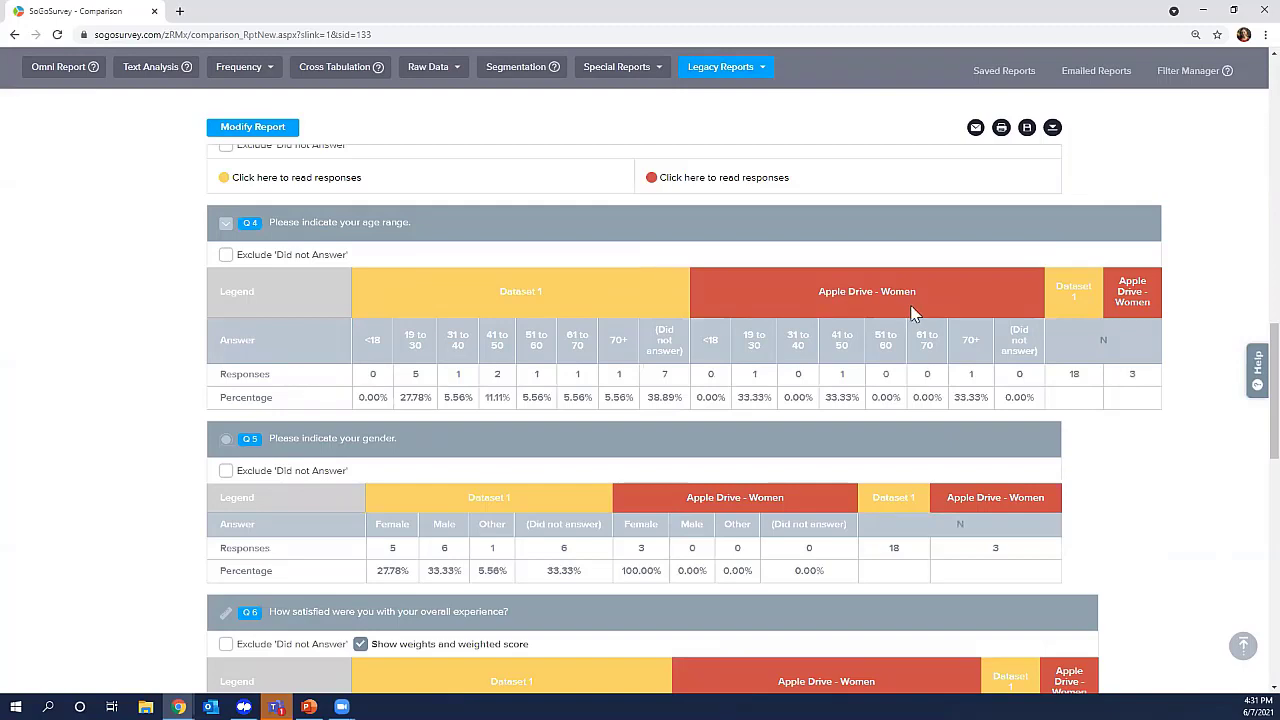
scroll(863, 289, down, 3)
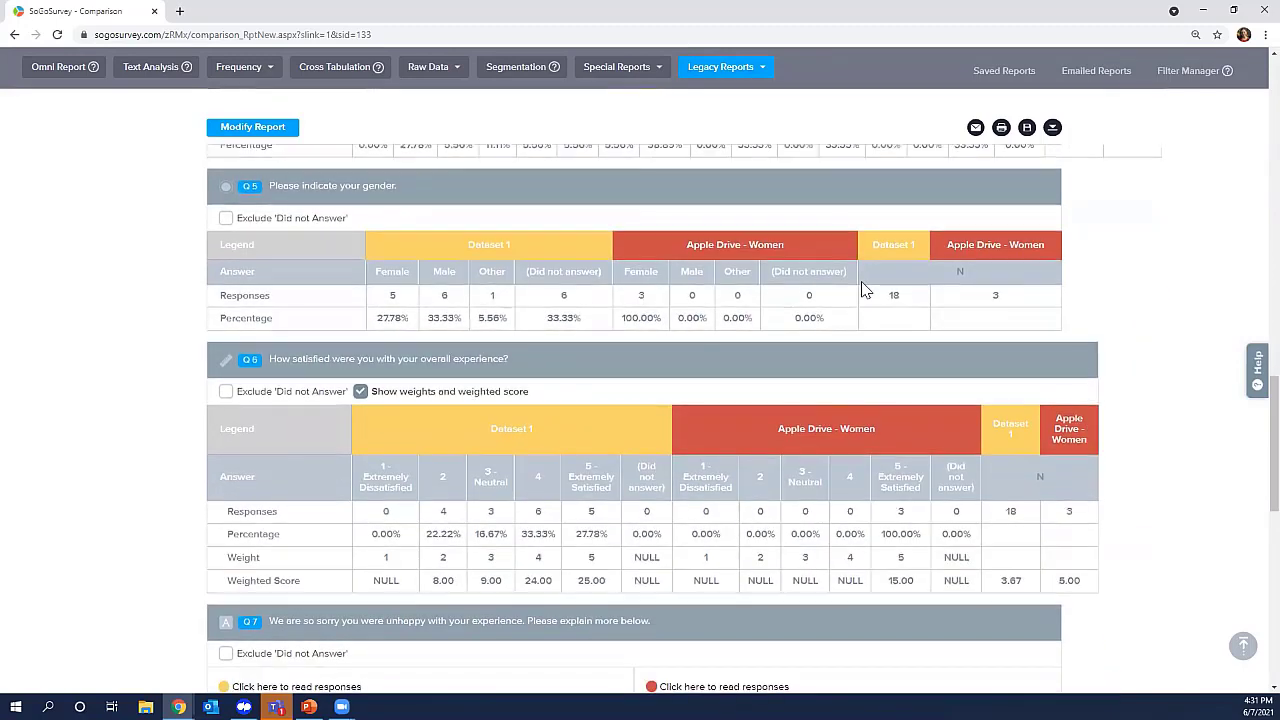
Turn on Show graphs in the Comparison report's properties and apply the change.
scroll(865, 289, down, 4)
scroll(865, 289, up, 3)
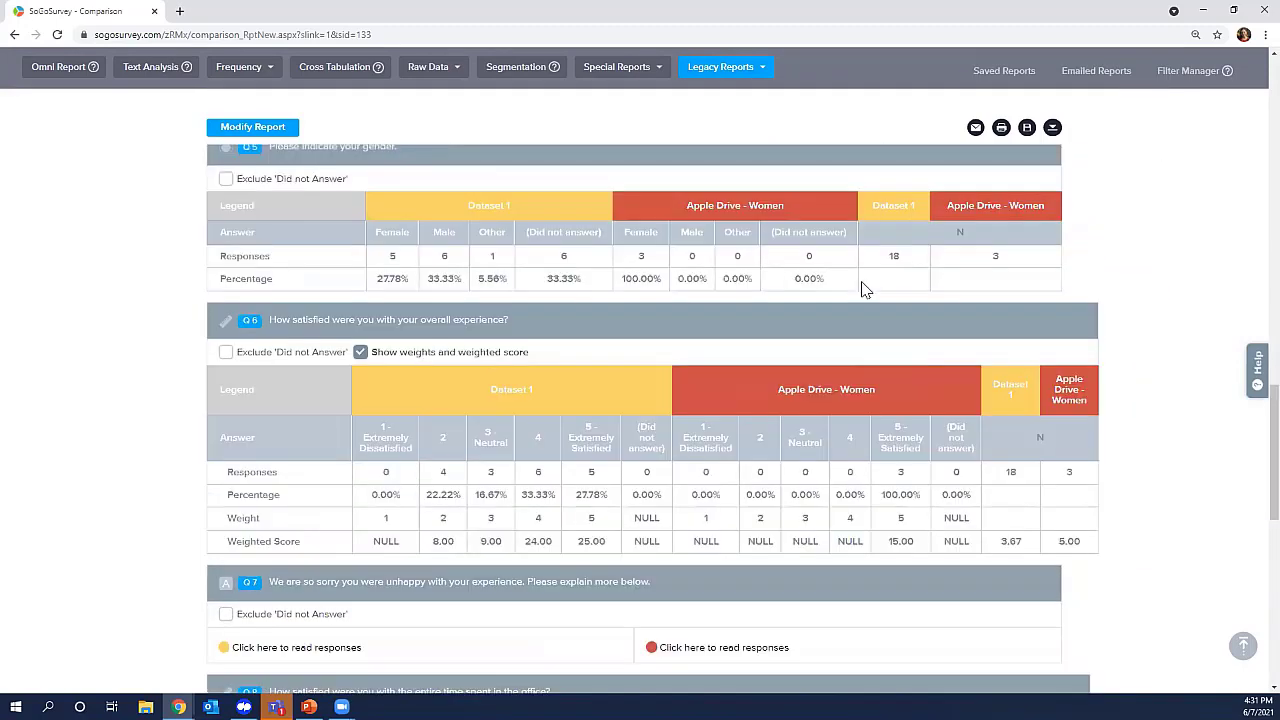
scroll(865, 289, up, 10)
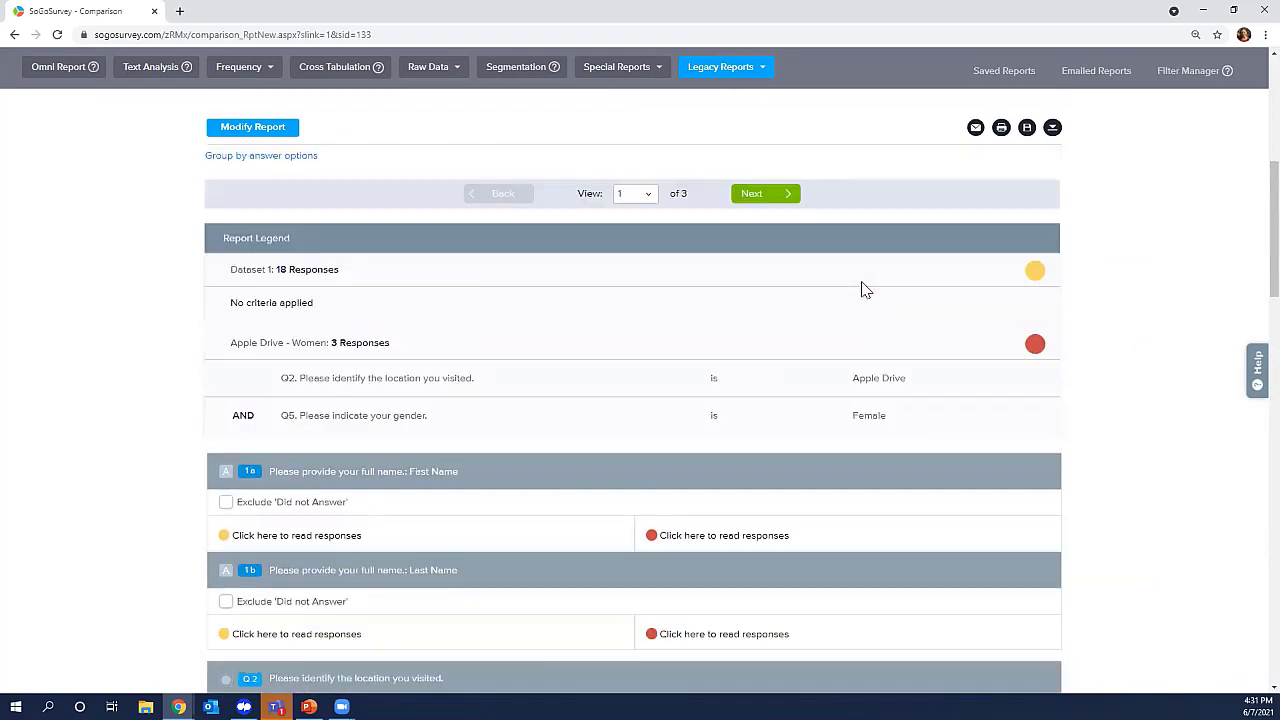
scroll(865, 289, up, 3)
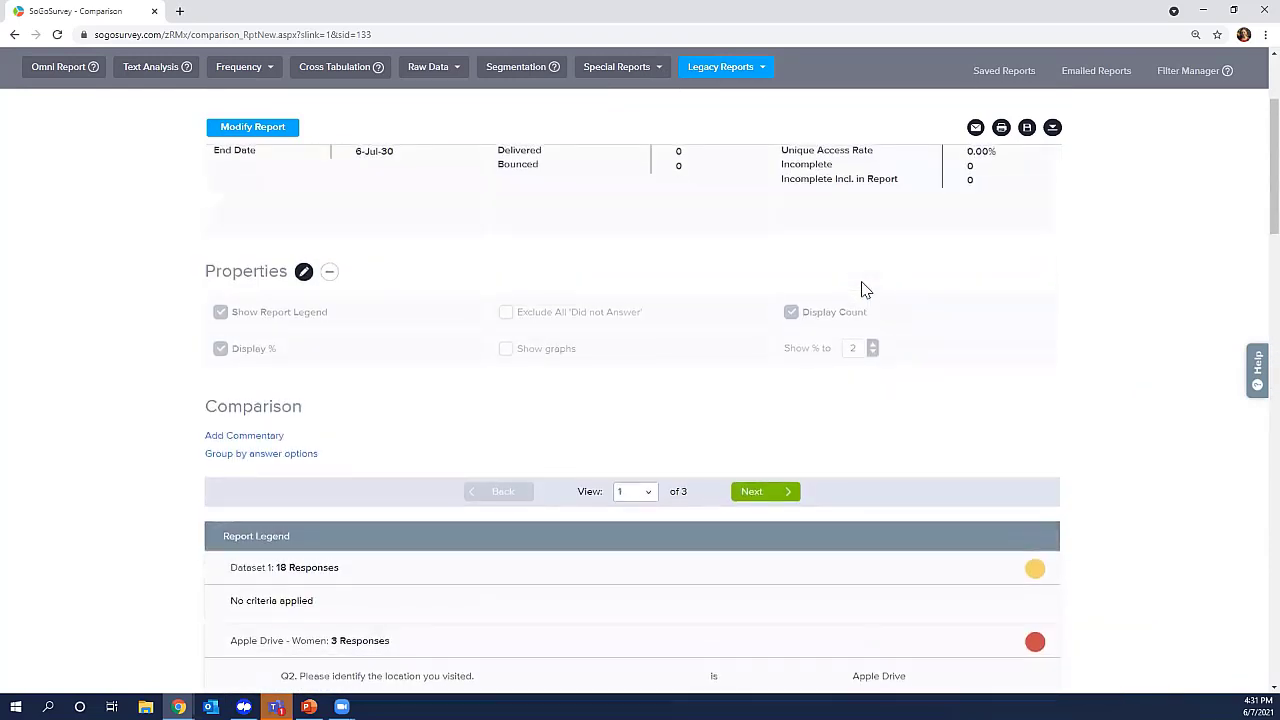
scroll(865, 289, up, 1)
click(303, 289)
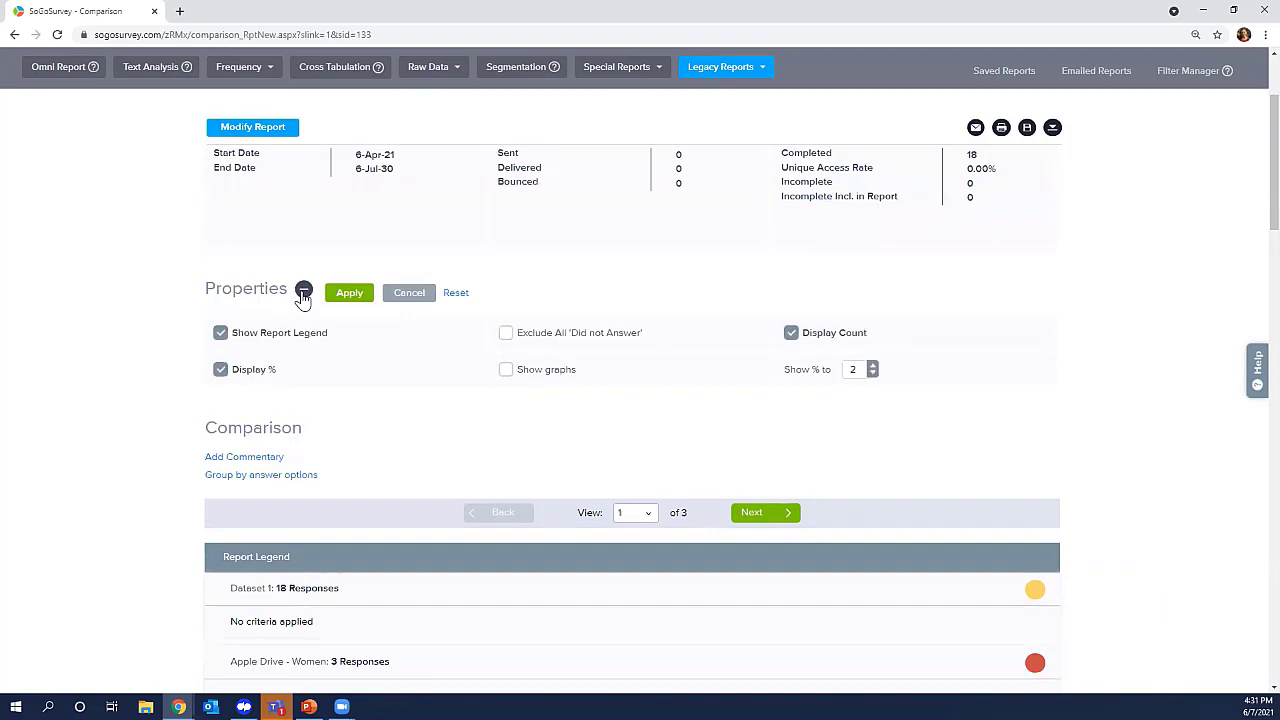
click(537, 372)
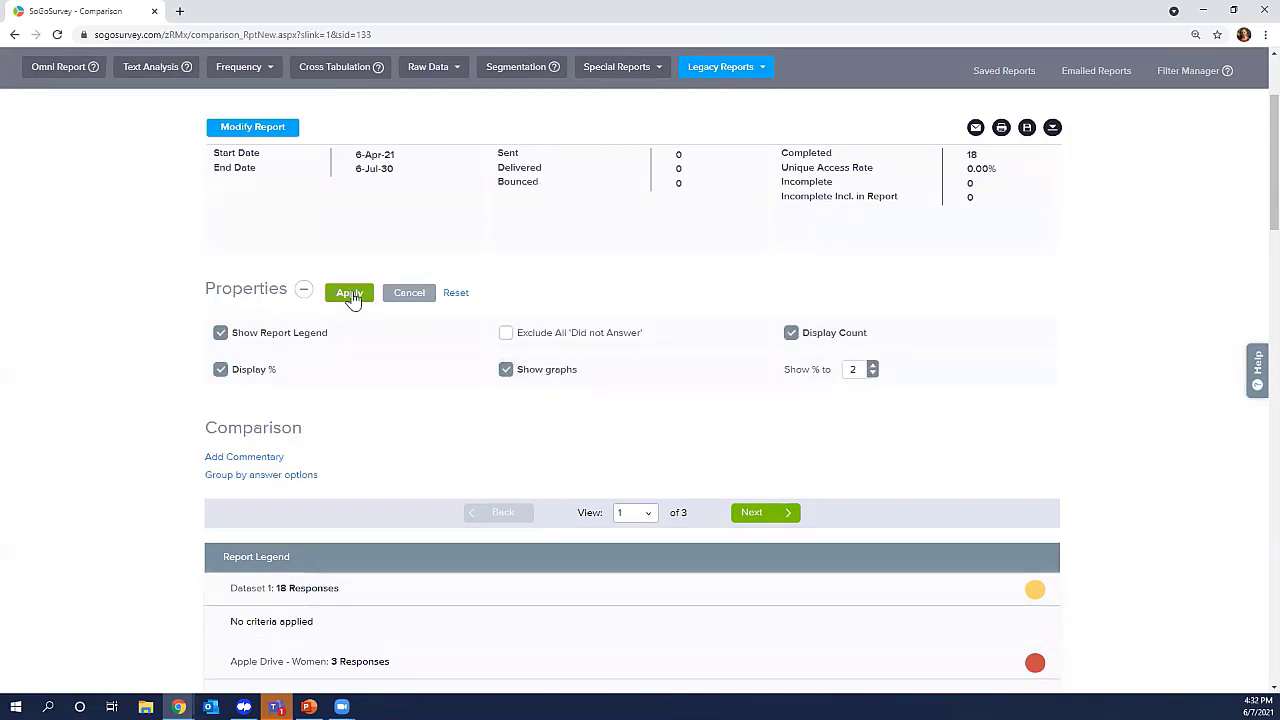
click(349, 294)
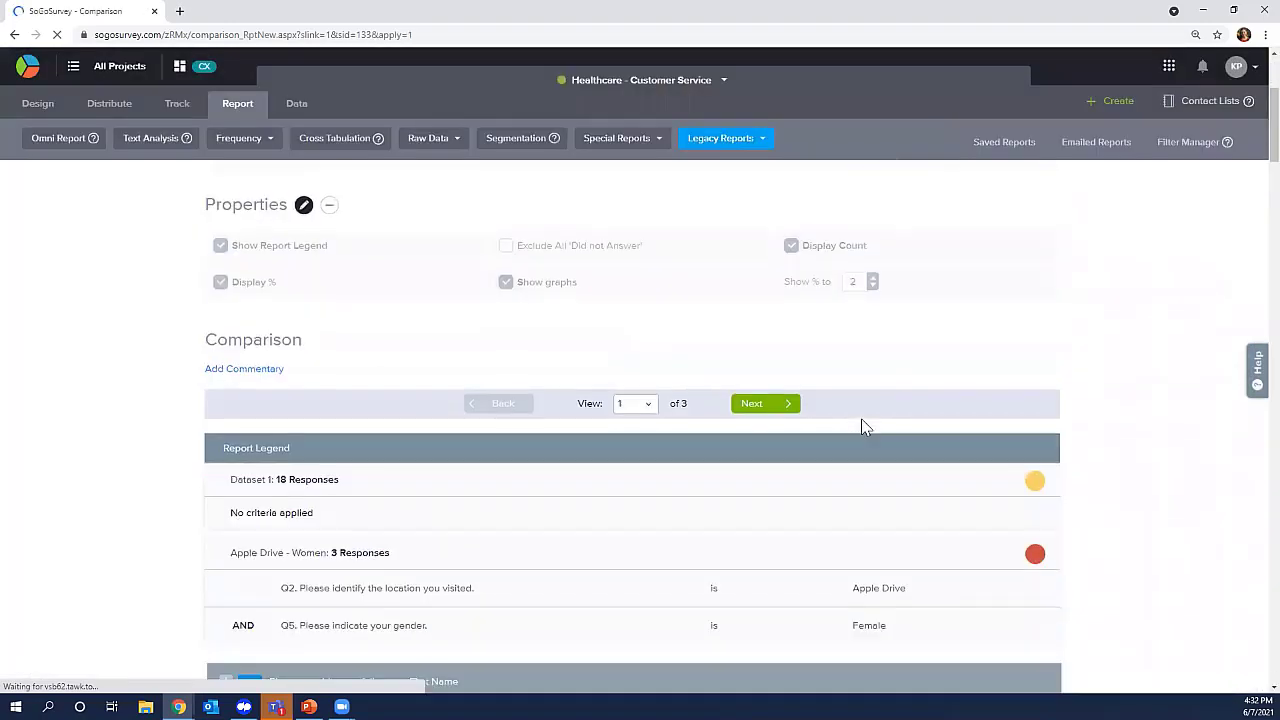
Examine the Comparison report's graphs and response tables for Dataset 1 versus Apple Drive - Women on Q2, Q4 and Q5.
scroll(865, 427, down, 6)
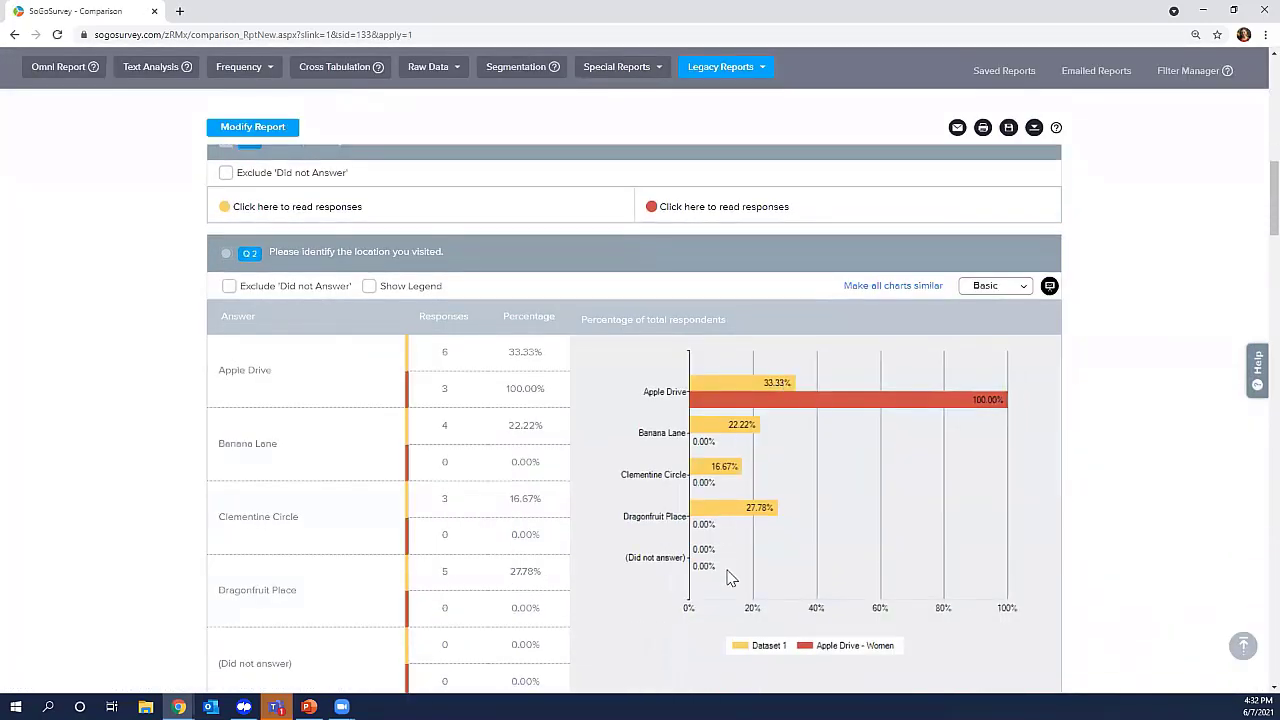
scroll(731, 578, down, 10)
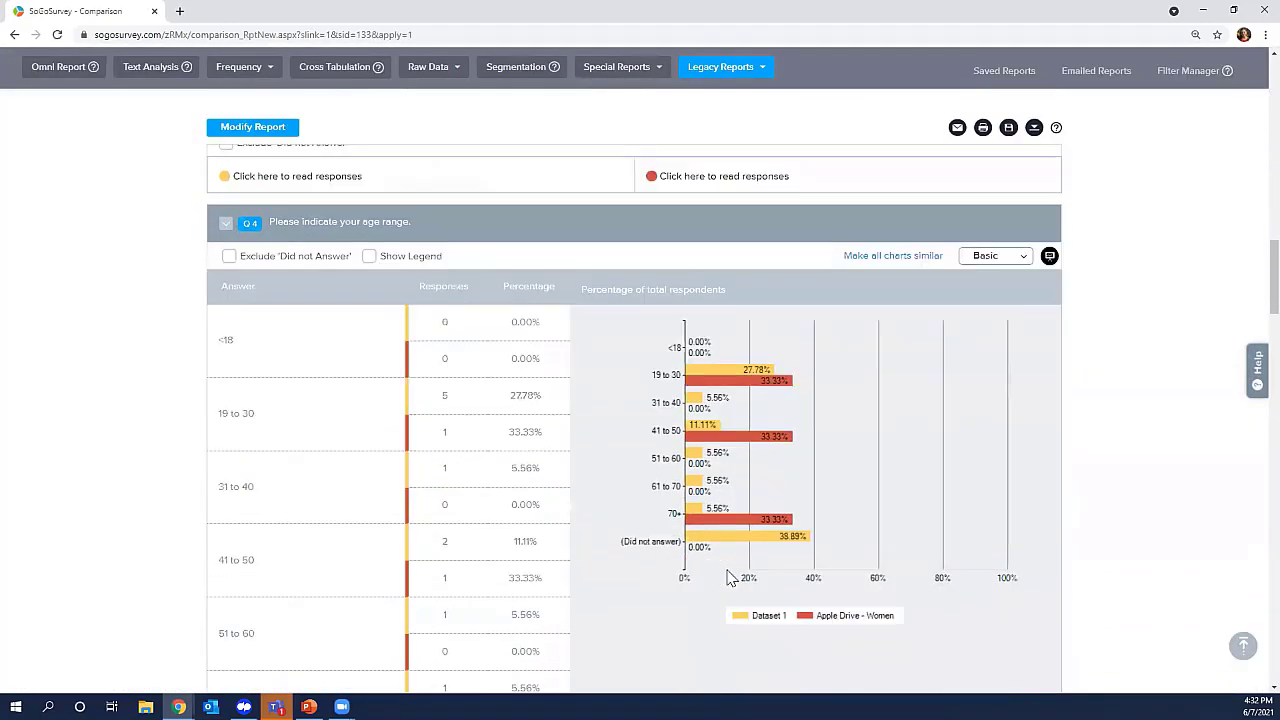
scroll(731, 578, down, 1)
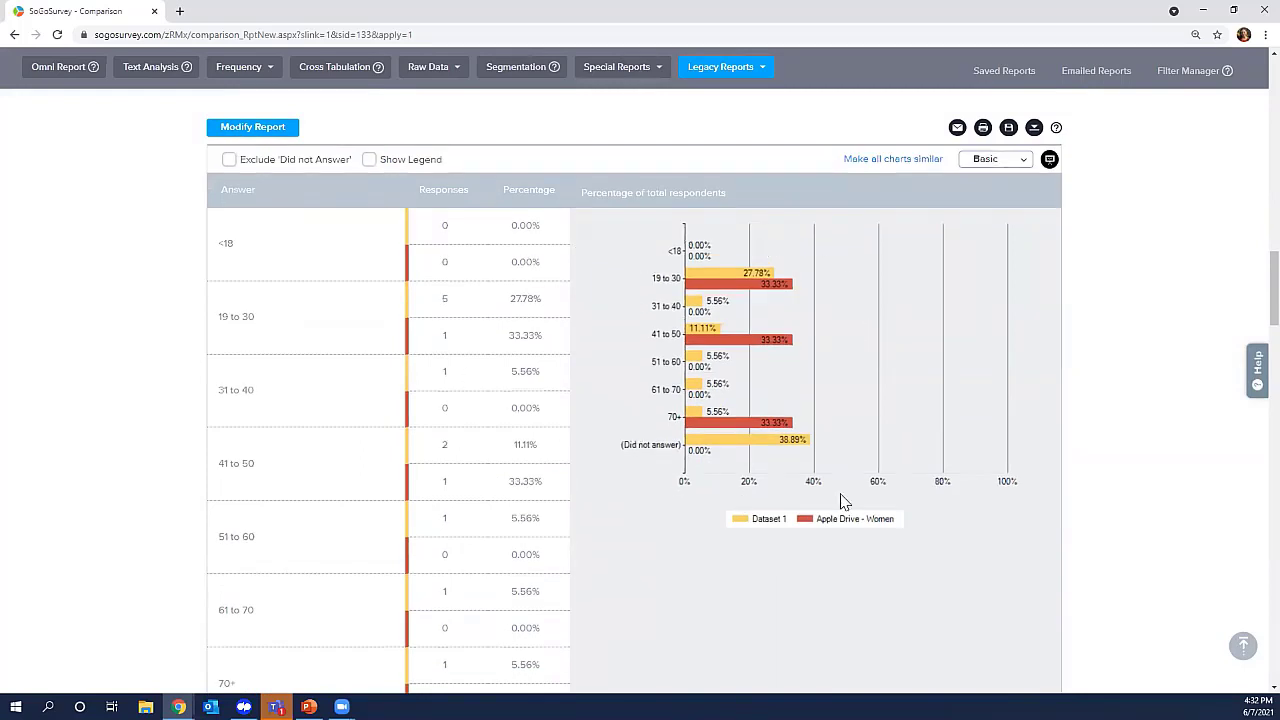
scroll(843, 501, down, 1)
scroll(843, 501, down, 2)
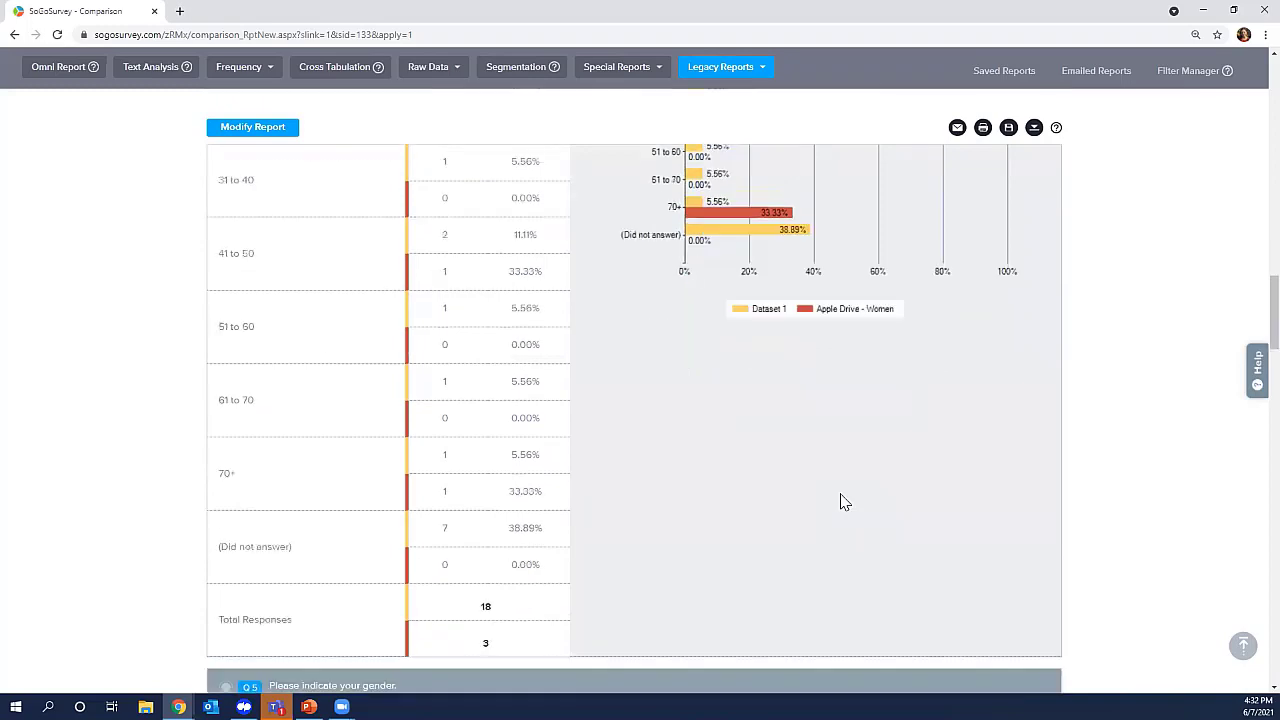
scroll(547, 297, up, 1)
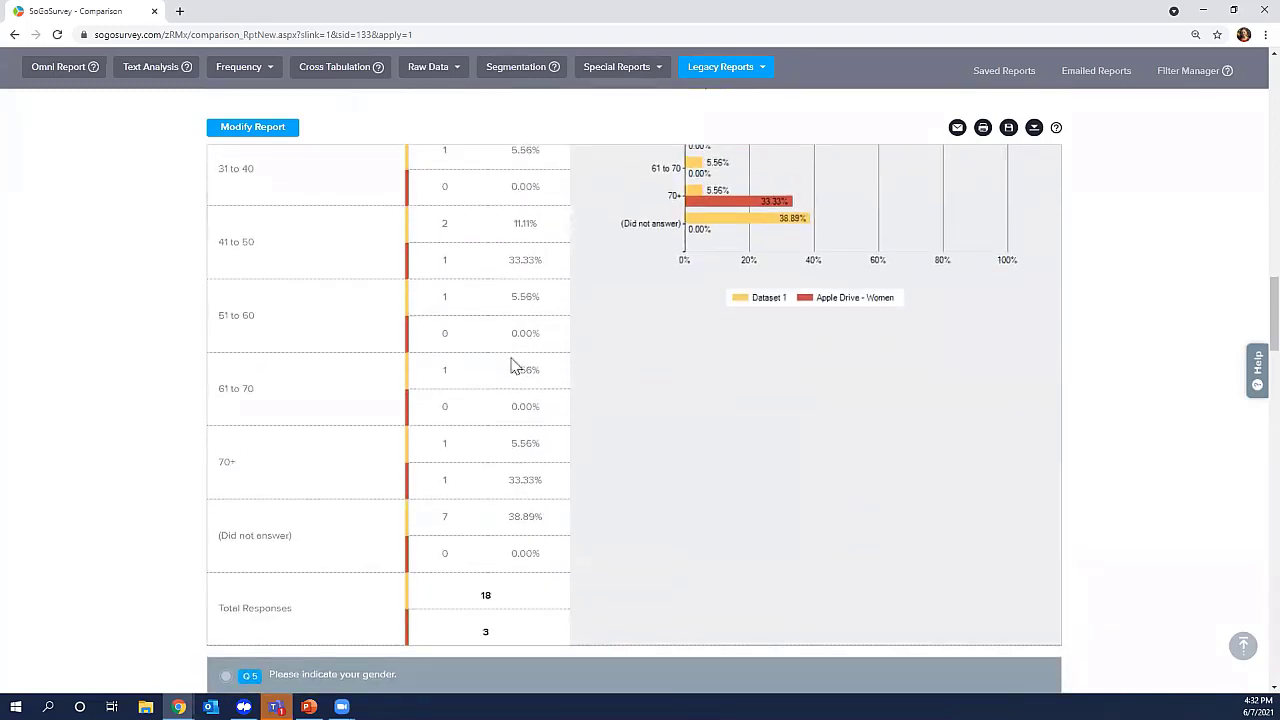
scroll(692, 604, down, 5)
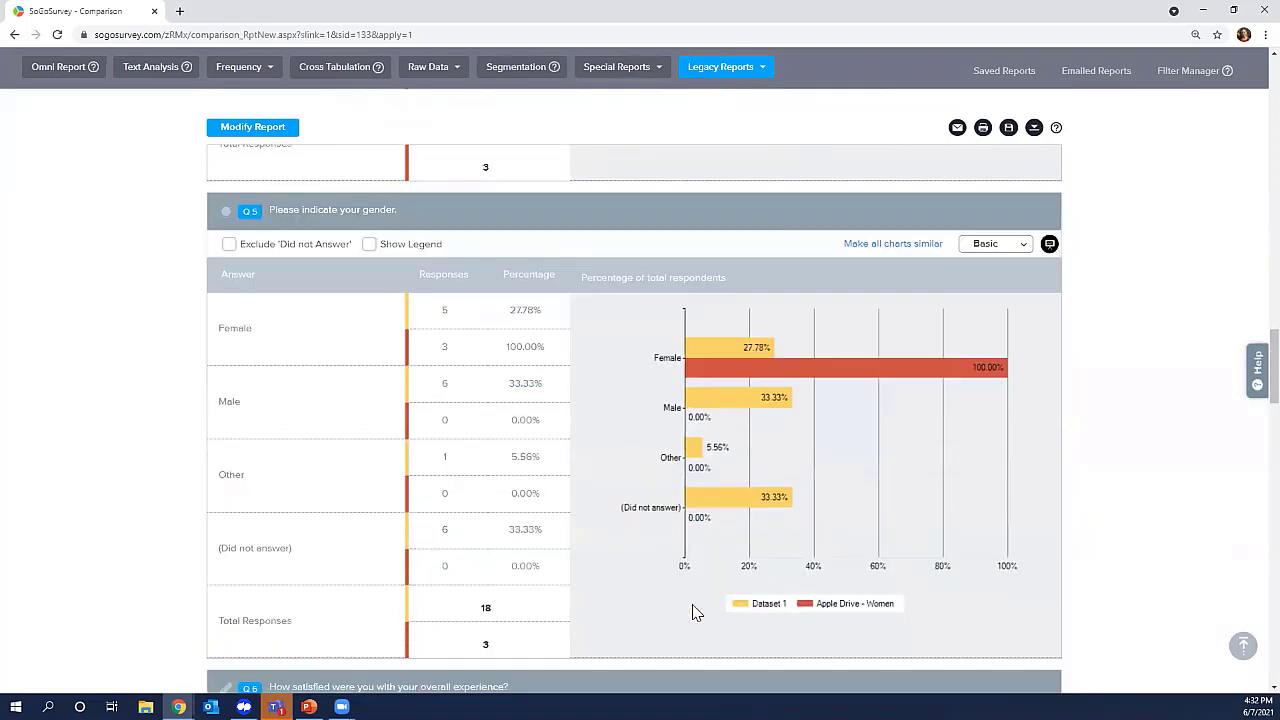
scroll(968, 478, up, 8)
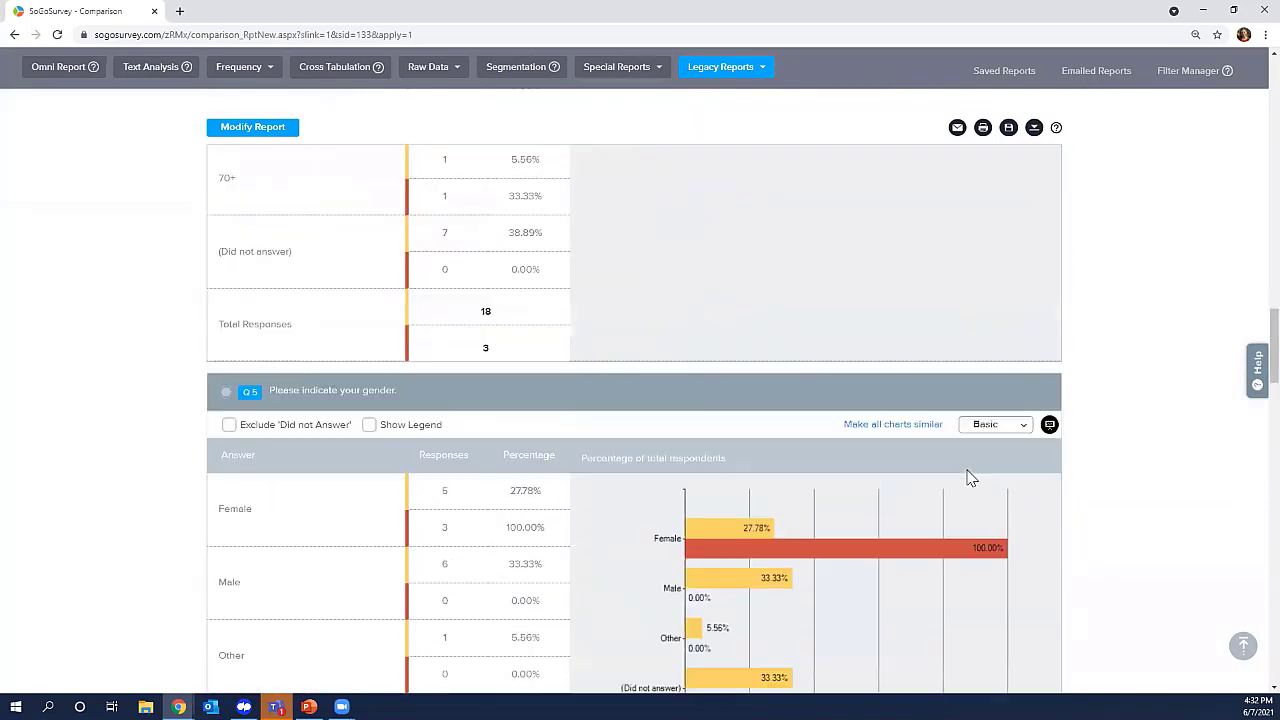
scroll(968, 478, up, 15)
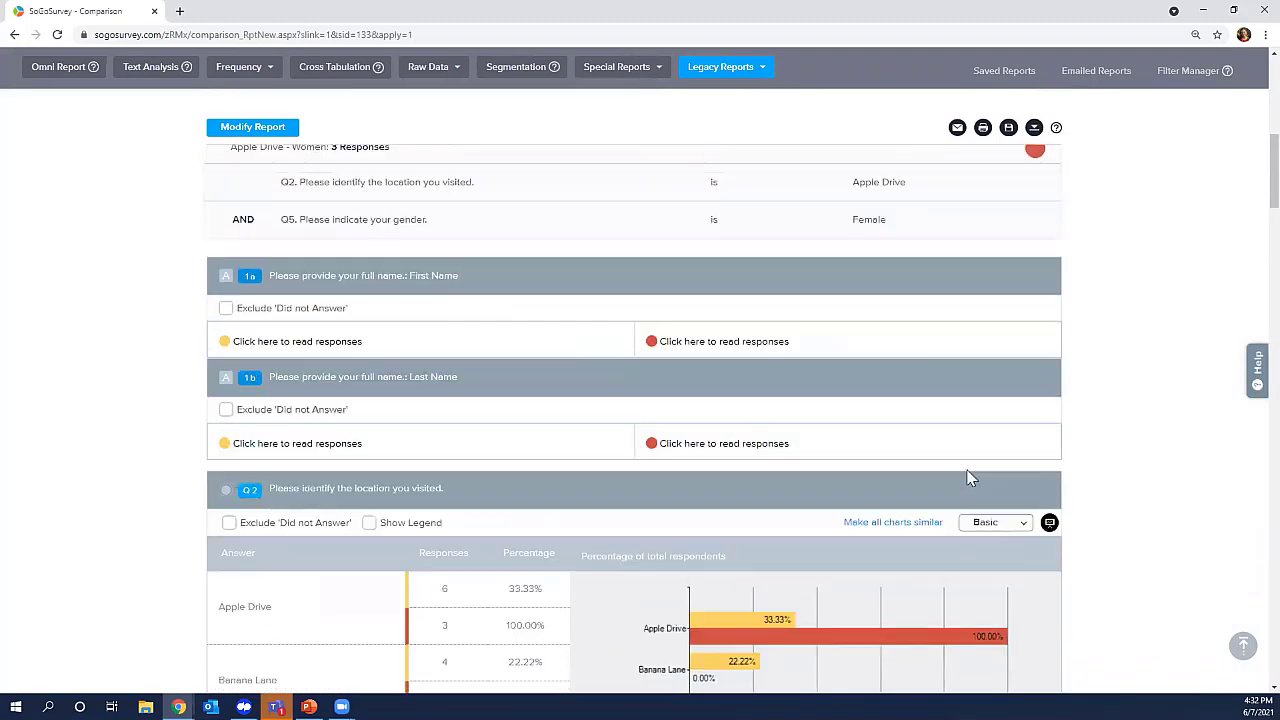
scroll(968, 478, down, 1)
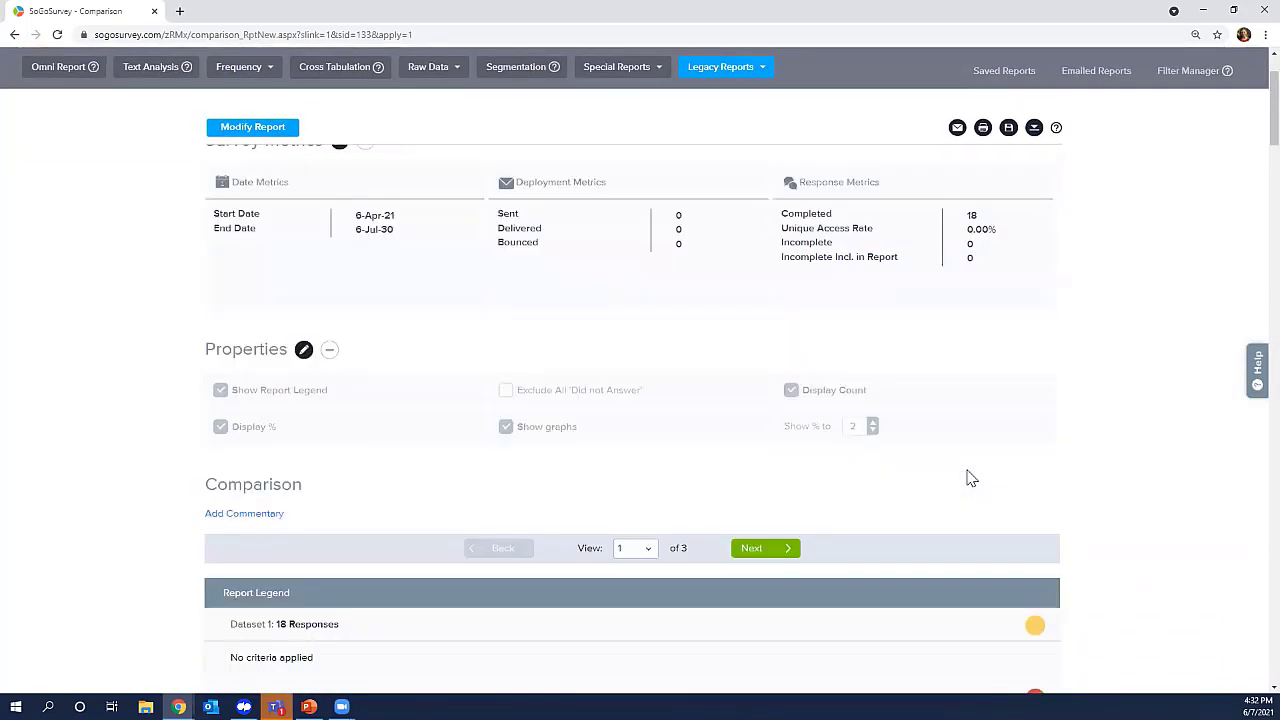
scroll(968, 478, up, 1)
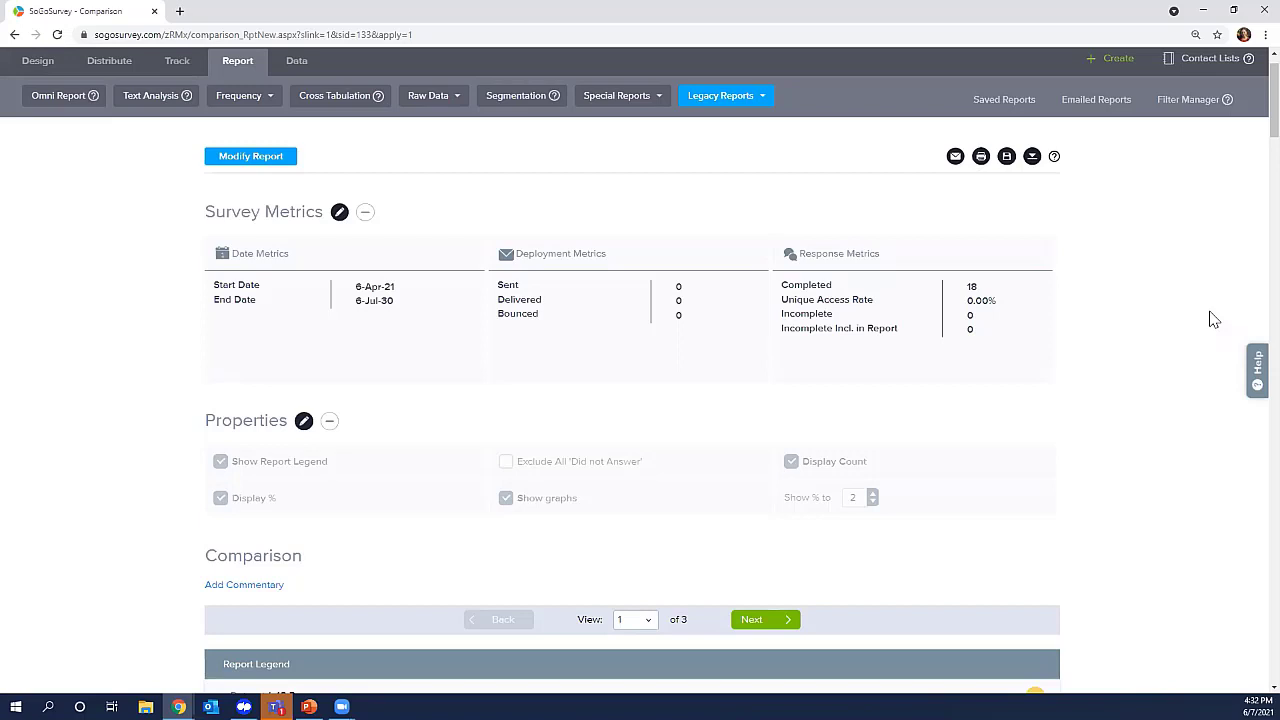
Open the Response Trend report from the legacy reports.
click(618, 100)
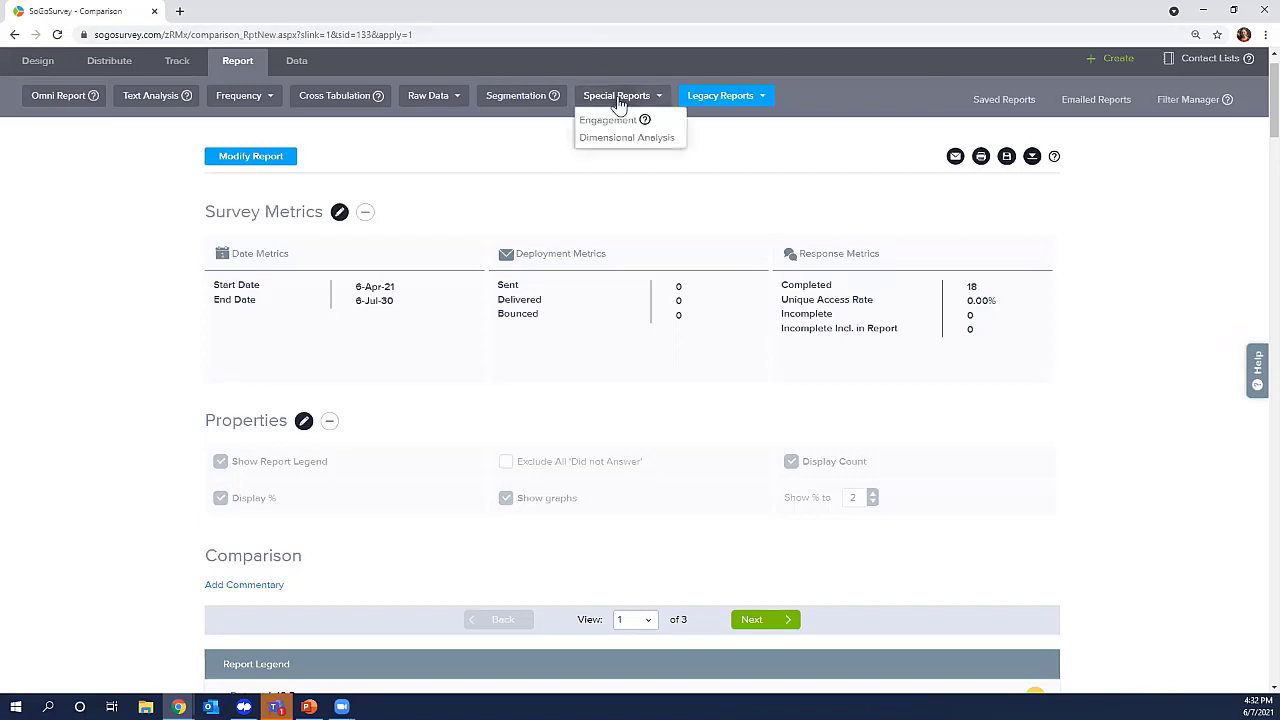
click(712, 97)
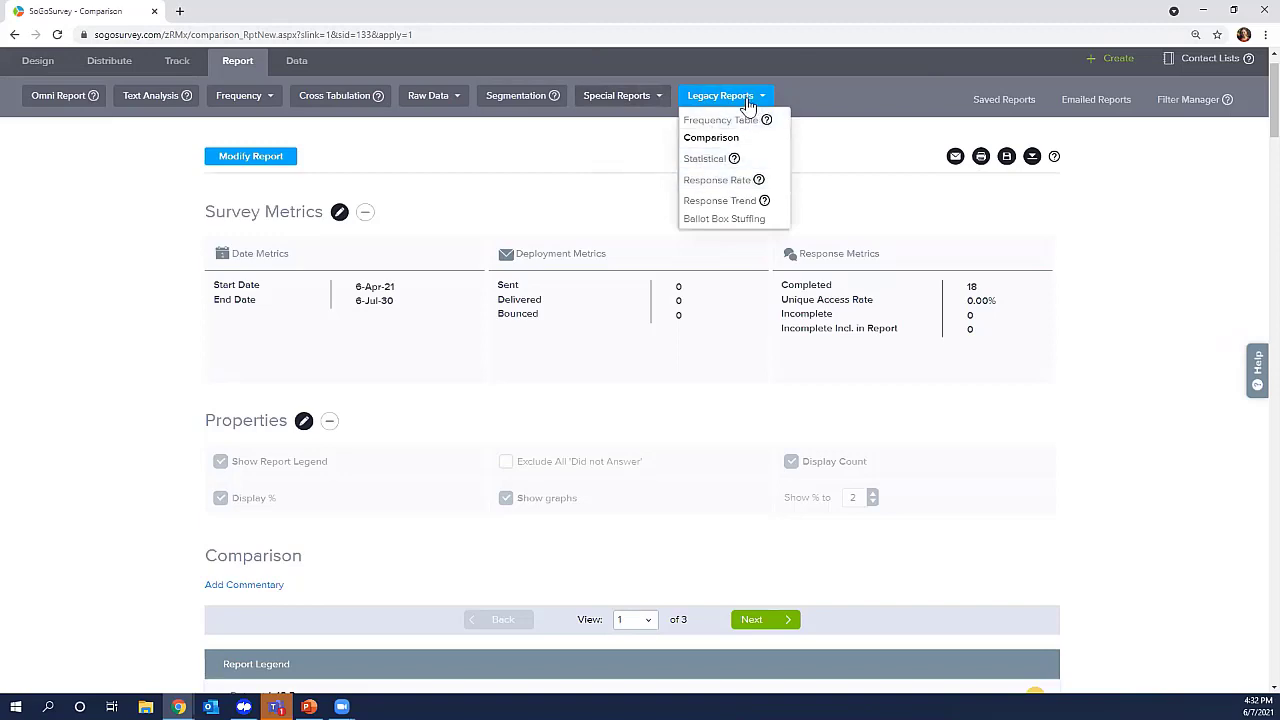
click(721, 201)
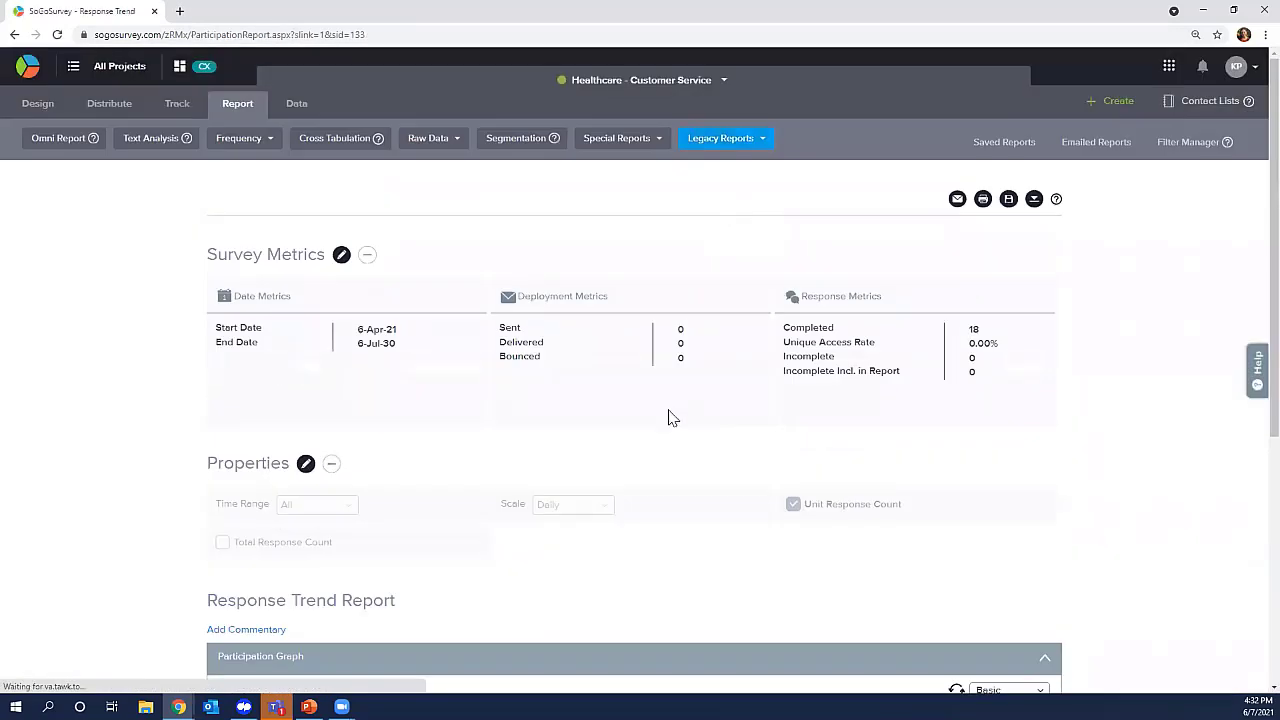
Review the Response Trend report's Participation Graph and expand the Distribution Graph section.
scroll(670, 418, down, 3)
scroll(797, 255, up, 2)
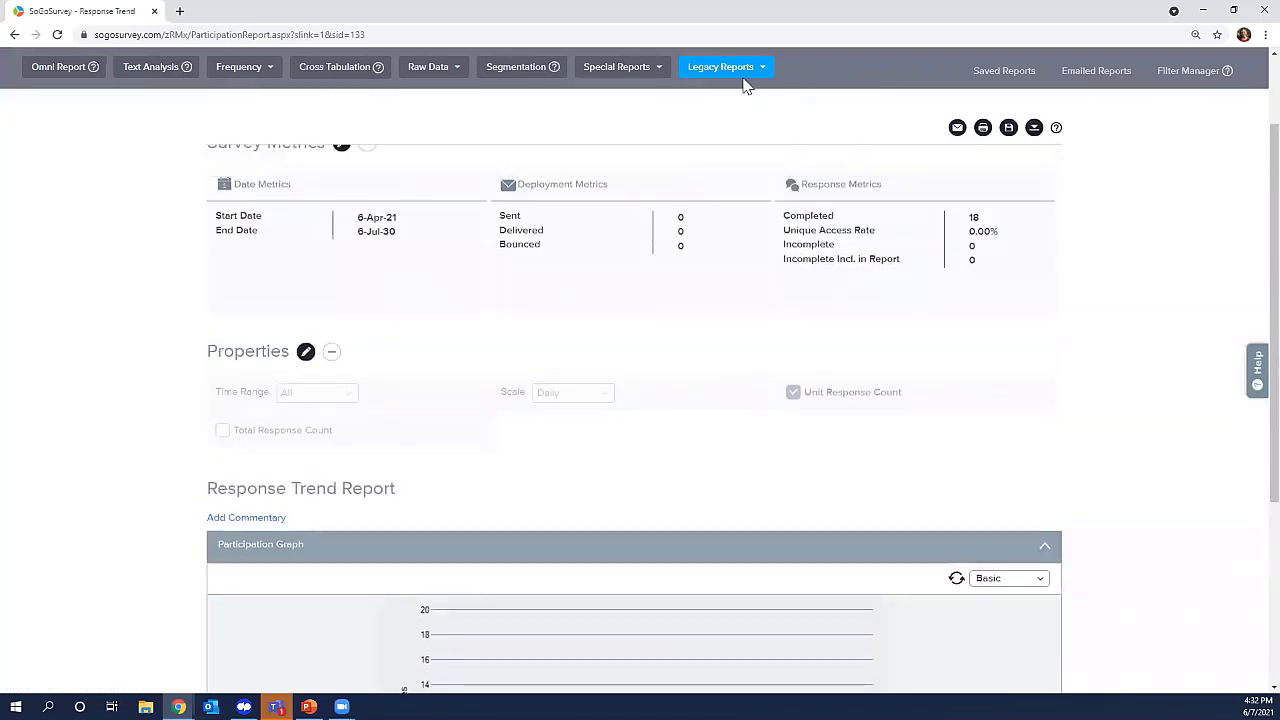
scroll(700, 292, up, 2)
scroll(700, 292, down, 3)
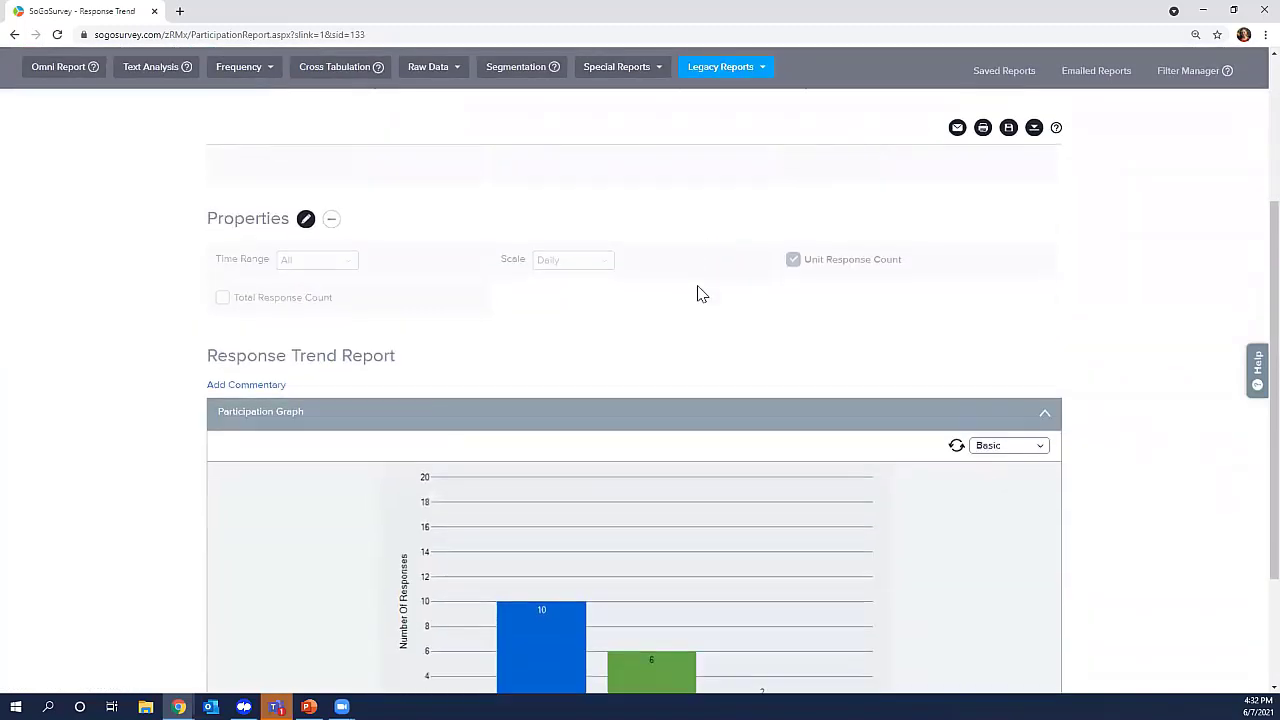
scroll(700, 292, down, 2)
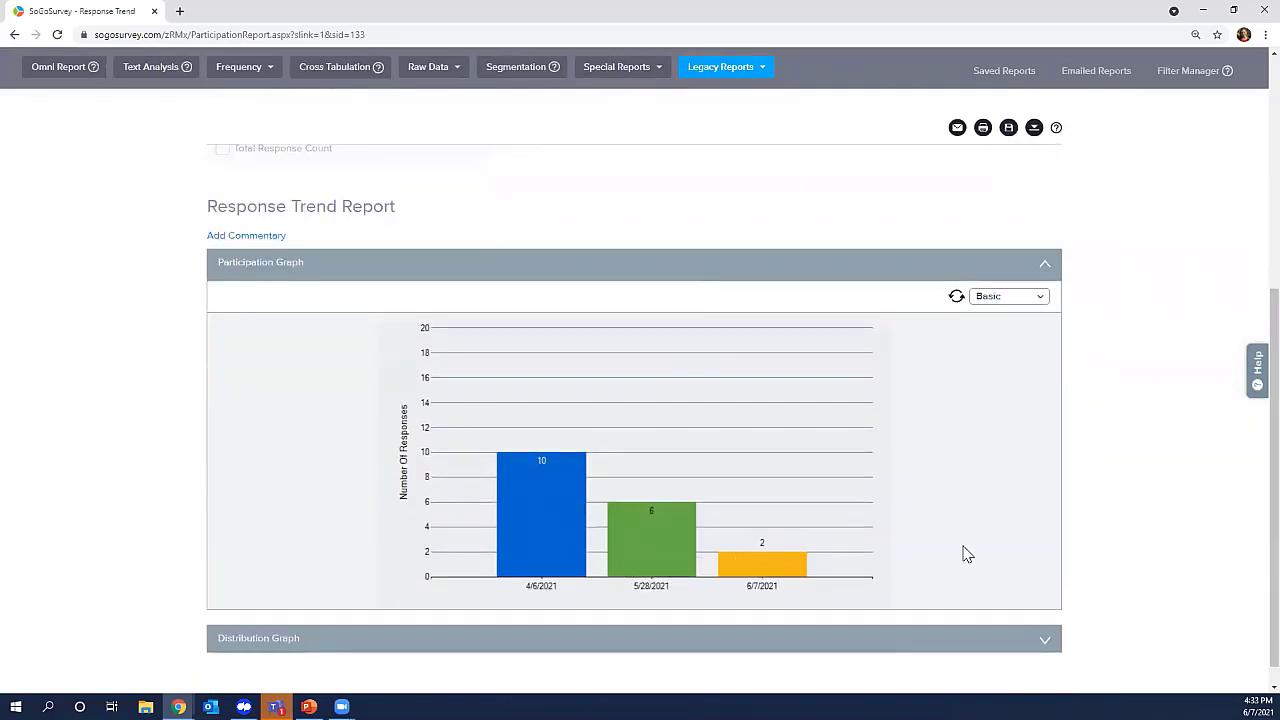
scroll(967, 554, down, 1)
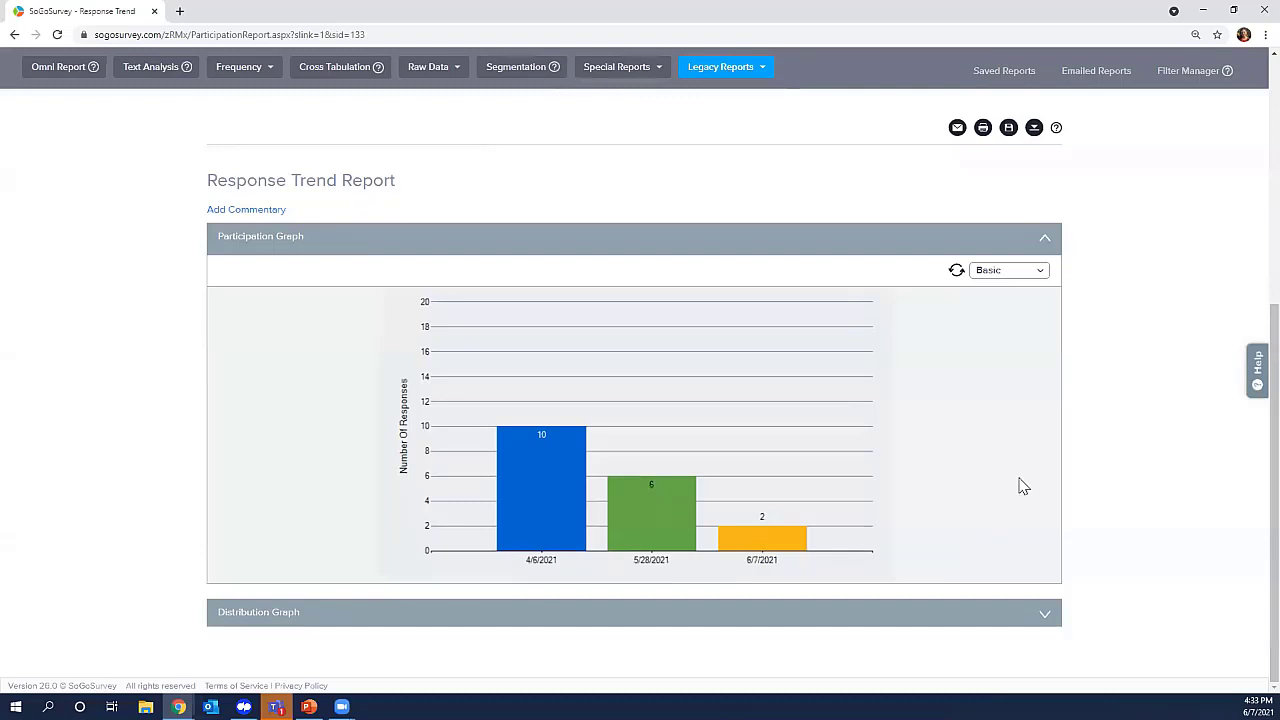
click(1043, 612)
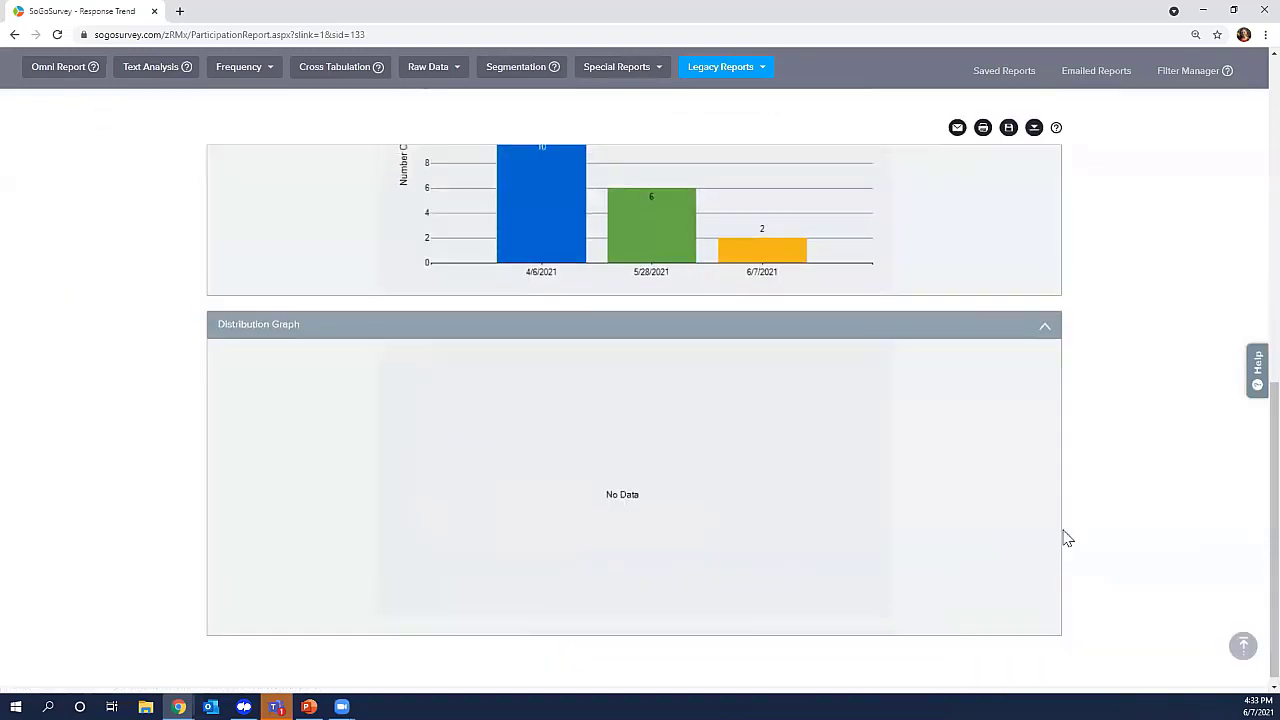
Switch the Participation Graph's chart options from Basic to Advanced.
scroll(1064, 536, up, 2)
scroll(1066, 538, up, 2)
click(1009, 366)
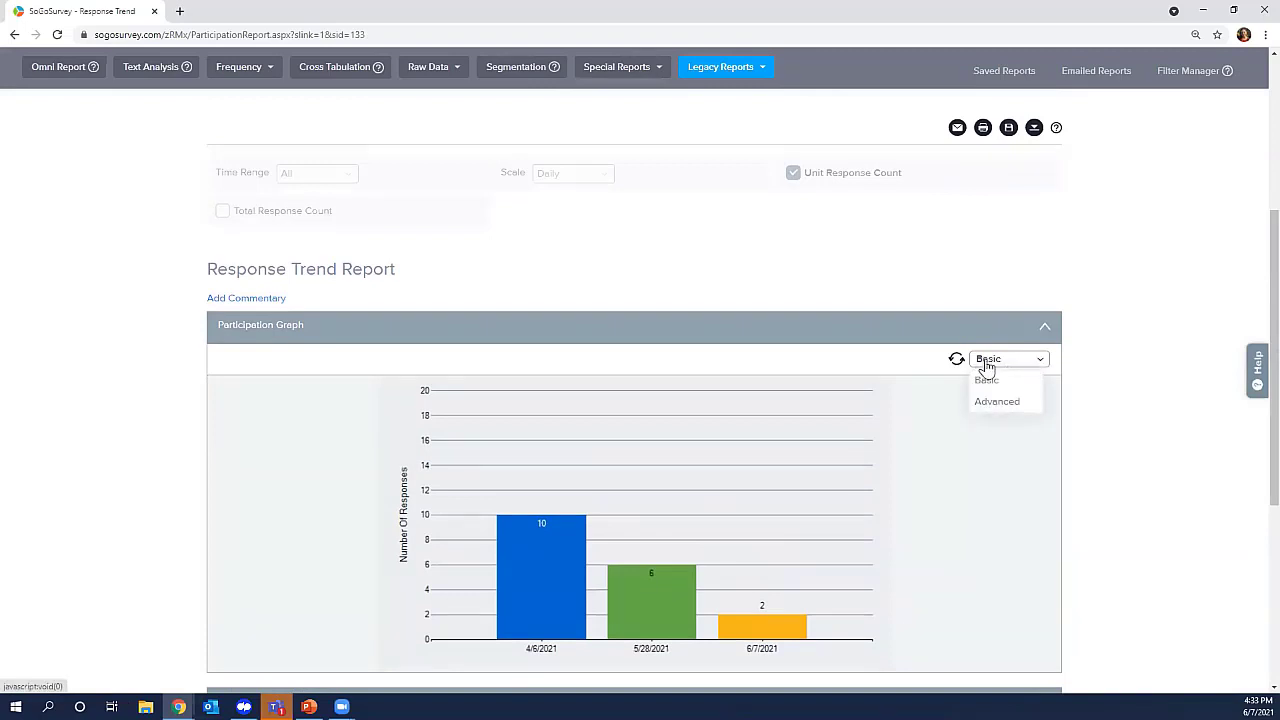
click(1004, 403)
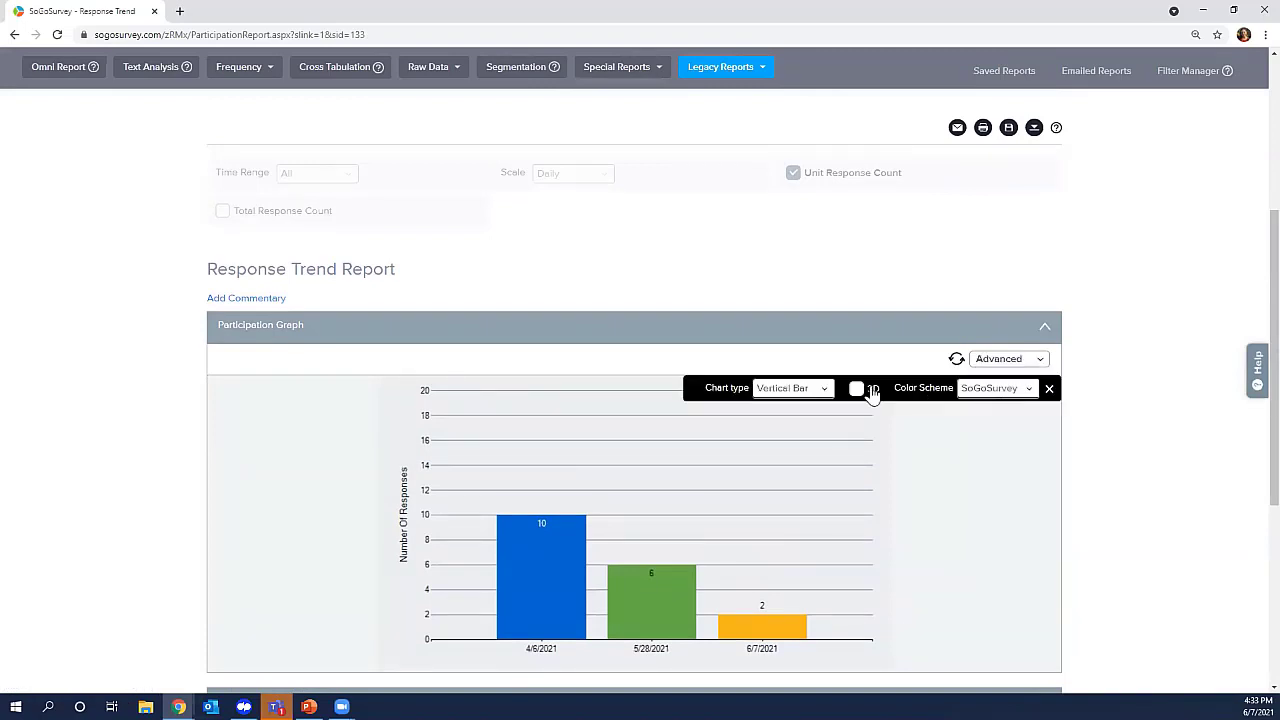
Try the Range, Radar and Area chart types on the Participation Graph and return it to Vertical Bar.
click(818, 390)
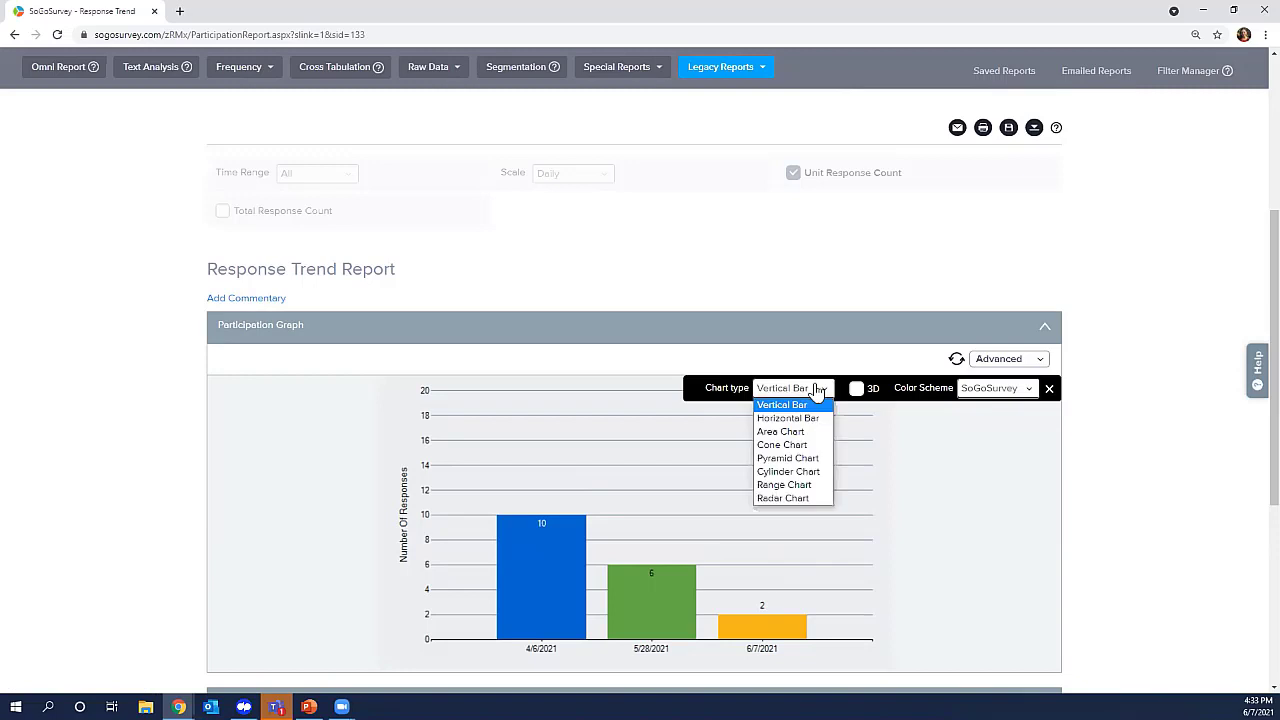
click(806, 486)
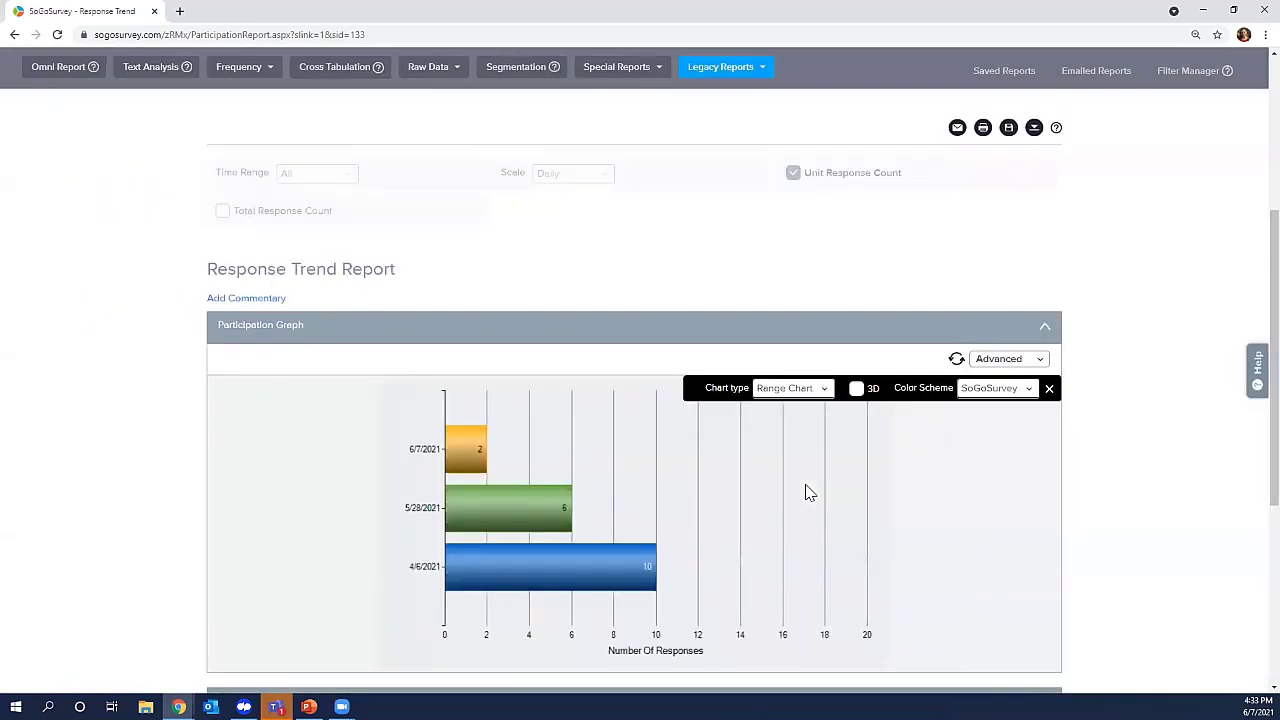
click(785, 389)
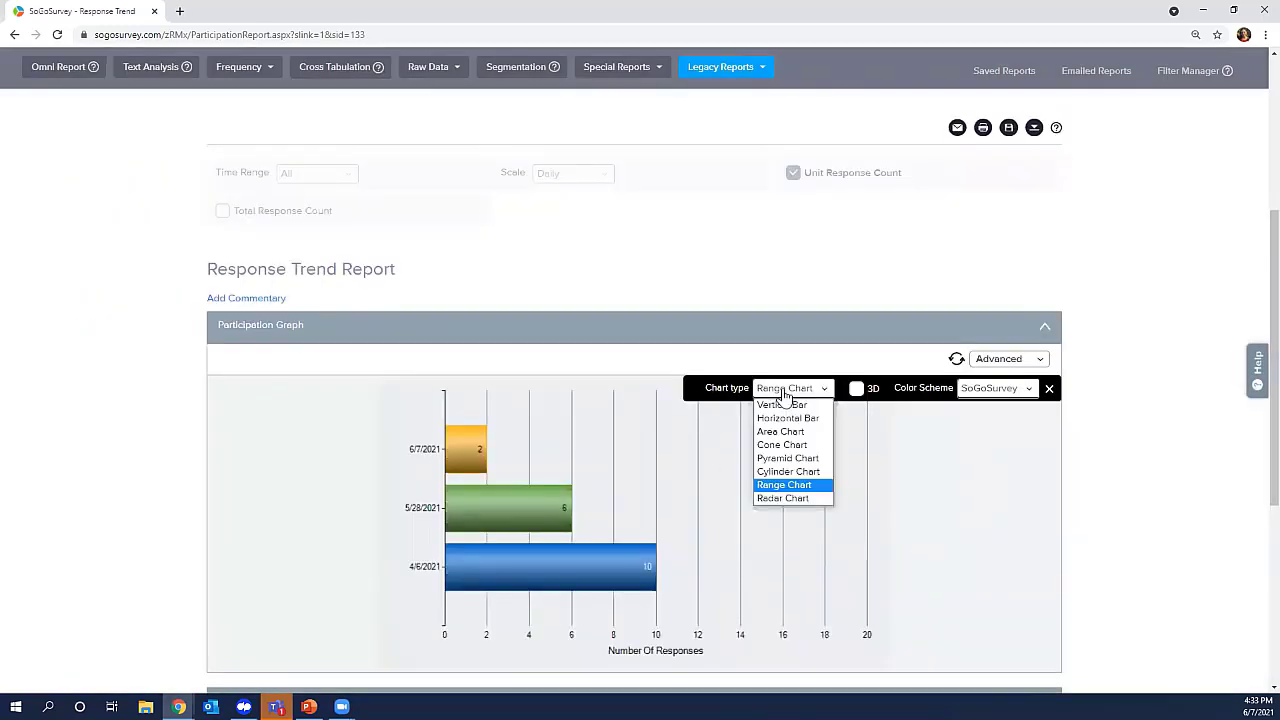
click(799, 500)
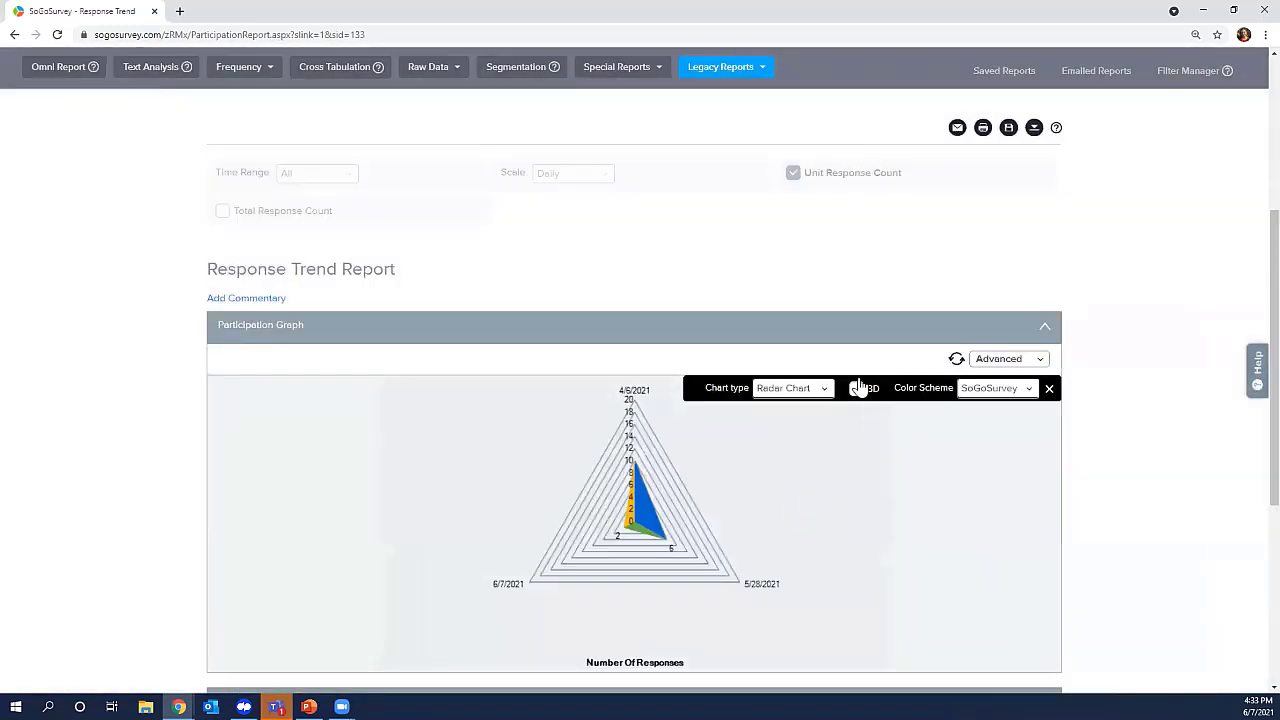
click(811, 388)
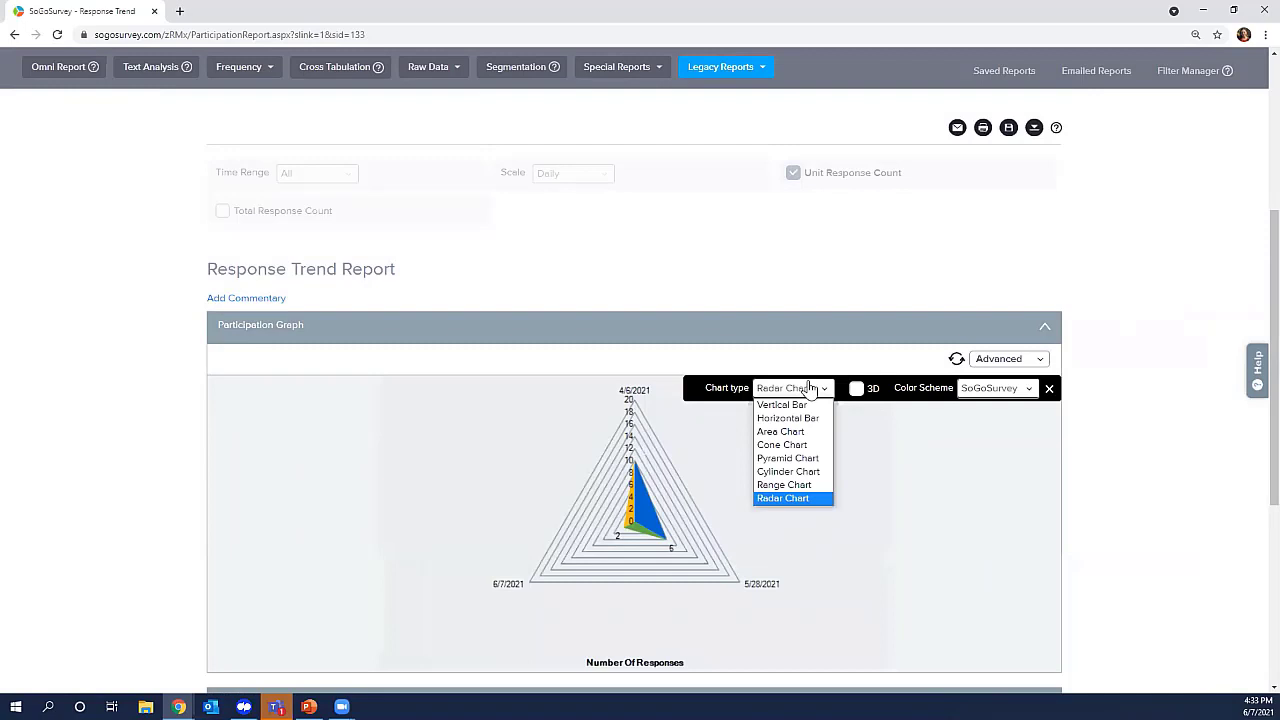
click(793, 431)
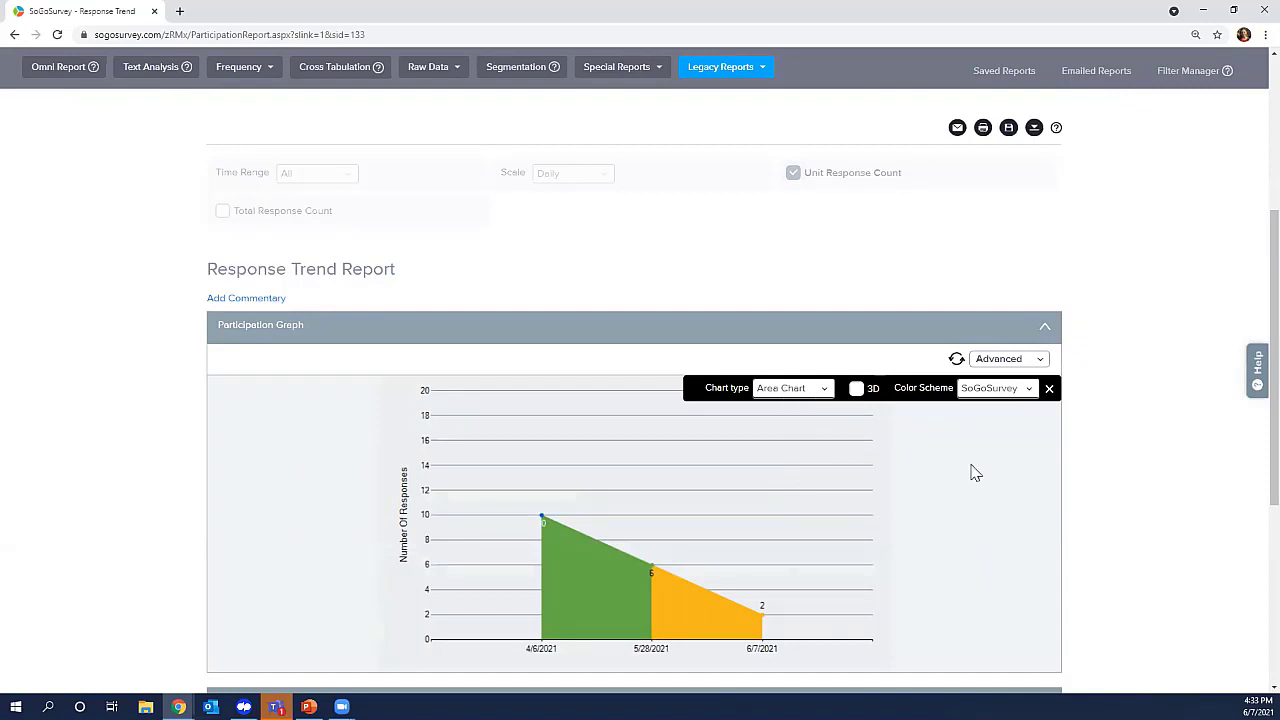
scroll(975, 472, down, 1)
click(770, 300)
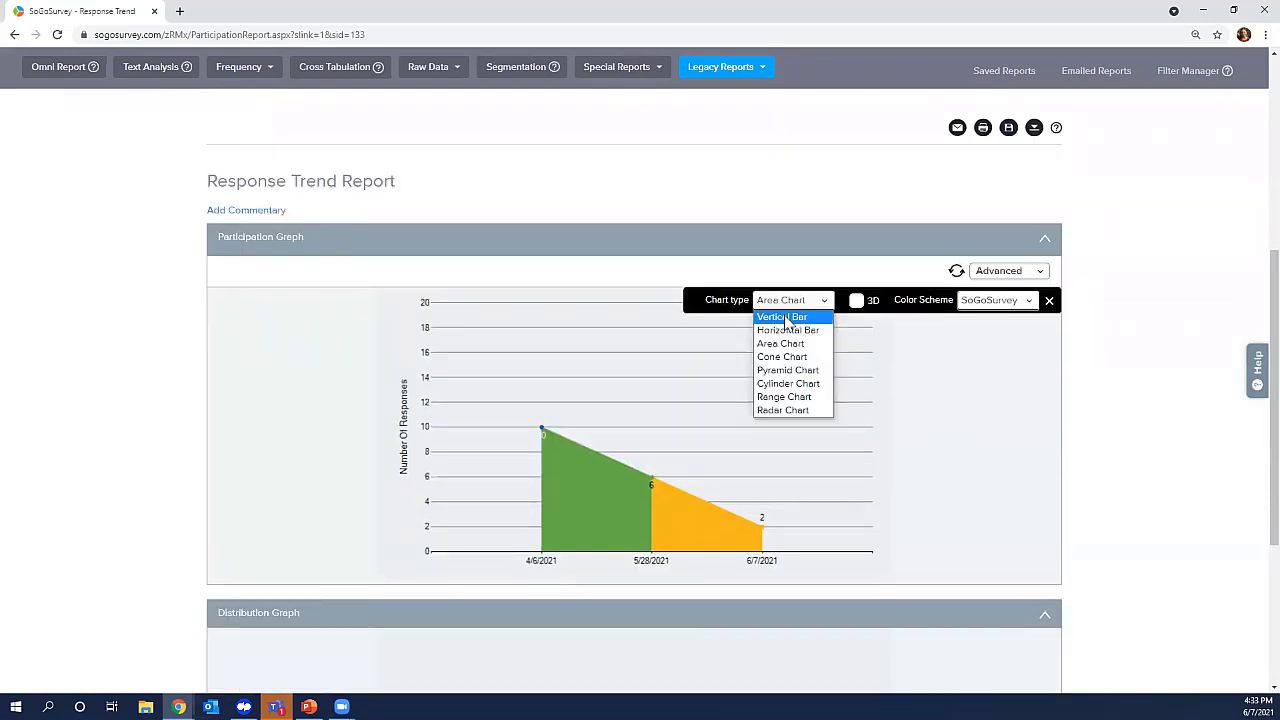
click(785, 318)
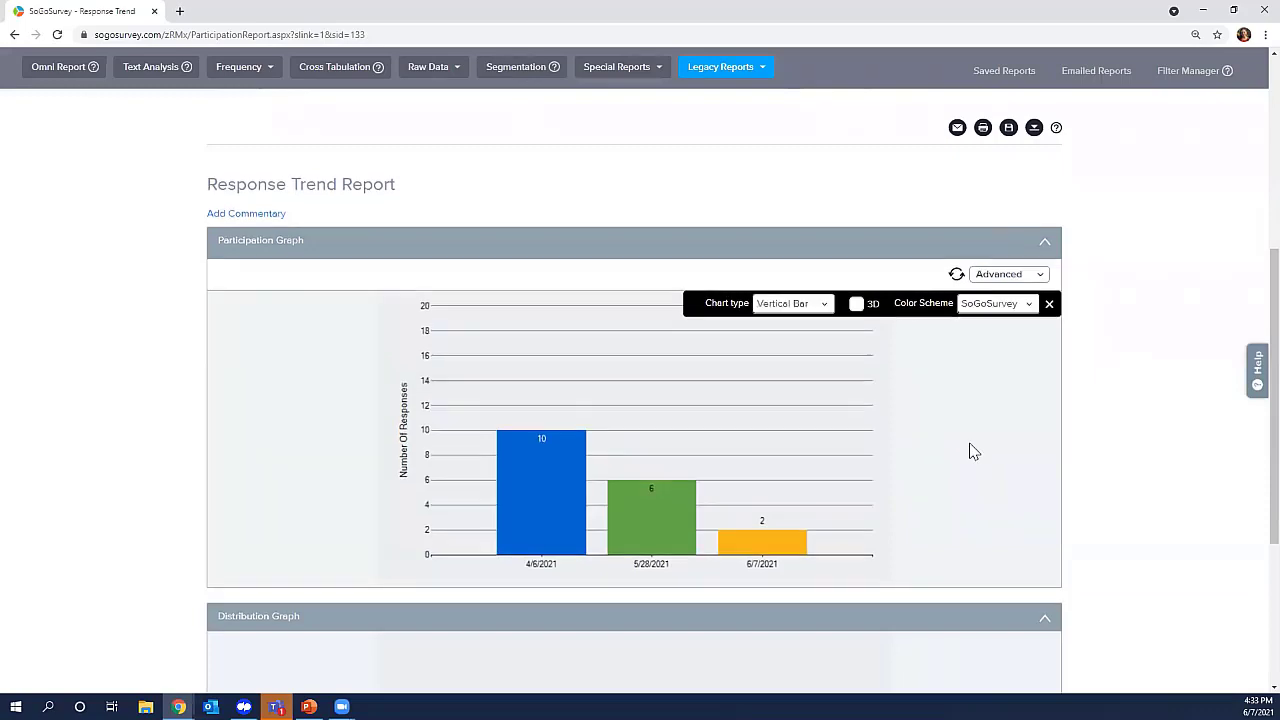
scroll(969, 450, up, 1)
scroll(970, 450, up, 1)
scroll(970, 450, down, 1)
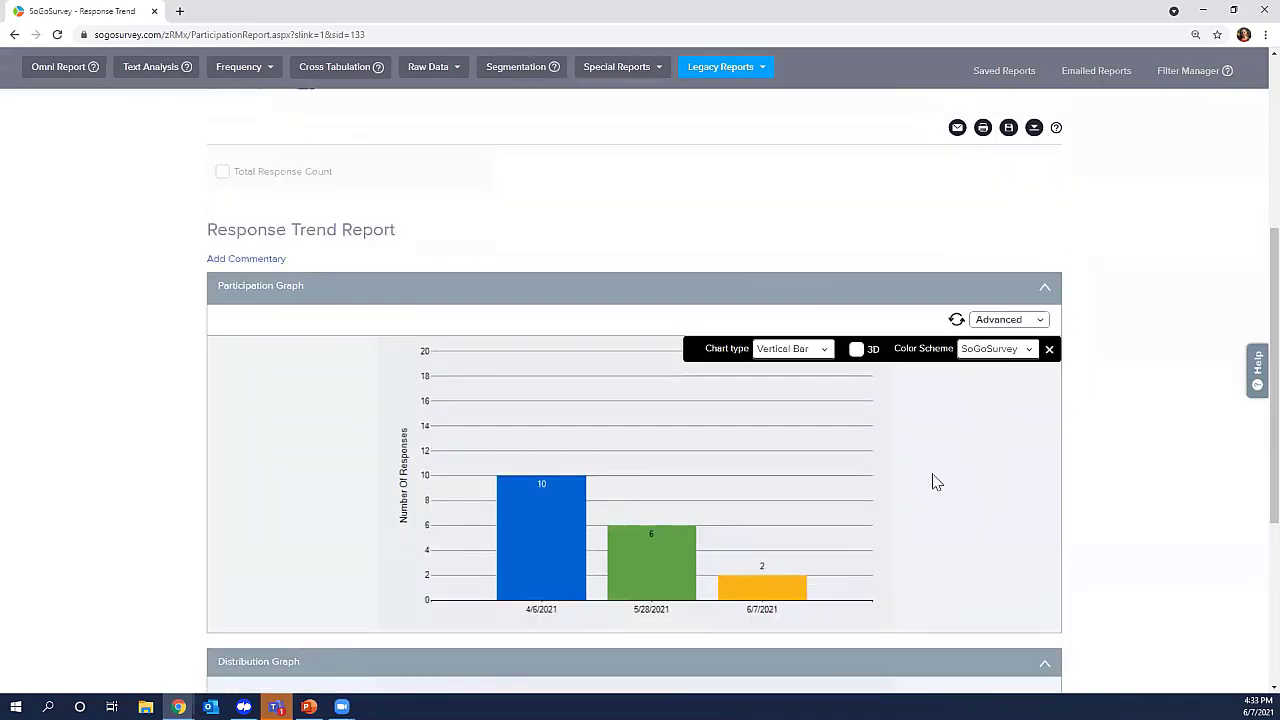
scroll(968, 592, up, 4)
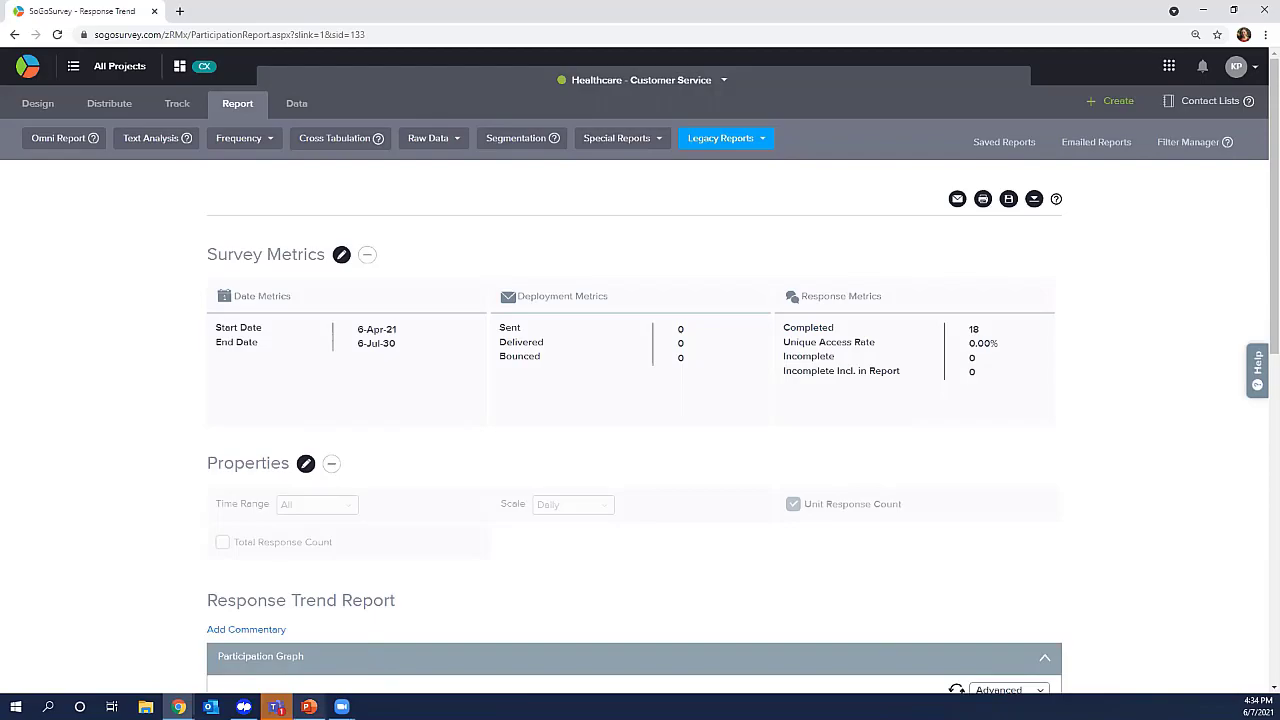
Switch to the PowerPoint presentation and advance past the Questions slide to closing slide 13.
click(309, 707)
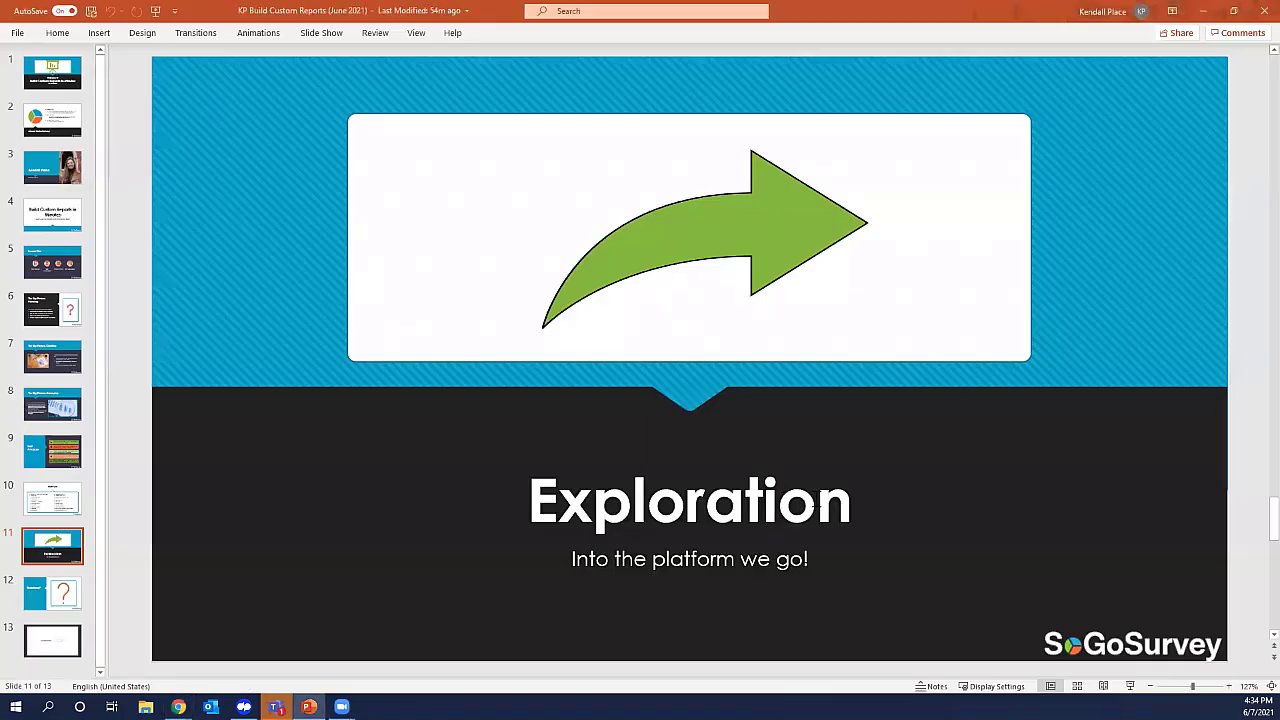
scroll(816, 498, down, 1)
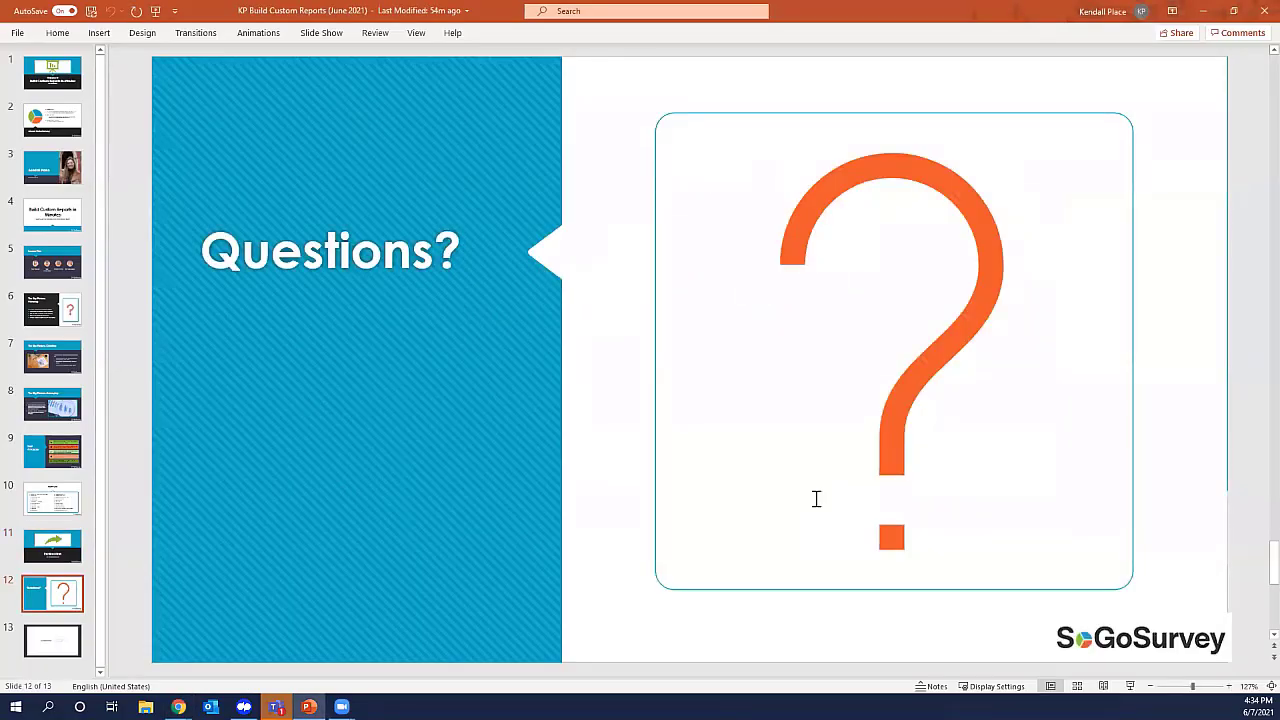
scroll(816, 498, down, 1)
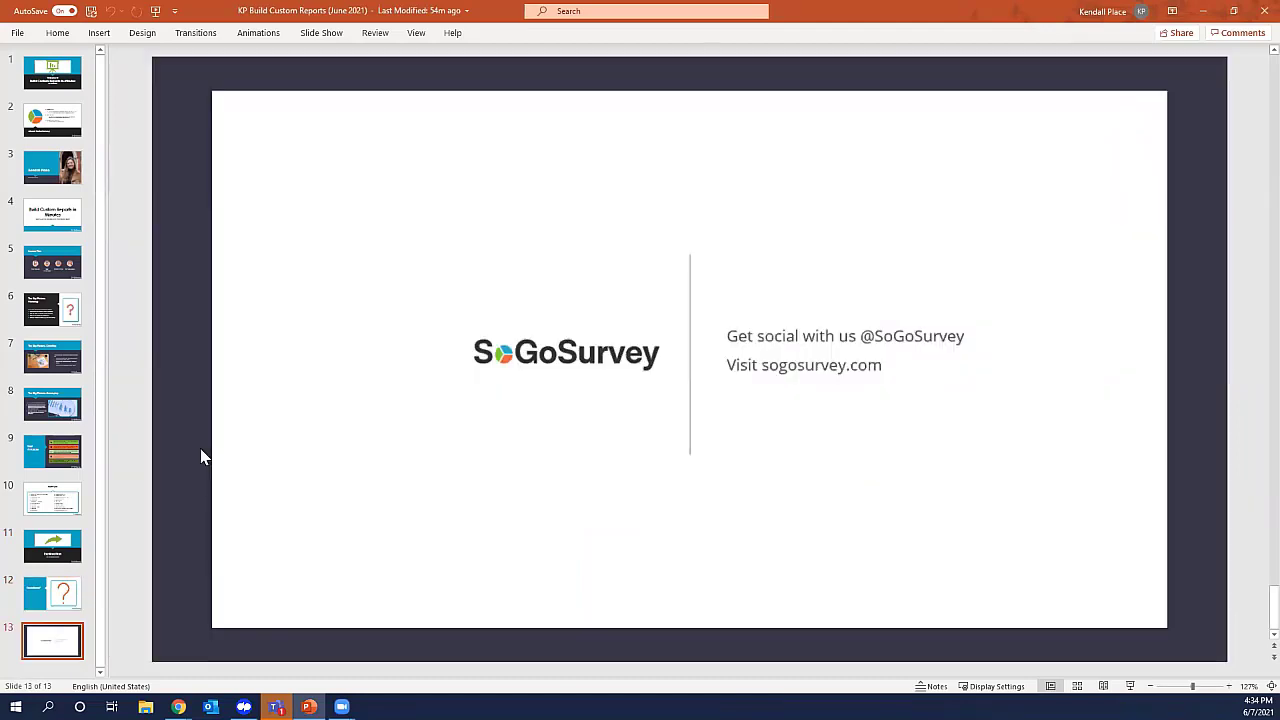